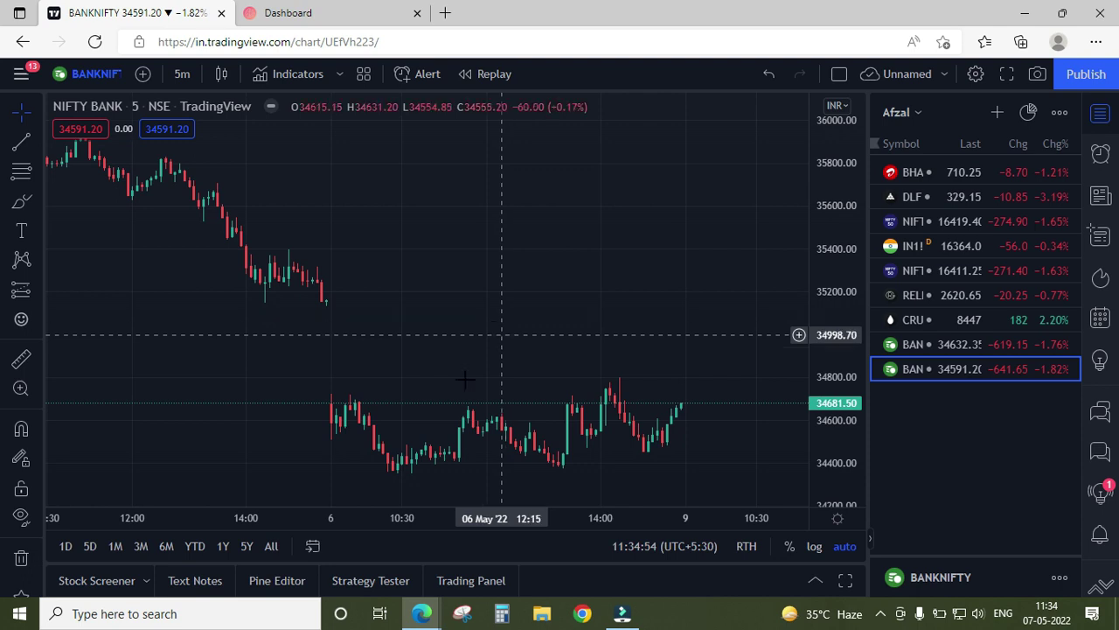
{"action": "left_click", "coordinate": [292, 582]}
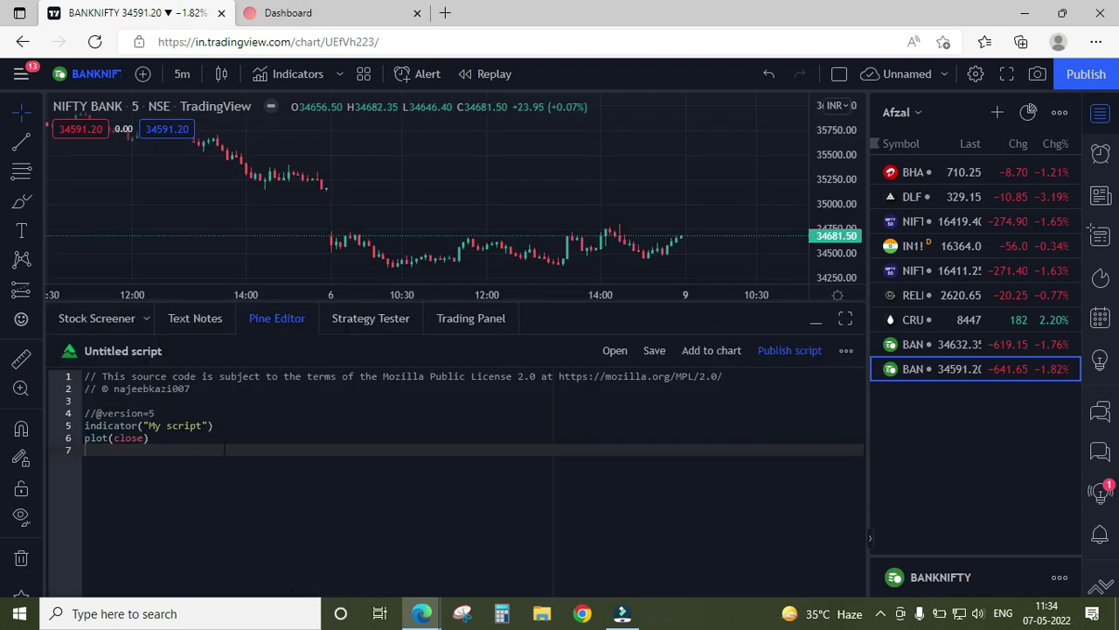
{"action": "left_click", "coordinate": [816, 323]}
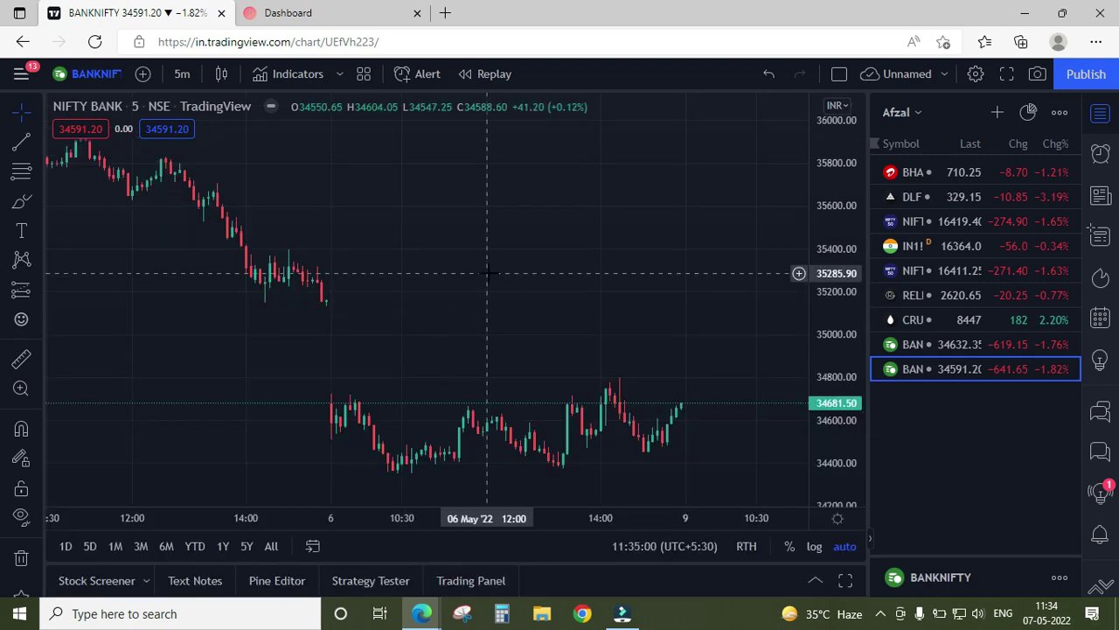
Find the built-in Supertrend indicator and add it to the BANKNIFTY 5-minute chart
{"action": "left_click", "coordinate": [301, 75]}
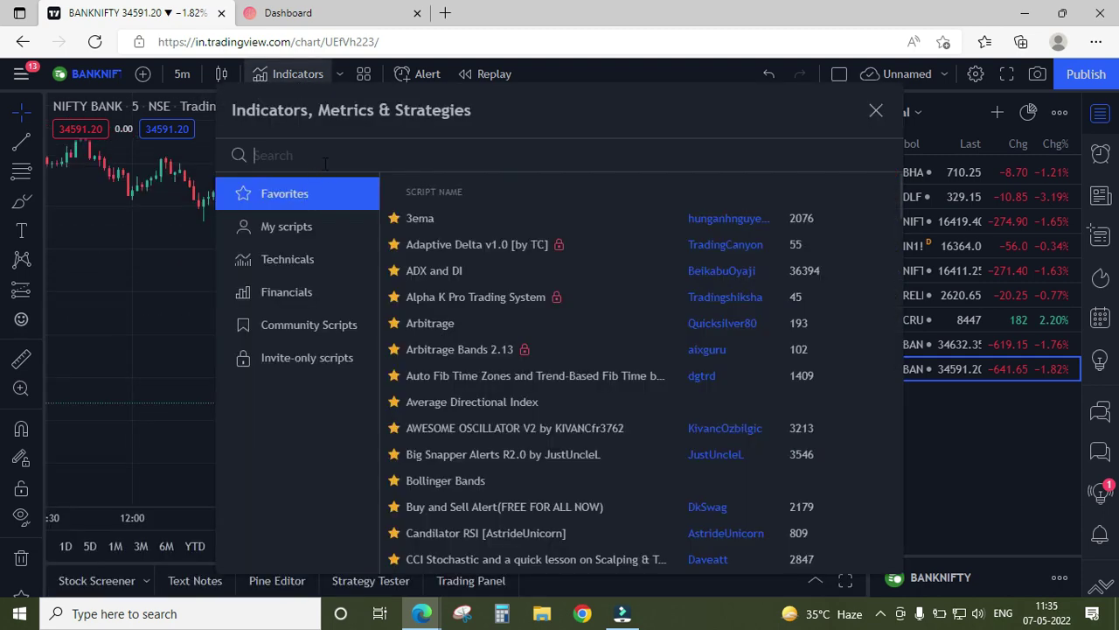
{"action": "type", "text": "supe"}
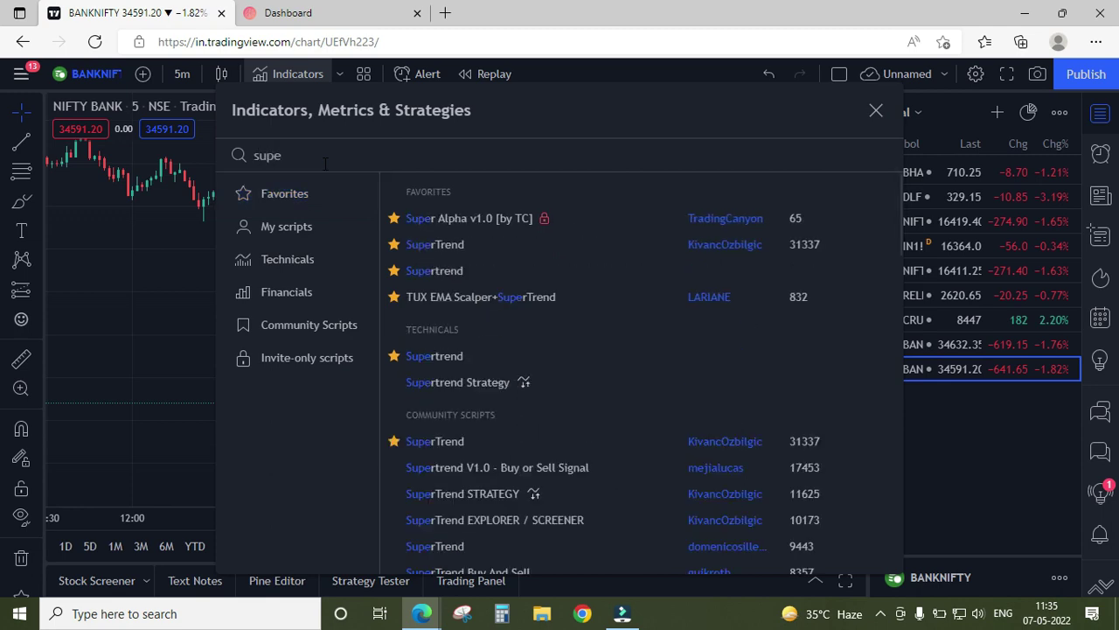
{"action": "left_click", "coordinate": [449, 271]}
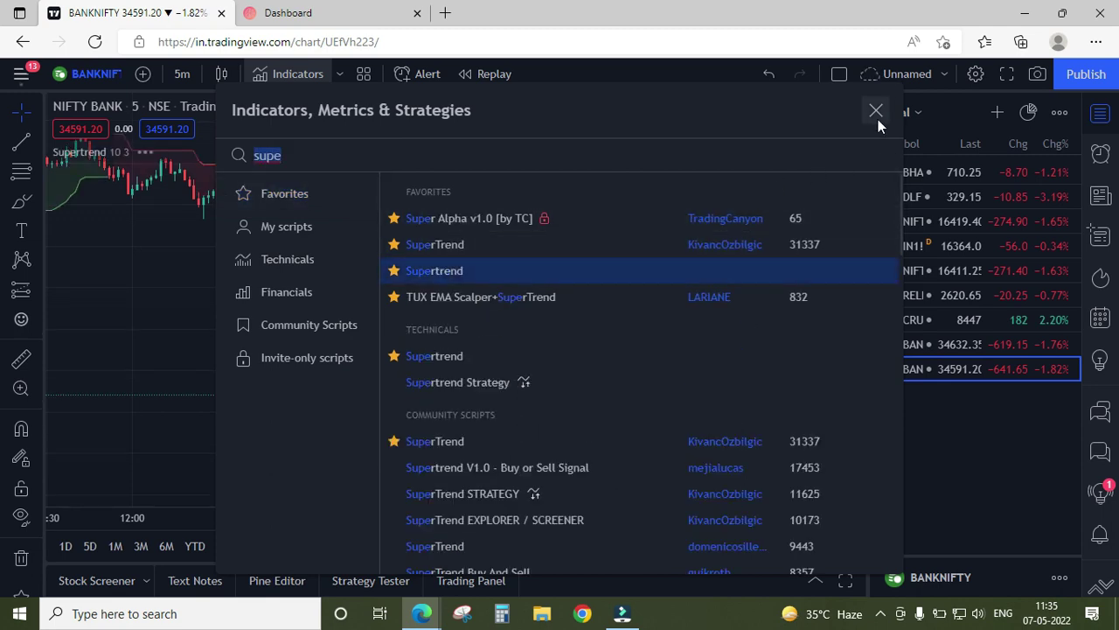
{"action": "left_click", "coordinate": [875, 111]}
Look over the Supertrend bands across the recent sessions and hide the Supertrend indicator on the chart
{"action": "scroll", "coordinate": [250, 283], "scroll_direction": "down", "scroll_amount": 2}
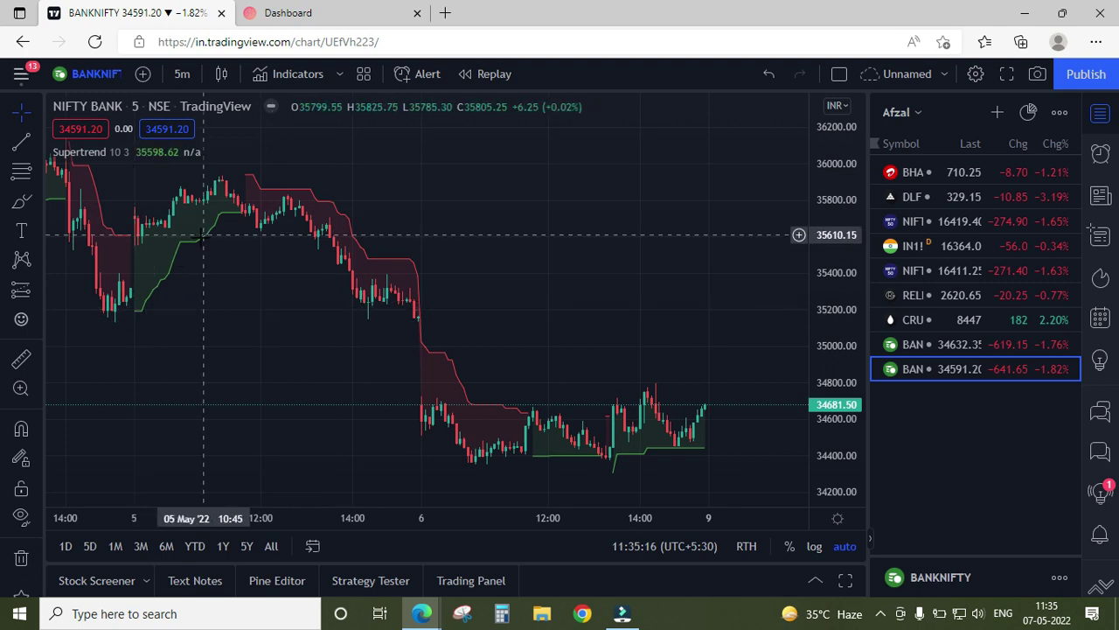
{"action": "scroll", "coordinate": [489, 328], "scroll_direction": "down", "scroll_amount": 3}
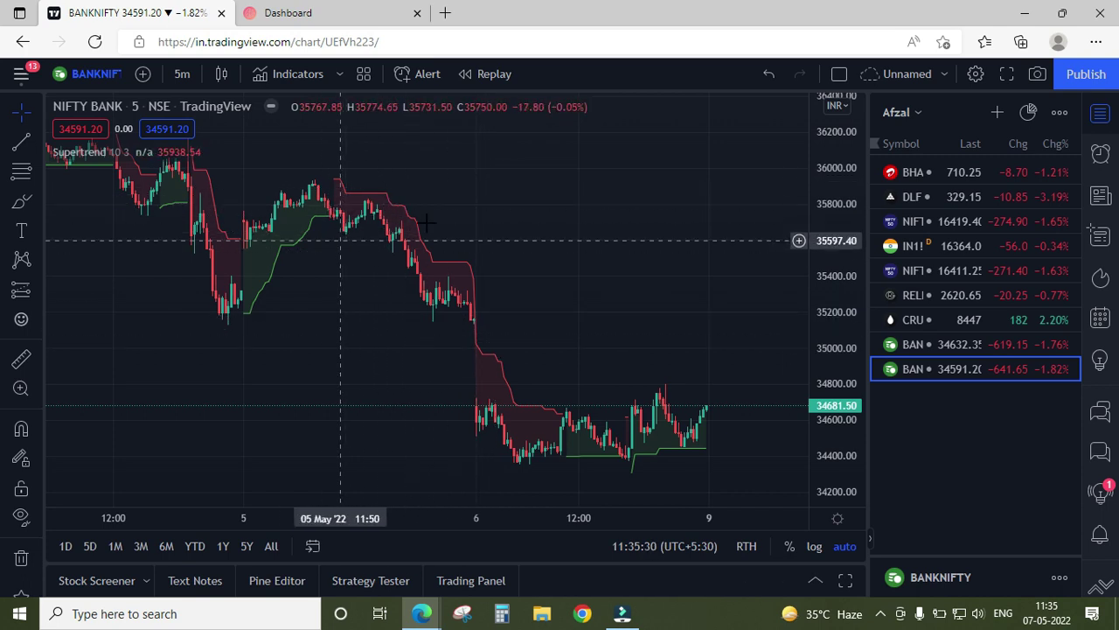
{"action": "scroll", "coordinate": [368, 284], "scroll_direction": "up", "scroll_amount": 1}
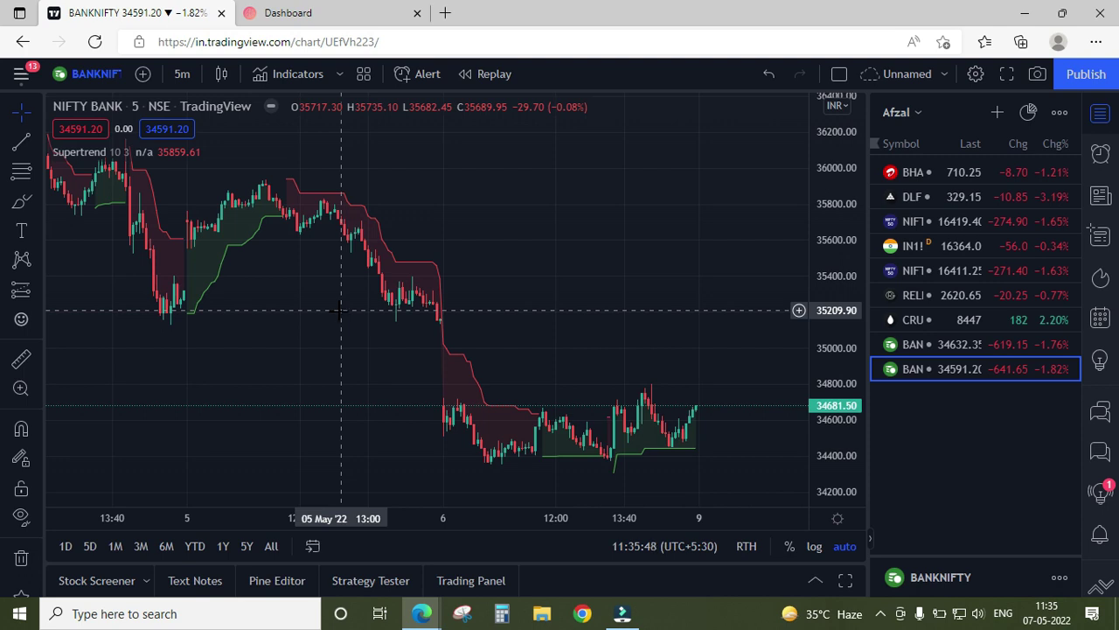
{"action": "scroll", "coordinate": [341, 308], "scroll_direction": "down", "scroll_amount": 1}
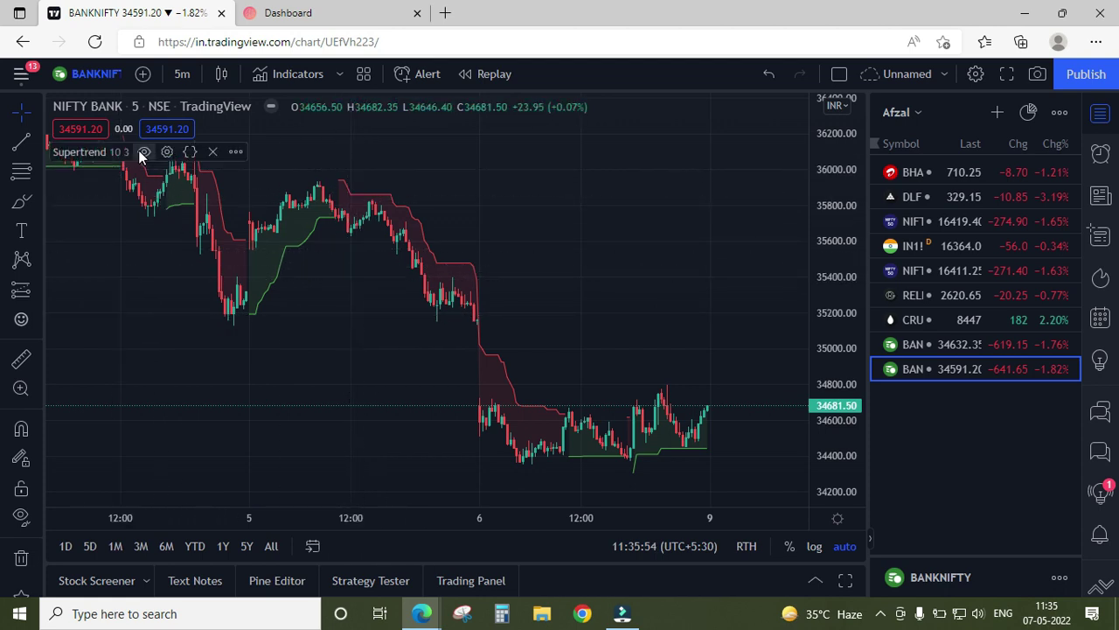
{"action": "left_click", "coordinate": [140, 151]}
Search the indicators for moving averages and add Moving Average Exponential to the chart twice
{"action": "key", "text": "slash"}
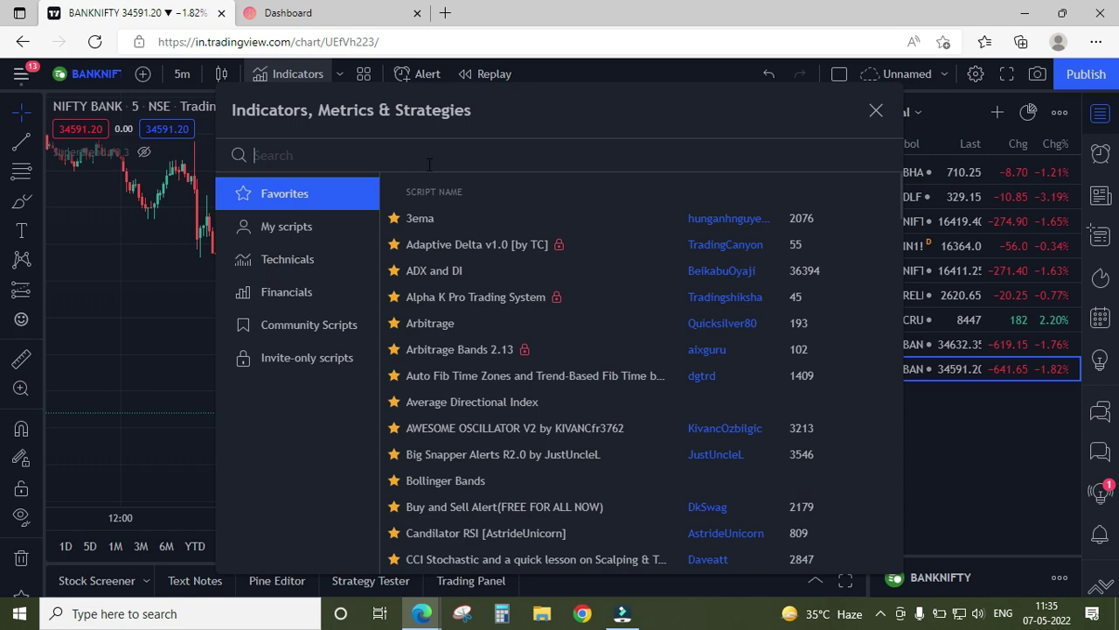
{"action": "type", "text": "e"}
{"action": "key", "text": "BackSpace"}
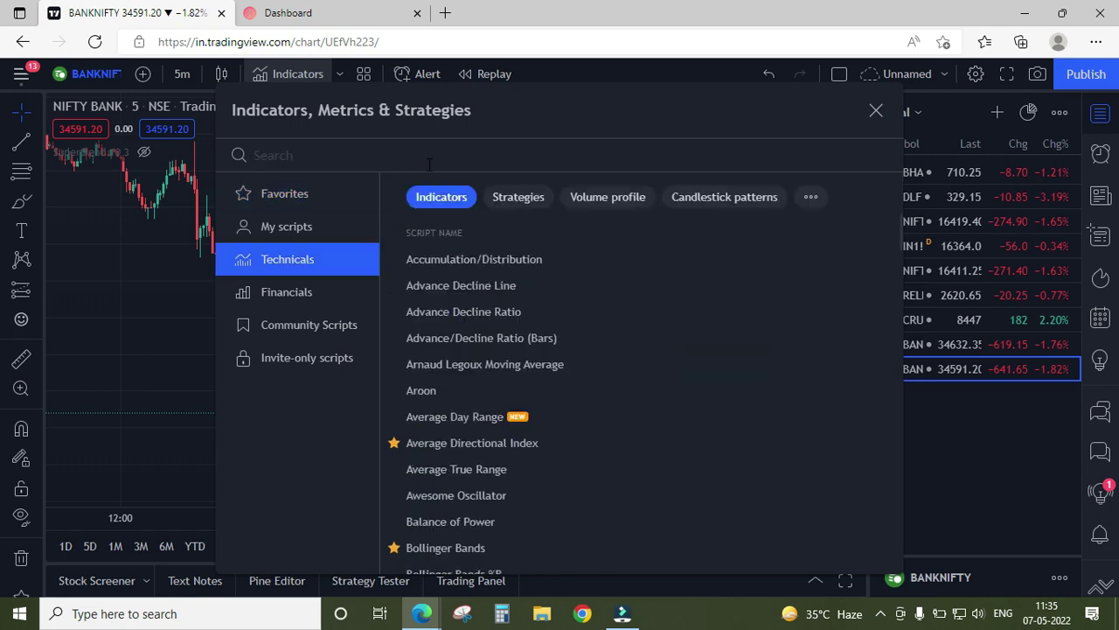
{"action": "type", "text": "movin"}
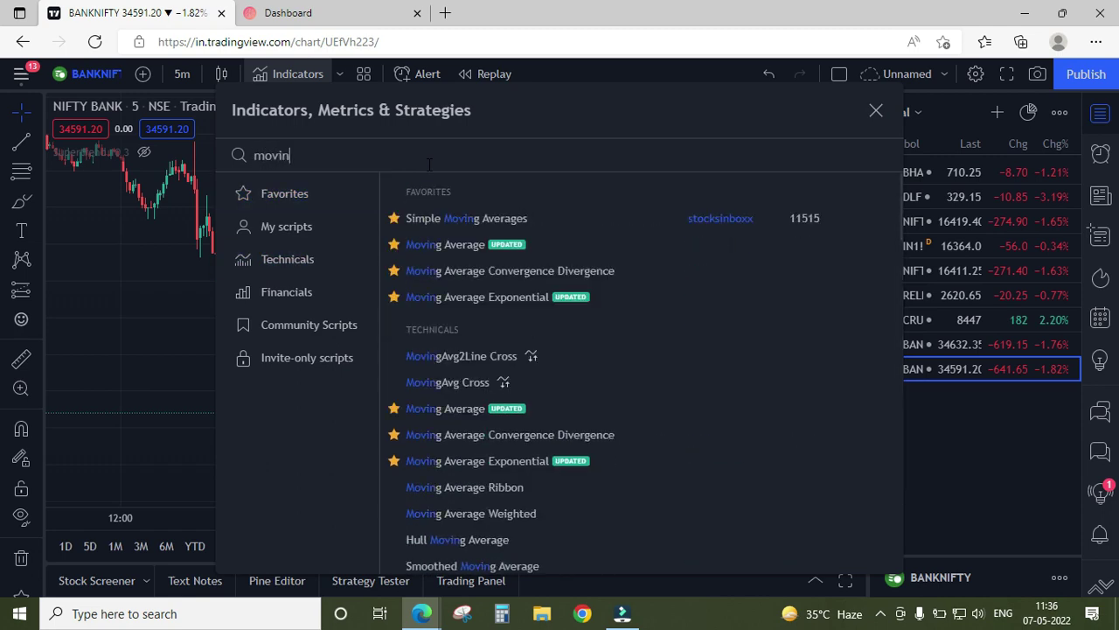
{"action": "left_click", "coordinate": [490, 296]}
{"action": "left_click", "coordinate": [490, 295]}
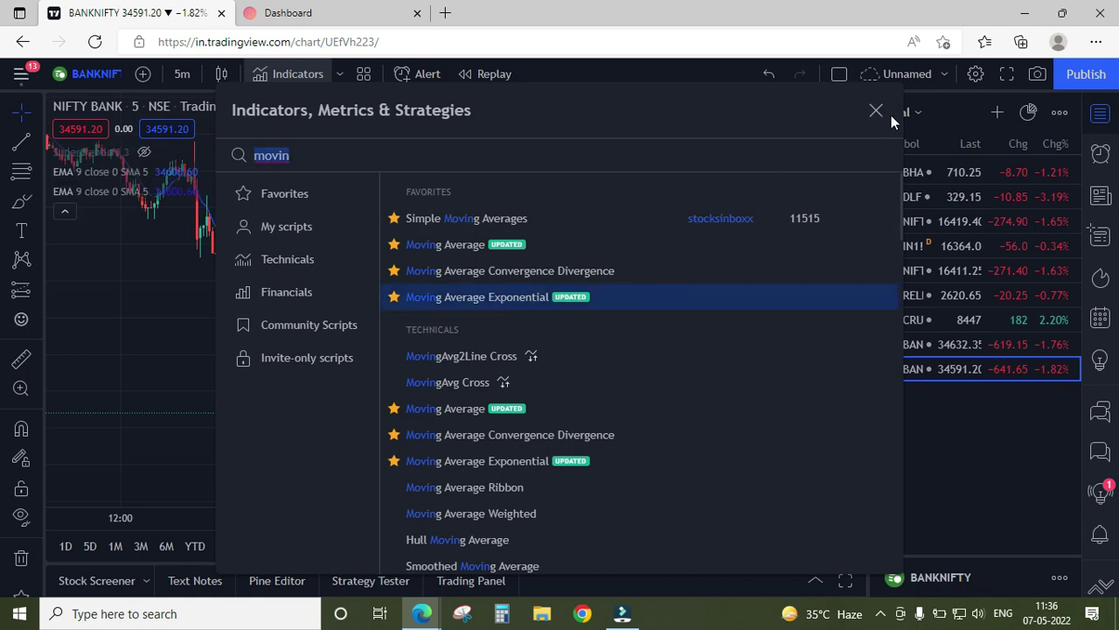
{"action": "left_click", "coordinate": [876, 110]}
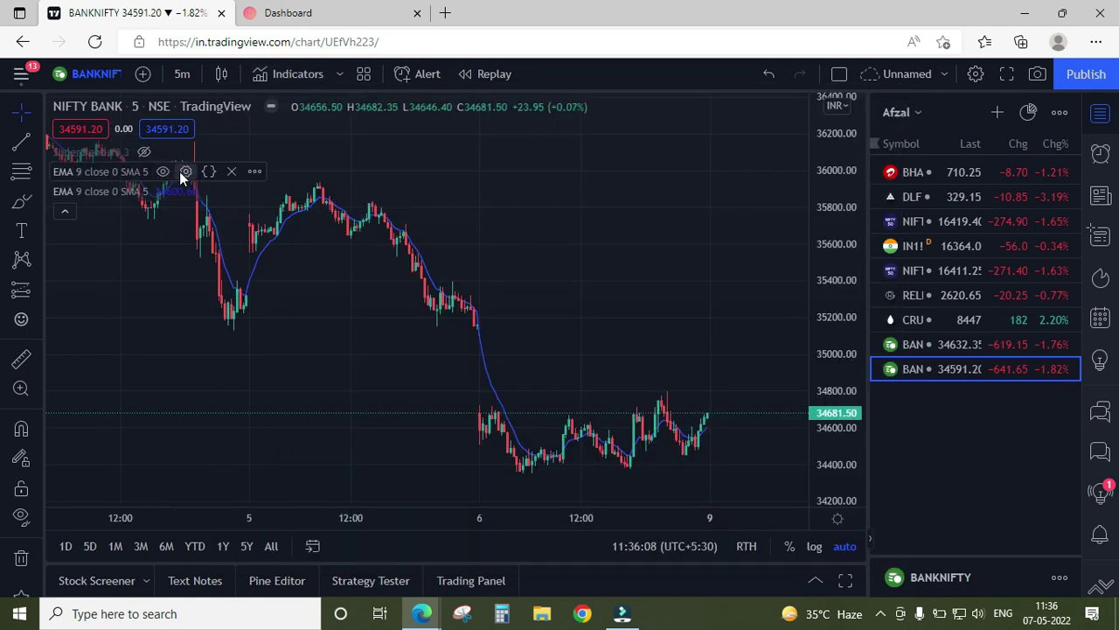
Review the input settings of the first EMA without changing them
{"action": "left_click", "coordinate": [186, 173]}
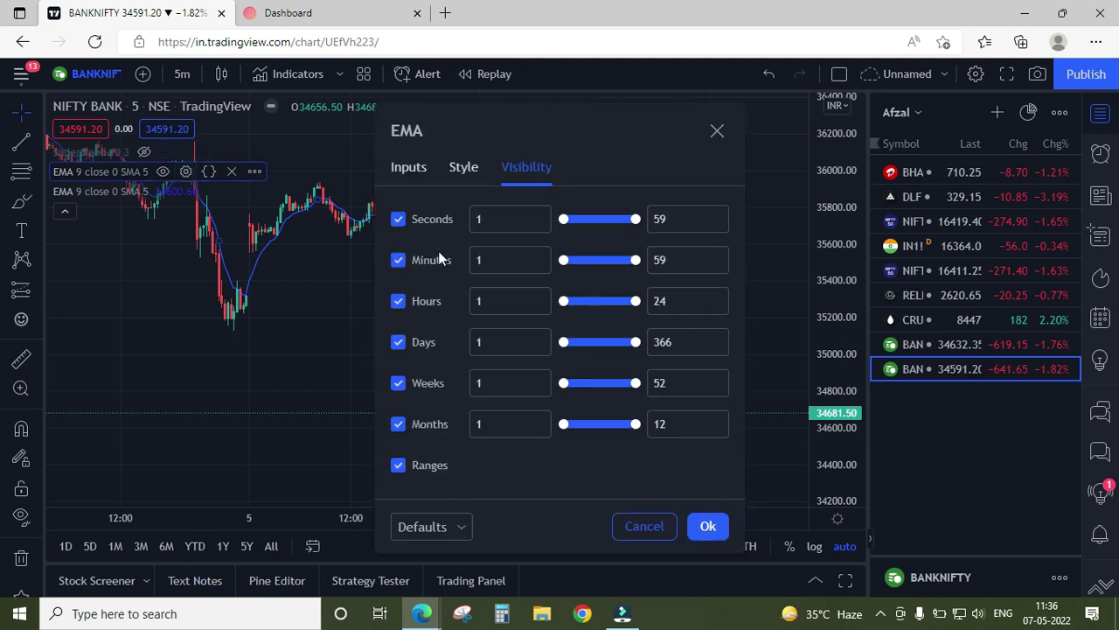
{"action": "left_click", "coordinate": [415, 169]}
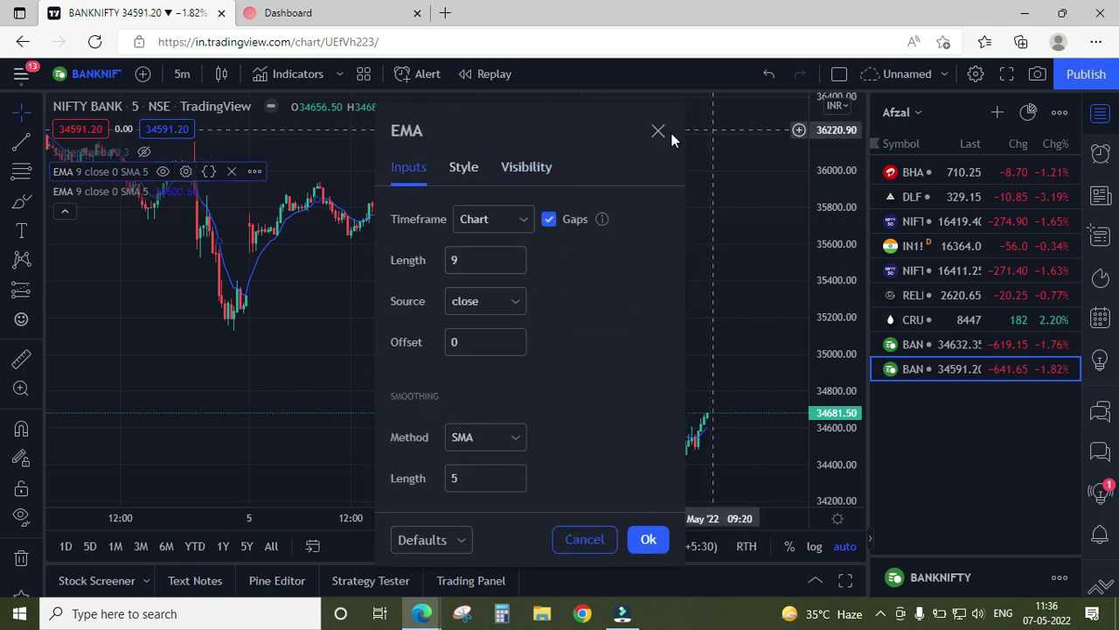
{"action": "left_click", "coordinate": [657, 130]}
Set the second EMA's length to 18 and its line colour to red
{"action": "left_click", "coordinate": [185, 192]}
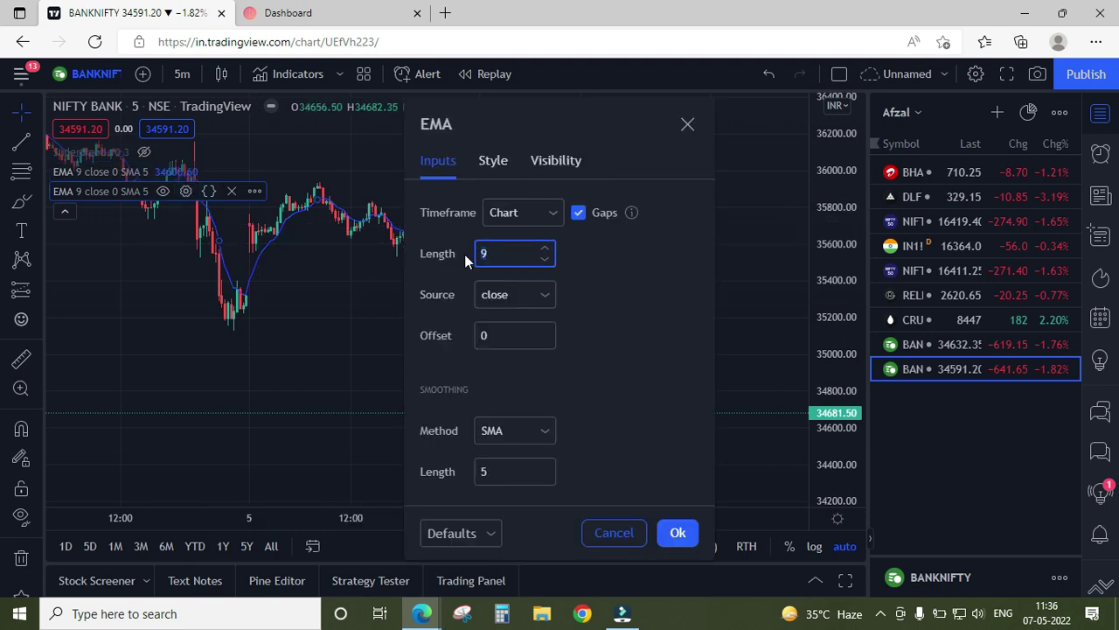
{"action": "left_click", "coordinate": [489, 161]}
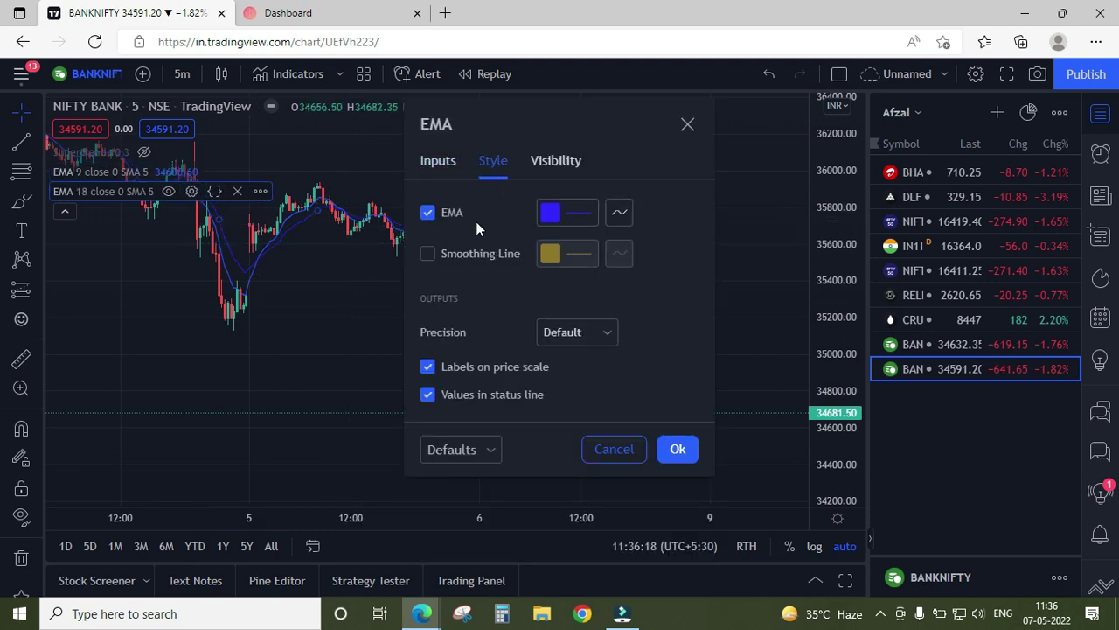
{"action": "left_click", "coordinate": [546, 221]}
{"action": "left_click", "coordinate": [554, 264]}
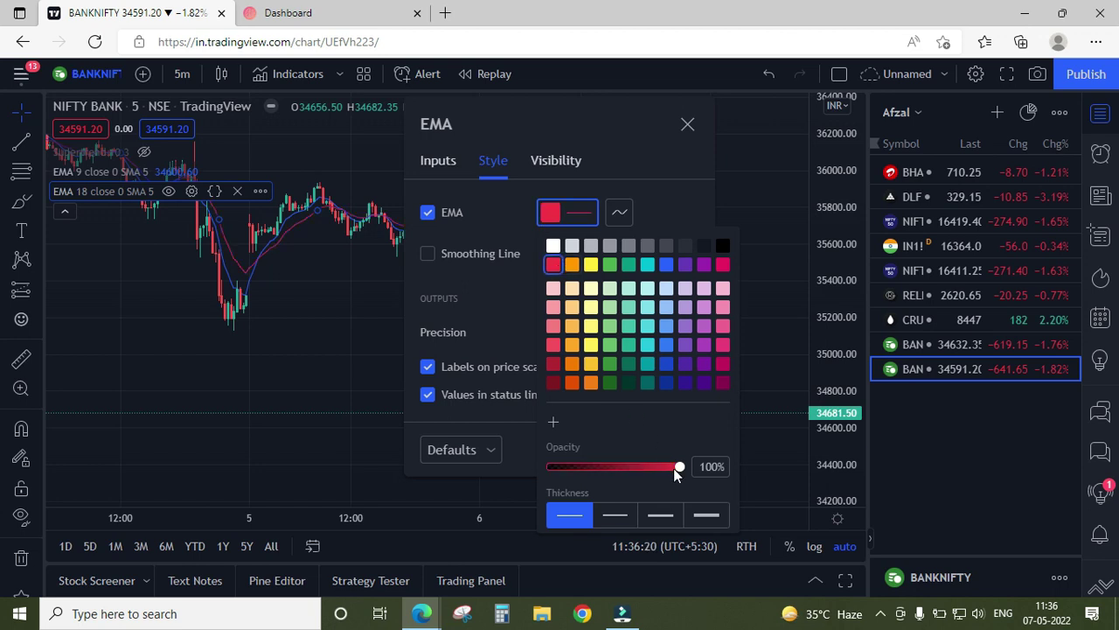
{"action": "left_click", "coordinate": [666, 174]}
{"action": "left_click", "coordinate": [682, 450]}
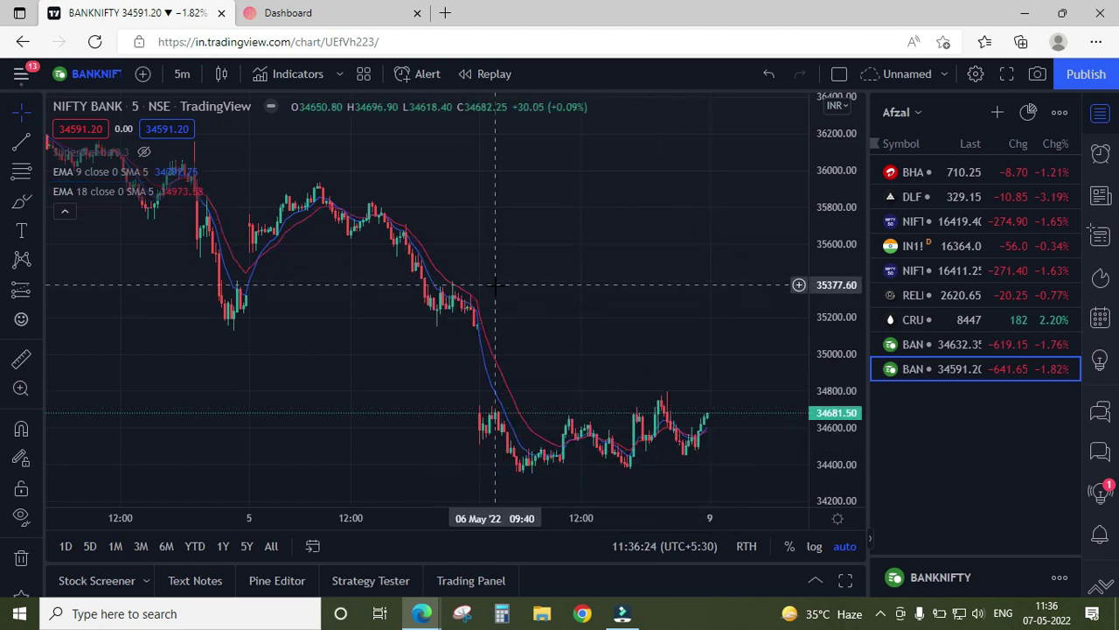
Examine where the 9 and 18 EMA lines cross on the chart across the 4 to 6 May sessions
{"action": "scroll", "coordinate": [495, 287], "scroll_direction": "up", "scroll_amount": 4}
{"action": "left_click_drag", "start_coordinate": [340, 243], "coordinate": [700, 320]}
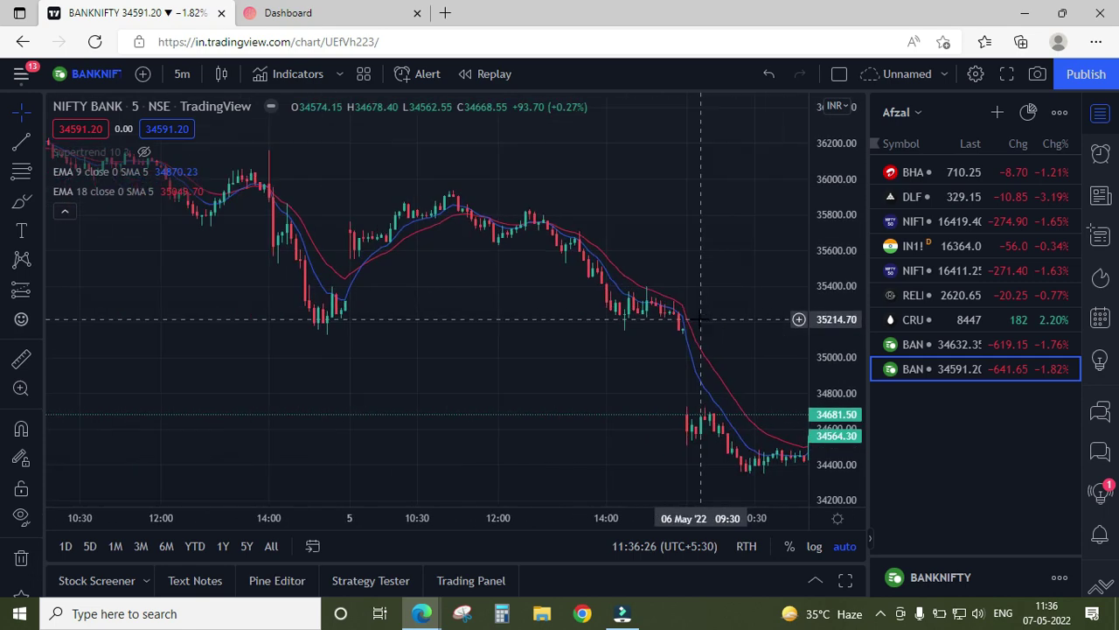
{"action": "scroll", "coordinate": [567, 276], "scroll_direction": "up", "scroll_amount": 1}
{"action": "scroll", "coordinate": [567, 285], "scroll_direction": "up", "scroll_amount": 1}
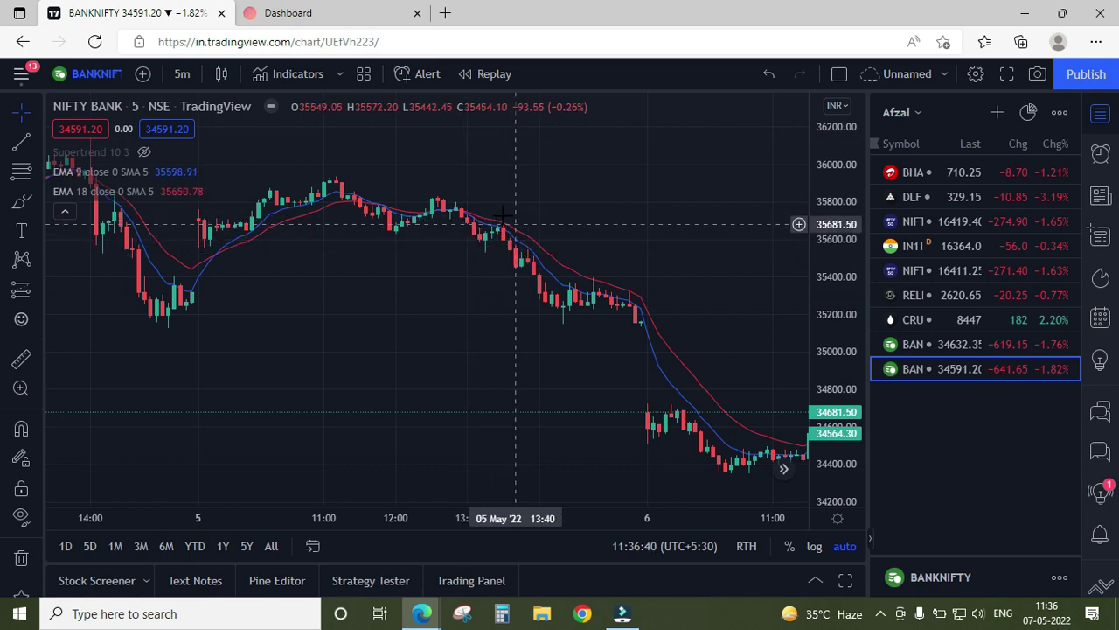
{"action": "left_click_drag", "start_coordinate": [562, 325], "coordinate": [418, 280]}
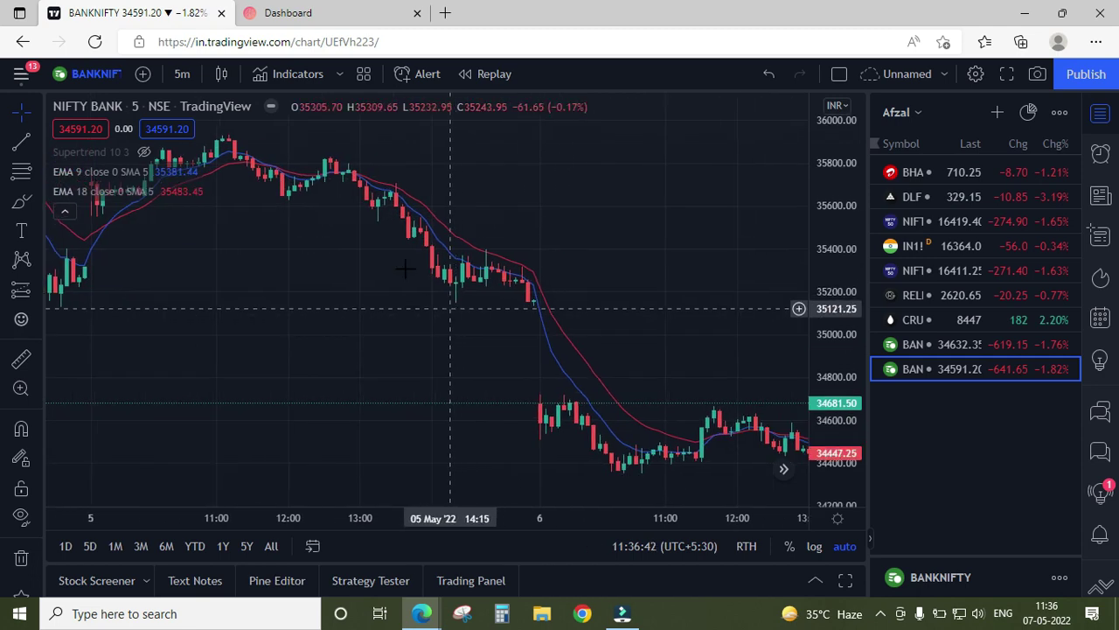
{"action": "left_click_drag", "start_coordinate": [257, 333], "coordinate": [657, 417]}
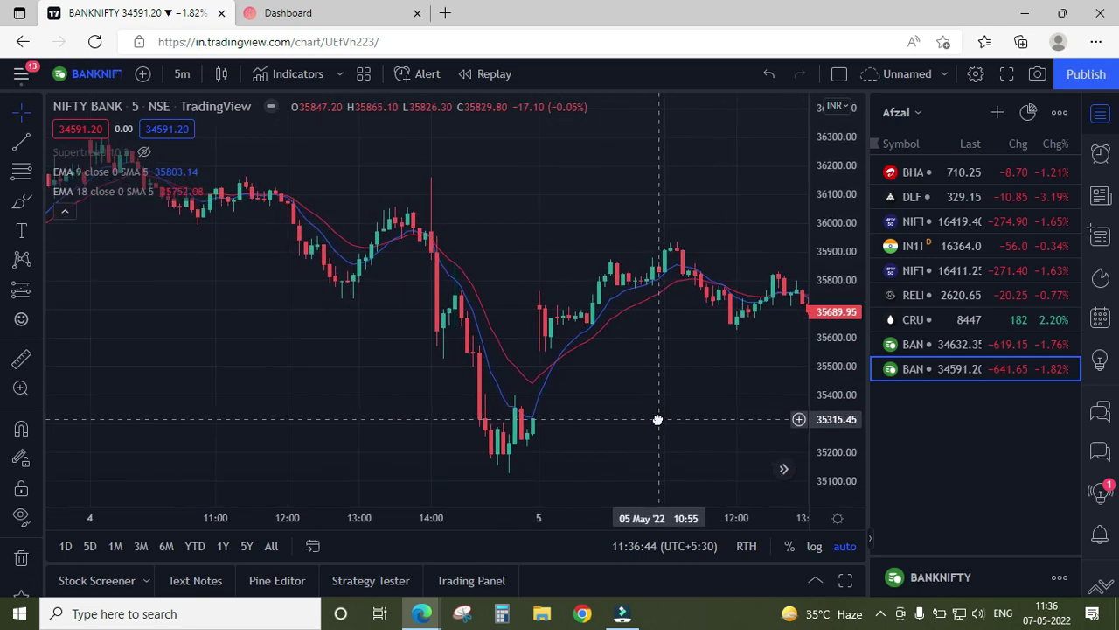
{"action": "left_click_drag", "start_coordinate": [233, 367], "coordinate": [317, 367]}
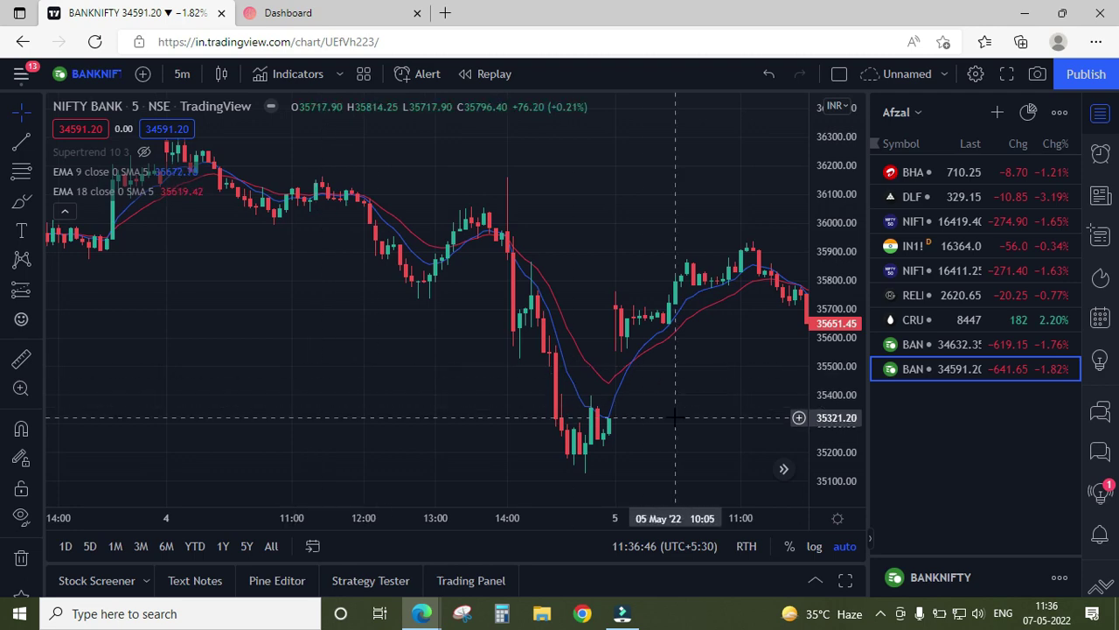
{"action": "left_click_drag", "start_coordinate": [674, 417], "coordinate": [540, 359]}
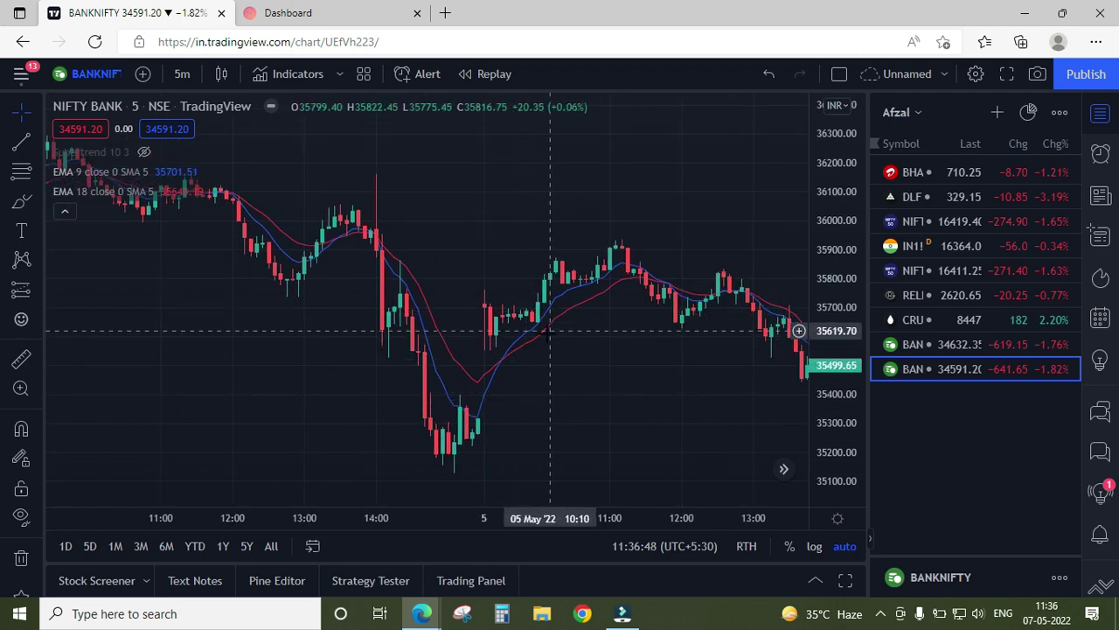
{"action": "left_click_drag", "start_coordinate": [615, 347], "coordinate": [487, 367]}
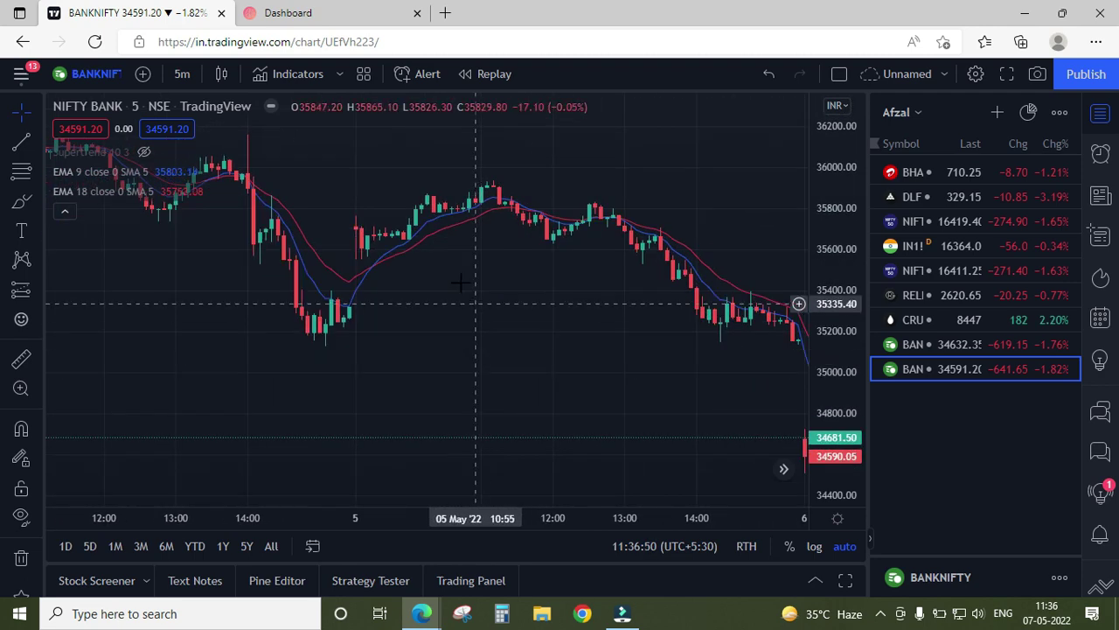
{"action": "scroll", "coordinate": [472, 296], "scroll_direction": "down", "scroll_amount": 2}
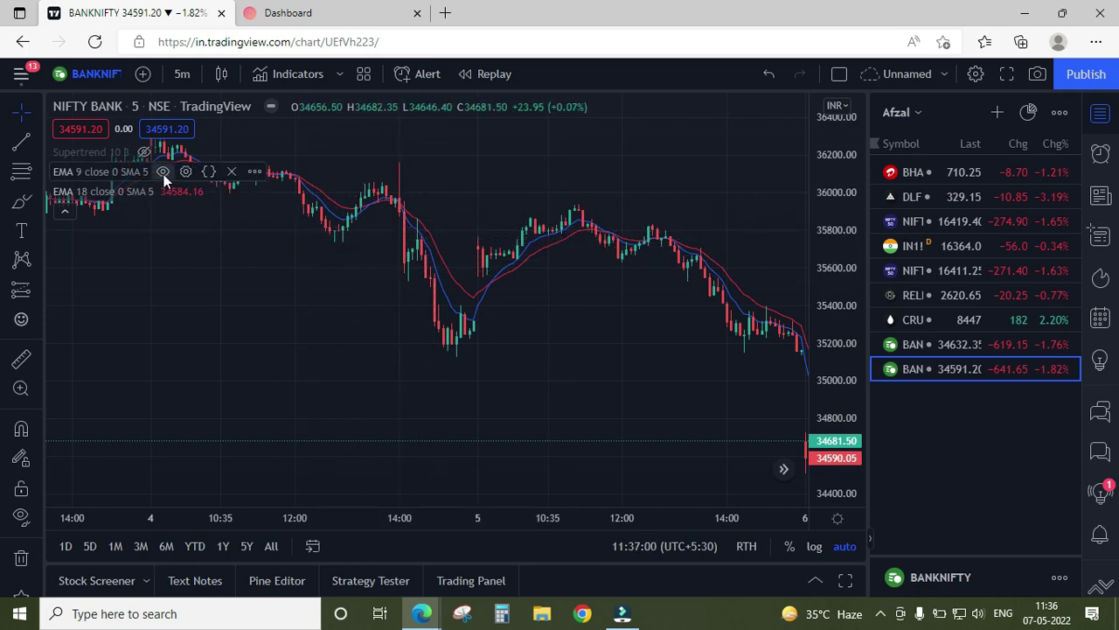
Hide both EMA indicators and show the Supertrend indicator on the chart again
{"action": "left_click", "coordinate": [163, 171]}
{"action": "left_click", "coordinate": [166, 190]}
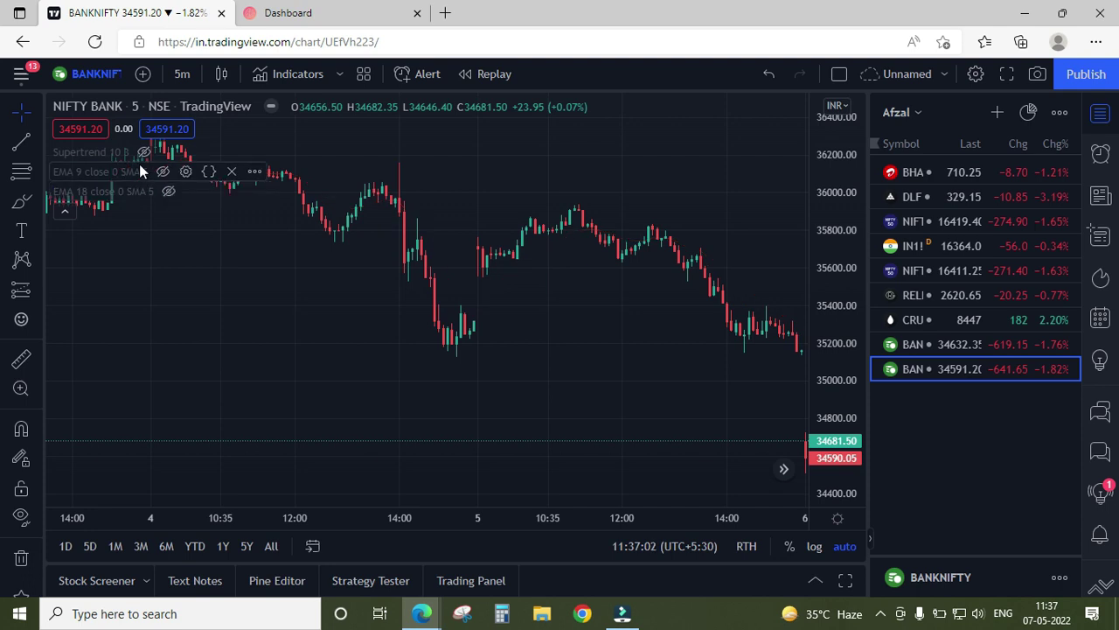
{"action": "left_click", "coordinate": [144, 152]}
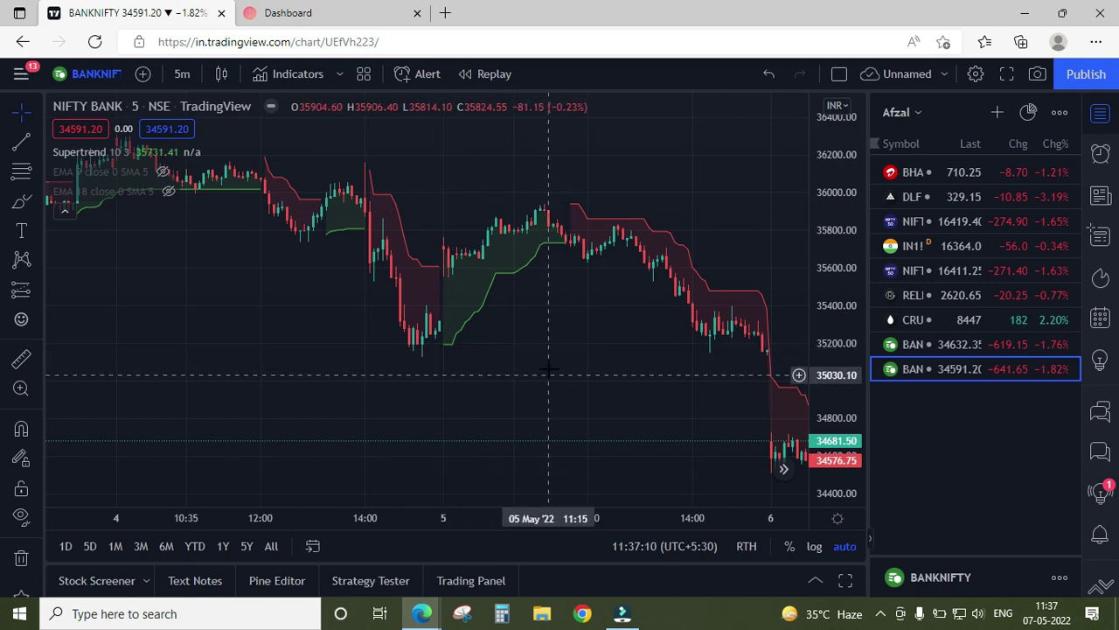
{"action": "scroll", "coordinate": [549, 359], "scroll_direction": "right", "scroll_amount": 5}
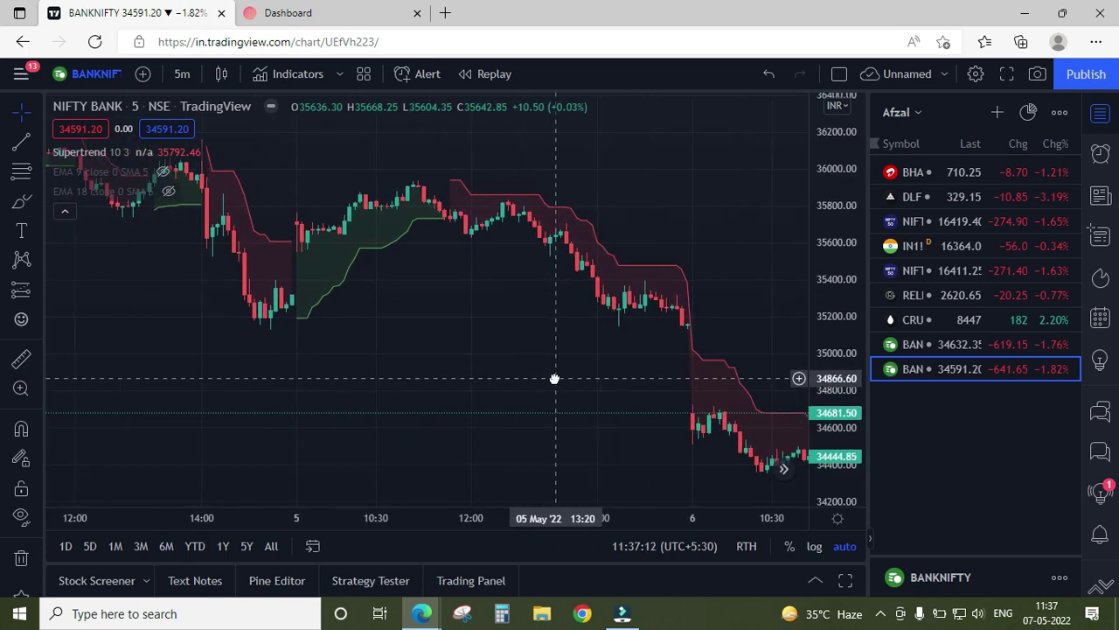
{"action": "left_click_drag", "start_coordinate": [527, 375], "coordinate": [508, 371]}
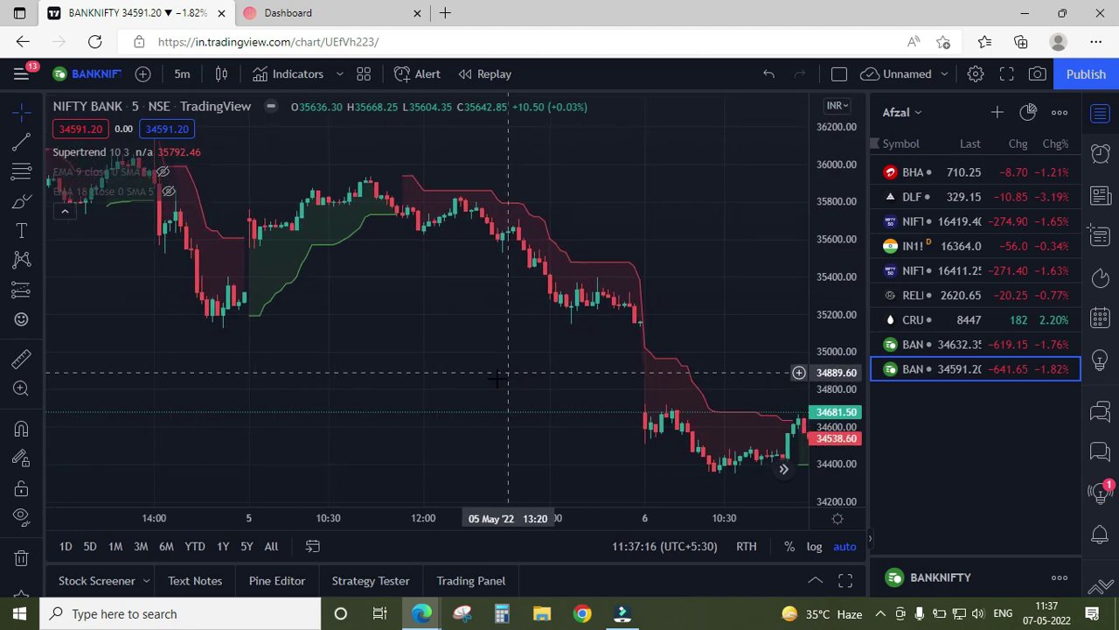
Switch to the Tradetron dashboard and open the form for creating a new strategy
{"action": "left_click", "coordinate": [317, 10]}
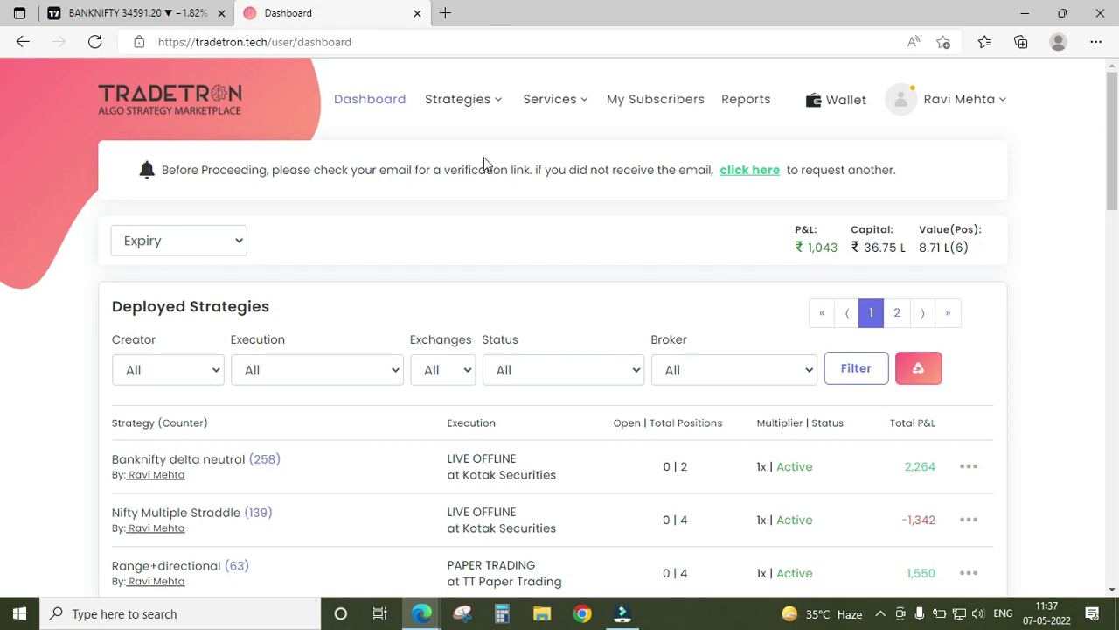
{"action": "left_click", "coordinate": [460, 107]}
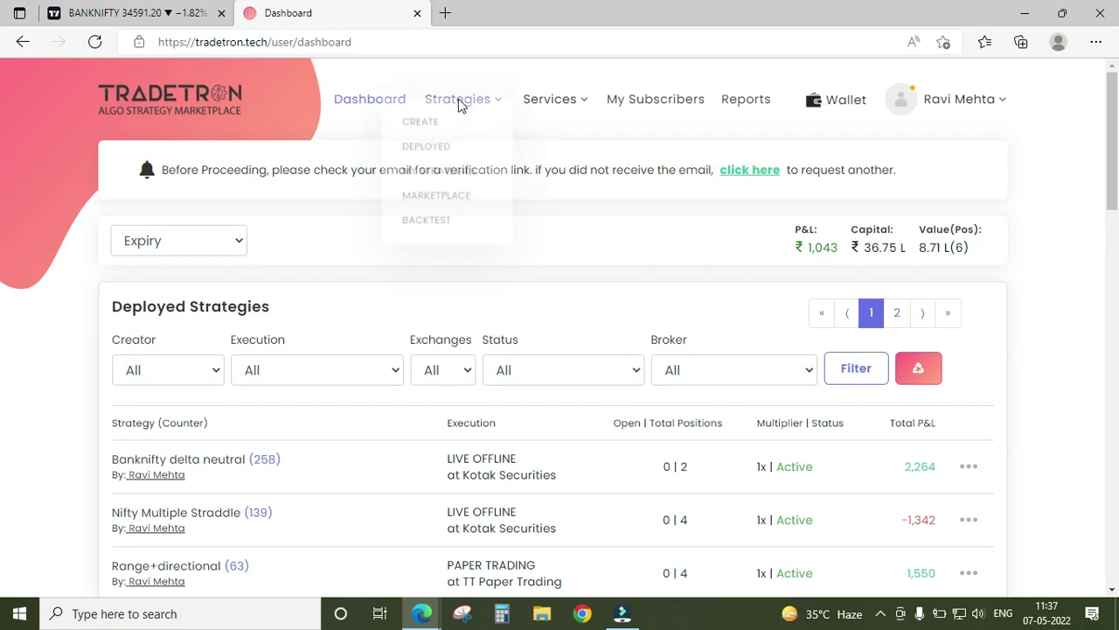
{"action": "left_click", "coordinate": [421, 144]}
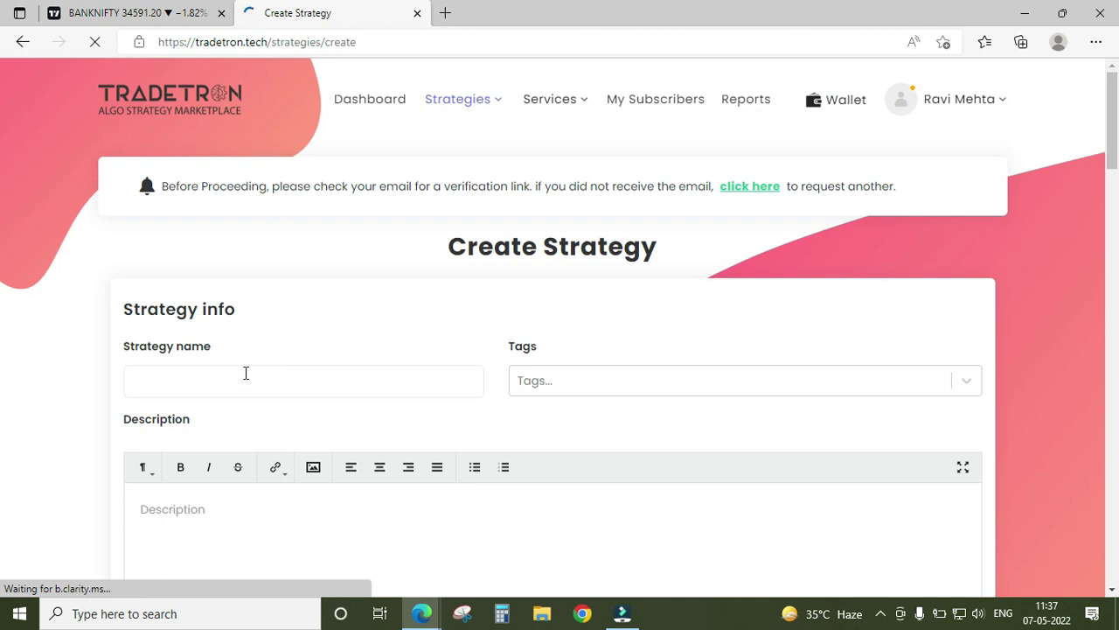
Name the new strategy "supertrend tradingview", save it and dismiss the creation confirmation
{"action": "left_click", "coordinate": [258, 390]}
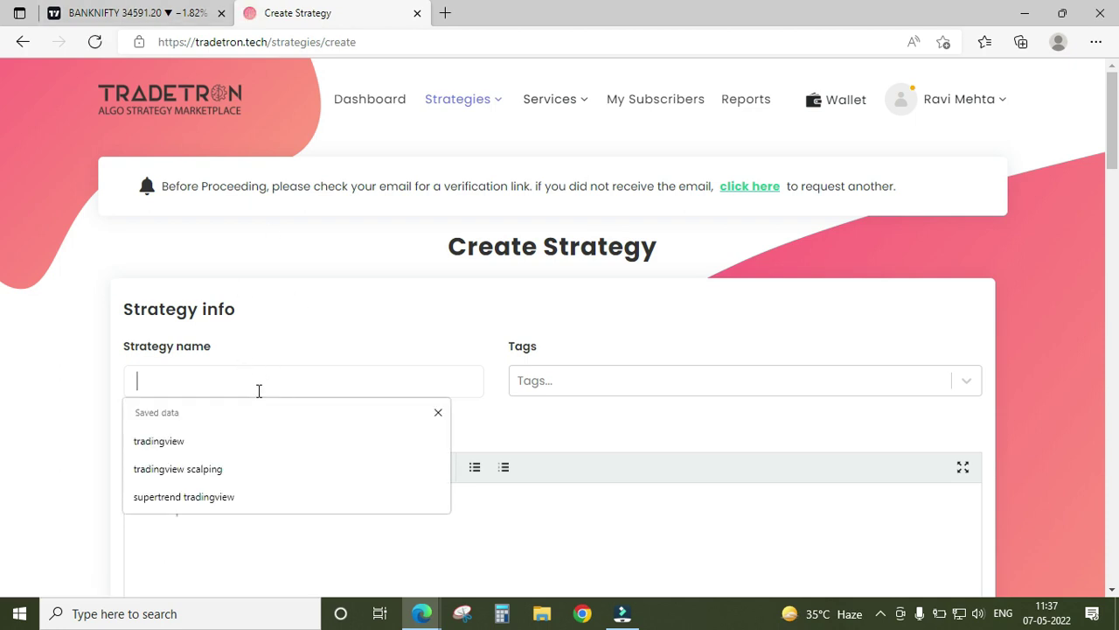
{"action": "type", "text": "super"}
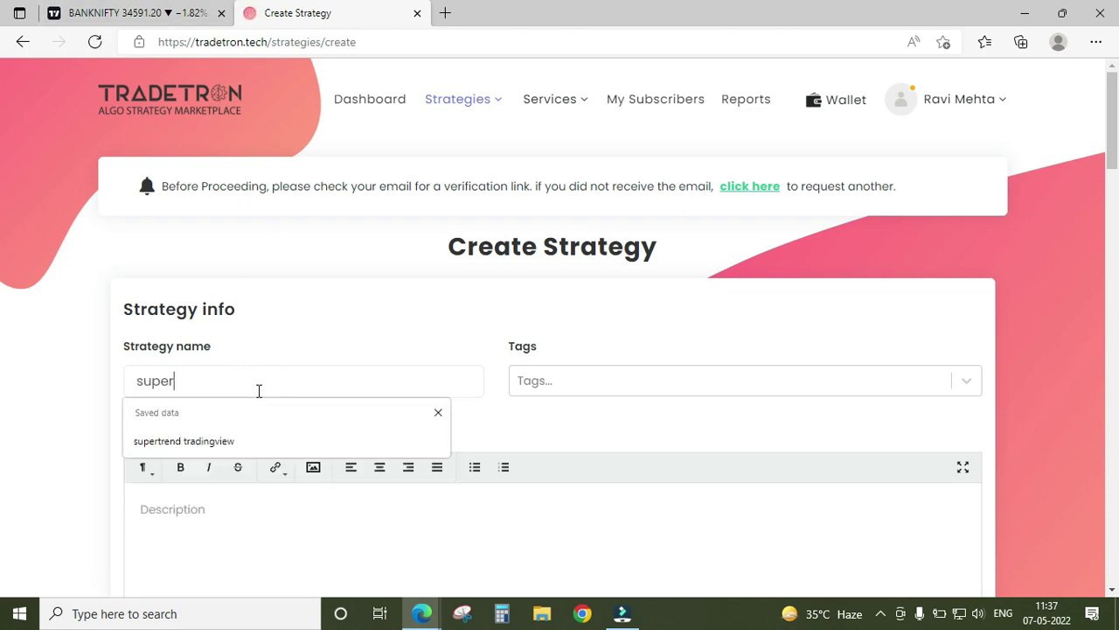
{"action": "key", "text": "Down"}
{"action": "key", "text": "Return"}
{"action": "scroll", "coordinate": [262, 389], "scroll_direction": "down", "scroll_amount": 7}
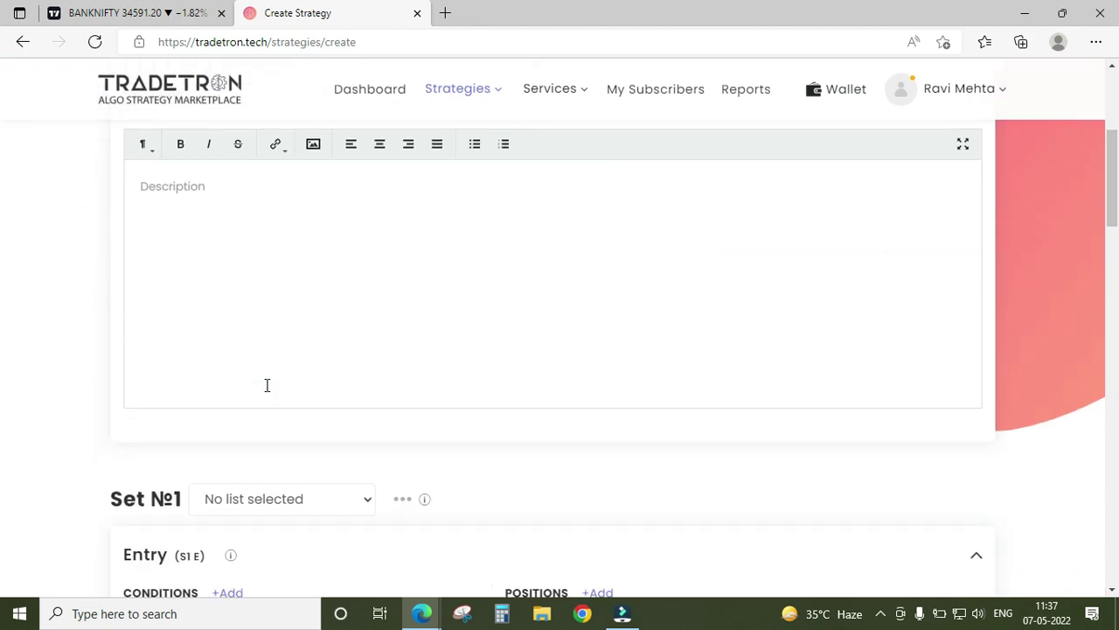
{"action": "scroll", "coordinate": [574, 377], "scroll_direction": "down", "scroll_amount": 20}
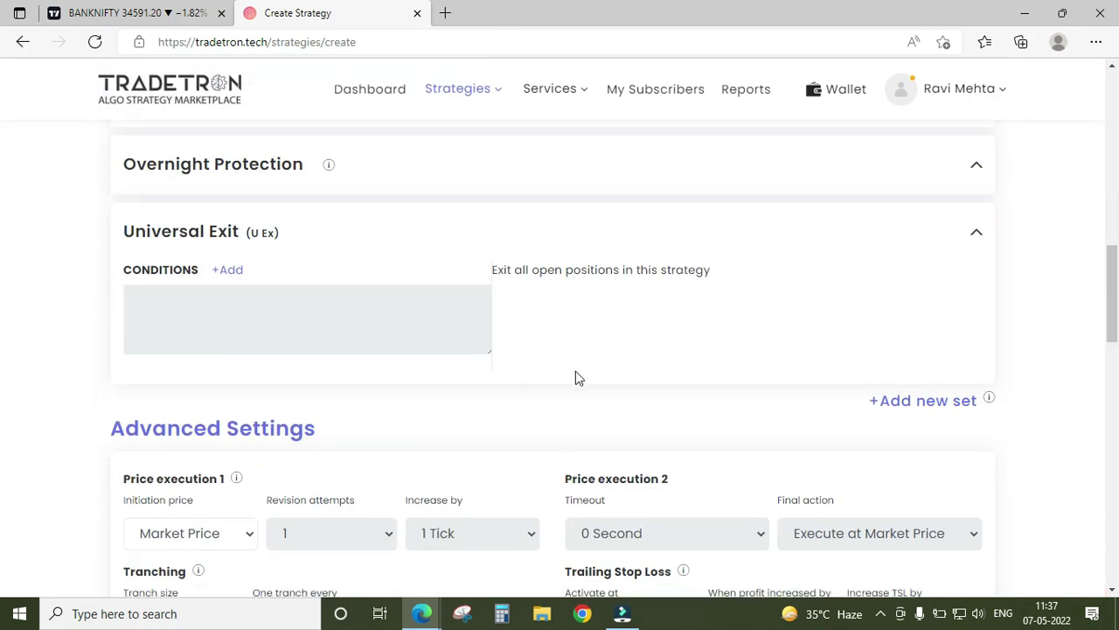
{"action": "left_click", "coordinate": [555, 308]}
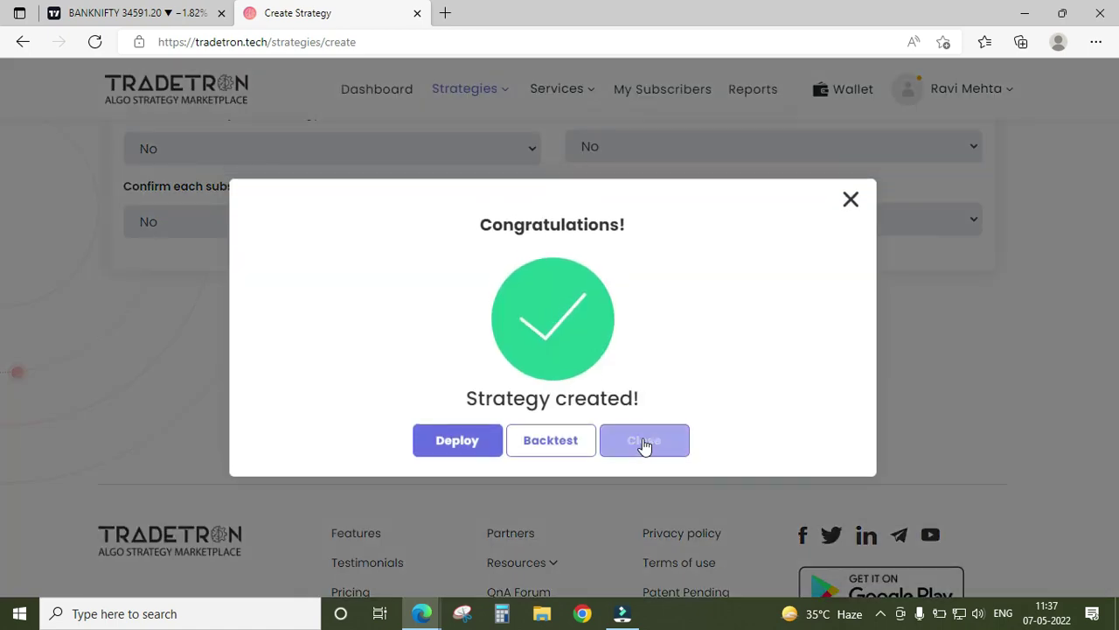
{"action": "left_click", "coordinate": [644, 442]}
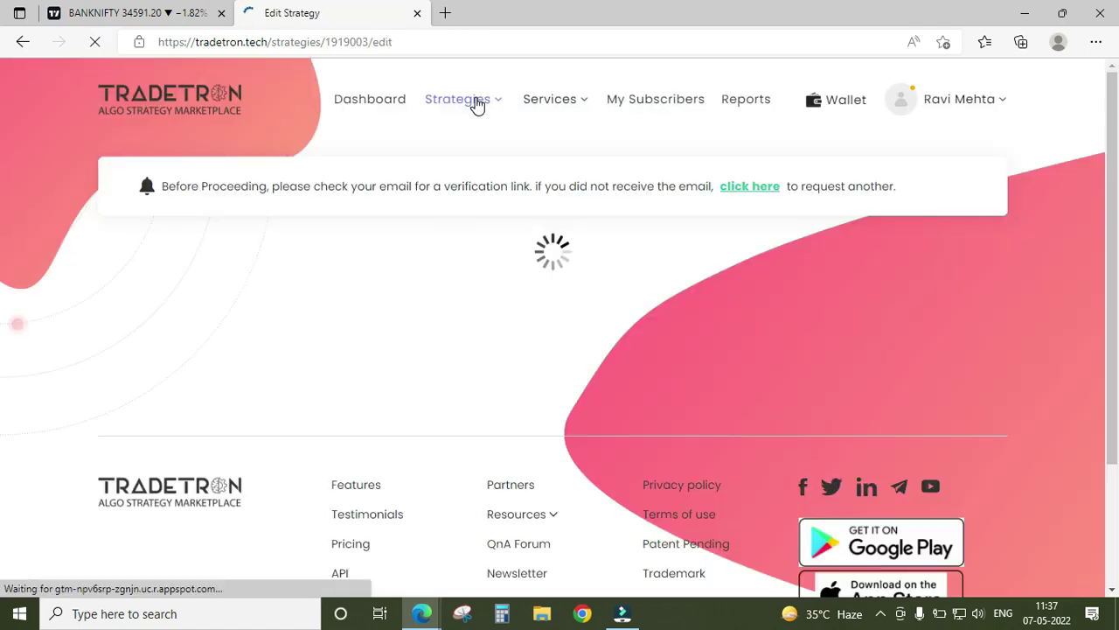
Go to the list of own strategies and open the API OAuth token settings of the "supertrend tradingview" strategy
{"action": "mouse_move", "coordinate": [496, 110]}
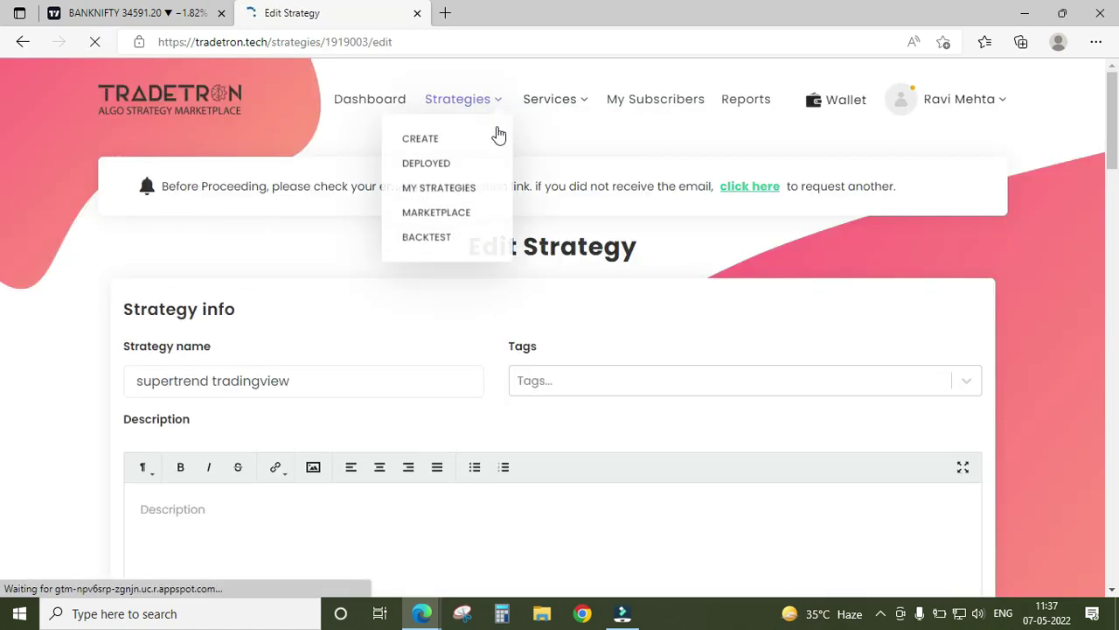
{"action": "left_click", "coordinate": [442, 189]}
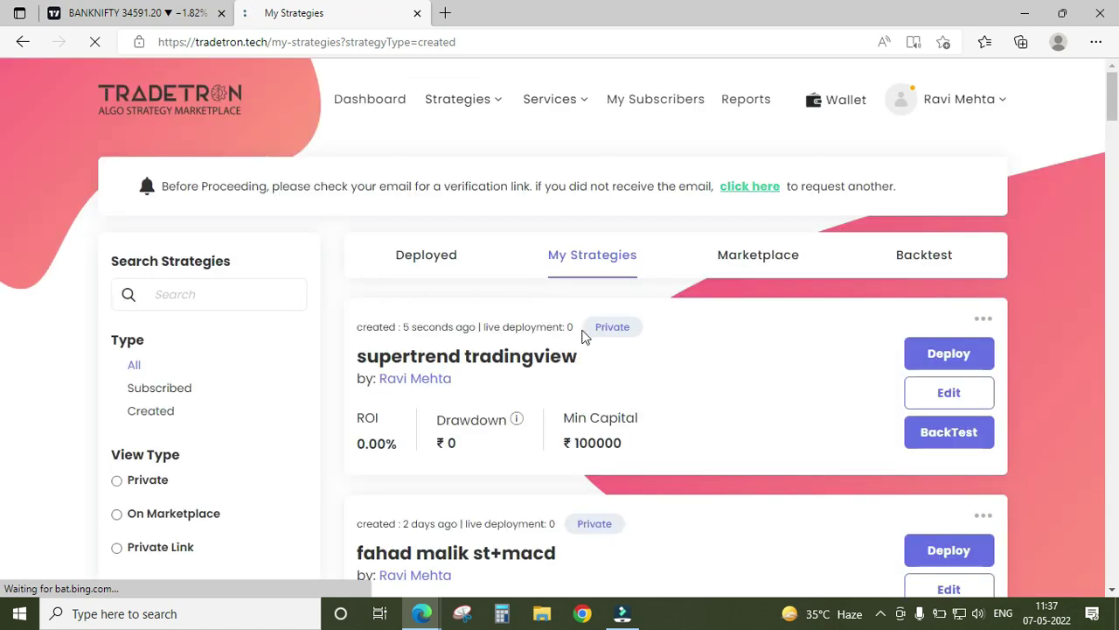
{"action": "left_click_drag", "start_coordinate": [591, 360], "coordinate": [473, 356]}
{"action": "left_click", "coordinate": [983, 318]}
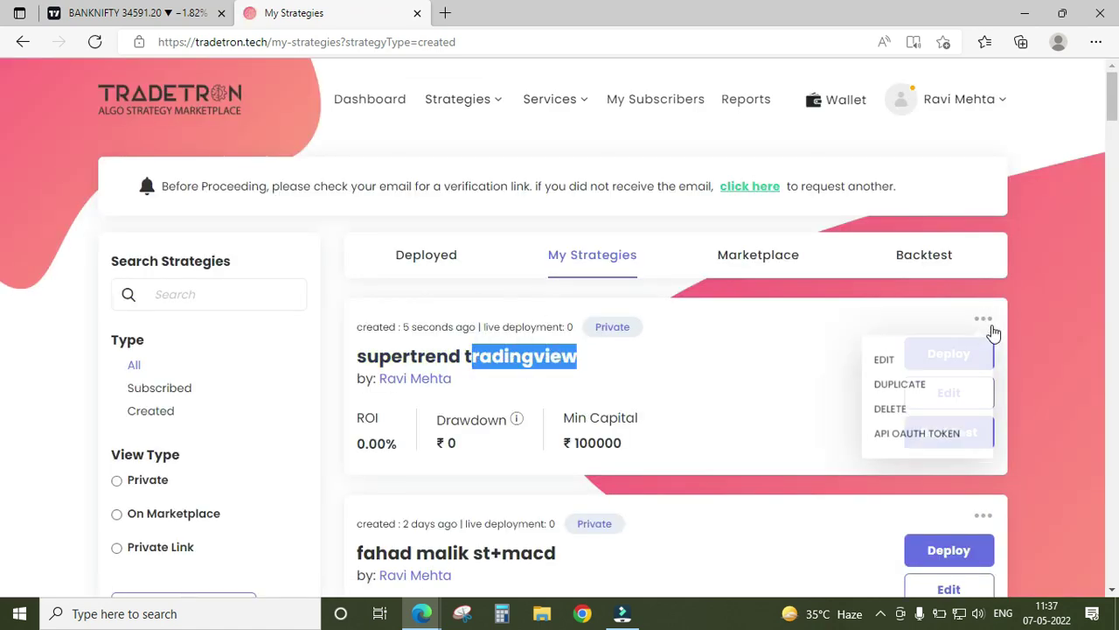
{"action": "left_click", "coordinate": [919, 442]}
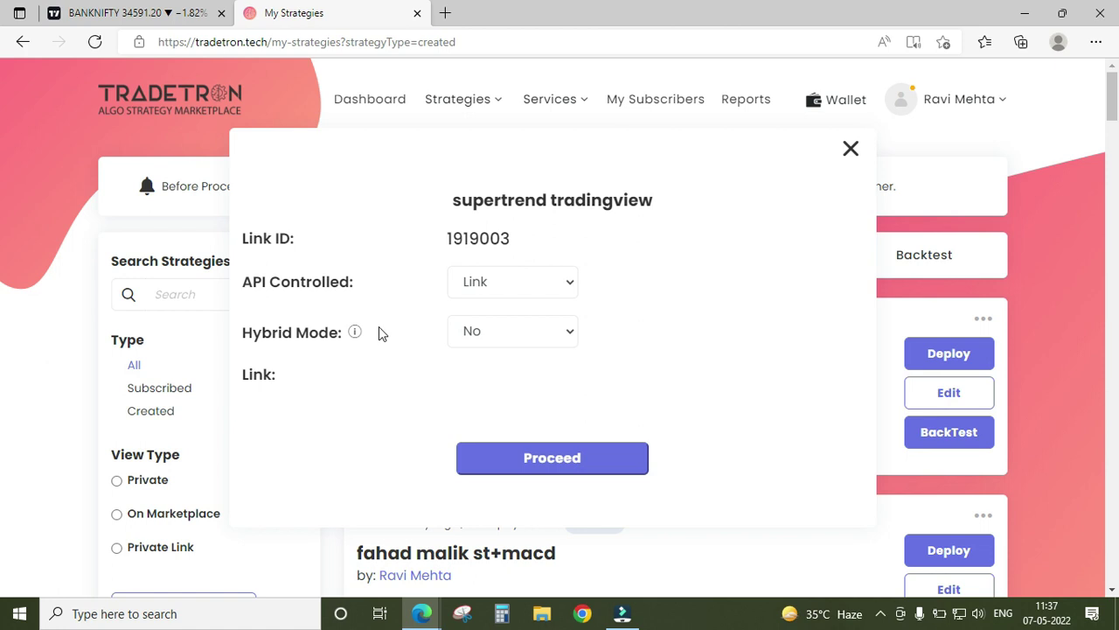
Set Hybrid Mode to Yes with API control kept on Link and generate the strategy's API token
{"action": "left_click", "coordinate": [524, 334]}
{"action": "left_click", "coordinate": [473, 385]}
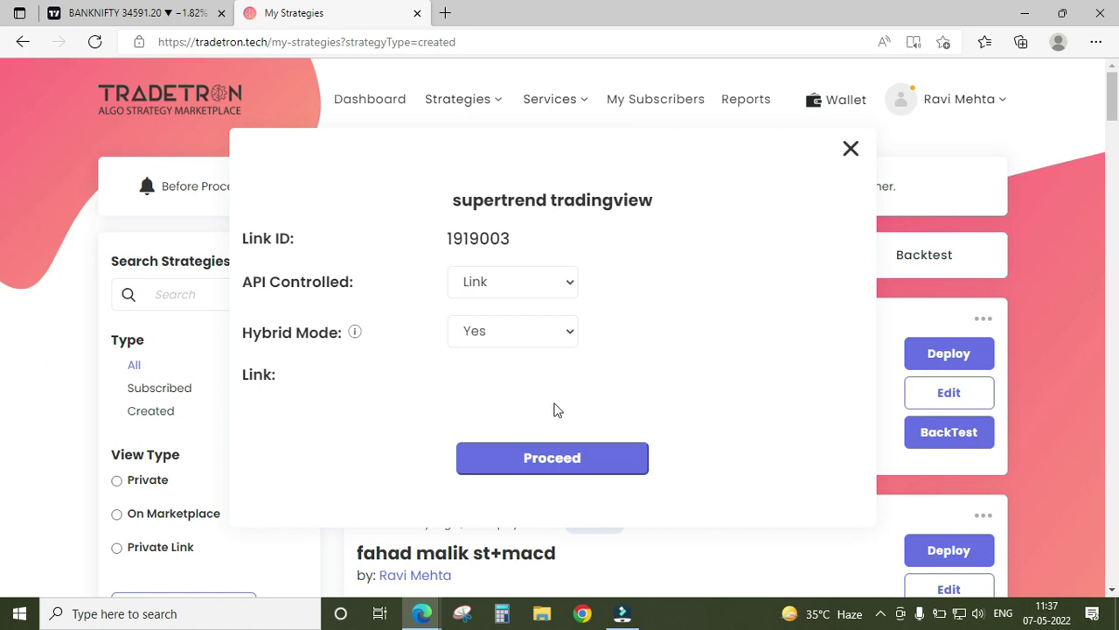
{"action": "left_click", "coordinate": [552, 460]}
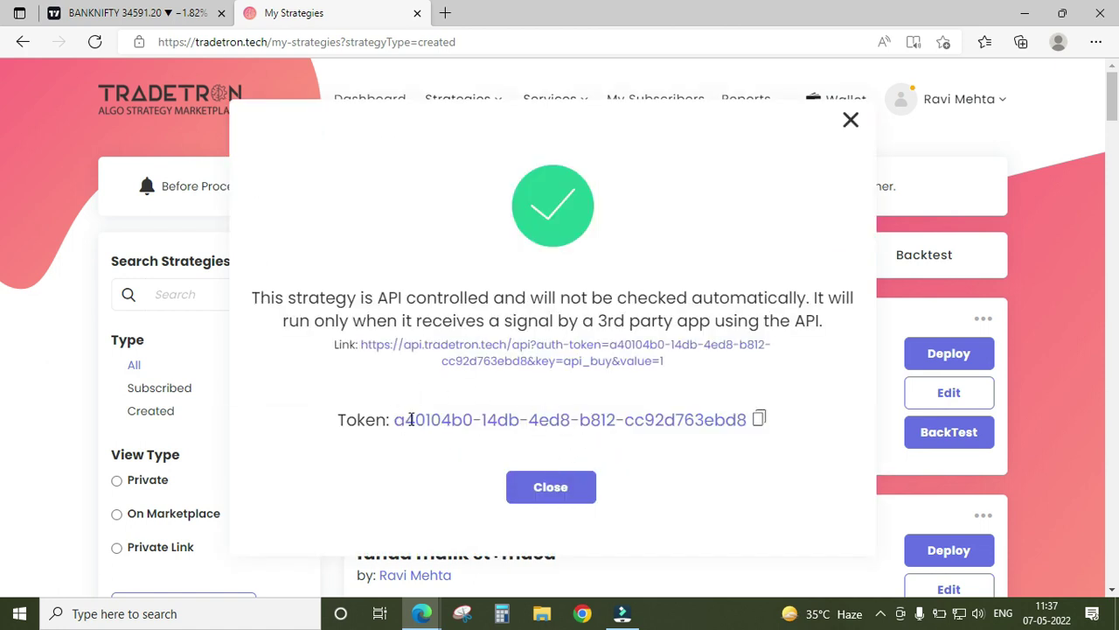
Examine the generated API token and the signal link of the strategy
{"action": "left_click_drag", "start_coordinate": [409, 419], "coordinate": [724, 405]}
{"action": "left_click_drag", "start_coordinate": [336, 345], "coordinate": [683, 371]}
{"action": "left_click", "coordinate": [708, 374]}
Switch to the TradingView BANKNIFTY chart and examine the Supertrend direction changes across the 5 and 6 May sessions
{"action": "left_click", "coordinate": [121, 7]}
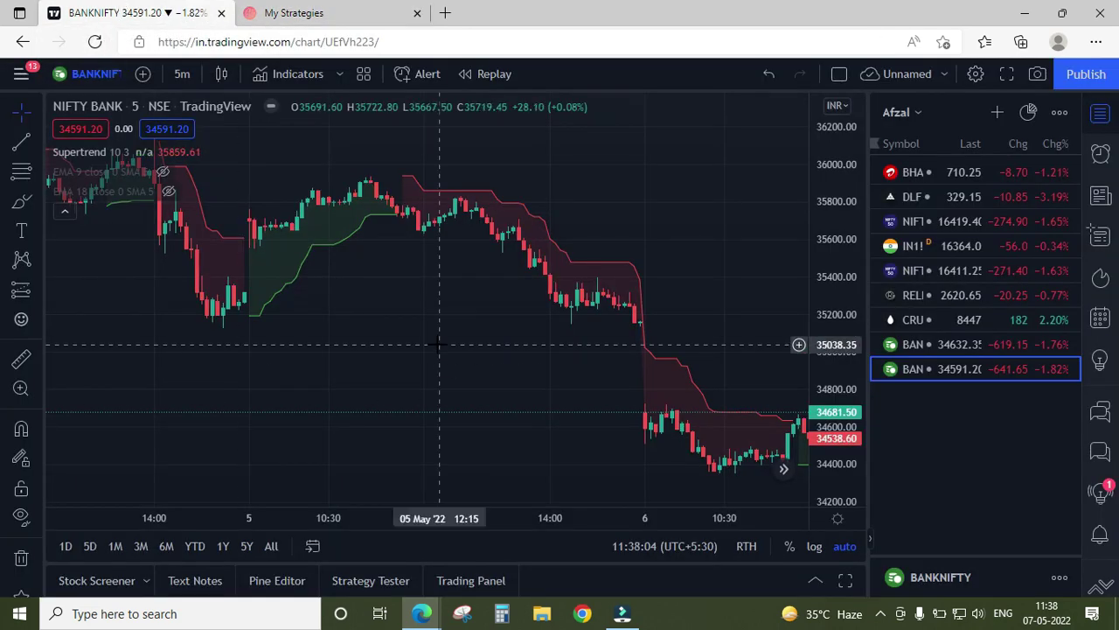
{"action": "scroll", "coordinate": [445, 334], "scroll_direction": "up", "scroll_amount": 2}
{"action": "scroll", "coordinate": [445, 334], "scroll_direction": "down", "scroll_amount": 1}
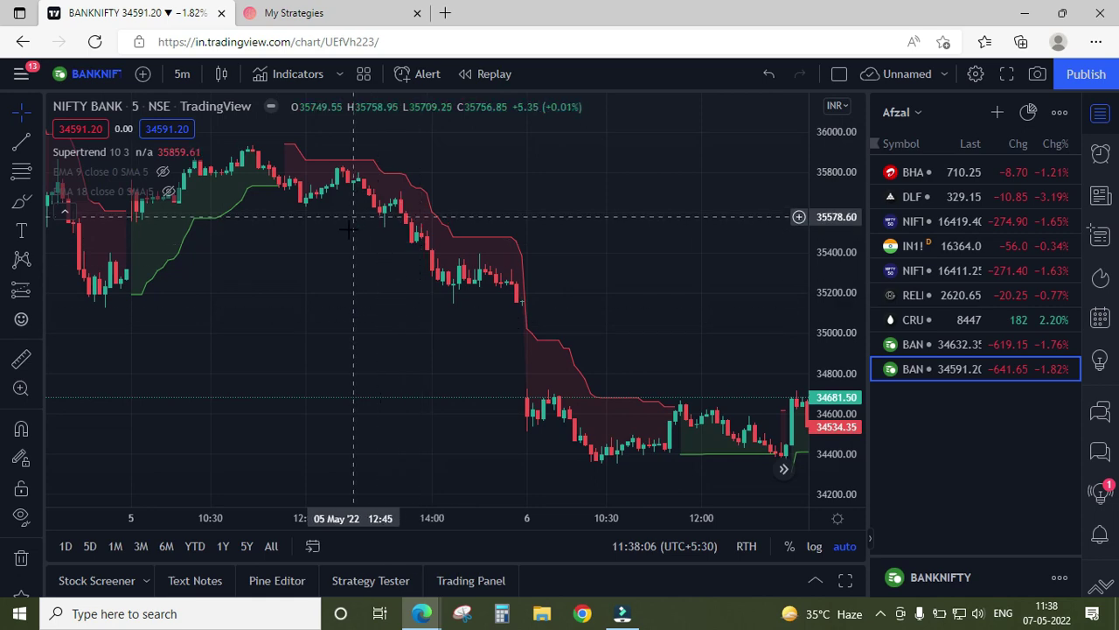
{"action": "scroll", "coordinate": [449, 312], "scroll_direction": "down", "scroll_amount": 2}
{"action": "scroll", "coordinate": [517, 315], "scroll_direction": "up", "scroll_amount": 2}
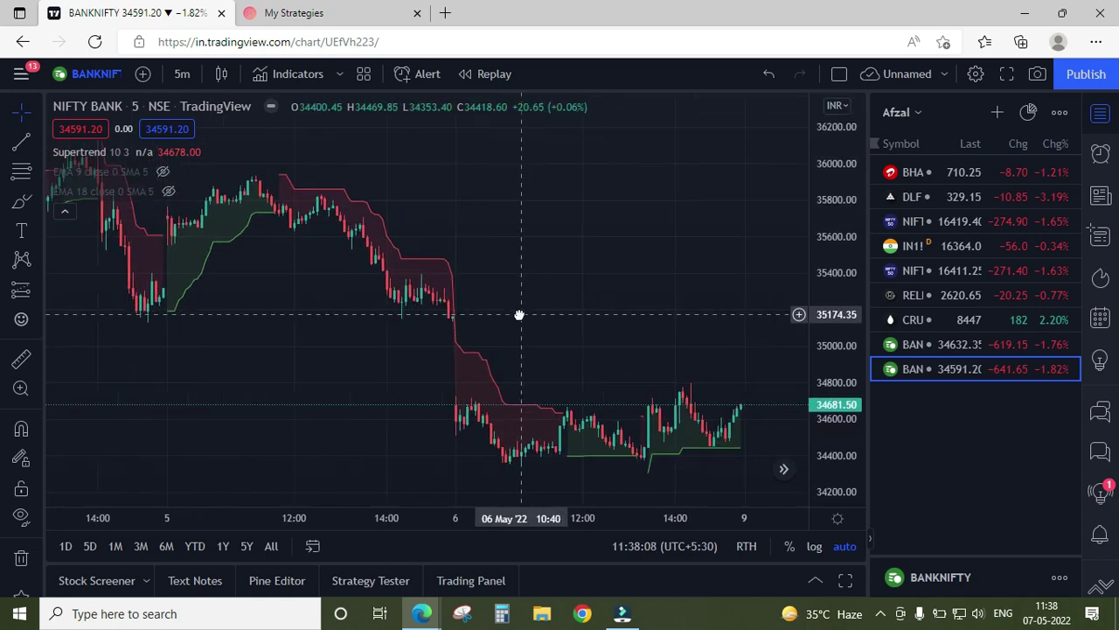
{"action": "scroll", "coordinate": [550, 317], "scroll_direction": "up", "scroll_amount": 1}
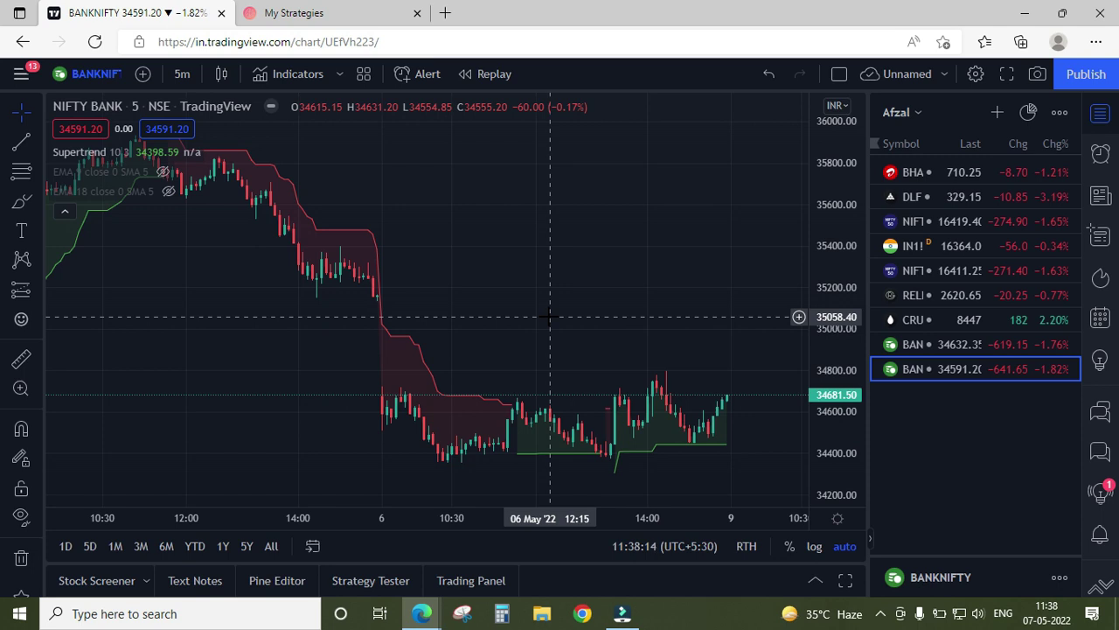
{"action": "scroll", "coordinate": [550, 317], "scroll_direction": "down", "scroll_amount": 1}
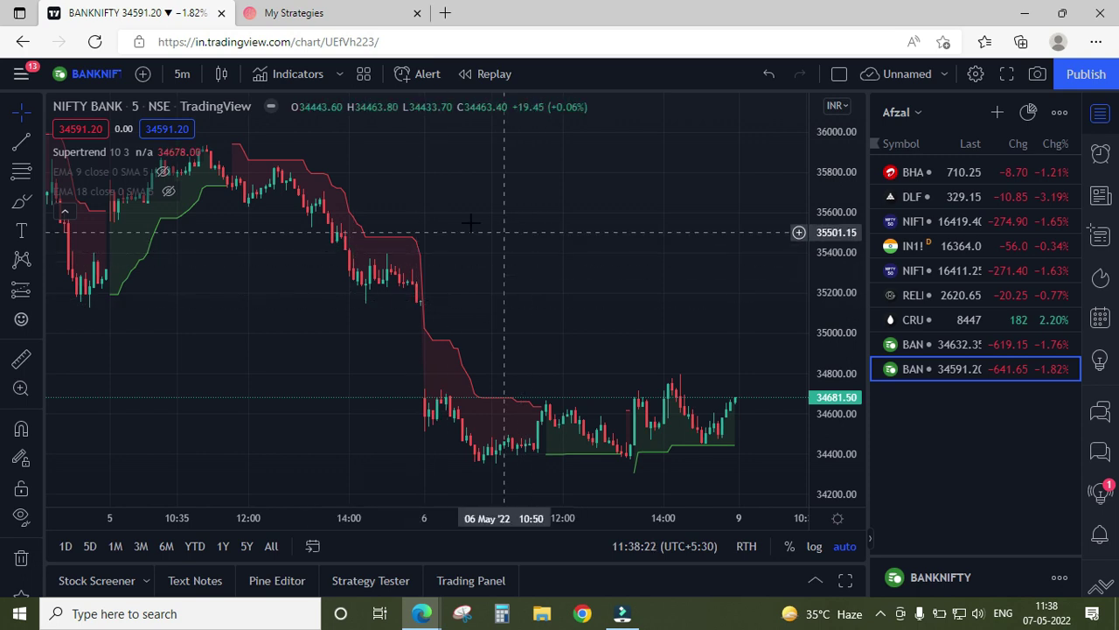
Select the 5 minutes chart interval and examine the green and red Supertrend zones from 4 to 6 May
{"action": "left_click", "coordinate": [188, 79]}
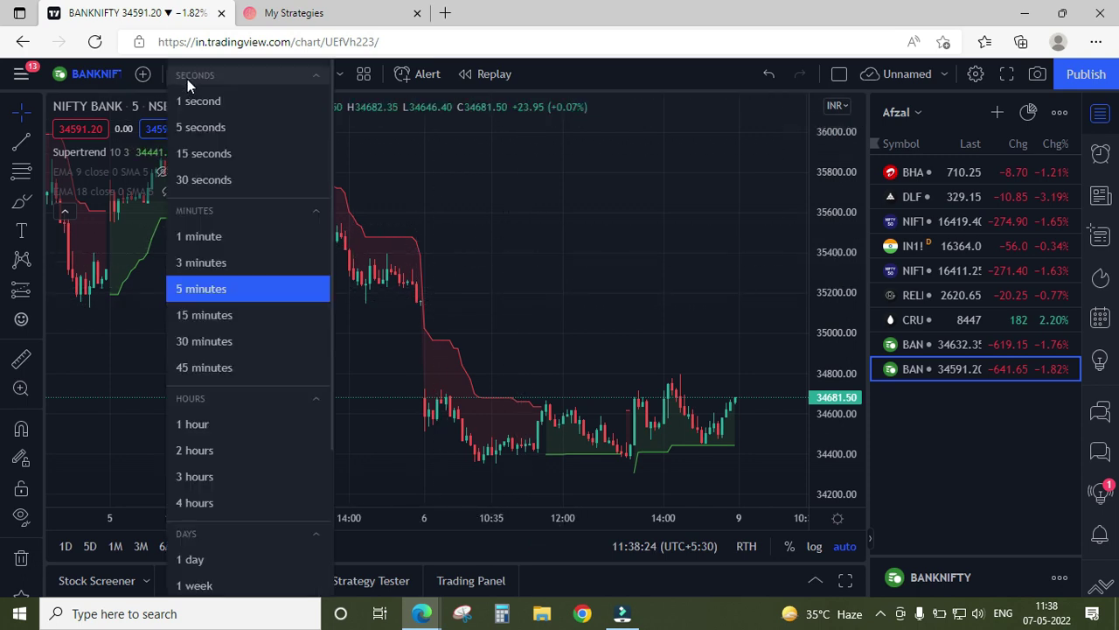
{"action": "left_click", "coordinate": [207, 289]}
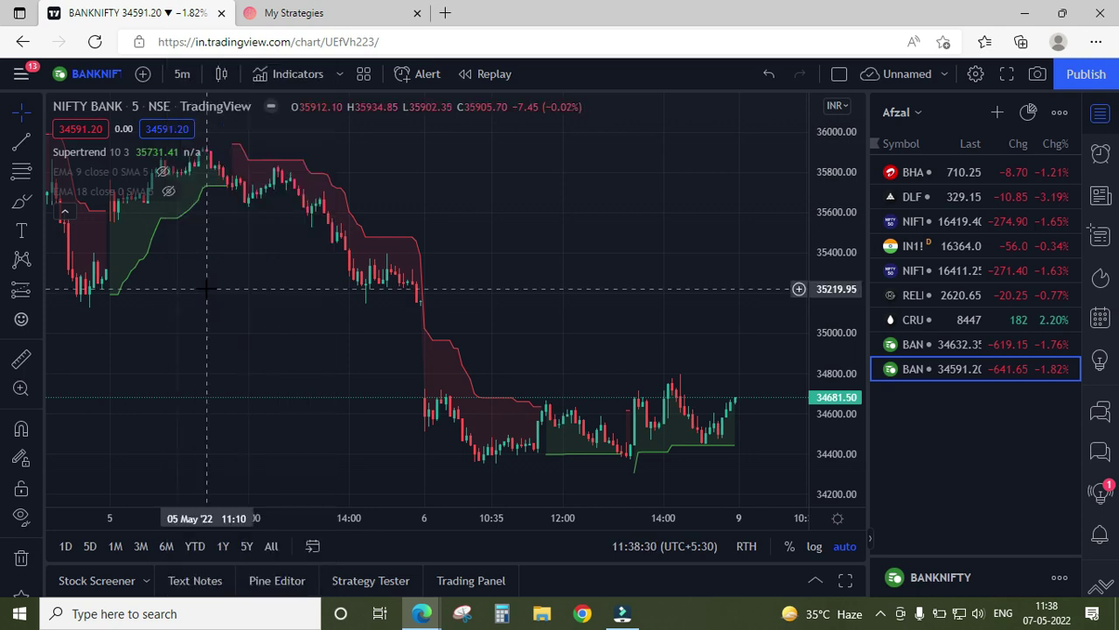
{"action": "scroll", "coordinate": [550, 279], "scroll_direction": "down", "scroll_amount": 2}
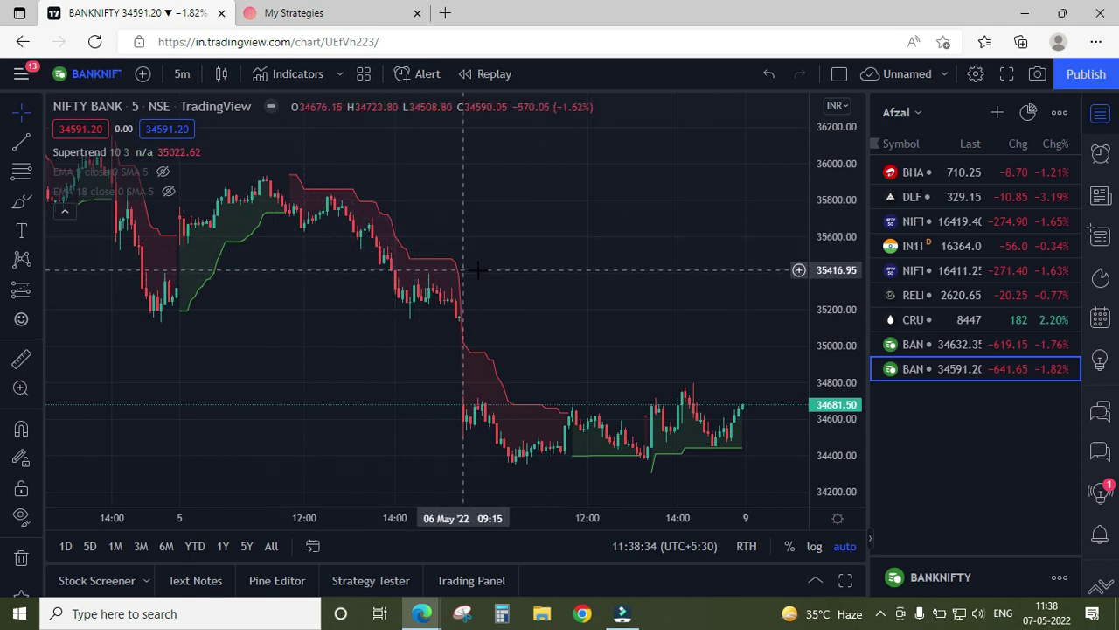
{"action": "scroll", "coordinate": [477, 270], "scroll_direction": "up", "scroll_amount": 1}
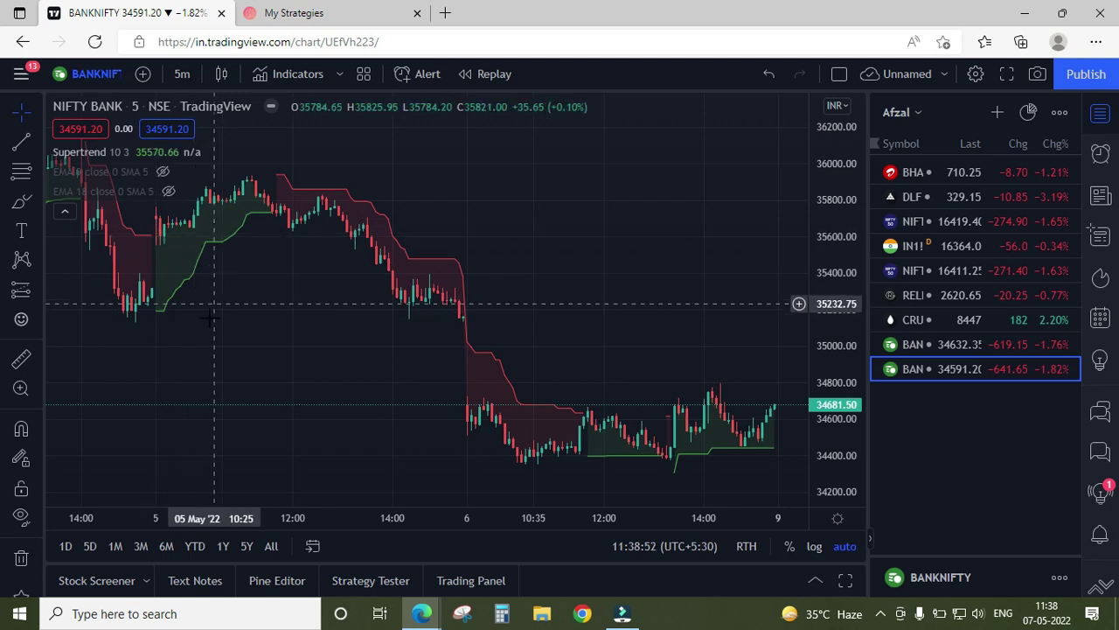
{"action": "left_click_drag", "start_coordinate": [210, 312], "coordinate": [250, 332]}
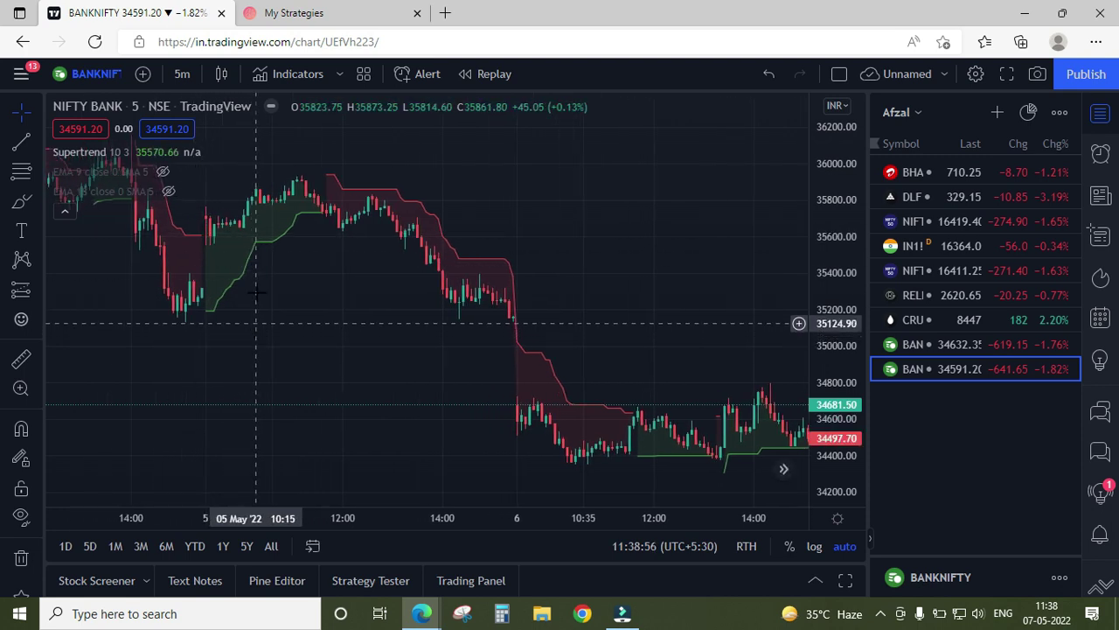
Start a new alert on the Supertrend (10, 3) indicator and review its condition, expiration and webhook settings
{"action": "mouse_move", "coordinate": [164, 160]}
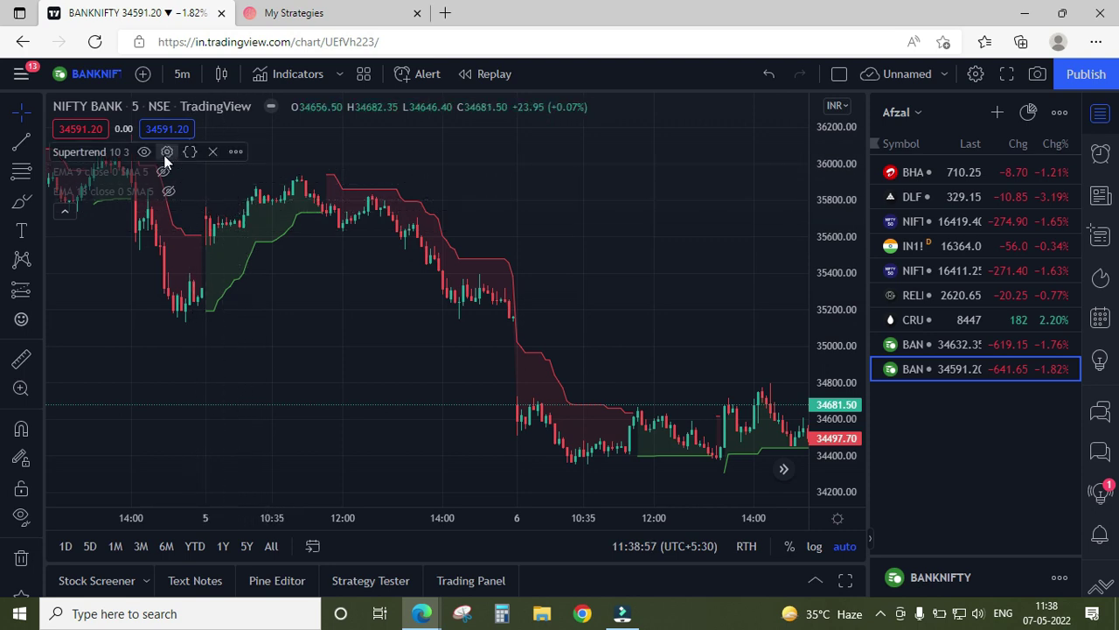
{"action": "left_click", "coordinate": [236, 152]}
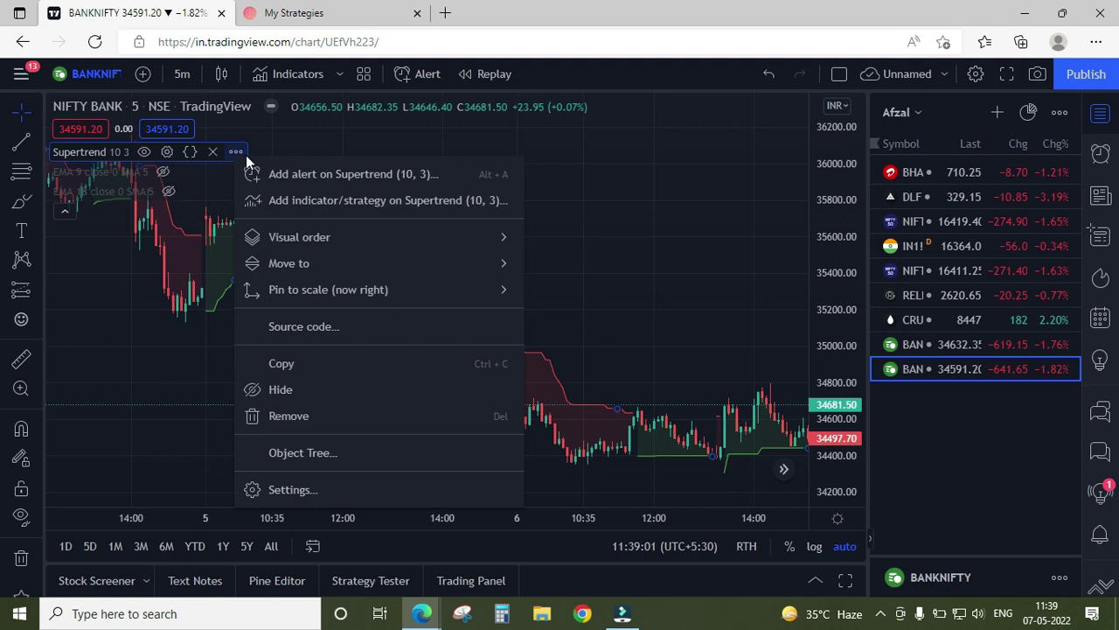
{"action": "left_click", "coordinate": [310, 174]}
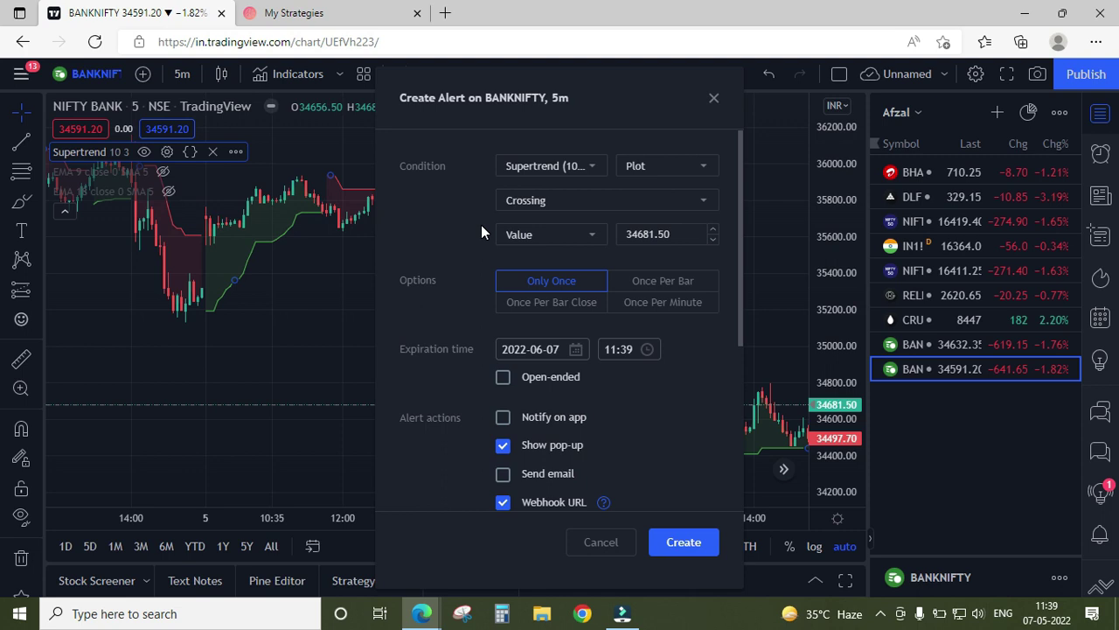
{"action": "scroll", "coordinate": [450, 295], "scroll_direction": "down", "scroll_amount": 1}
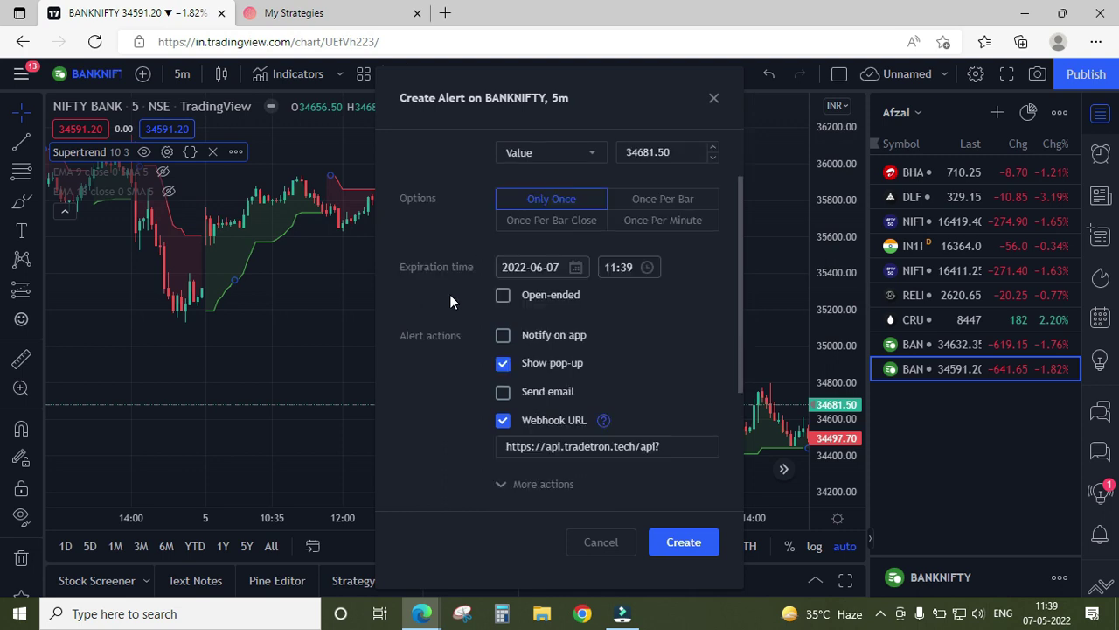
{"action": "scroll", "coordinate": [450, 295], "scroll_direction": "up", "scroll_amount": 1}
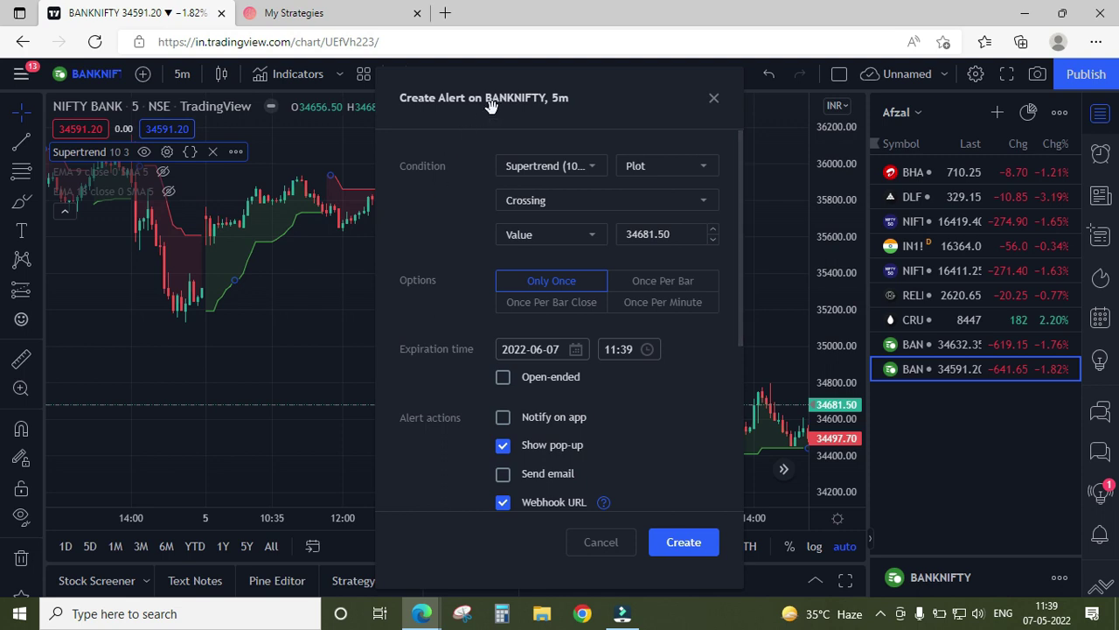
{"action": "left_click_drag", "start_coordinate": [584, 108], "coordinate": [479, 98]}
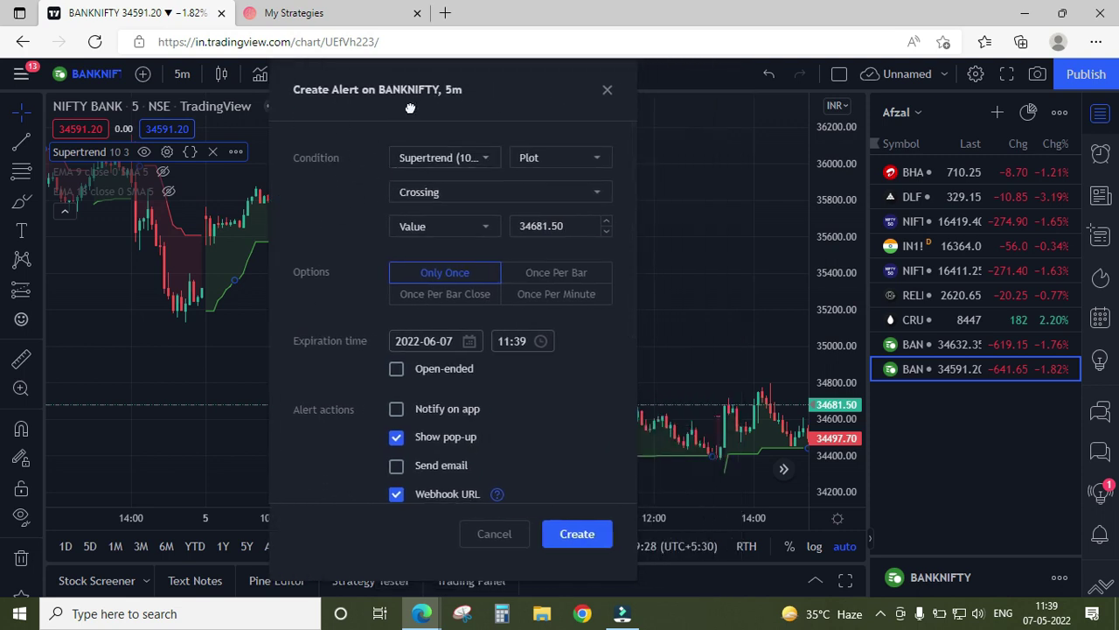
{"action": "left_click_drag", "start_coordinate": [408, 103], "coordinate": [452, 106]}
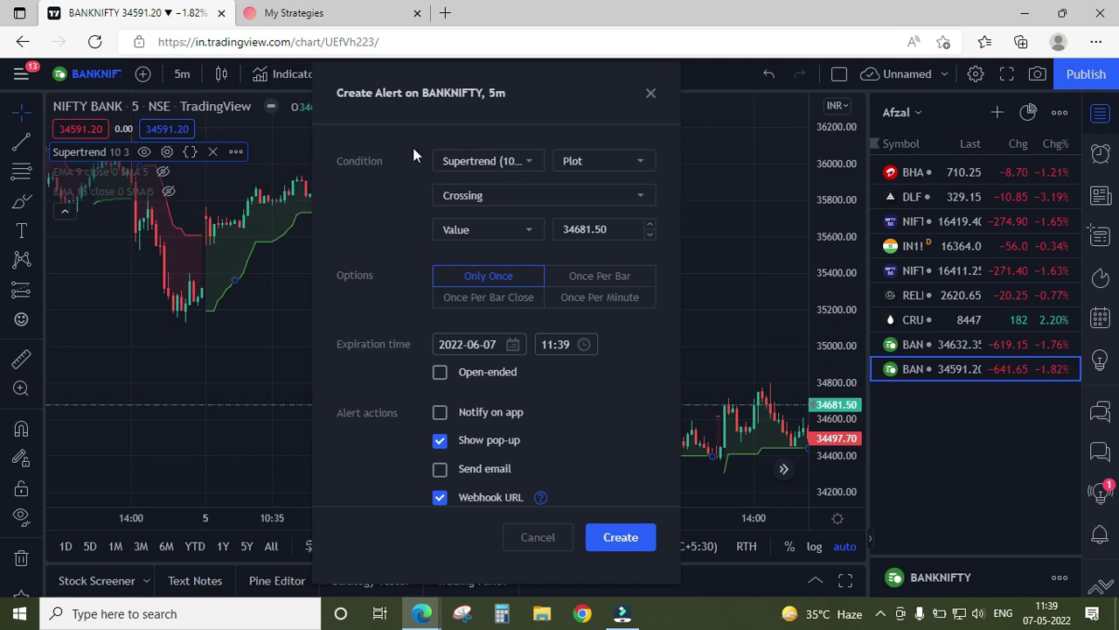
Set the alert condition to BANKNIFTY Crossing Up the Supertrend (10, 3) plot
{"action": "left_click", "coordinate": [487, 167]}
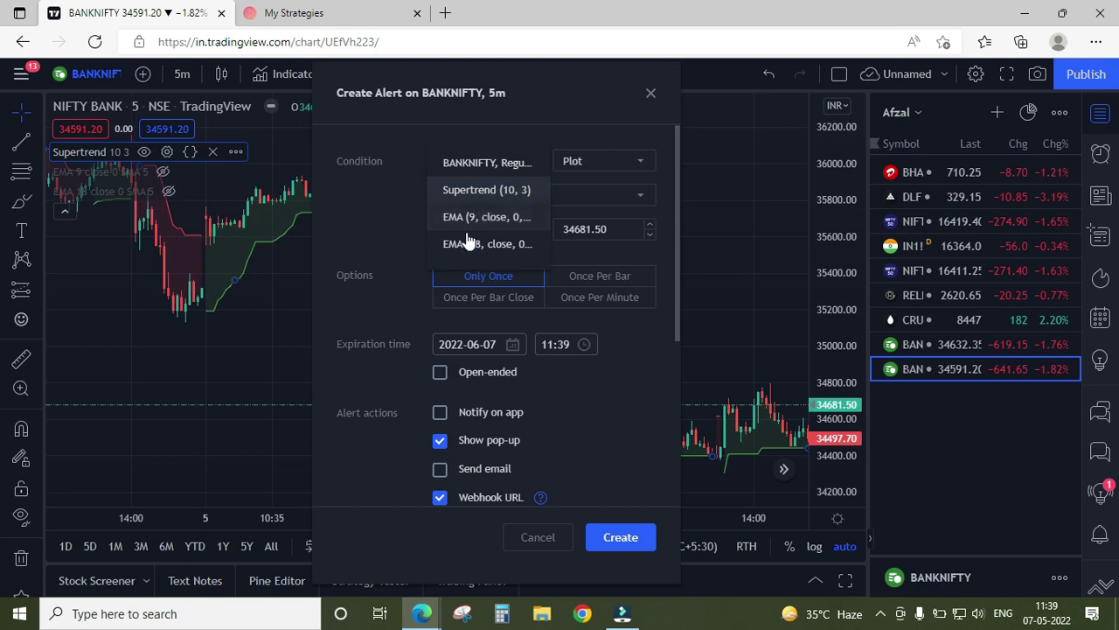
{"action": "left_click", "coordinate": [483, 165]}
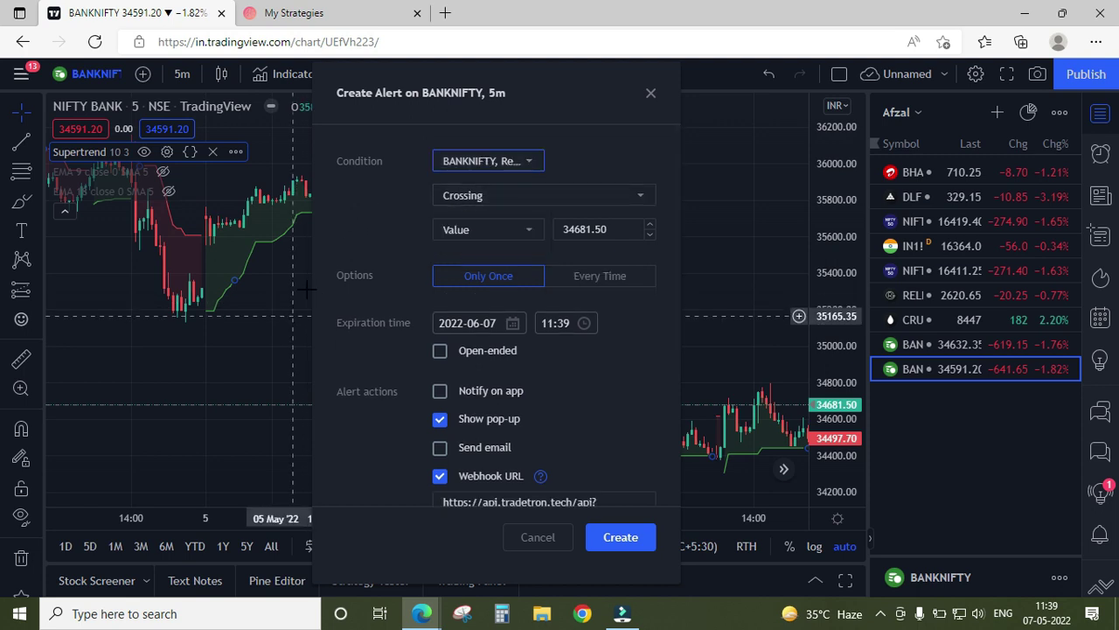
{"action": "left_click_drag", "start_coordinate": [407, 108], "coordinate": [572, 121]}
{"action": "scroll", "coordinate": [338, 370], "scroll_direction": "up", "scroll_amount": 3}
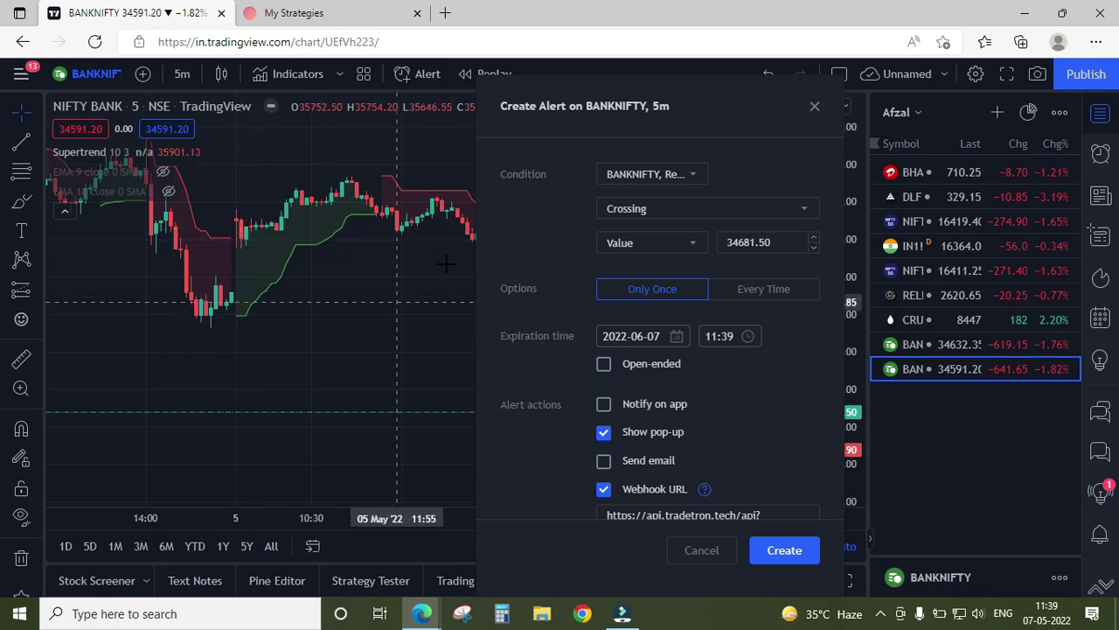
{"action": "left_click", "coordinate": [650, 215]}
{"action": "left_click", "coordinate": [636, 208]}
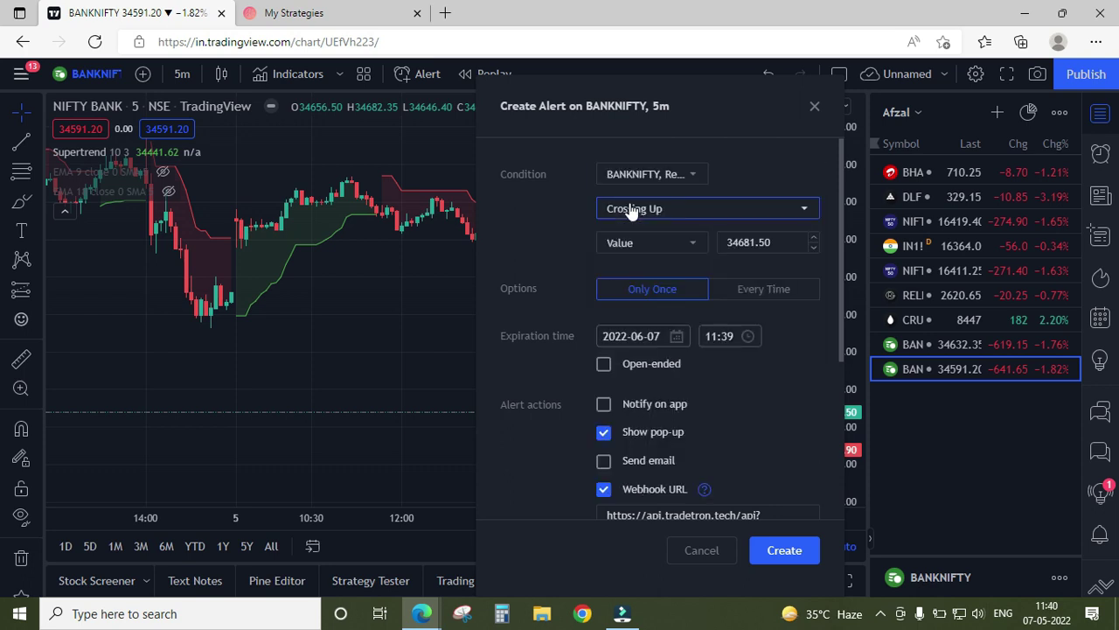
{"action": "left_click", "coordinate": [645, 249]}
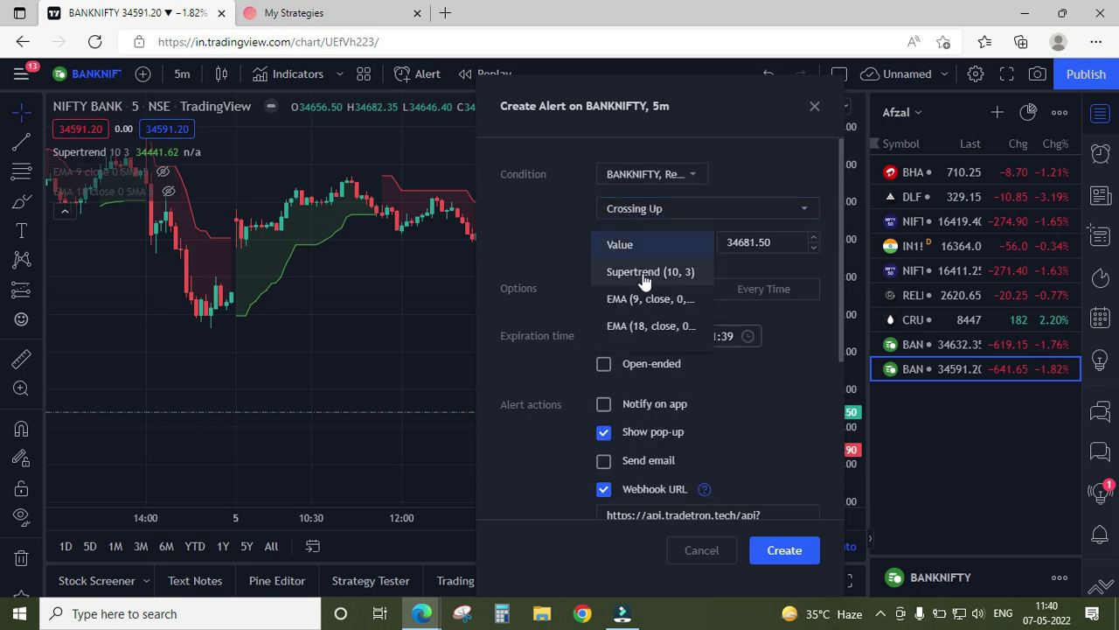
{"action": "left_click", "coordinate": [644, 275]}
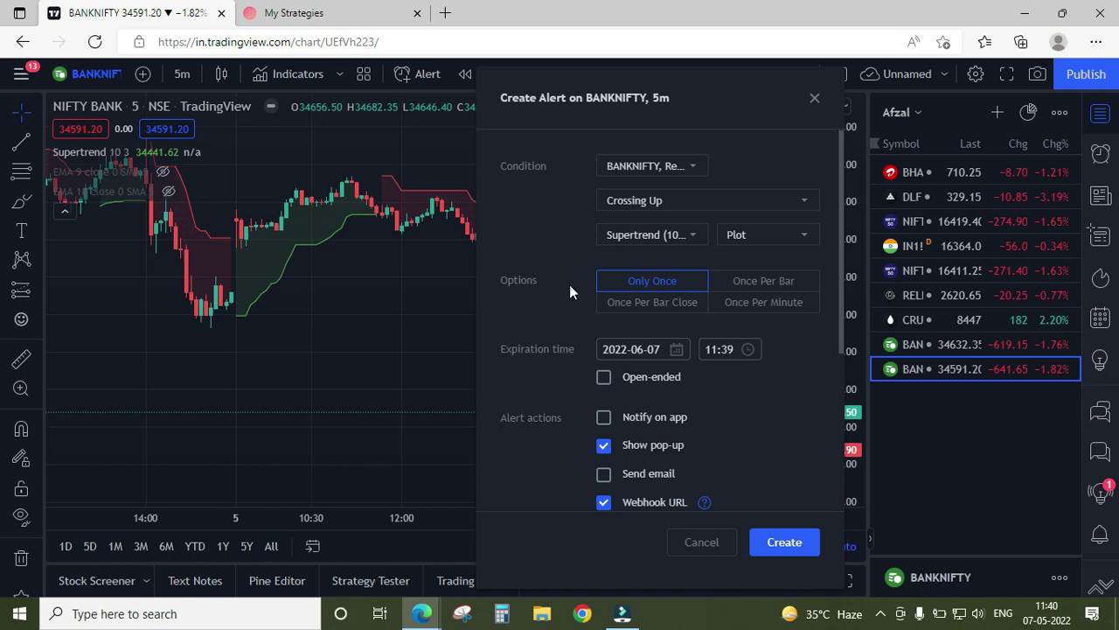
Set the alert to trigger Once Per Bar Close and keep its Webhook URL action enabled
{"action": "left_click", "coordinate": [644, 306]}
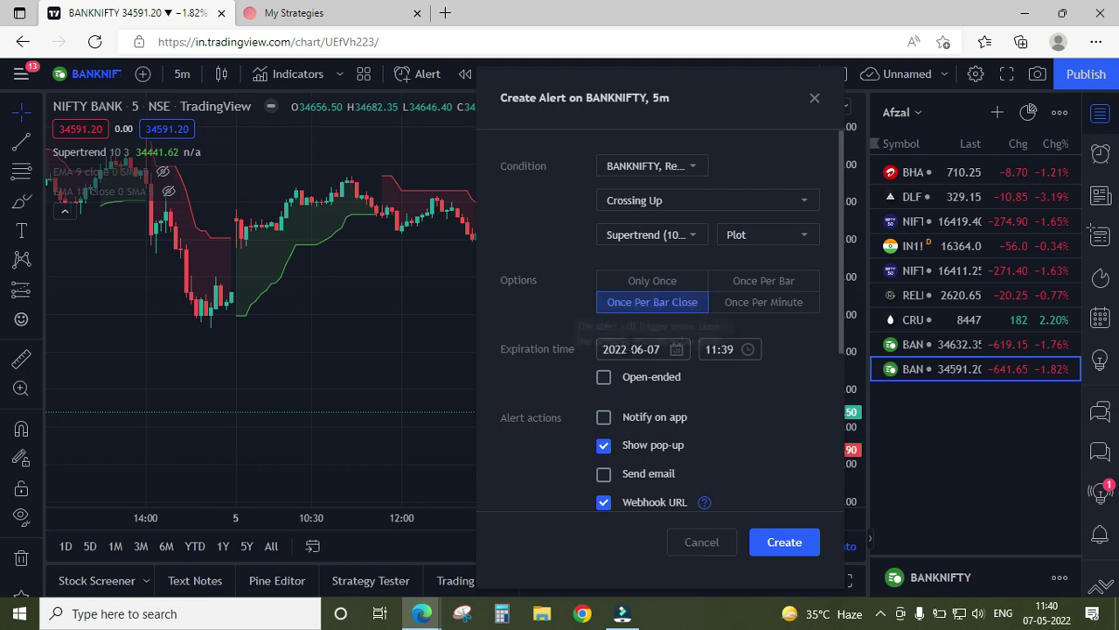
{"action": "scroll", "coordinate": [570, 341], "scroll_direction": "down", "scroll_amount": 2}
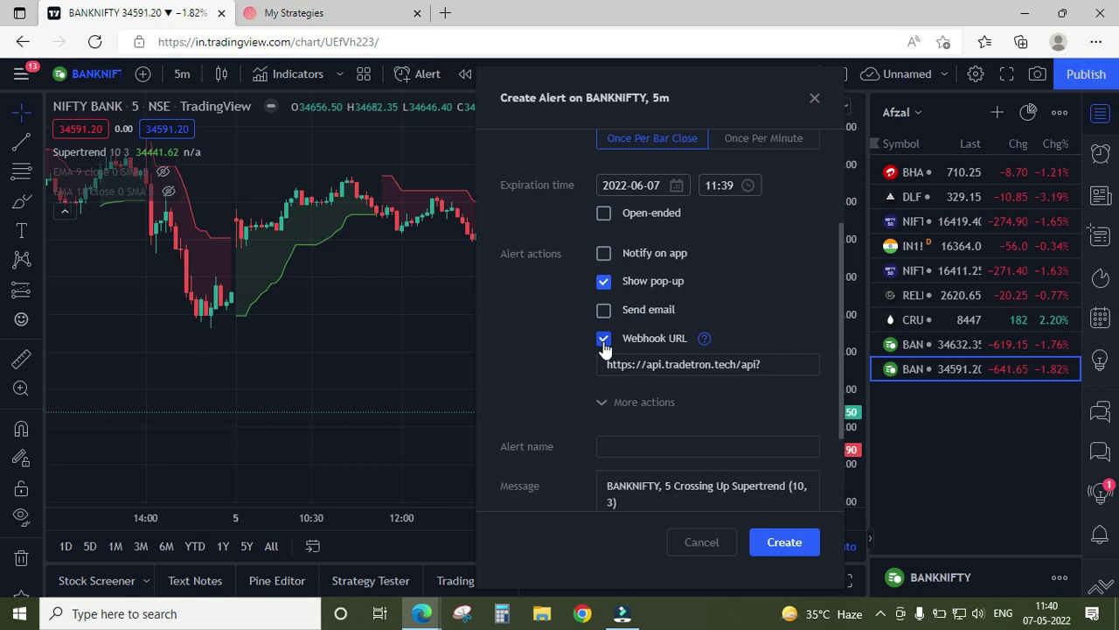
{"action": "left_click", "coordinate": [603, 341]}
{"action": "left_click", "coordinate": [603, 341]}
{"action": "left_click_drag", "start_coordinate": [760, 363], "coordinate": [608, 364]}
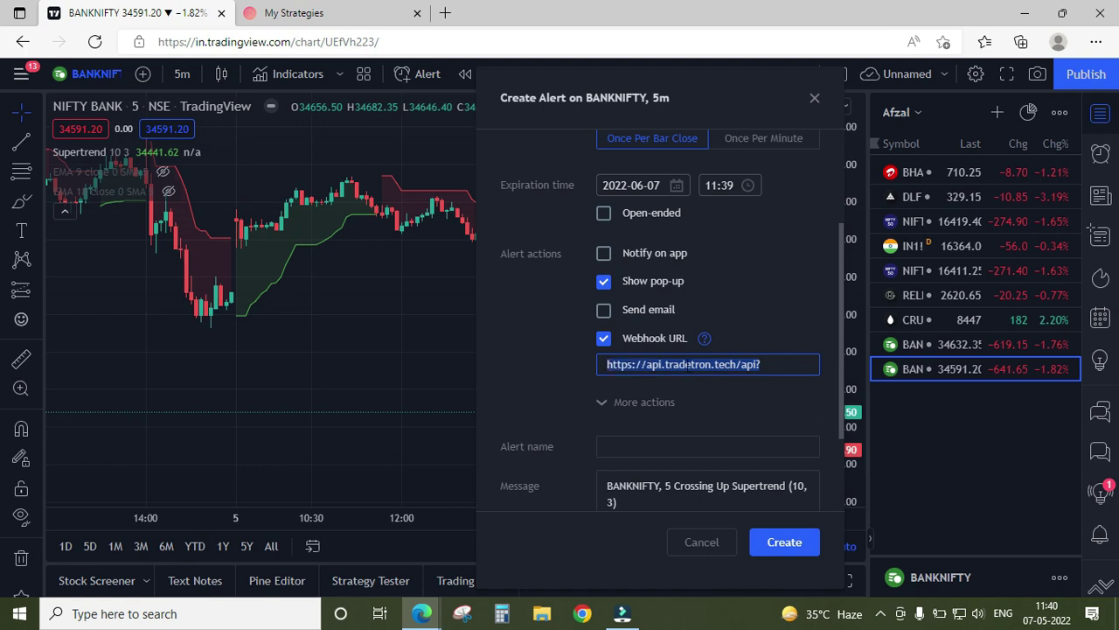
{"action": "left_click", "coordinate": [723, 373]}
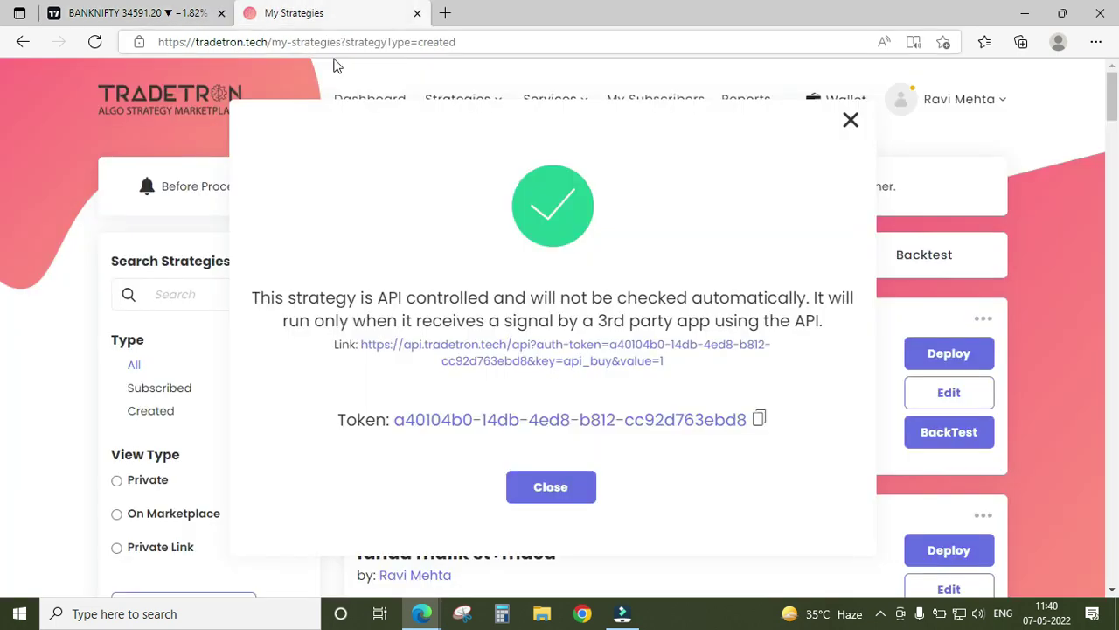
{"action": "left_click", "coordinate": [310, 11]}
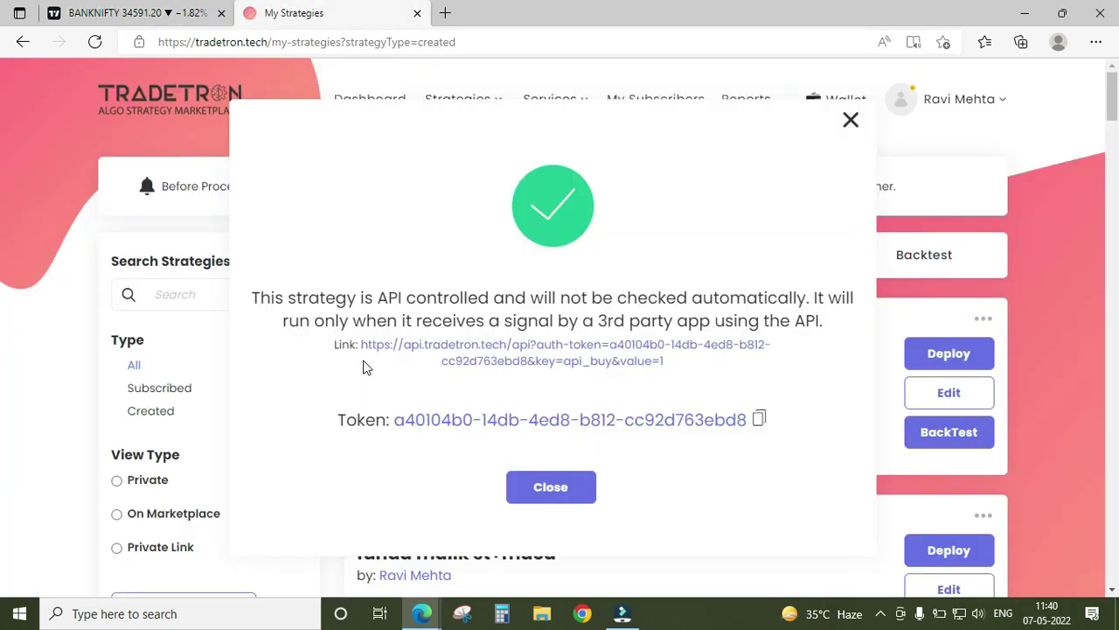
{"action": "left_click_drag", "start_coordinate": [359, 344], "coordinate": [535, 348]}
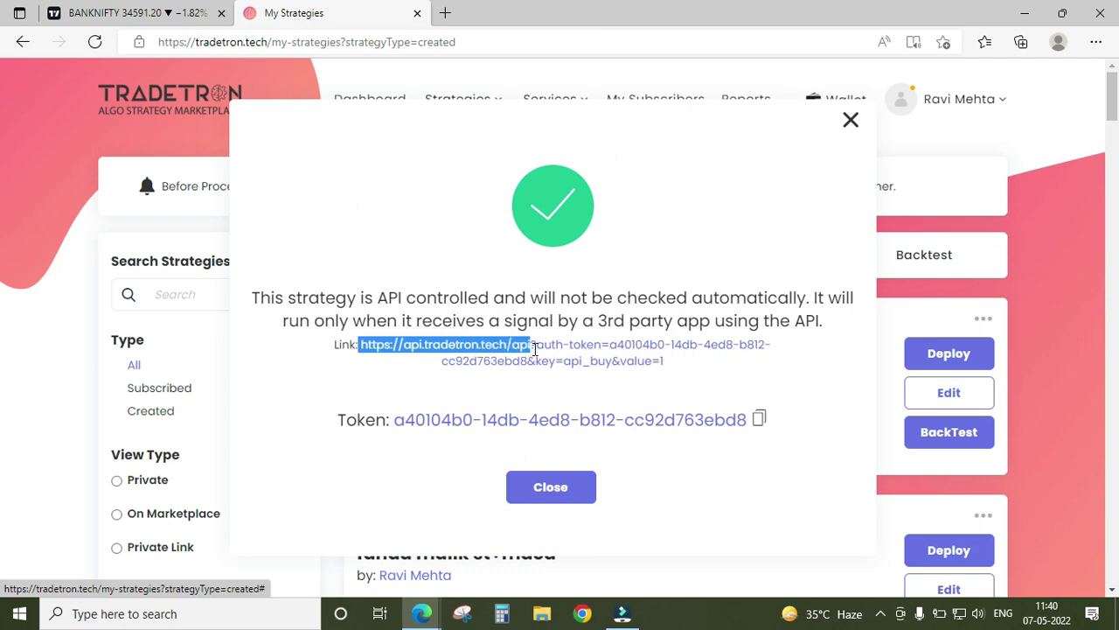
{"action": "right_click", "coordinate": [523, 348]}
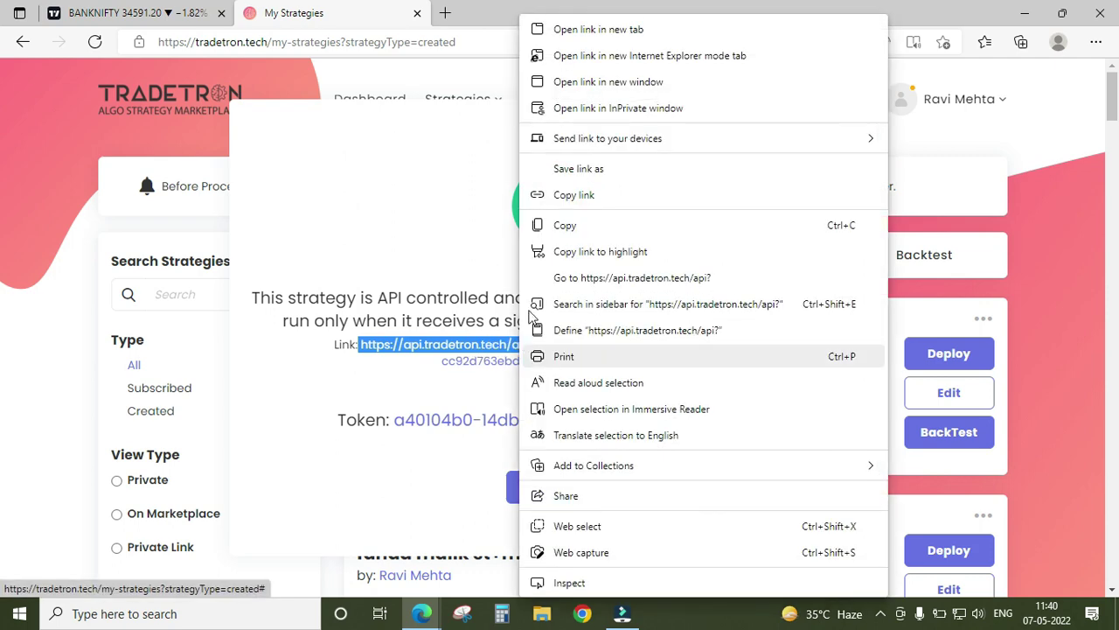
{"action": "left_click", "coordinate": [573, 224]}
{"action": "left_click", "coordinate": [153, 25]}
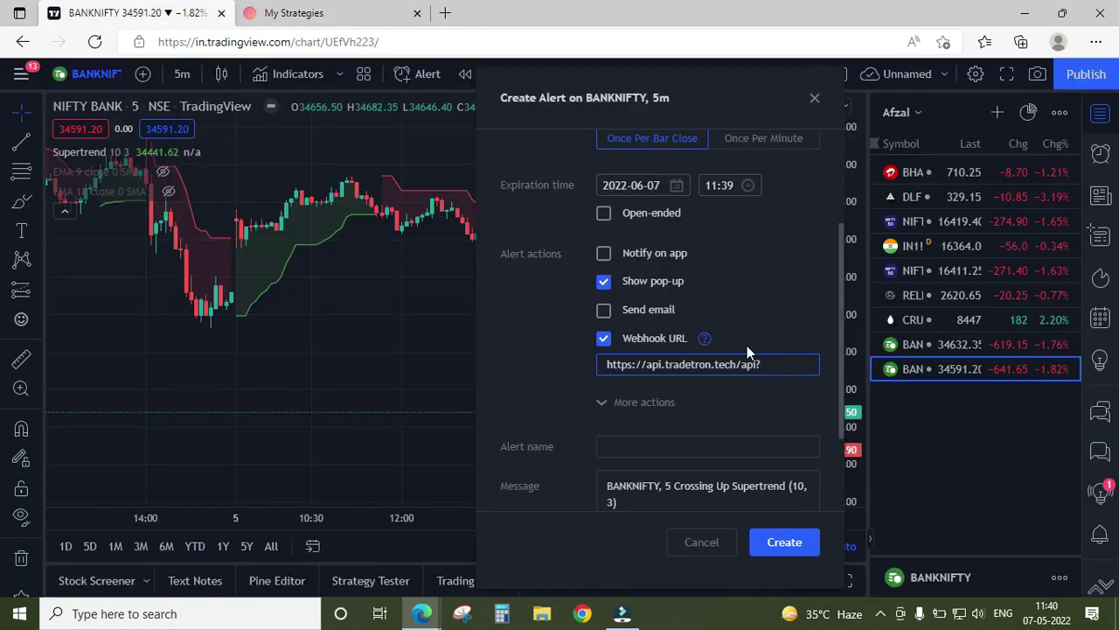
{"action": "left_click_drag", "start_coordinate": [785, 364], "coordinate": [551, 356]}
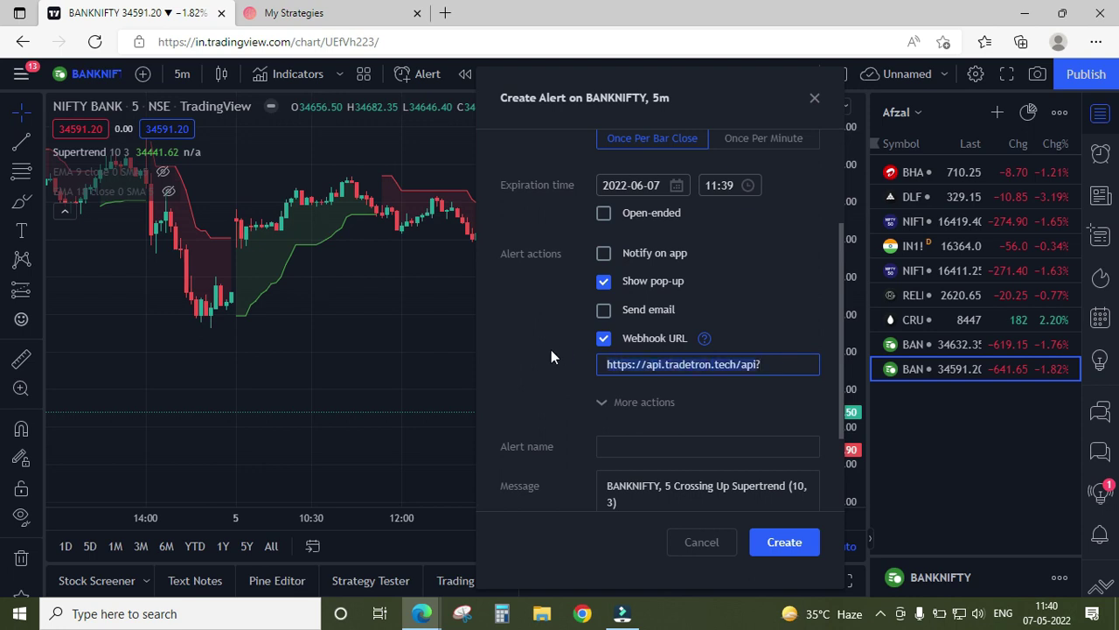
{"action": "key", "text": "ctrl+v"}
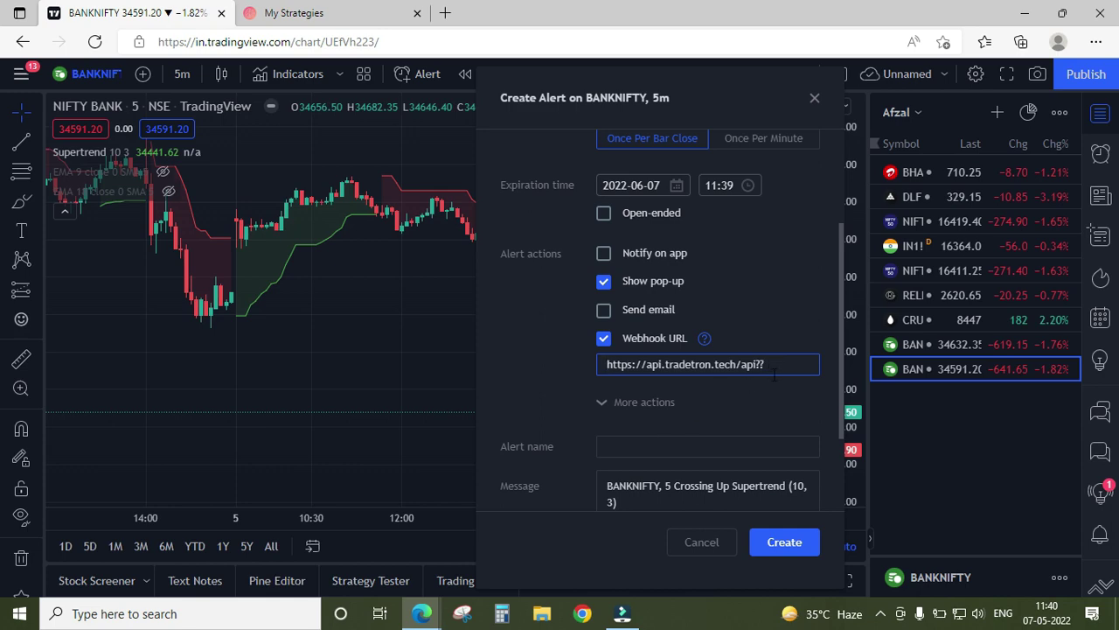
{"action": "left_click", "coordinate": [350, 13]}
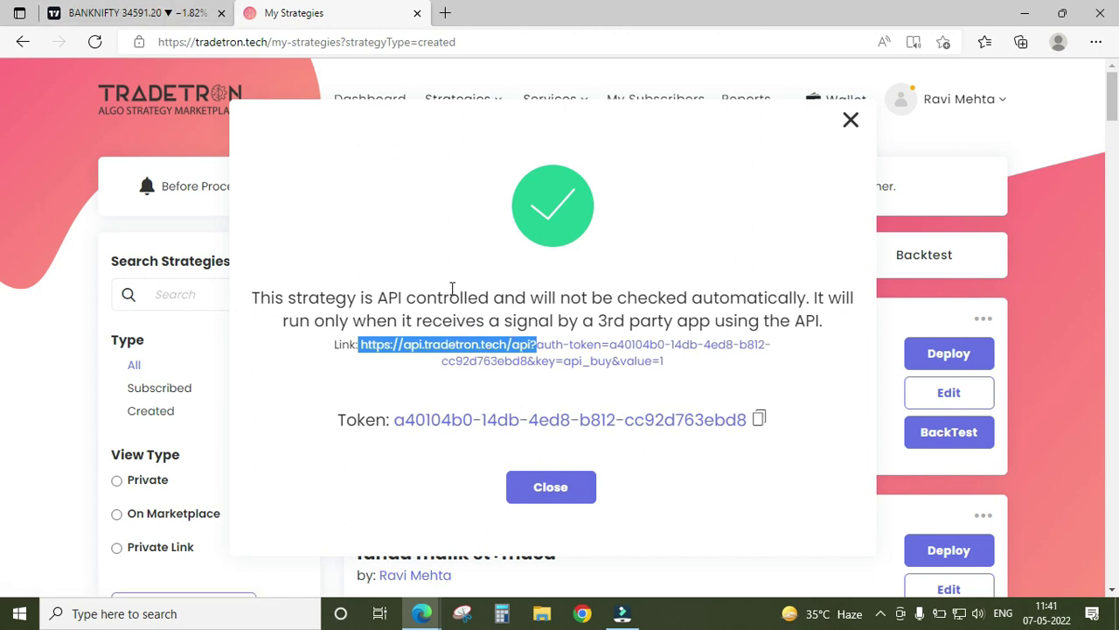
{"action": "left_click", "coordinate": [131, 13]}
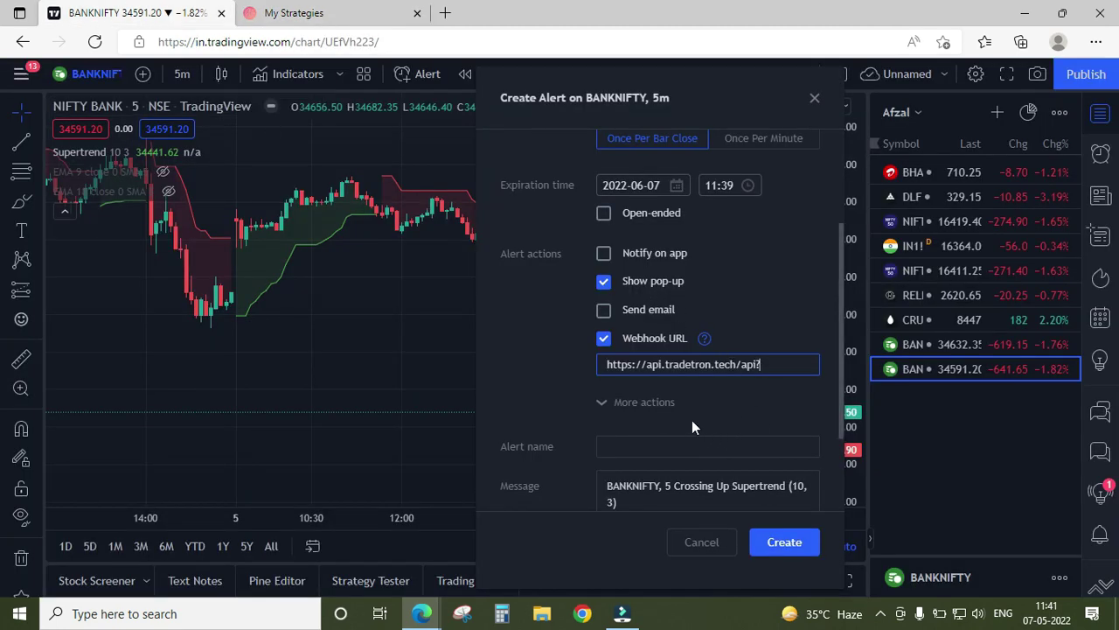
Name the alert "buy signal"
{"action": "scroll", "coordinate": [692, 426], "scroll_direction": "down", "scroll_amount": 2}
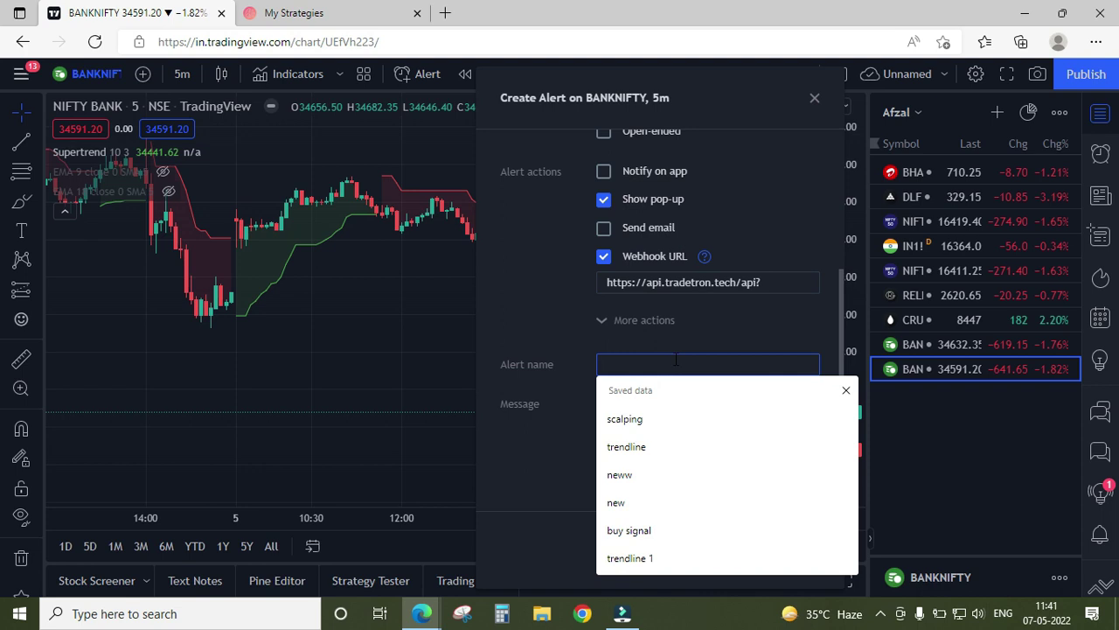
{"action": "left_click", "coordinate": [538, 340]}
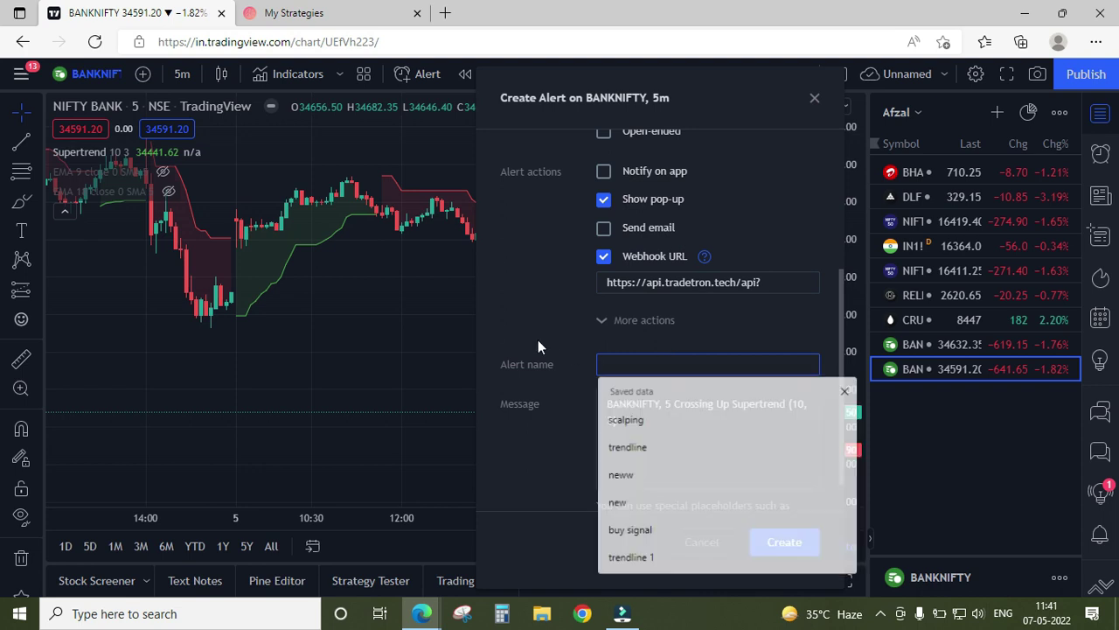
{"action": "left_click", "coordinate": [655, 366]}
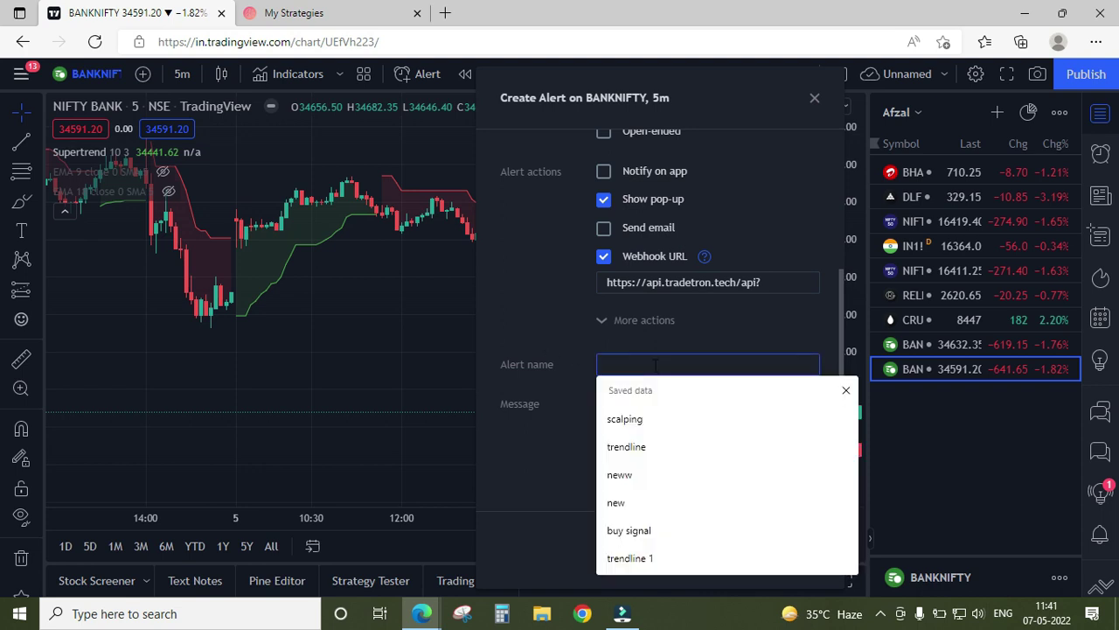
{"action": "type", "text": "buy"}
{"action": "key", "text": "Down"}
{"action": "key", "text": "Return"}
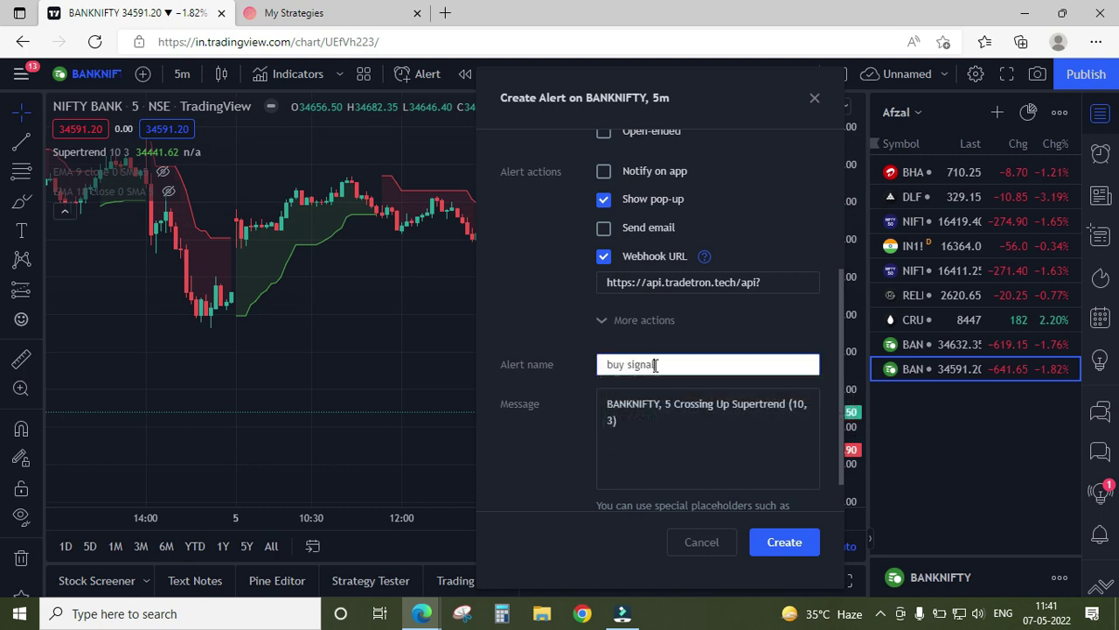
Replace the default alert message with the JSON opening {"auth-token":"
{"action": "left_click", "coordinate": [634, 438]}
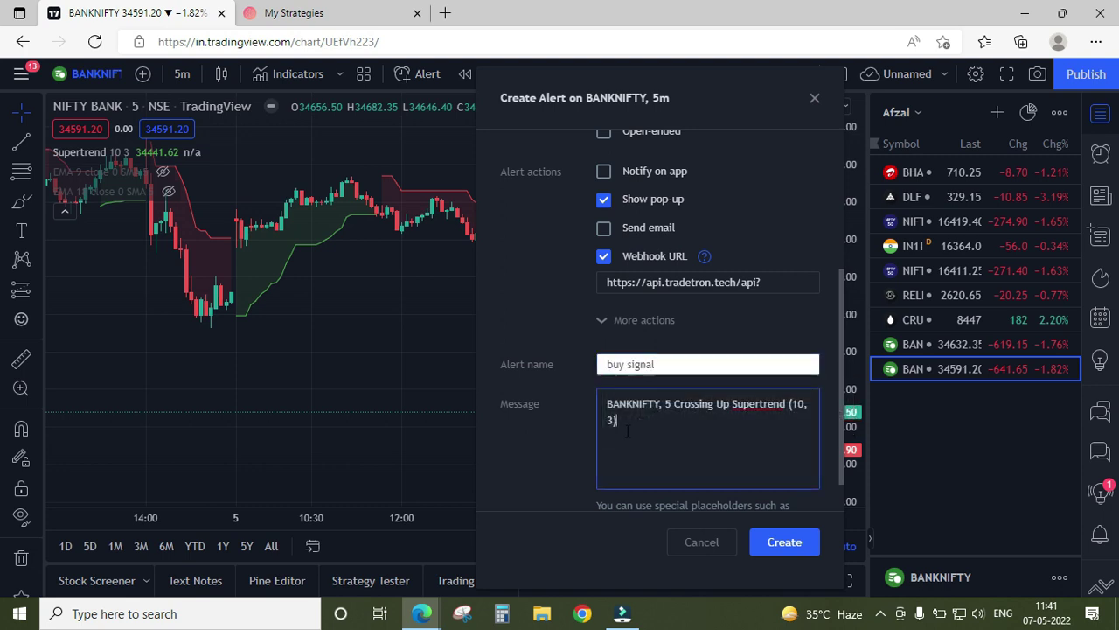
{"action": "left_click_drag", "start_coordinate": [627, 431], "coordinate": [596, 409]}
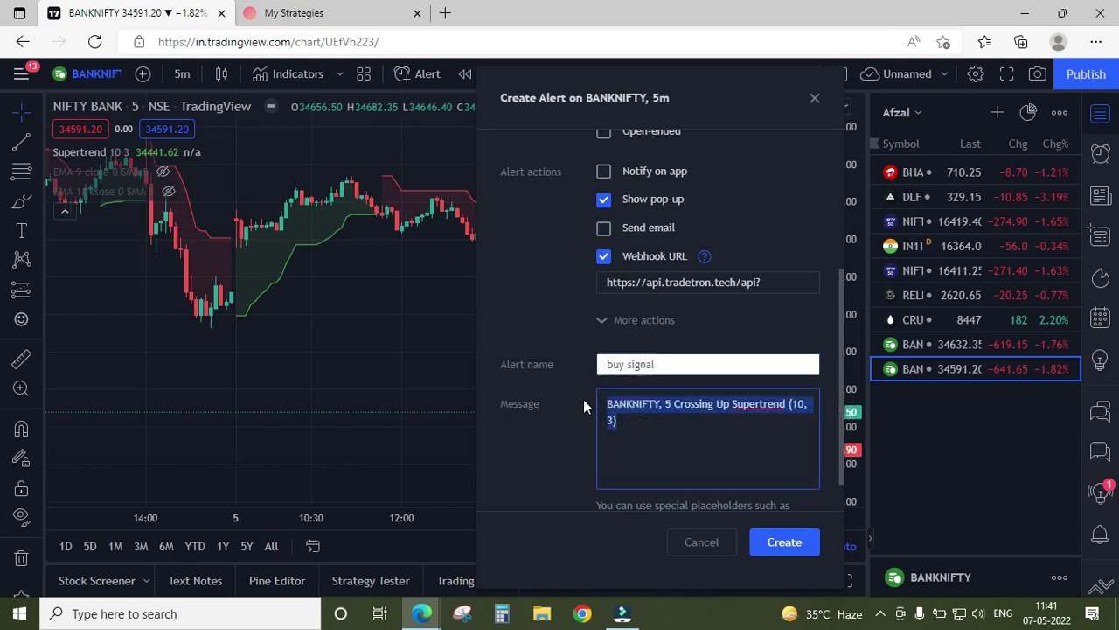
{"action": "key", "text": "BackSpace"}
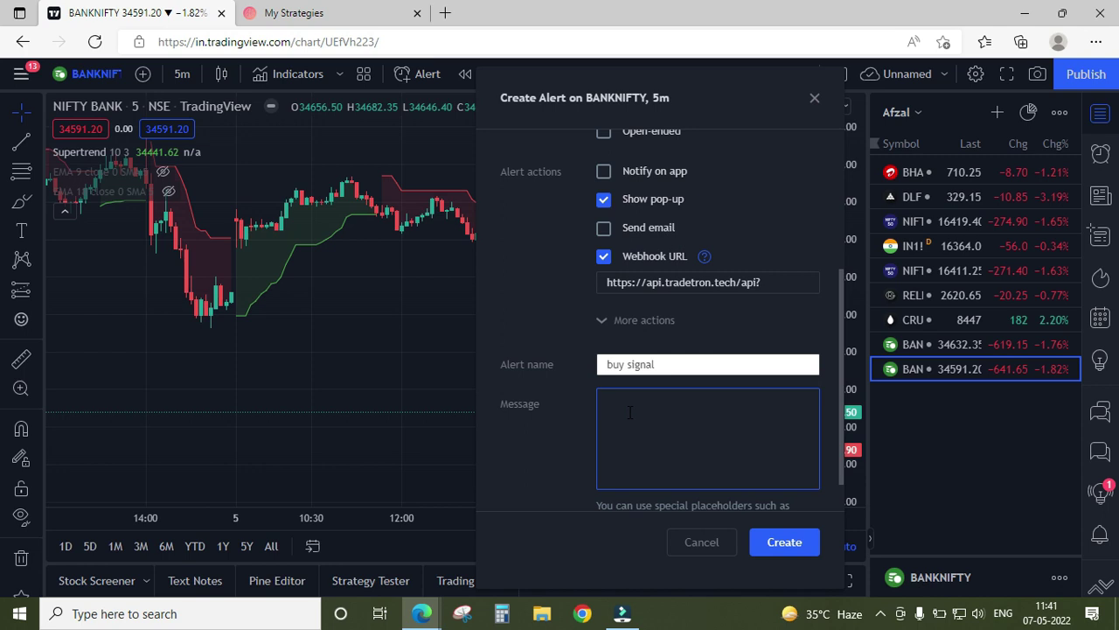
{"action": "type", "text": "{\""}
{"action": "type", "text": "auth-token\":"}
Copy the strategy's API token from Tradetron and paste it as the auth-token value in the TradingView alert message
{"action": "left_click", "coordinate": [315, 10]}
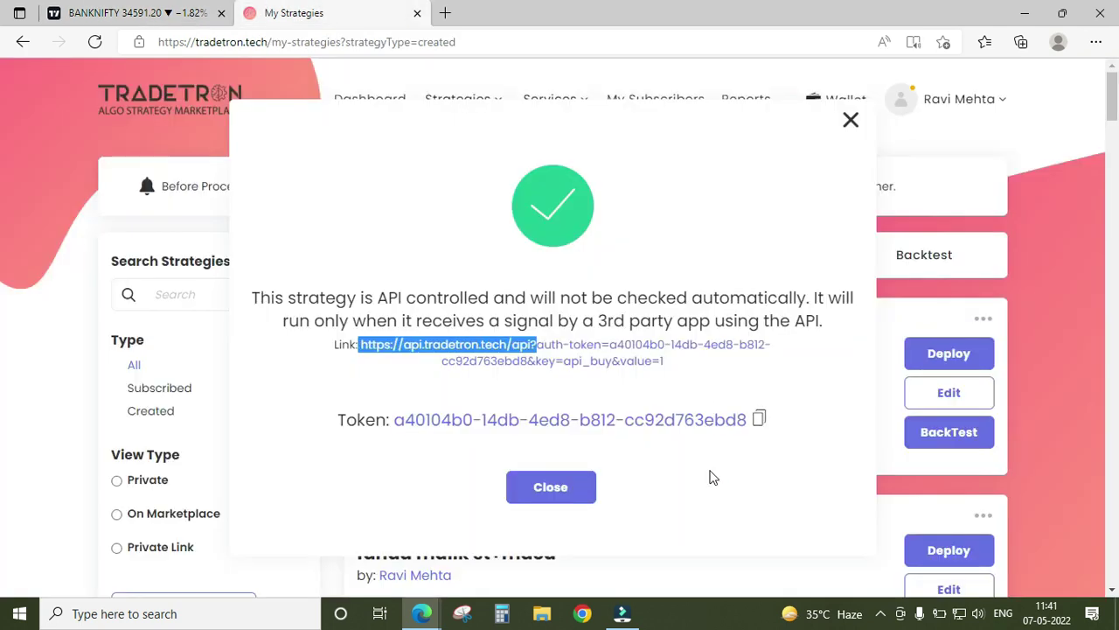
{"action": "left_click", "coordinate": [680, 430]}
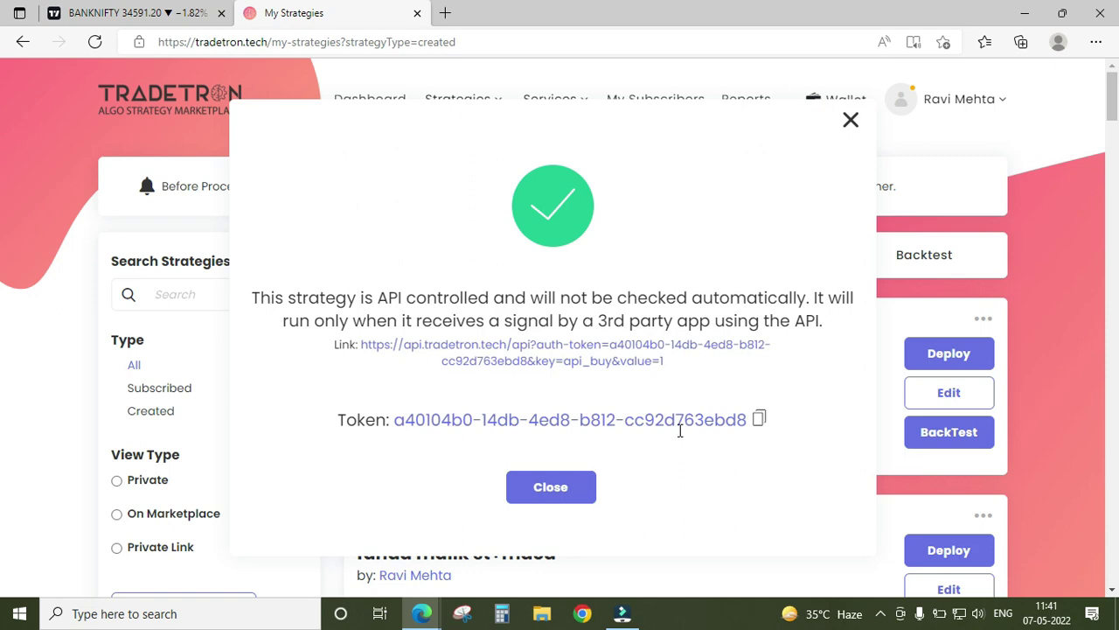
{"action": "left_click", "coordinate": [760, 422]}
{"action": "left_click", "coordinate": [131, 13]}
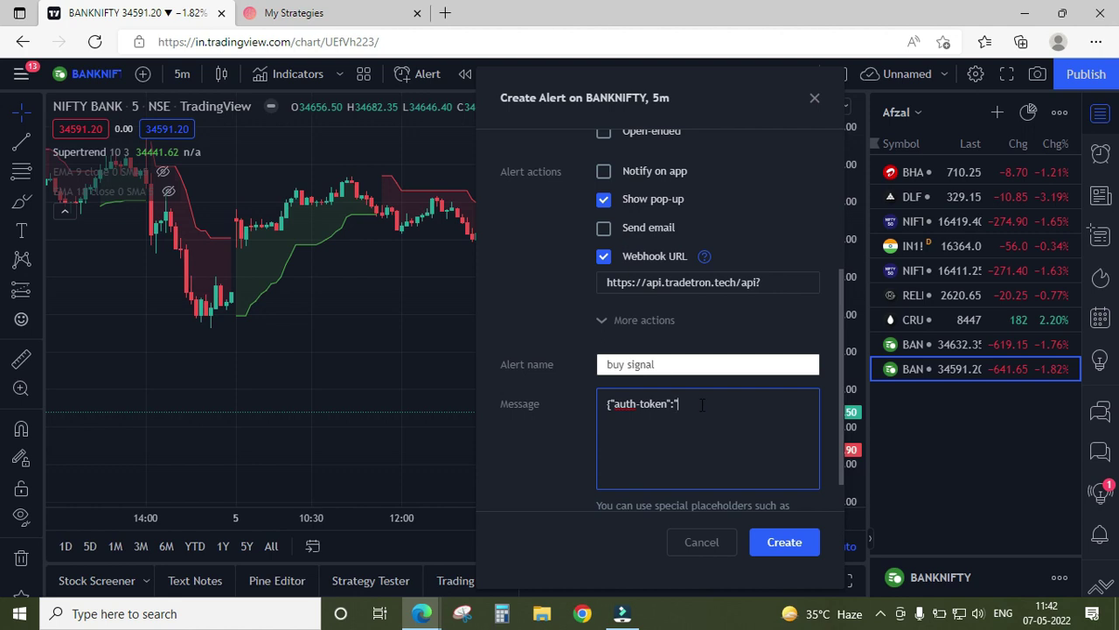
{"action": "key", "text": "ctrl+v"}
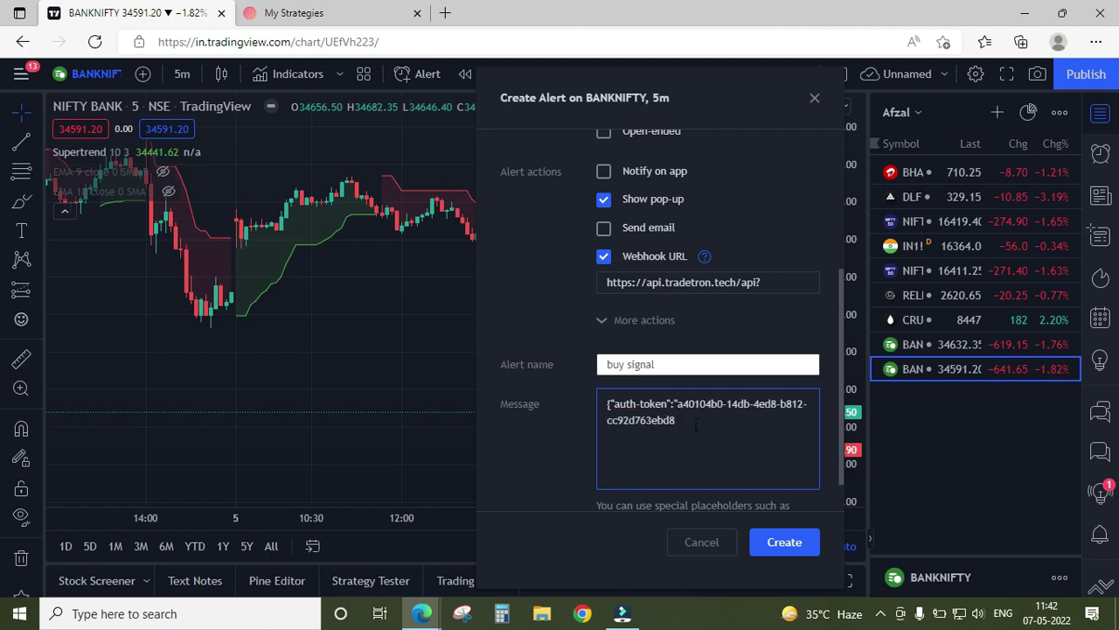
Complete the JSON message with key "supertrend" and value "1", close the brace, and create the alert
{"action": "type", "text": "\""}
{"action": "key", "text": "BackSpace"}
{"action": "type", "text": ","}
{"action": "type", "text": "\"key\":\"supertrend\""}
{"action": "type", "text": ",\"value\":\"1\""}
{"action": "type", "text": "}"}
{"action": "left_click", "coordinate": [792, 543]}
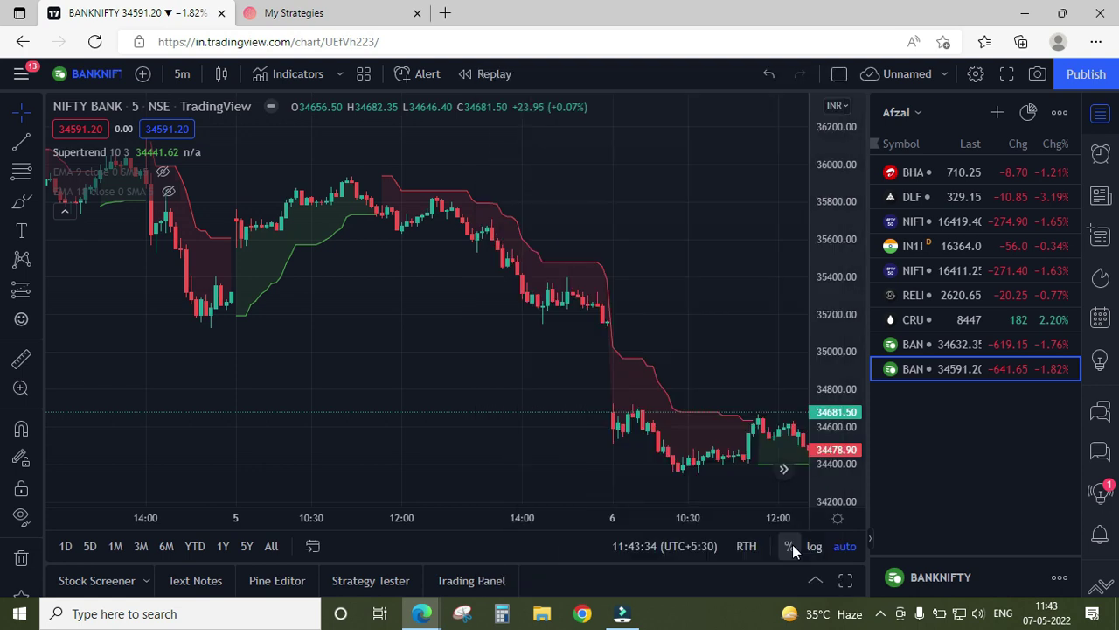
Open the buy signal alert from the alerts list and review its condition, webhook URL and message without changing them
{"action": "left_click", "coordinate": [1101, 155]}
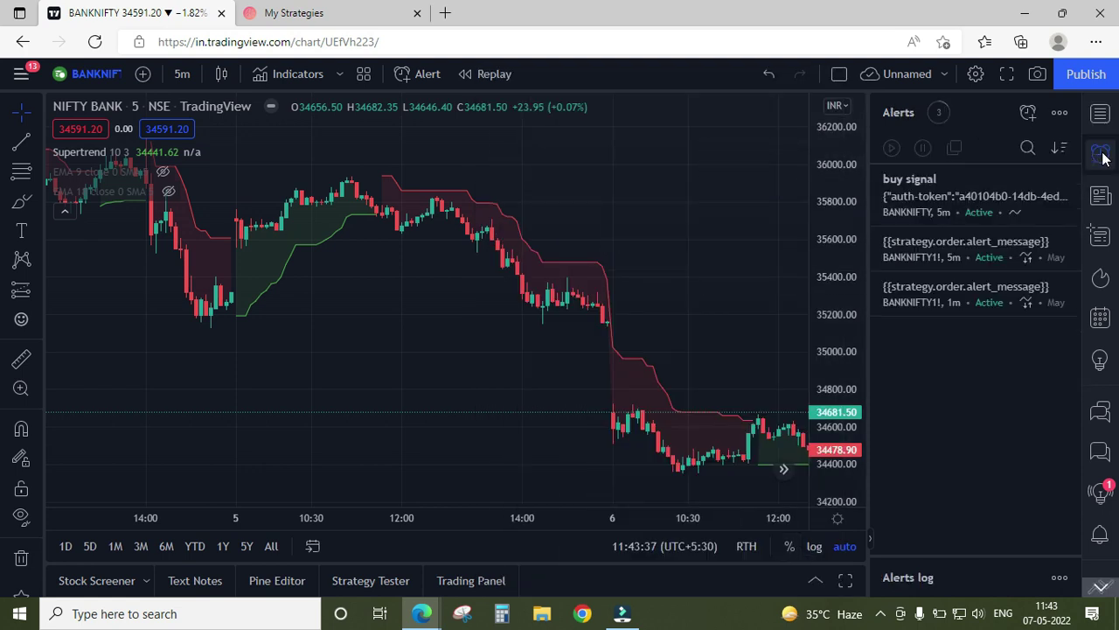
{"action": "double_click", "coordinate": [946, 199]}
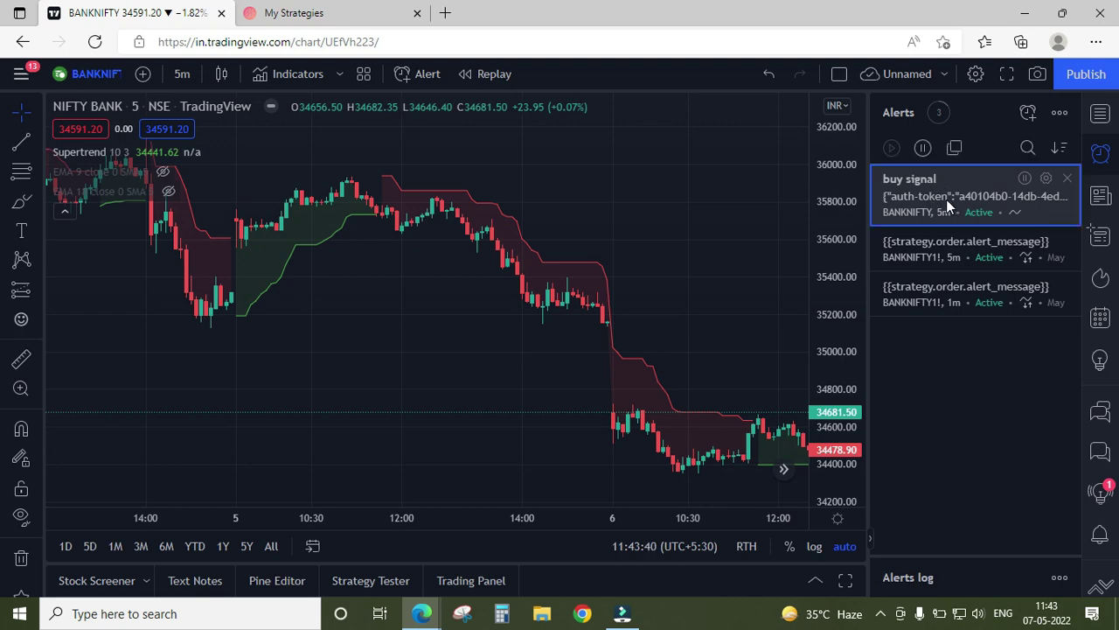
{"action": "scroll", "coordinate": [639, 418], "scroll_direction": "down", "scroll_amount": 2}
{"action": "scroll", "coordinate": [638, 413], "scroll_direction": "up", "scroll_amount": 2}
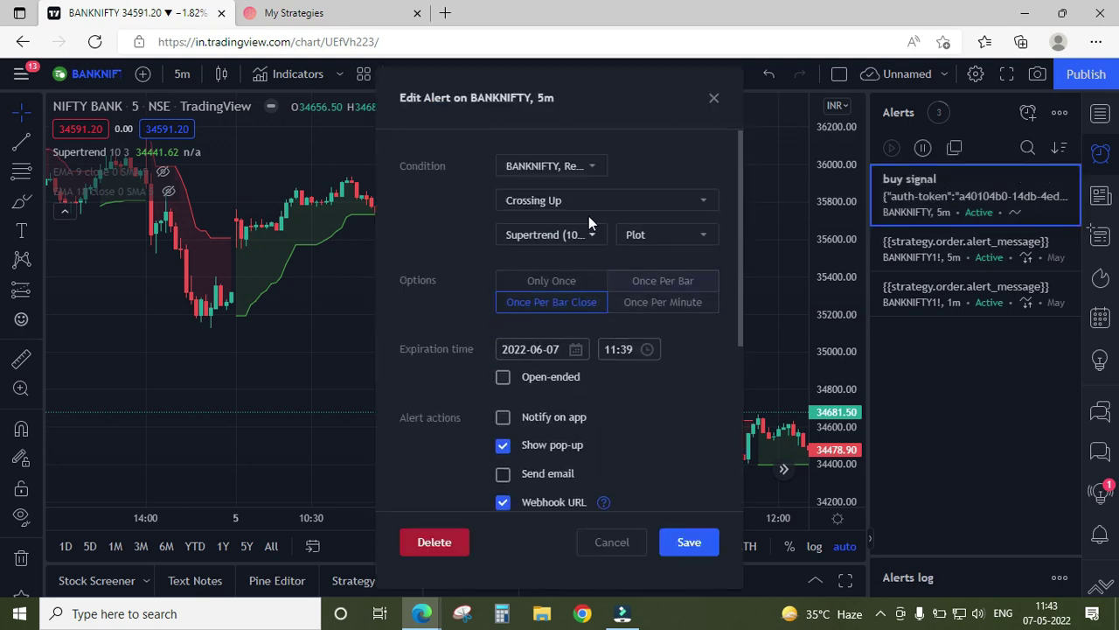
{"action": "scroll", "coordinate": [573, 393], "scroll_direction": "down", "scroll_amount": 3}
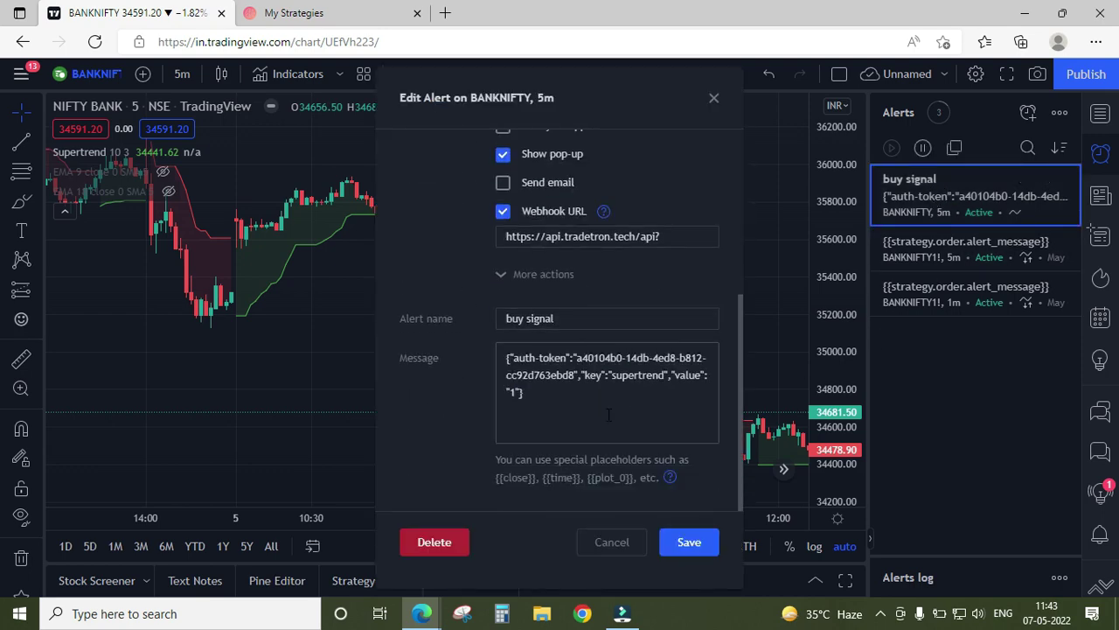
{"action": "left_click", "coordinate": [713, 98]}
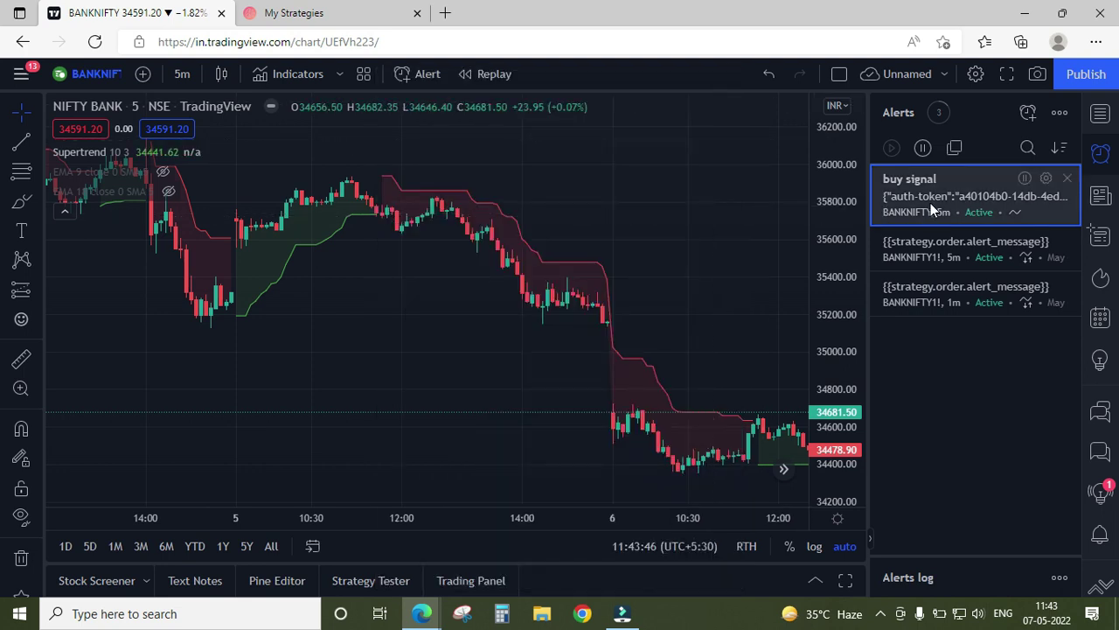
{"action": "mouse_move", "coordinate": [929, 203]}
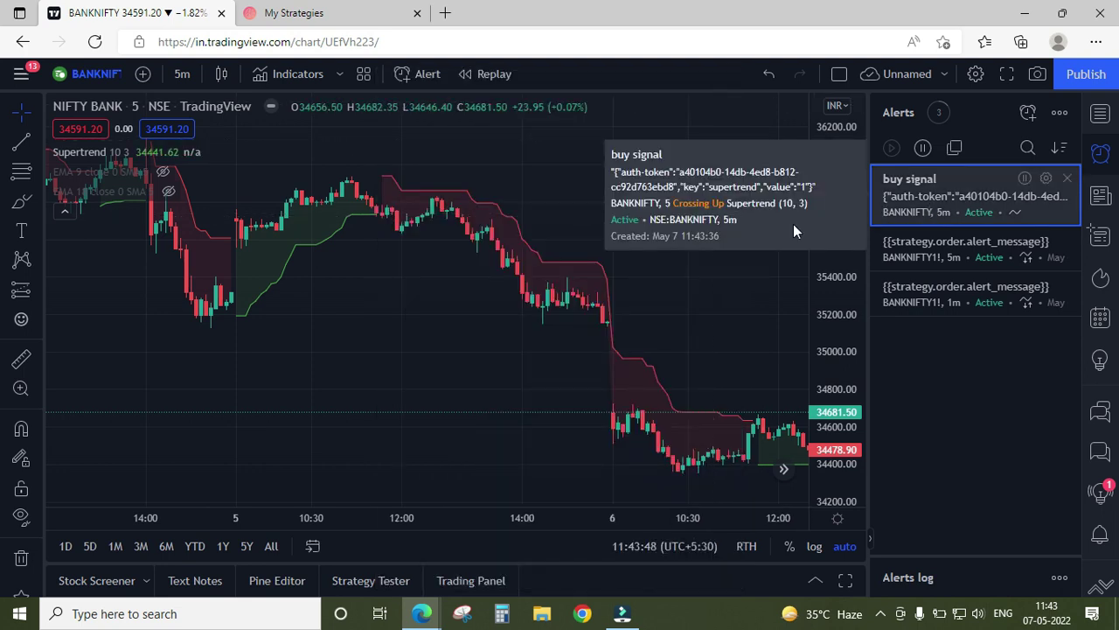
Start a new alert from the Supertrend indicator and set BANKNIFTY as the source of its condition
{"action": "mouse_move", "coordinate": [179, 153]}
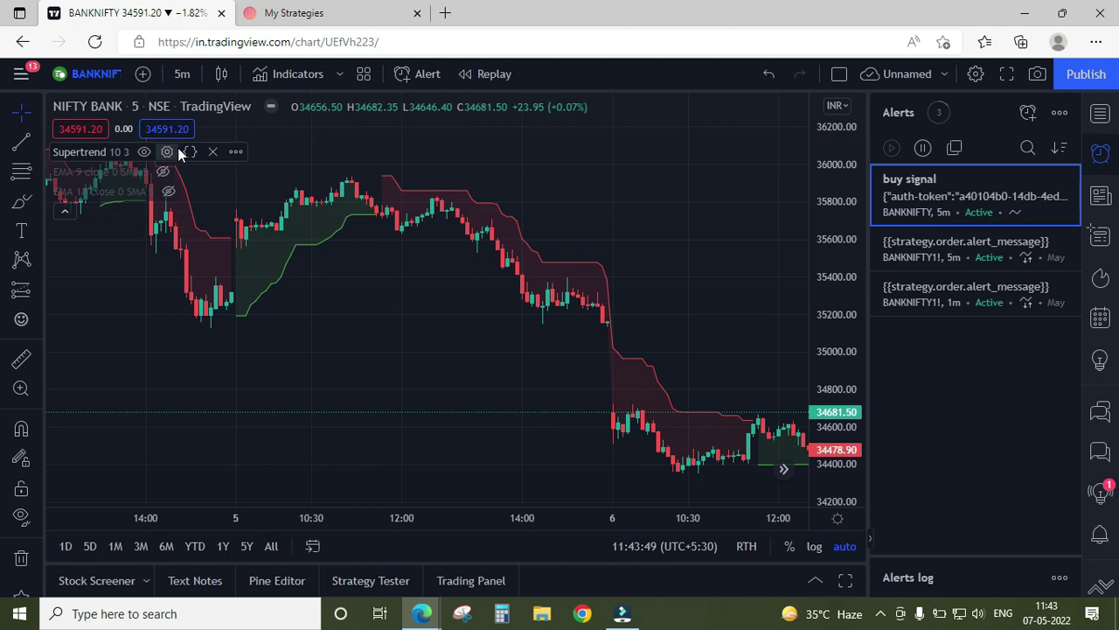
{"action": "left_click", "coordinate": [236, 152]}
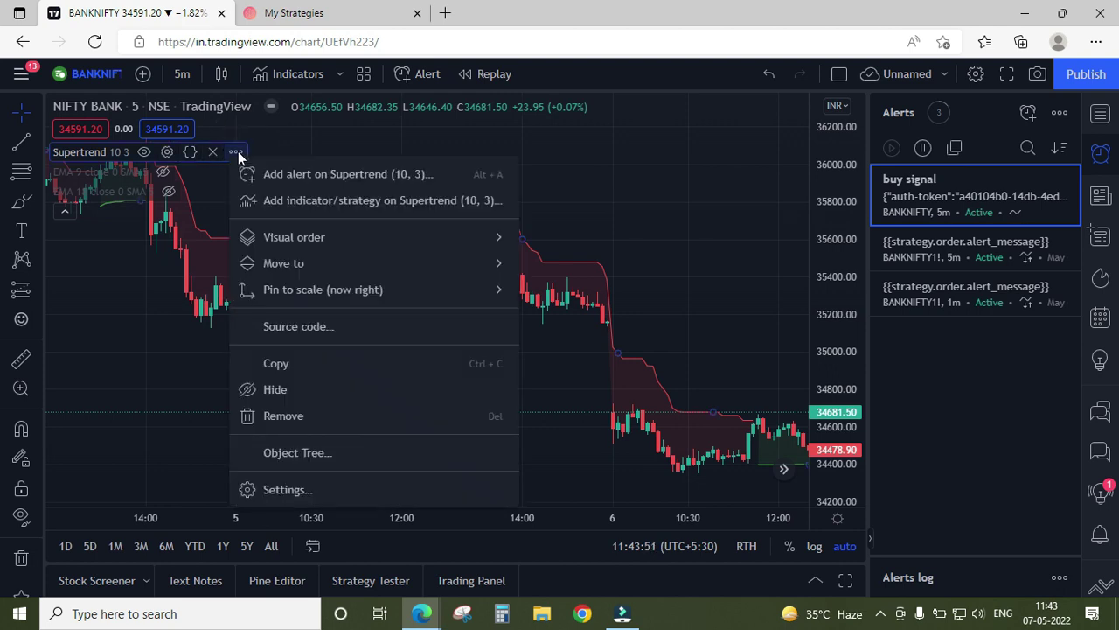
{"action": "left_click", "coordinate": [295, 172]}
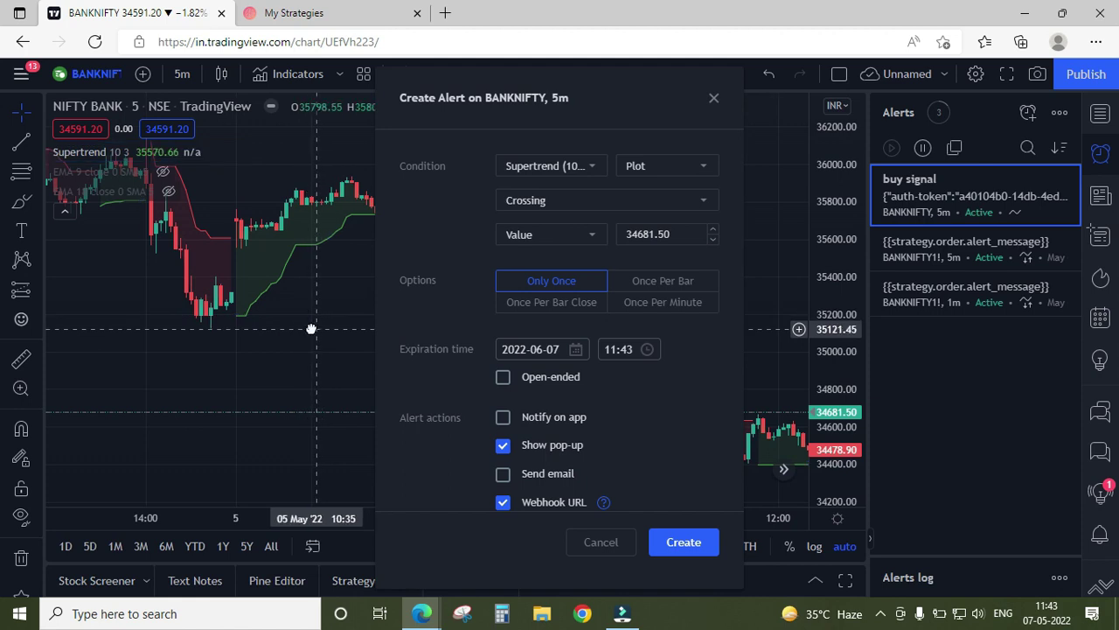
{"action": "left_click_drag", "start_coordinate": [307, 327], "coordinate": [175, 326]}
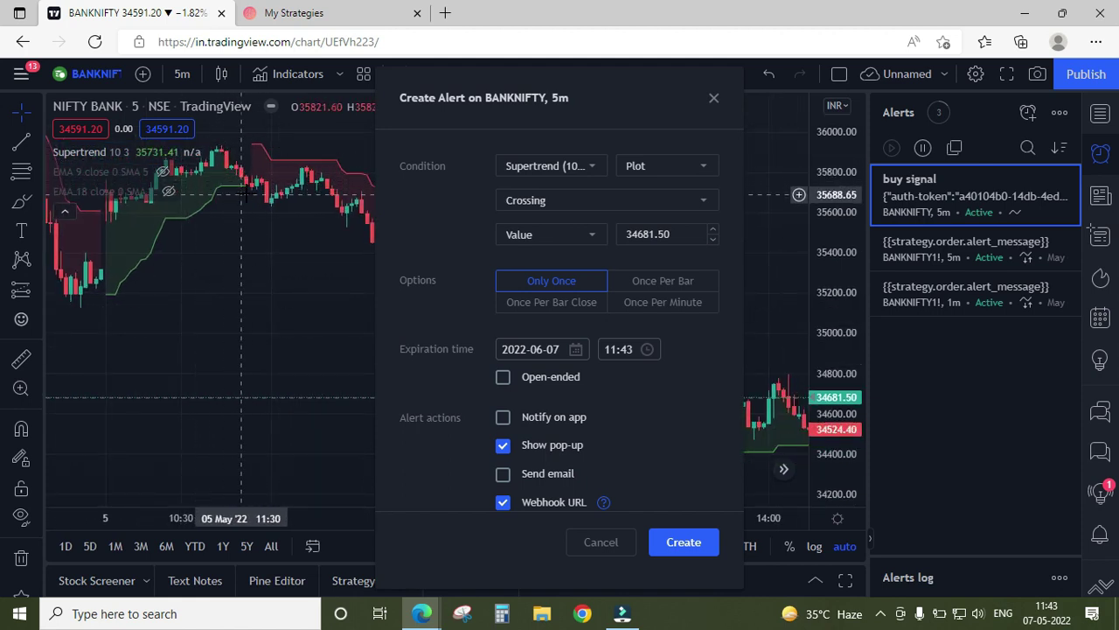
{"action": "left_click", "coordinate": [543, 175]}
{"action": "left_click", "coordinate": [543, 169]}
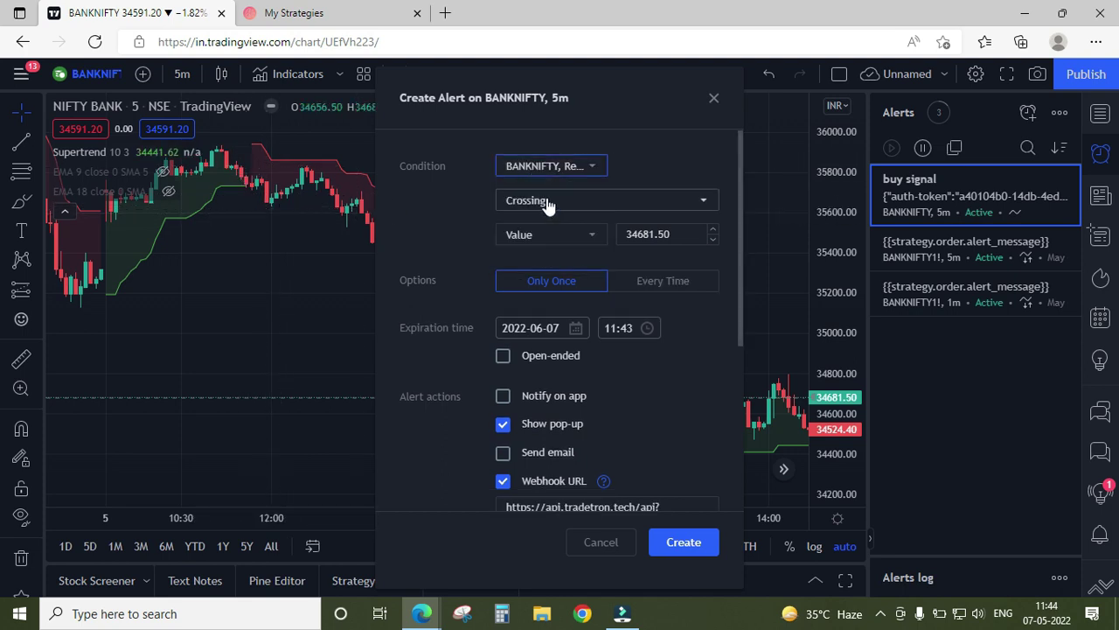
Set the alert condition to Crossing Down the Supertrend (10, 3) plot, triggering Once Per Bar Close
{"action": "left_click", "coordinate": [544, 199]}
{"action": "left_click", "coordinate": [549, 221]}
{"action": "left_click", "coordinate": [533, 242]}
{"action": "left_click", "coordinate": [542, 265]}
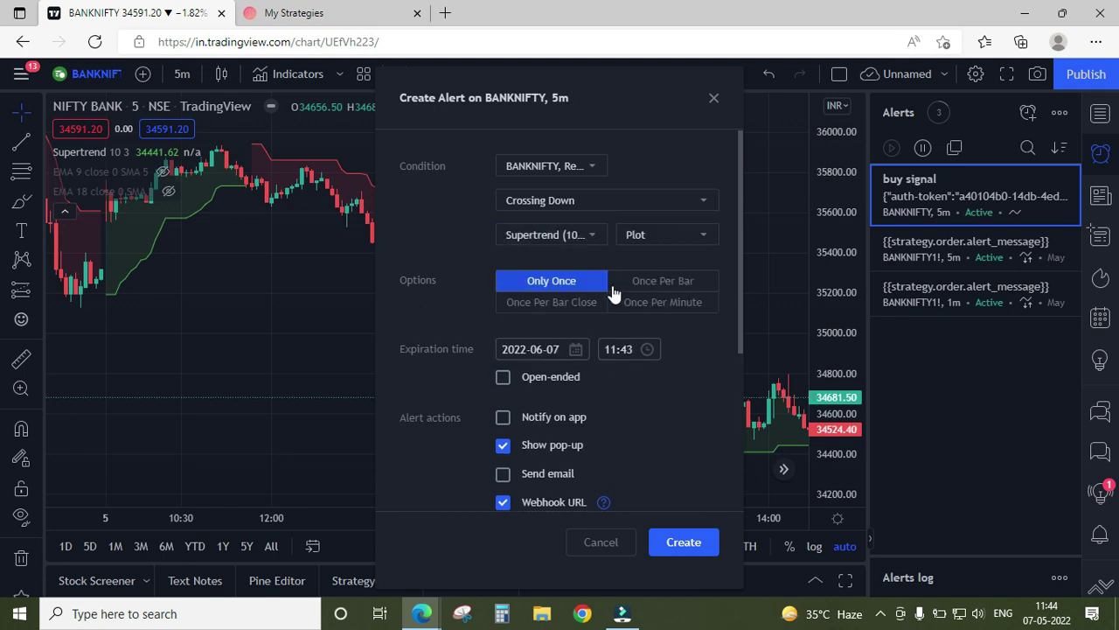
{"action": "left_click", "coordinate": [543, 304]}
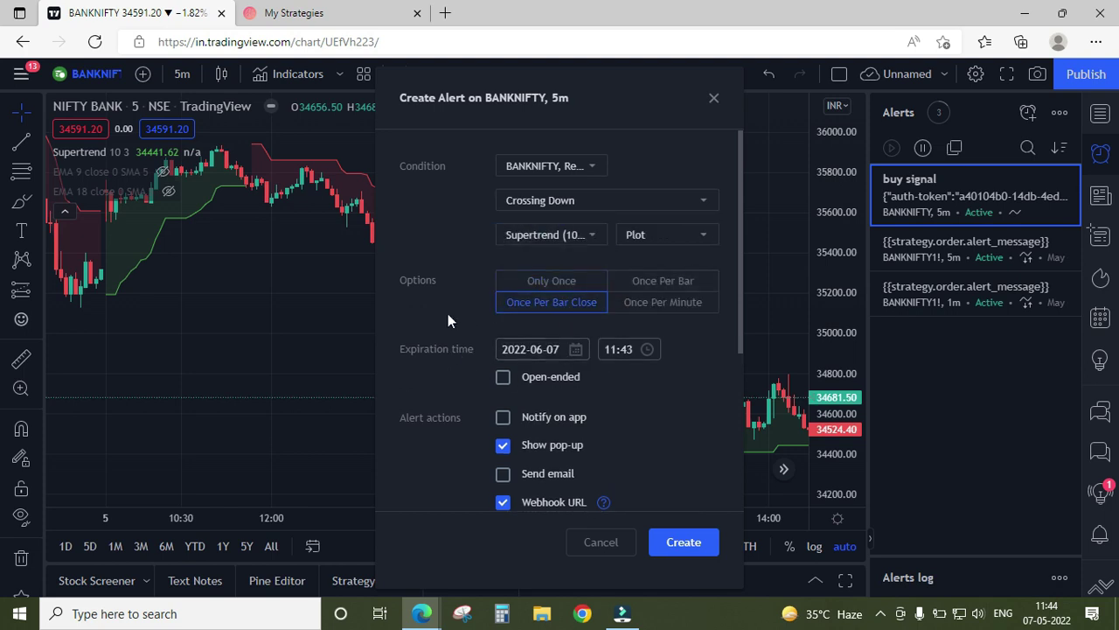
Name the new alert "sell signal", keeping the Tradetron webhook URL
{"action": "scroll", "coordinate": [455, 317], "scroll_direction": "down", "scroll_amount": 2}
{"action": "left_click", "coordinate": [671, 366]}
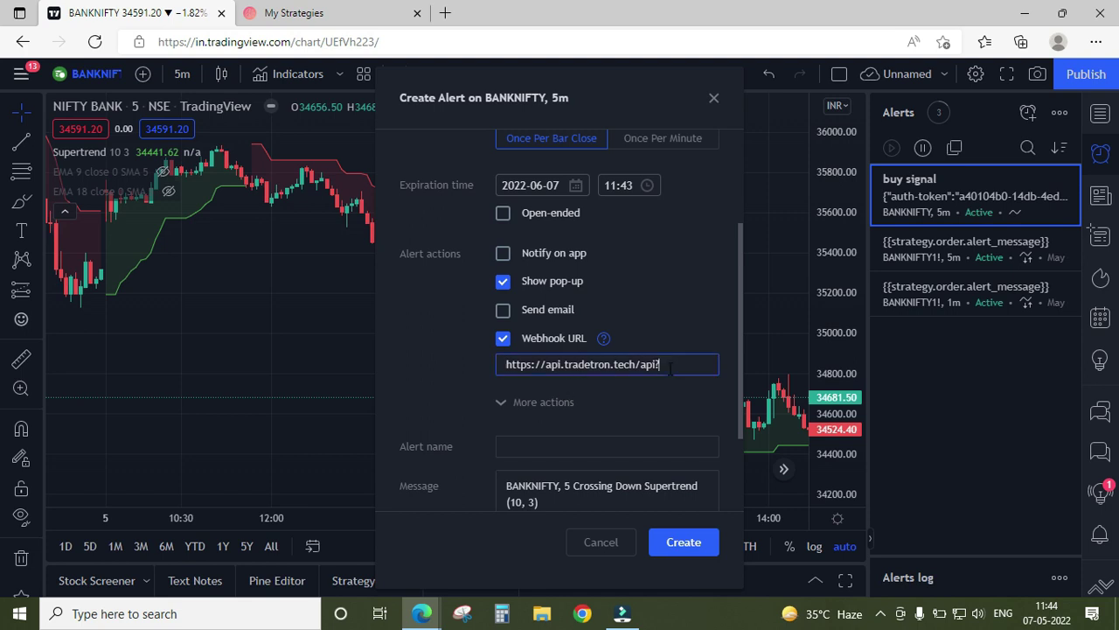
{"action": "scroll", "coordinate": [434, 392], "scroll_direction": "down", "scroll_amount": 1}
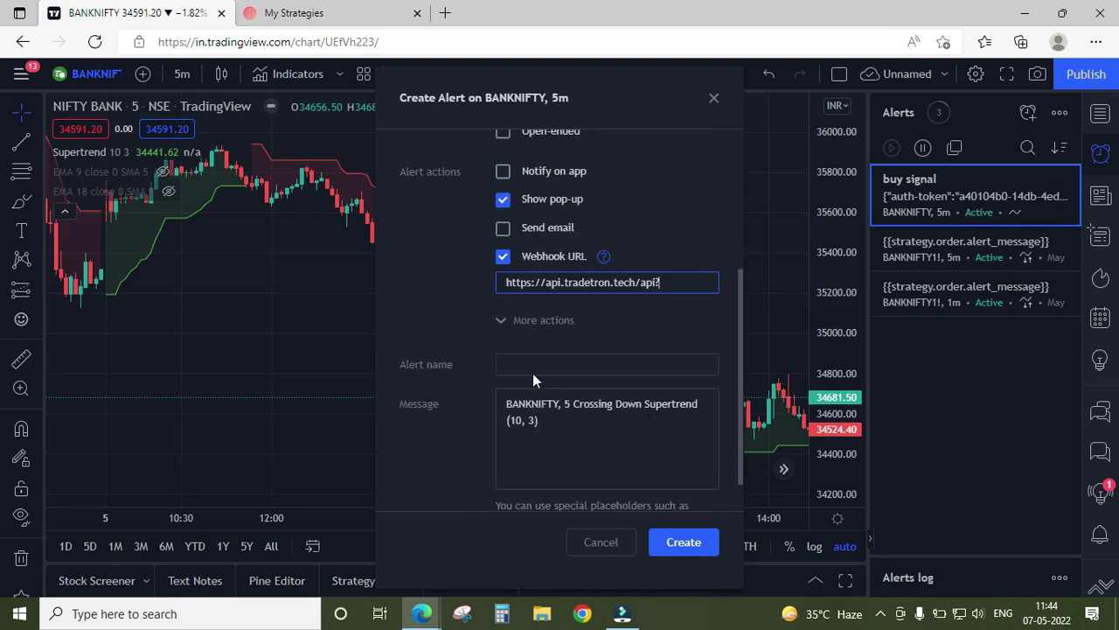
{"action": "left_click", "coordinate": [570, 365]}
{"action": "type", "text": "s"}
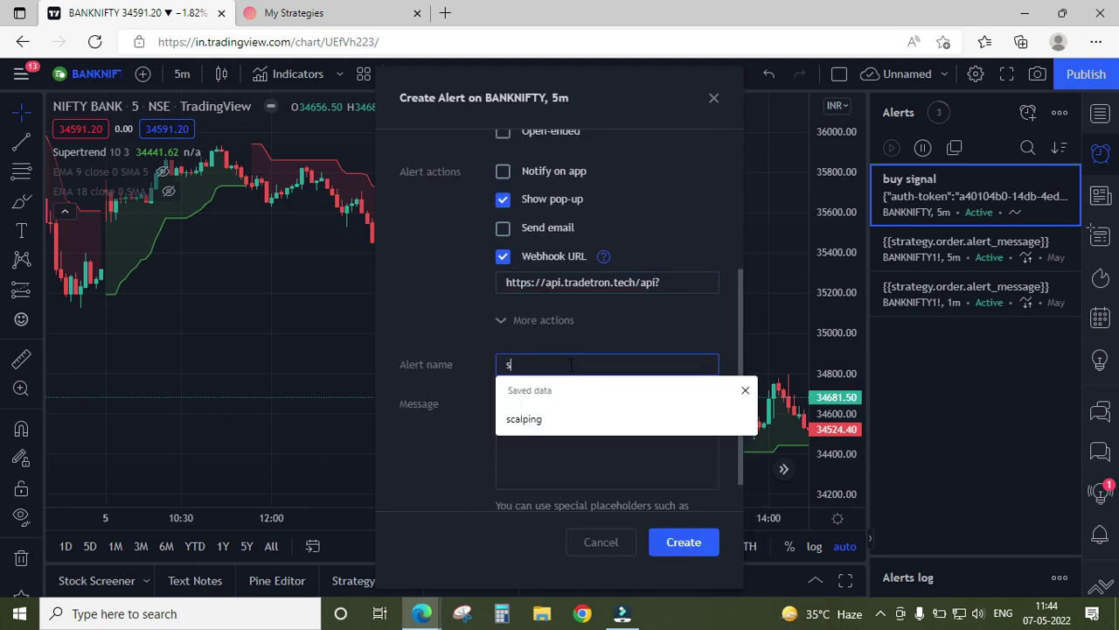
{"action": "type", "text": "ell signal"}
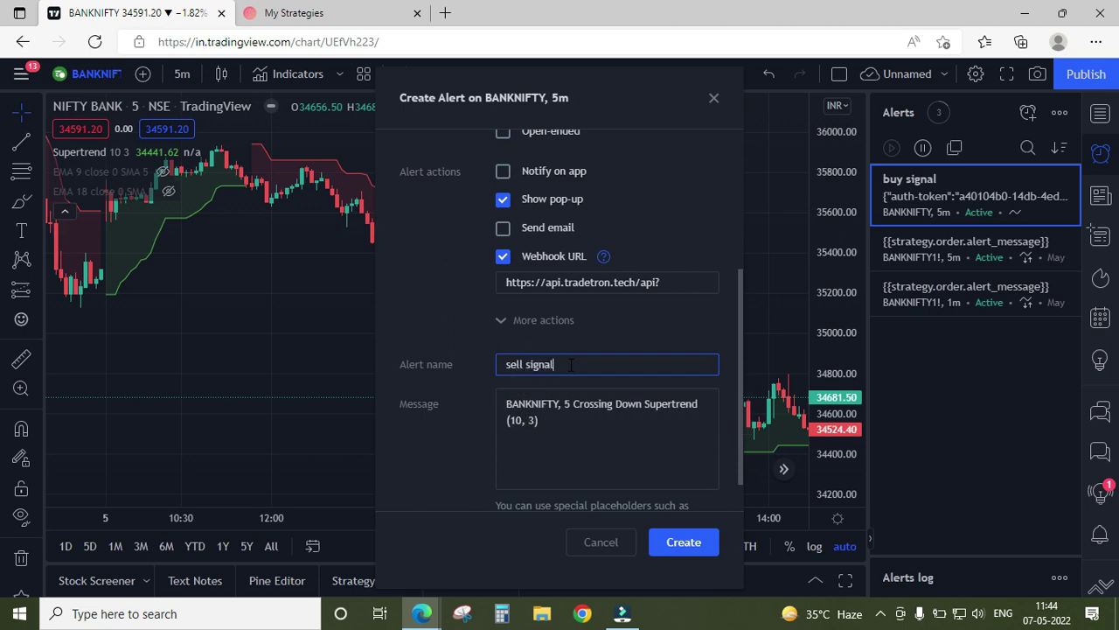
{"action": "key", "text": "Tab"}
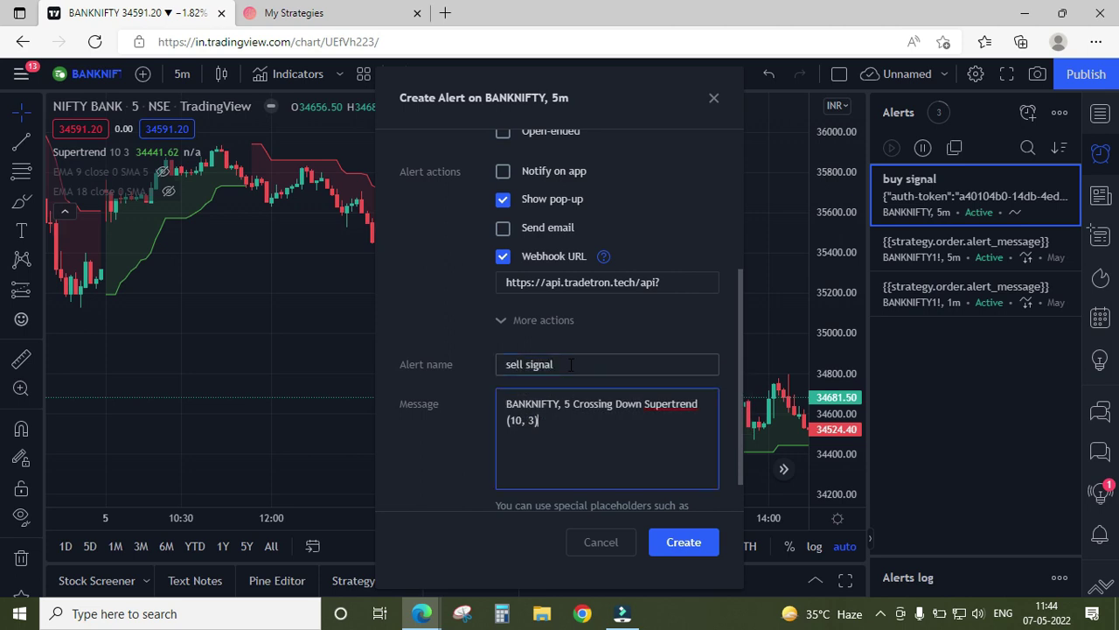
Replace the sell alert's default message with the JSON message, including the API auth-token, copied from the buy signal alert
{"action": "left_click_drag", "start_coordinate": [539, 420], "coordinate": [484, 408]}
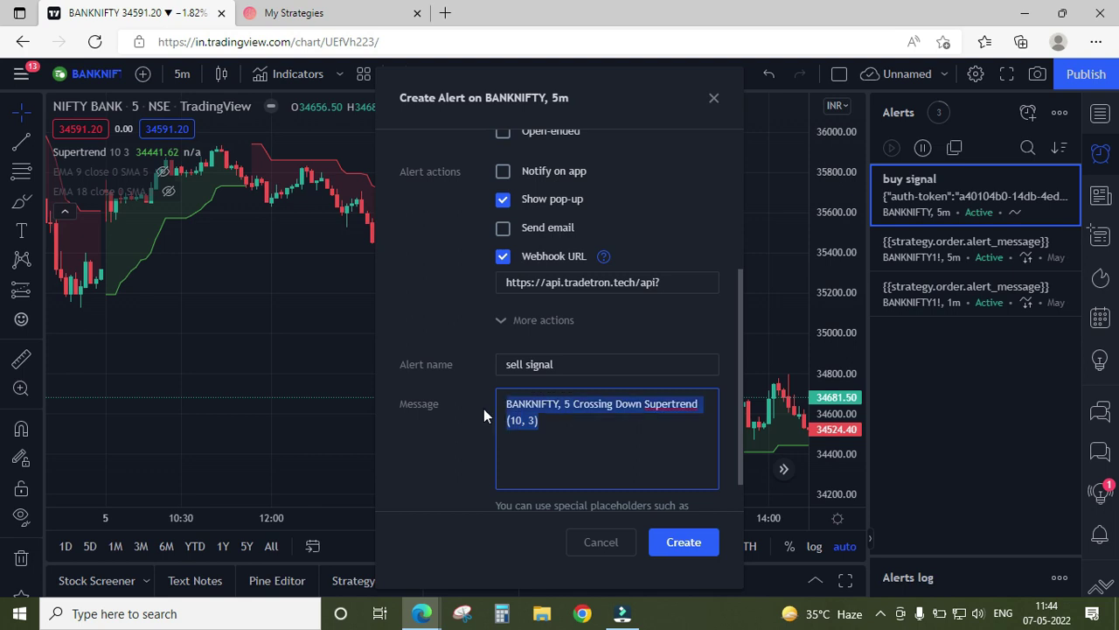
{"action": "key", "text": "BackSpace"}
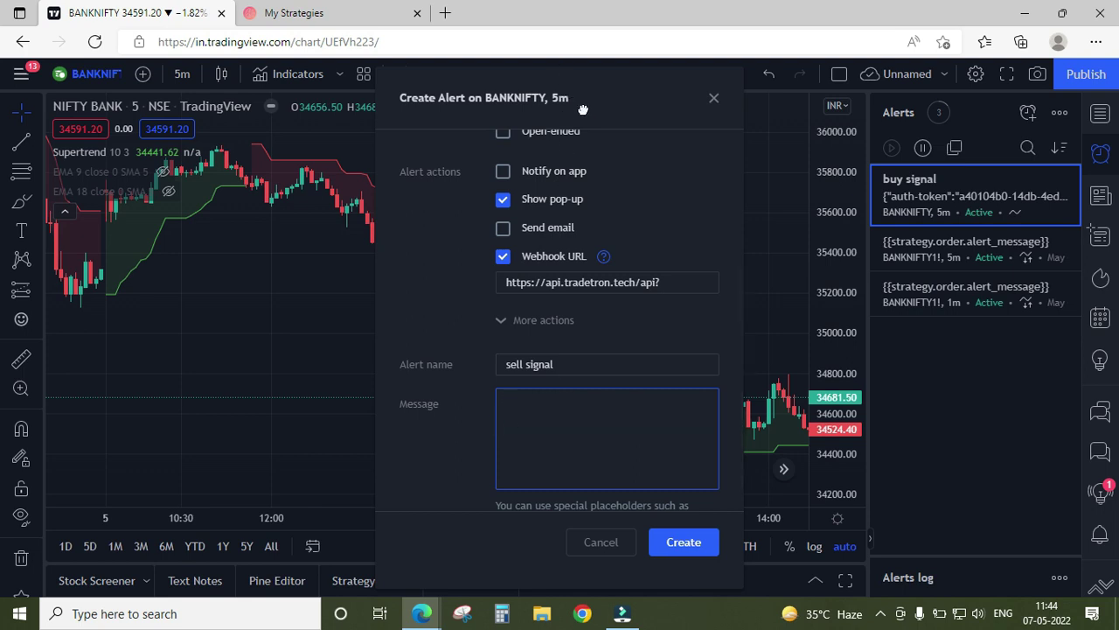
{"action": "left_click_drag", "start_coordinate": [581, 114], "coordinate": [397, 104]}
{"action": "mouse_move", "coordinate": [947, 190]}
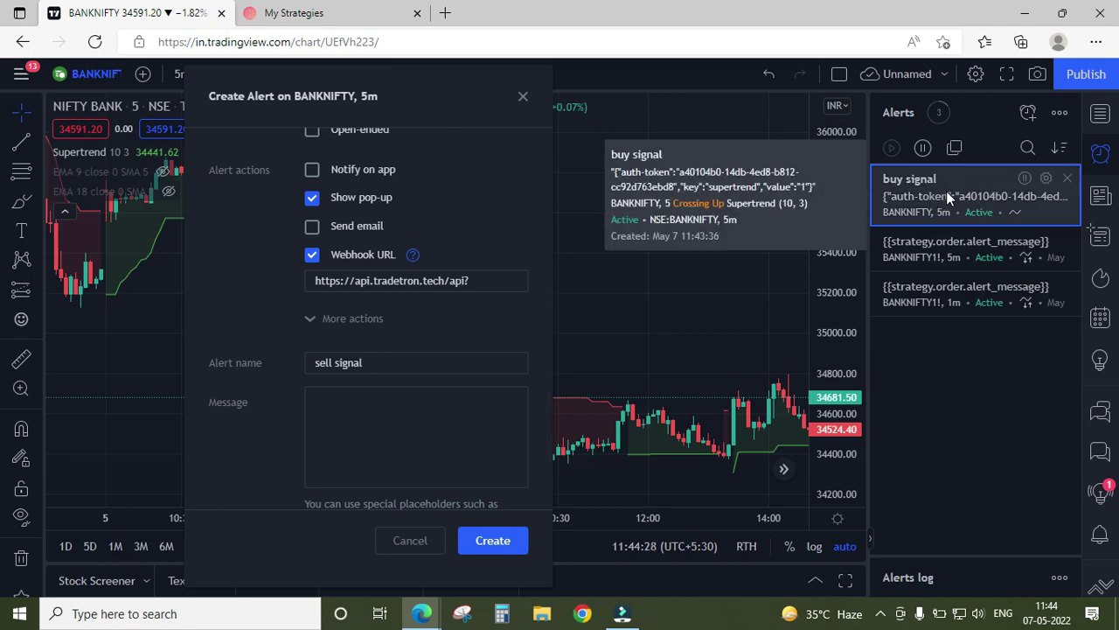
{"action": "double_click", "coordinate": [942, 188]}
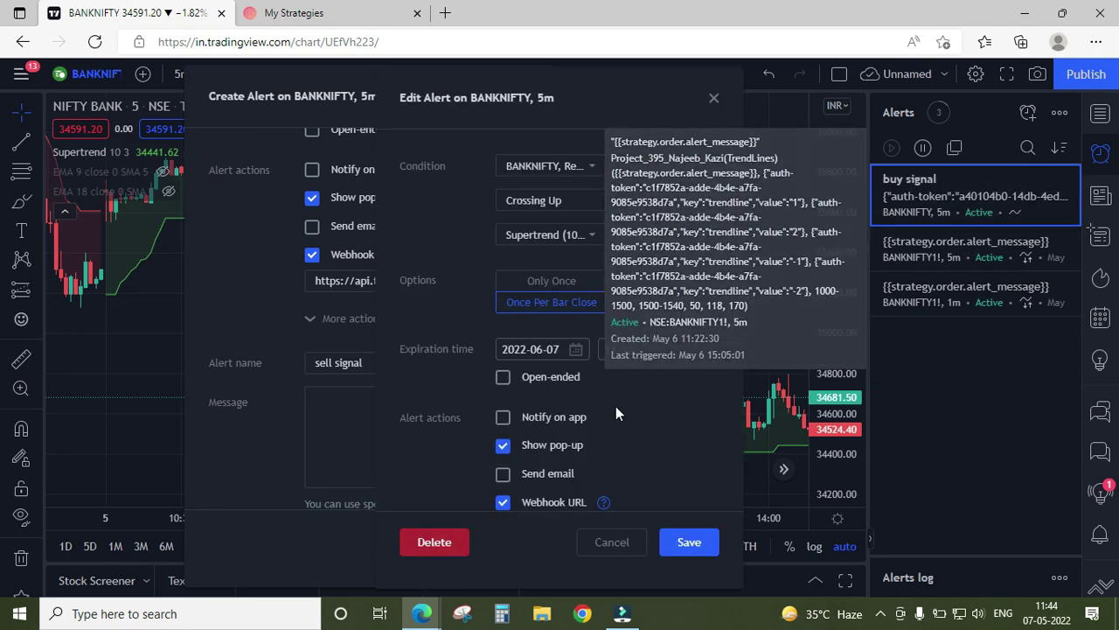
{"action": "scroll", "coordinate": [789, 458], "scroll_direction": "down", "scroll_amount": 3}
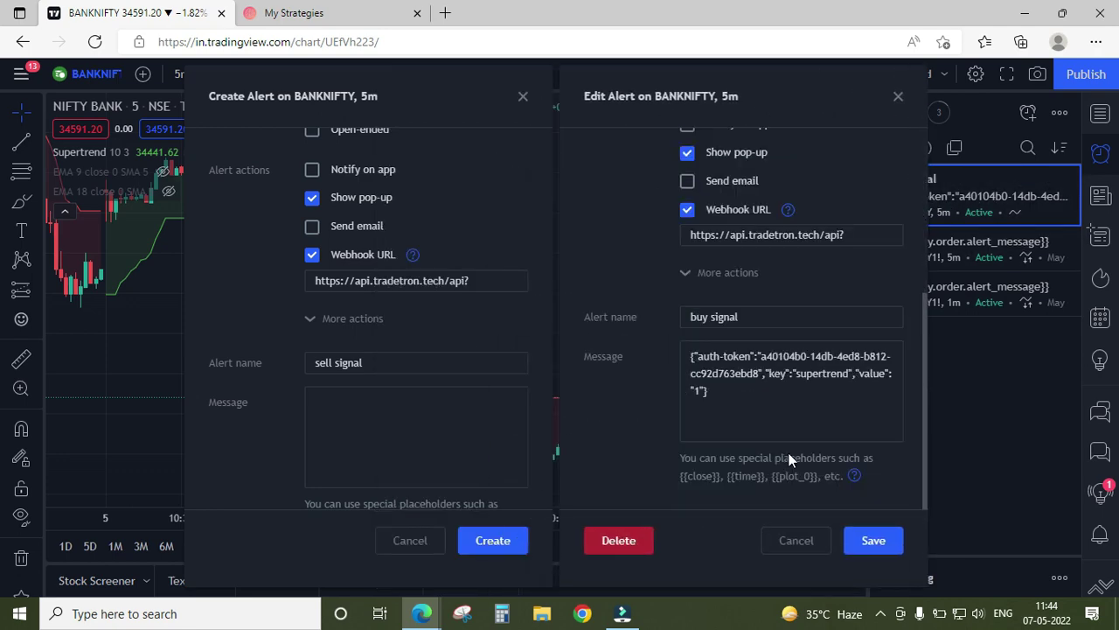
{"action": "left_click_drag", "start_coordinate": [757, 406], "coordinate": [677, 358]}
{"action": "key", "text": "ctrl+c"}
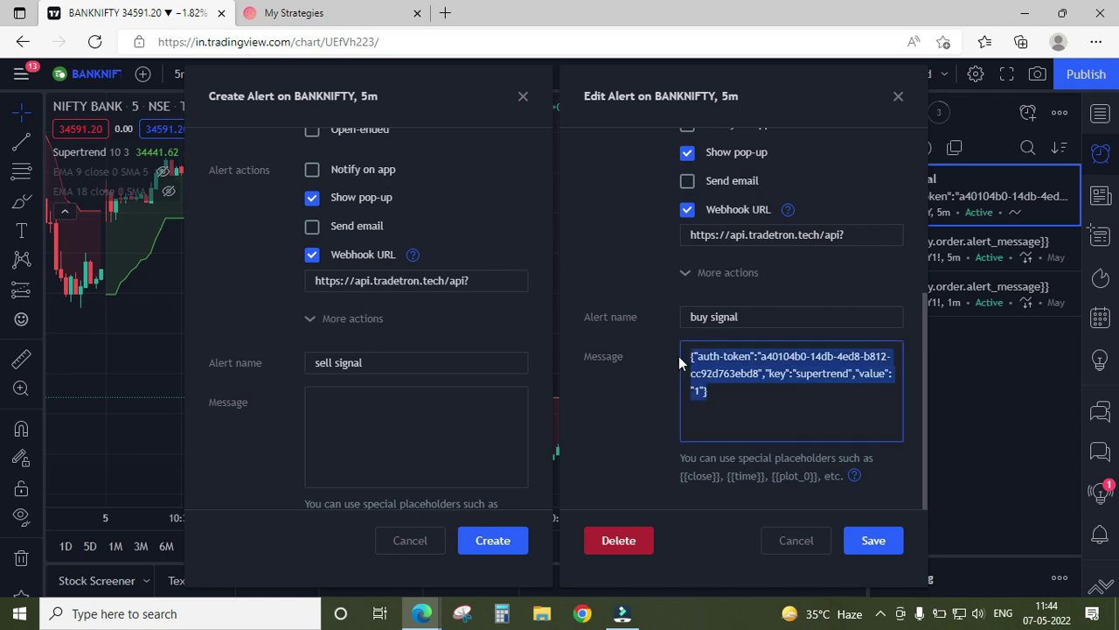
{"action": "left_click", "coordinate": [441, 428]}
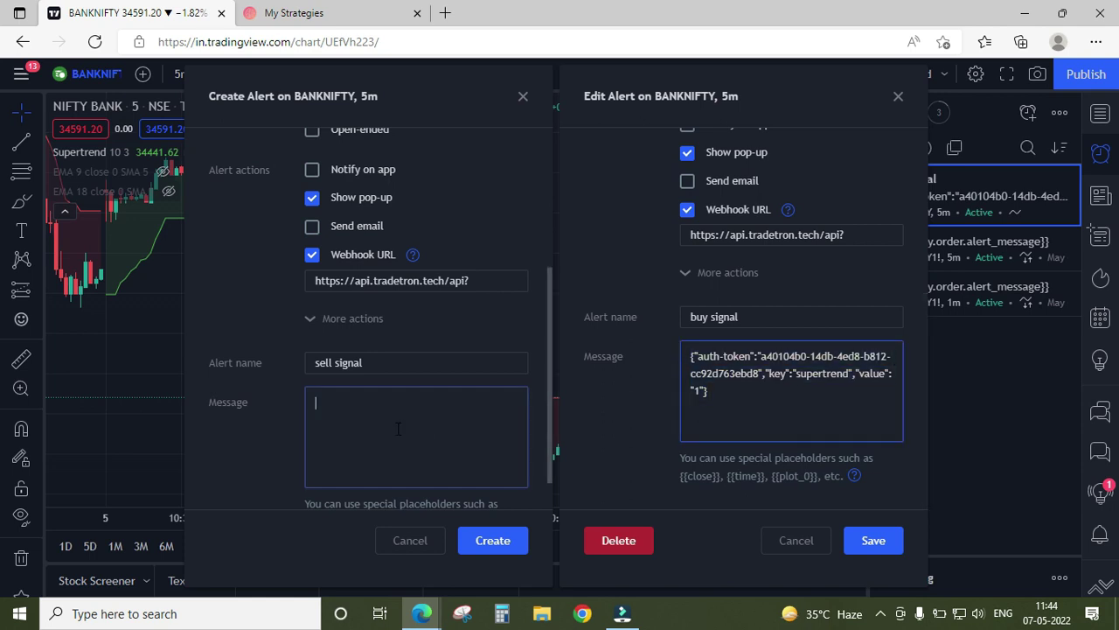
{"action": "key", "text": "ctrl+v"}
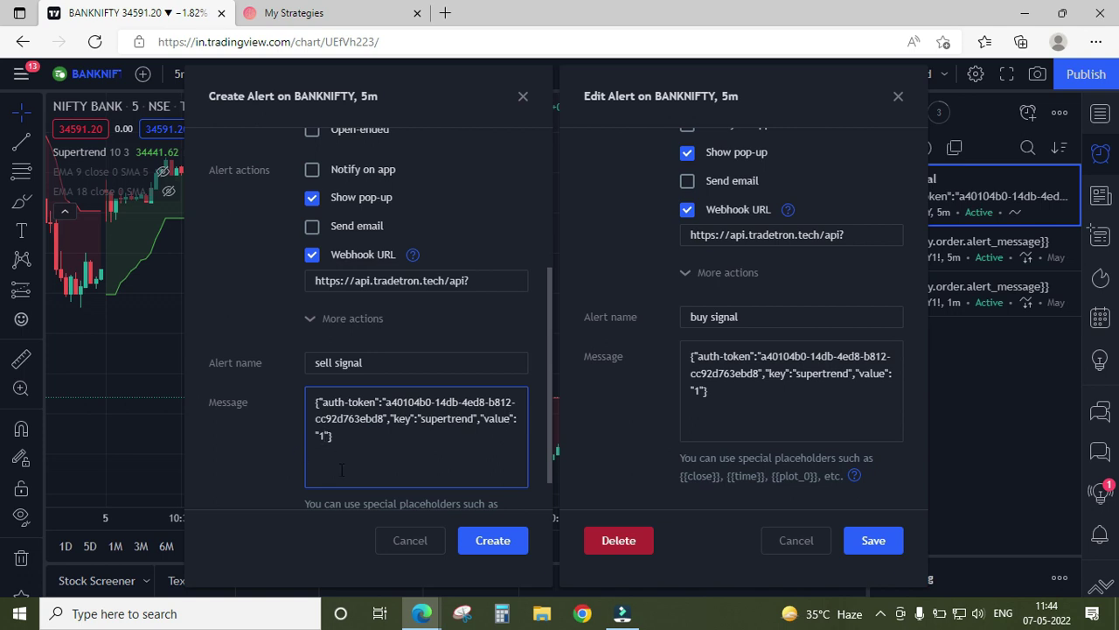
Change the JSON value in the sell signal message to "2", create the alert, and close the buy signal editor without saving
{"action": "key", "text": "BackSpace"}
{"action": "type", "text": "2"}
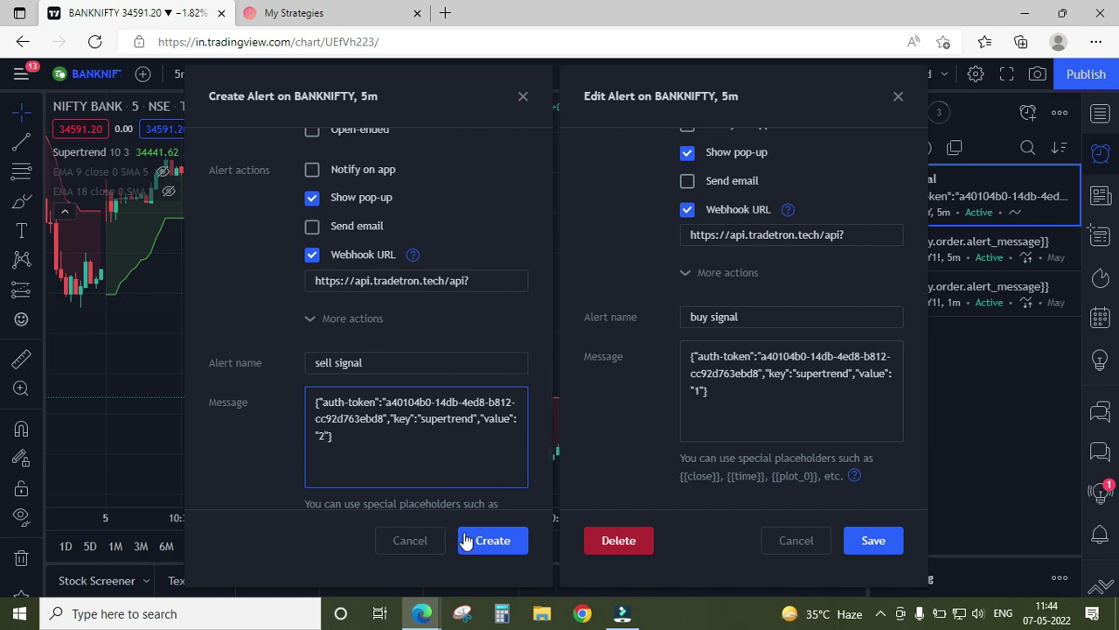
{"action": "left_click", "coordinate": [494, 540]}
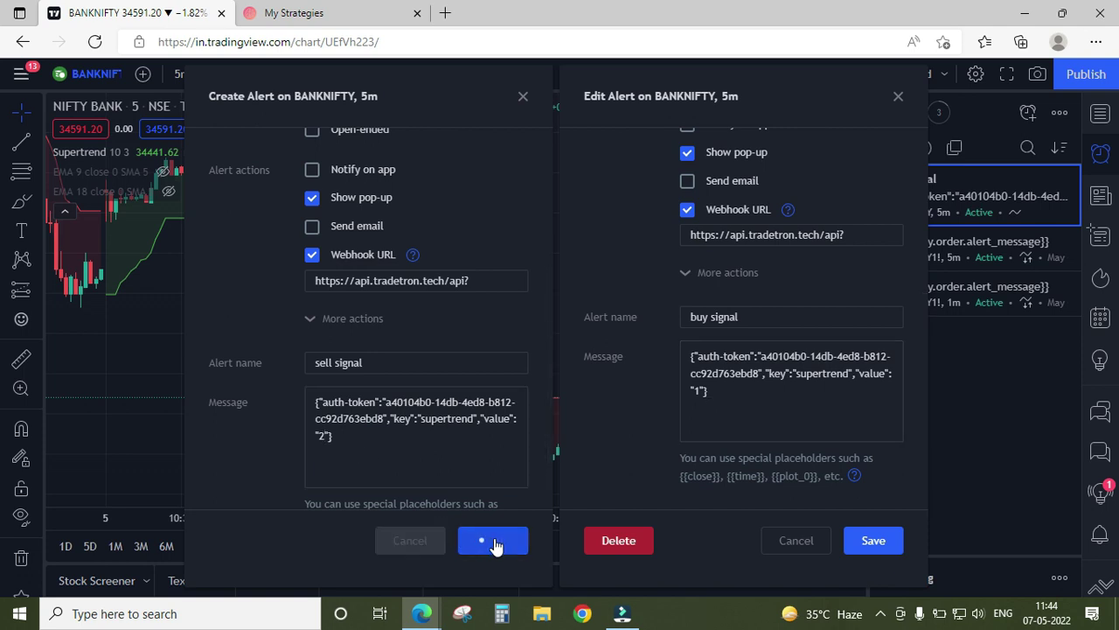
{"action": "left_click", "coordinate": [895, 102]}
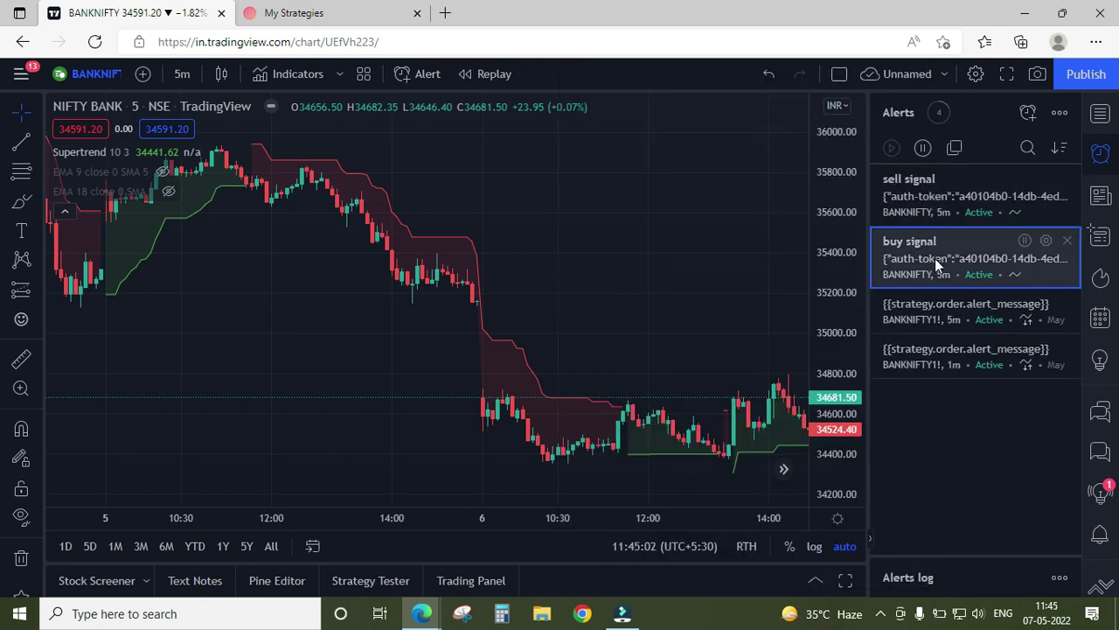
{"action": "mouse_move", "coordinate": [936, 259]}
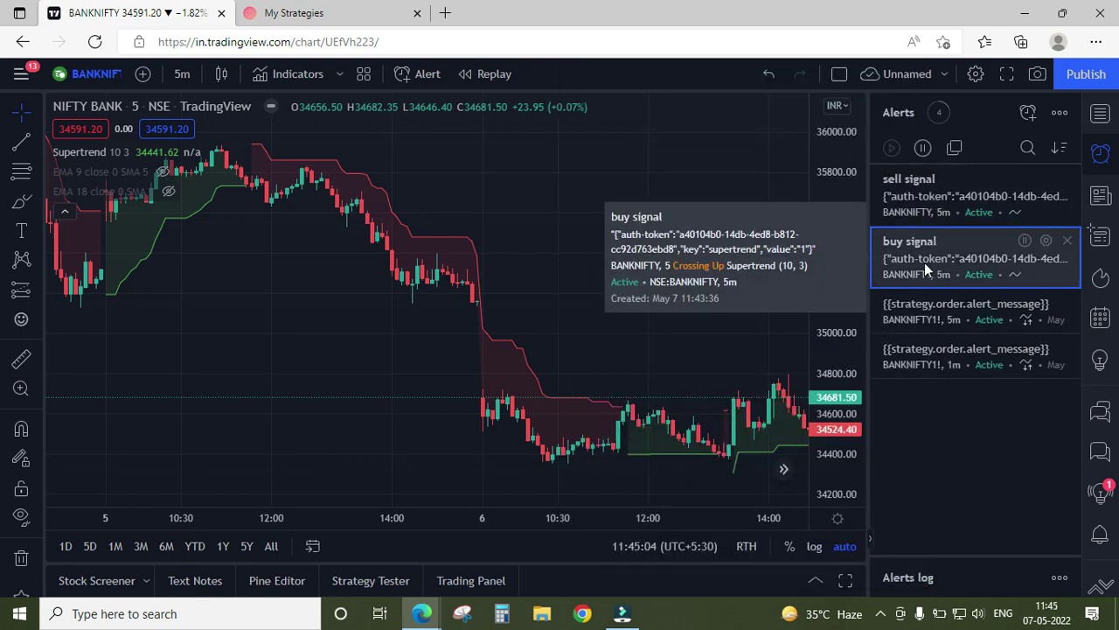
{"action": "mouse_move", "coordinate": [956, 219]}
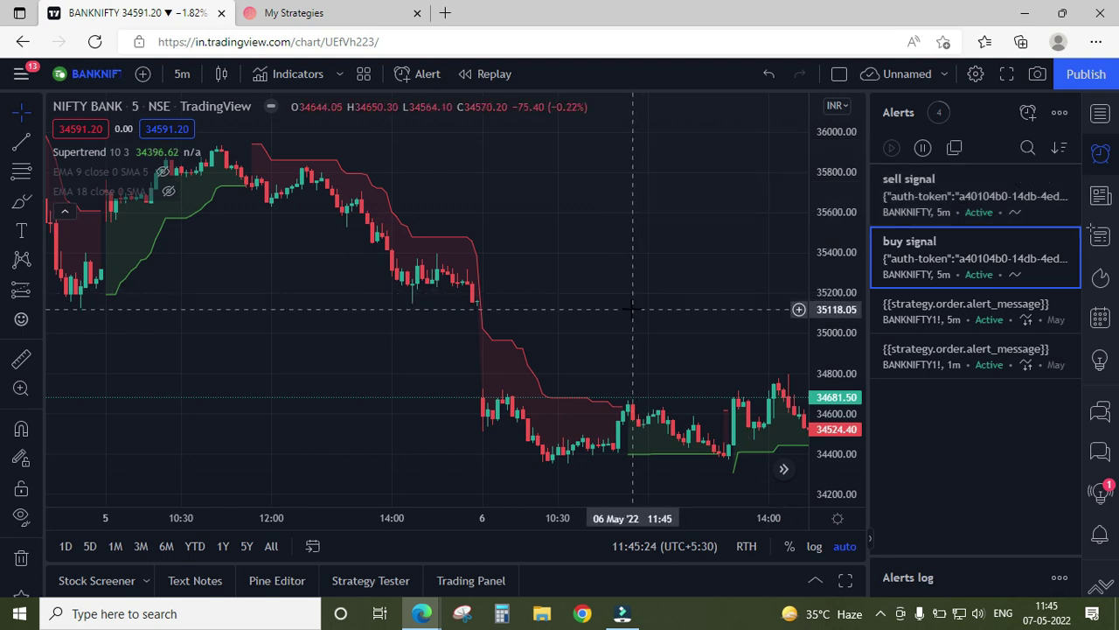
{"action": "left_click_drag", "start_coordinate": [665, 300], "coordinate": [499, 287]}
{"action": "scroll", "coordinate": [499, 287], "scroll_direction": "down", "scroll_amount": 2}
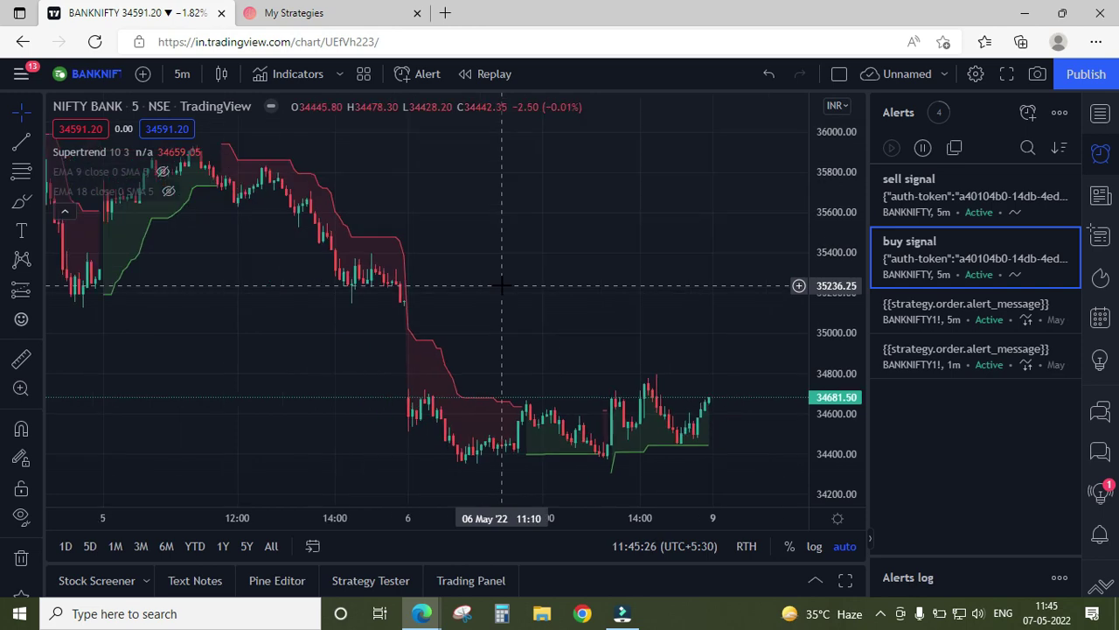
{"action": "scroll", "coordinate": [499, 286], "scroll_direction": "up", "scroll_amount": 1}
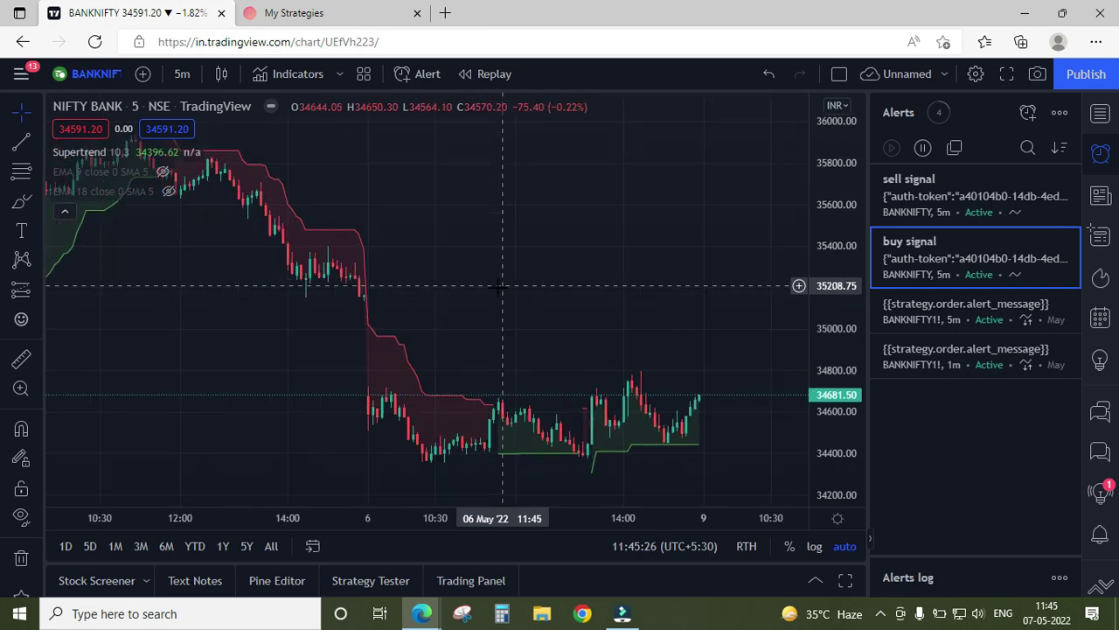
Switch to Tradetron and open the "supertrend tradingview" strategy for editing at the Entry section of Set 1
{"action": "left_click", "coordinate": [340, 10]}
{"action": "left_click", "coordinate": [851, 122]}
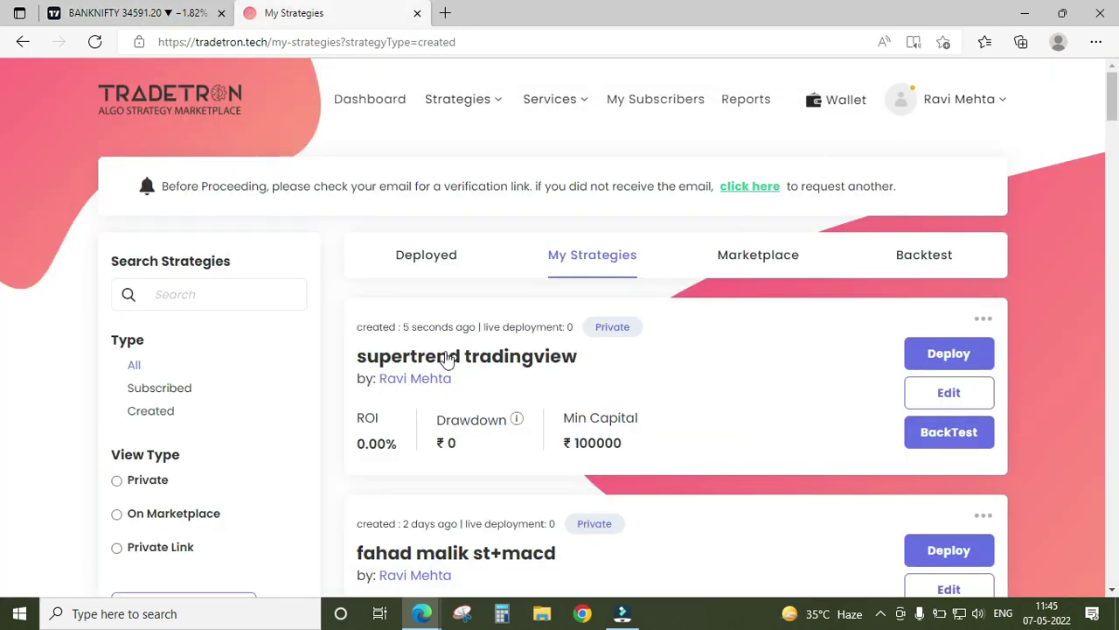
{"action": "left_click", "coordinate": [974, 388]}
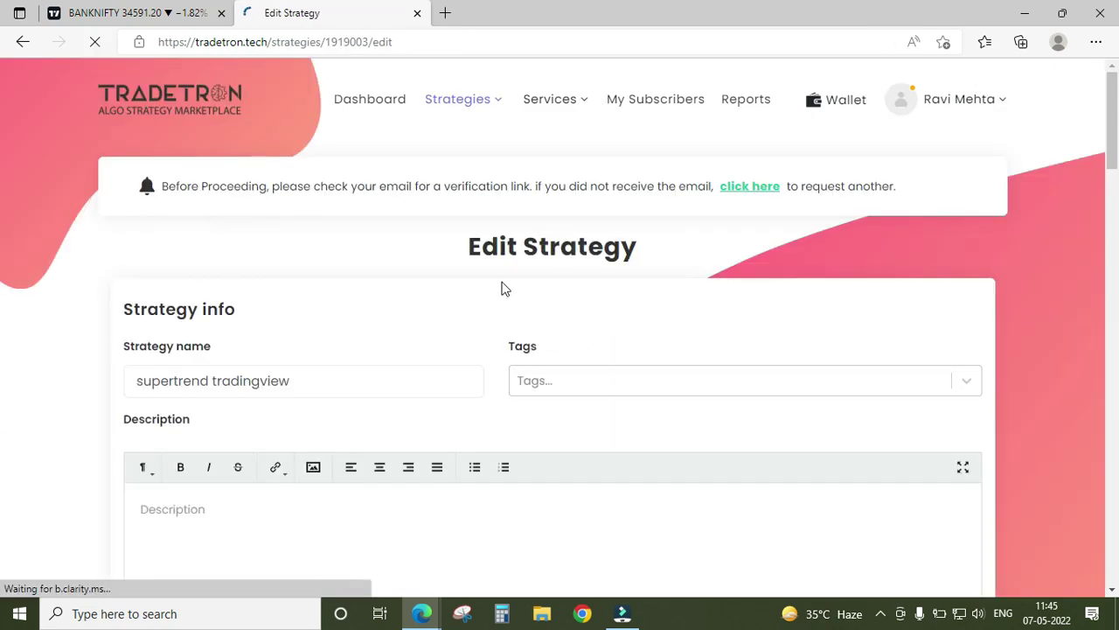
{"action": "scroll", "coordinate": [501, 288], "scroll_direction": "down", "scroll_amount": 6}
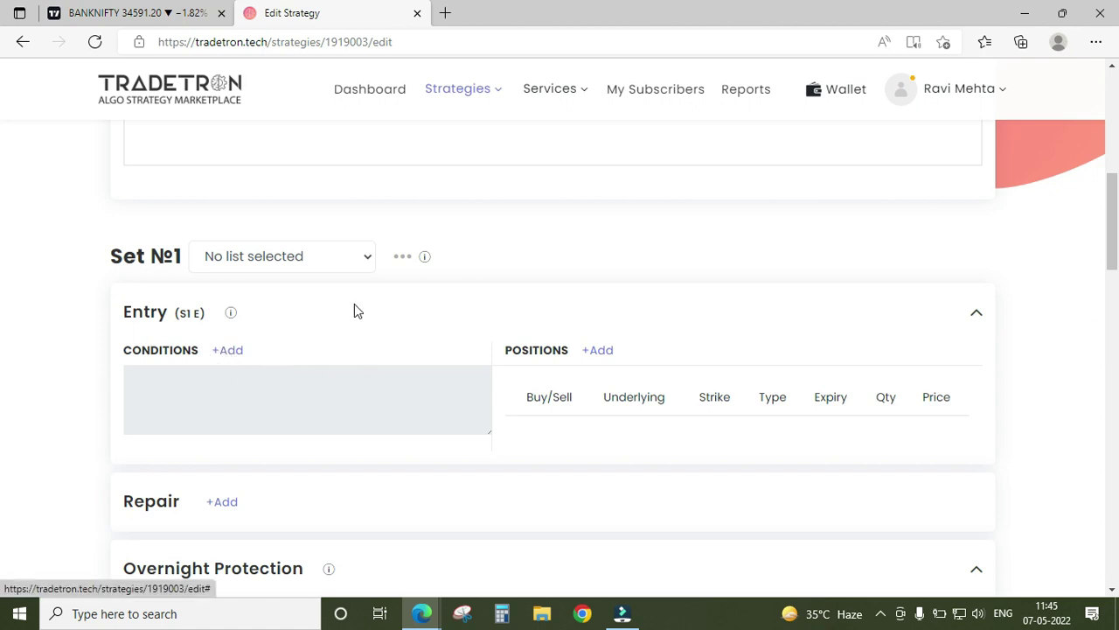
Switch back to the TradingView chart and examine the Supertrend direction changes on 5 and 6 May that relate to the buy and sell alerts
{"action": "left_click", "coordinate": [159, 11]}
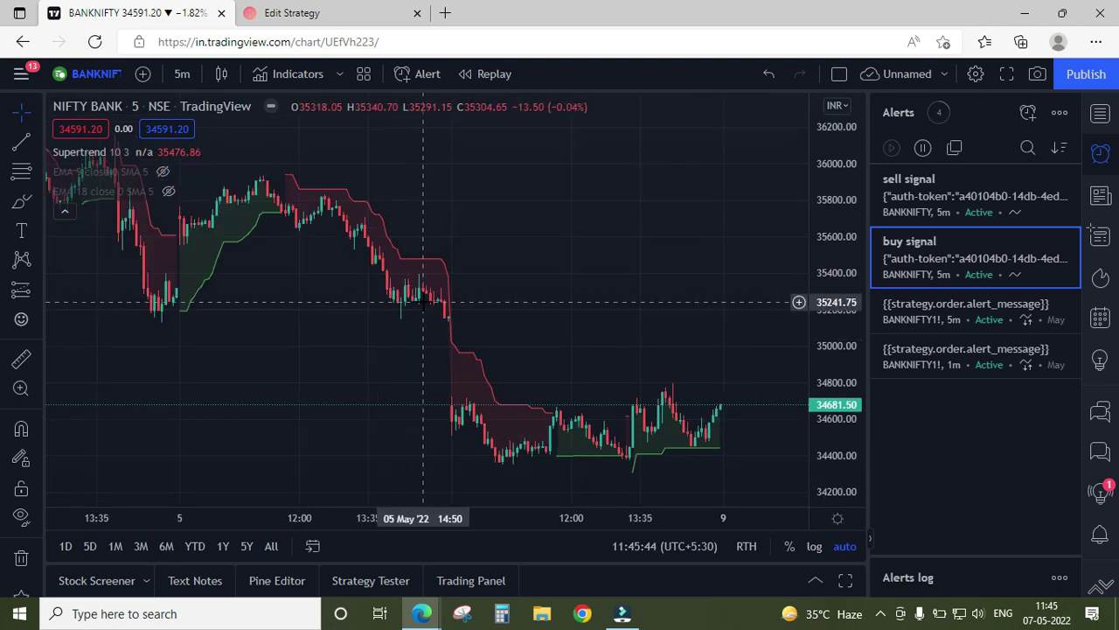
{"action": "left_click_drag", "start_coordinate": [263, 345], "coordinate": [343, 344]}
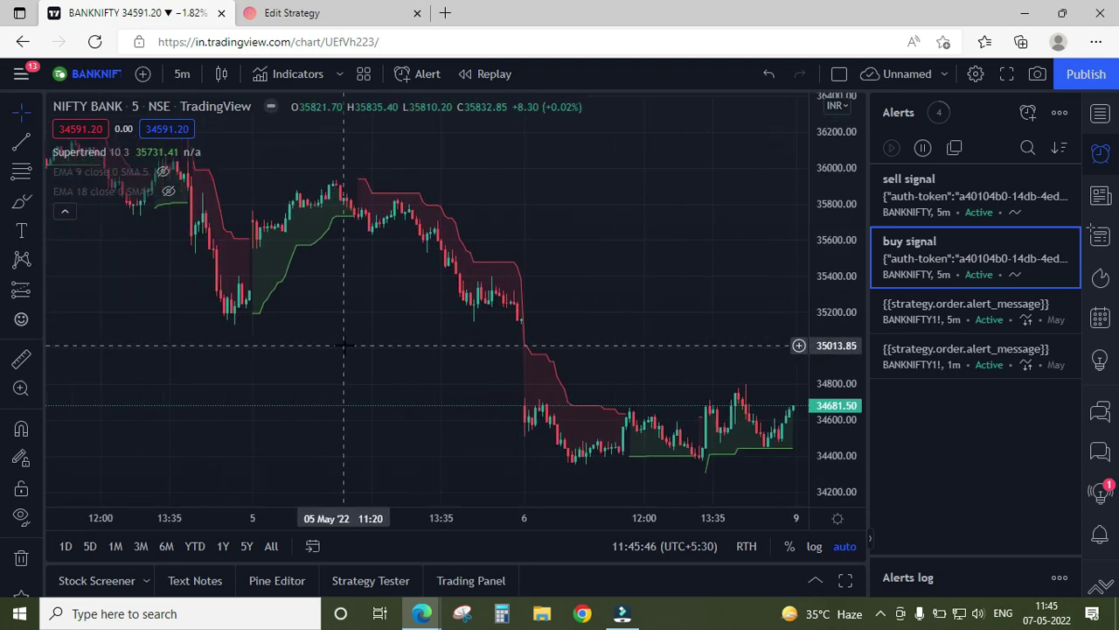
{"action": "scroll", "coordinate": [344, 345], "scroll_direction": "up", "scroll_amount": 1}
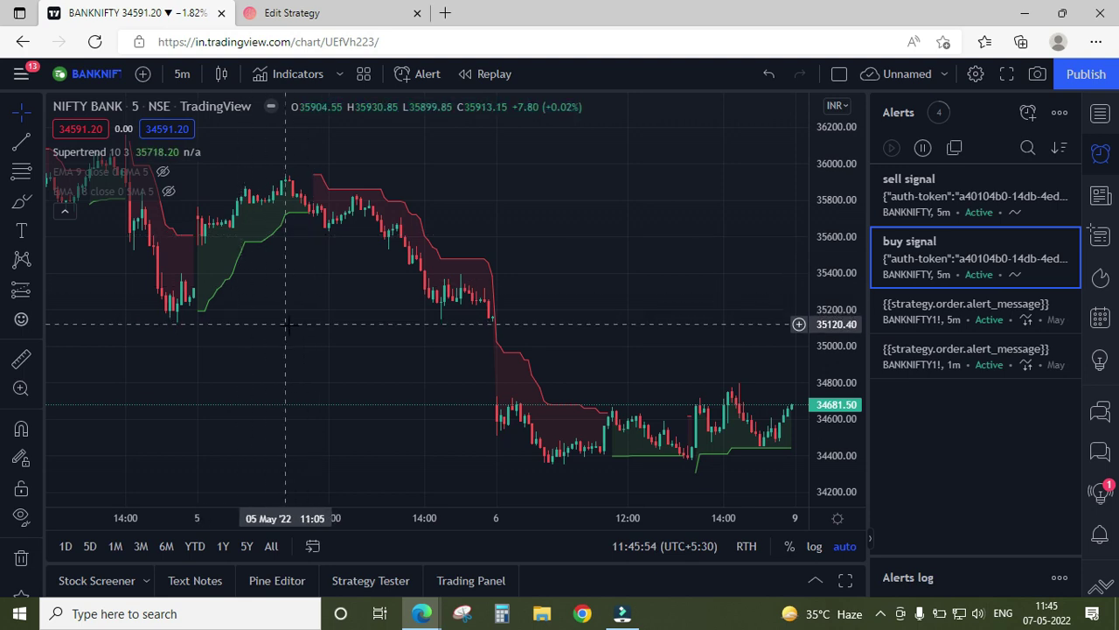
{"action": "left_click_drag", "start_coordinate": [376, 357], "coordinate": [302, 329]}
{"action": "scroll", "coordinate": [417, 345], "scroll_direction": "up", "scroll_amount": 4}
{"action": "left_click_drag", "start_coordinate": [347, 279], "coordinate": [389, 267]}
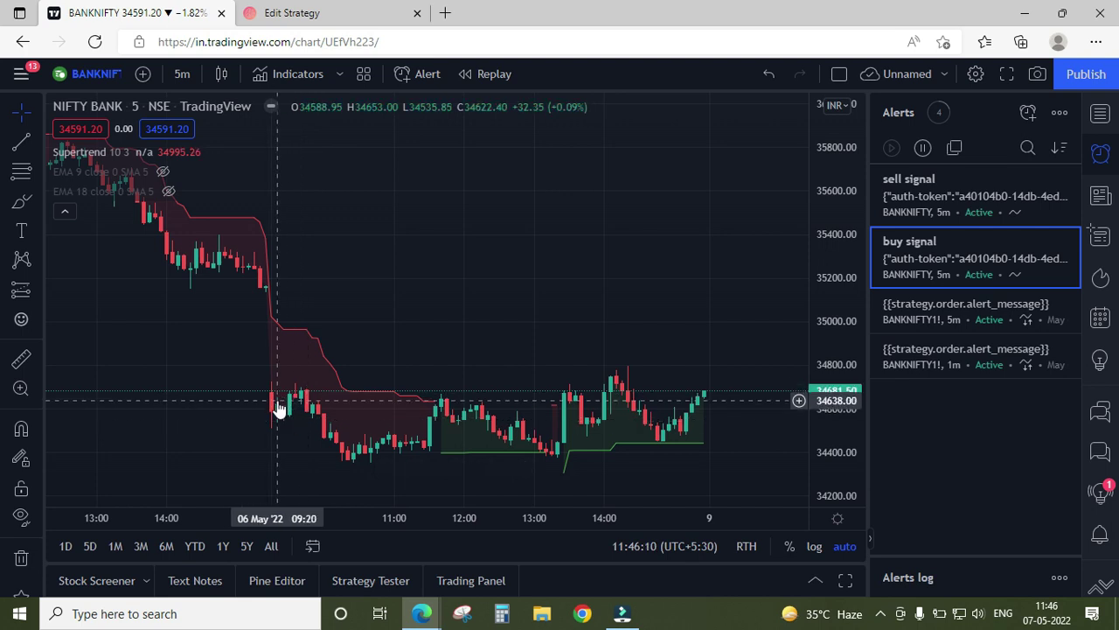
{"action": "mouse_move", "coordinate": [927, 254]}
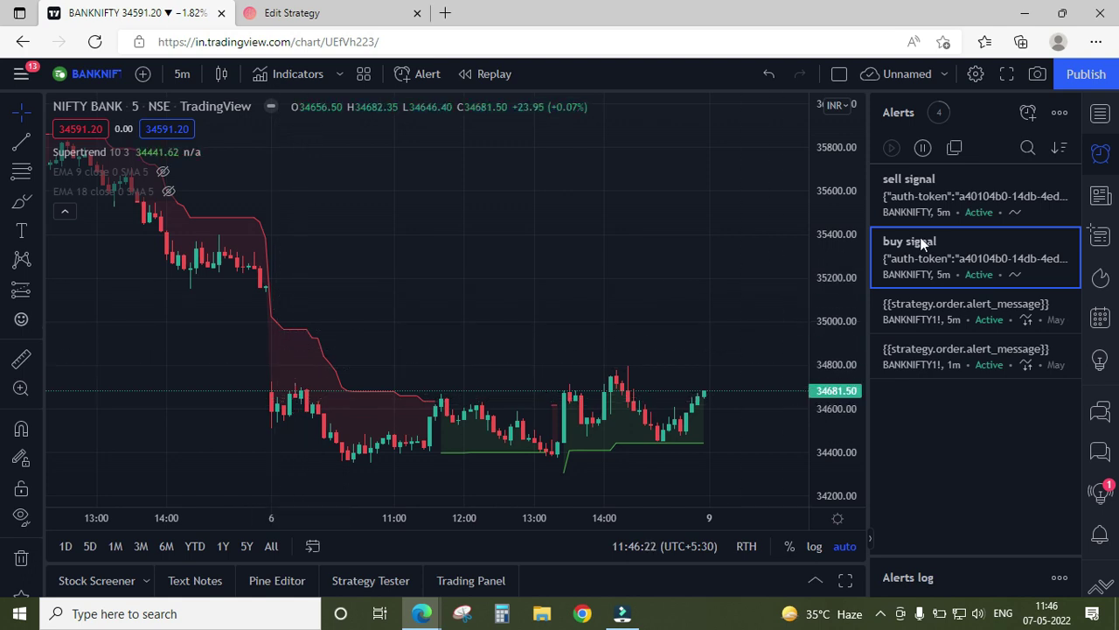
Try the Less Than condition in the sell signal alert, and close the alert editor without saving
{"action": "double_click", "coordinate": [934, 203]}
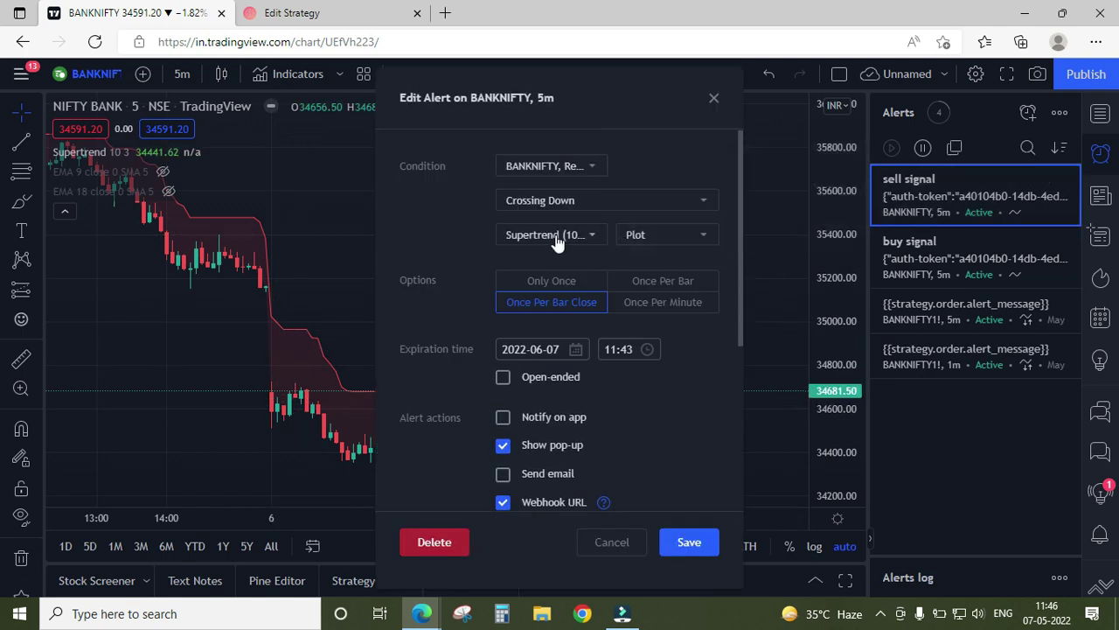
{"action": "left_click", "coordinate": [569, 203]}
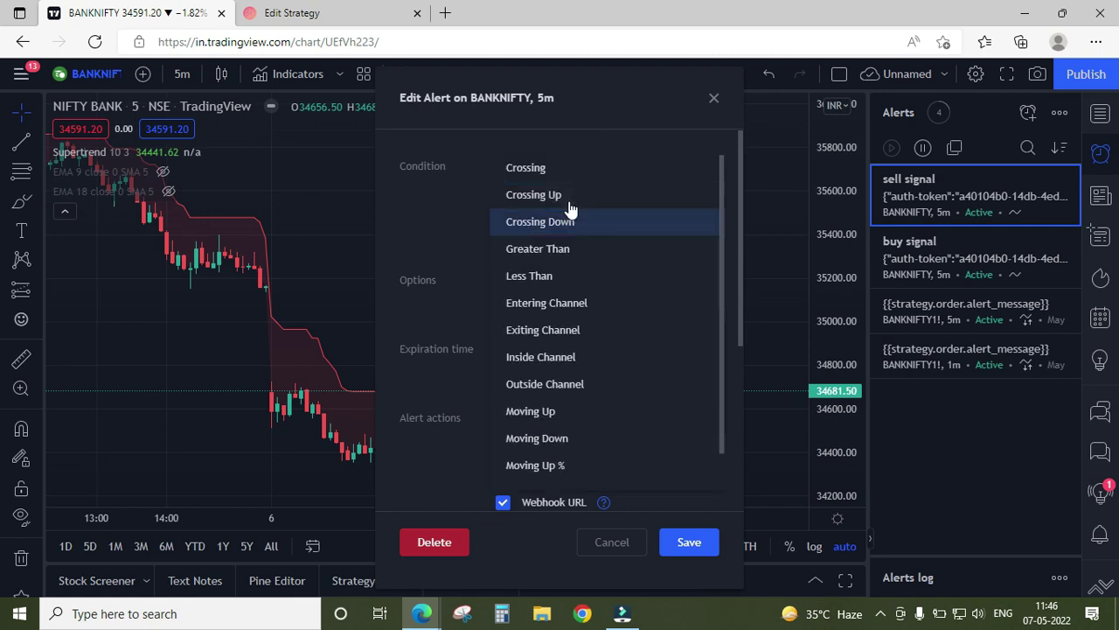
{"action": "left_click", "coordinate": [540, 276]}
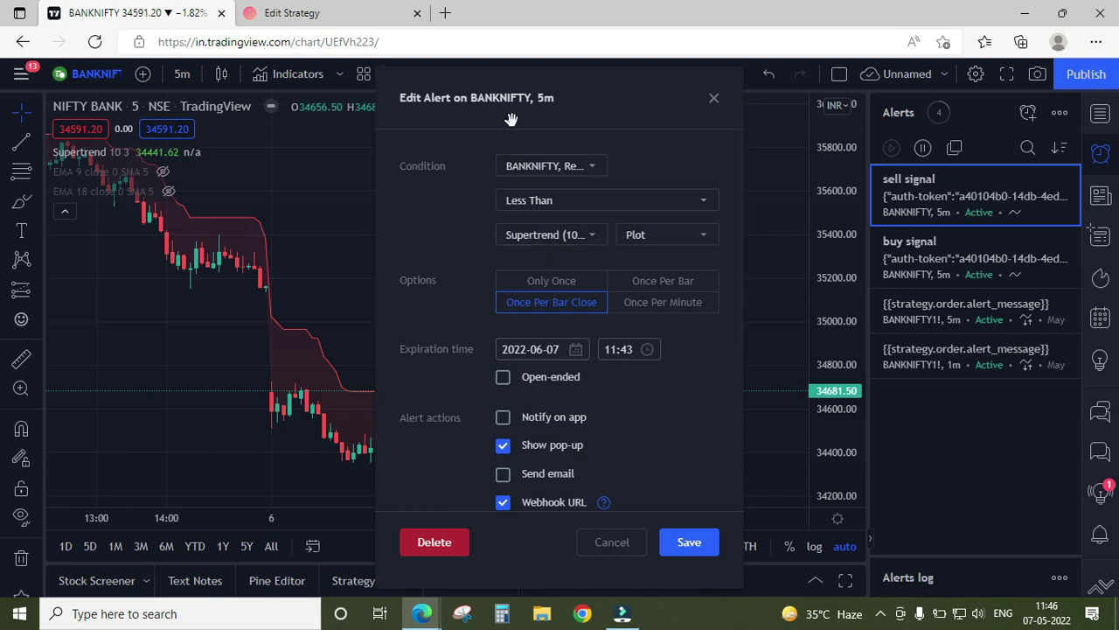
{"action": "left_click_drag", "start_coordinate": [513, 120], "coordinate": [616, 112]}
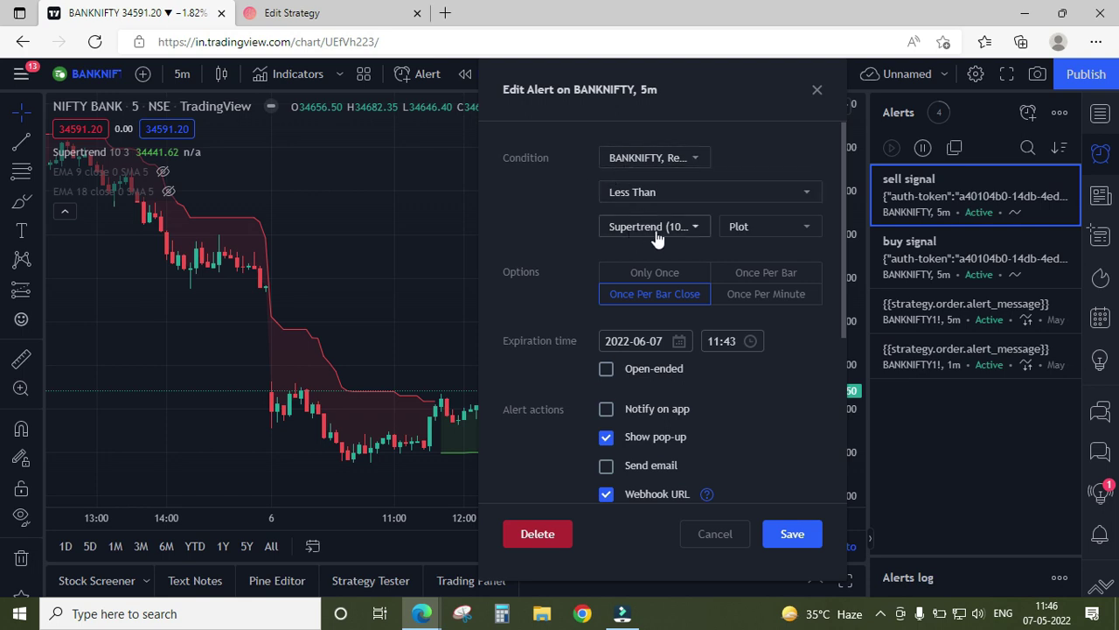
{"action": "scroll", "coordinate": [584, 365], "scroll_direction": "down", "scroll_amount": 2}
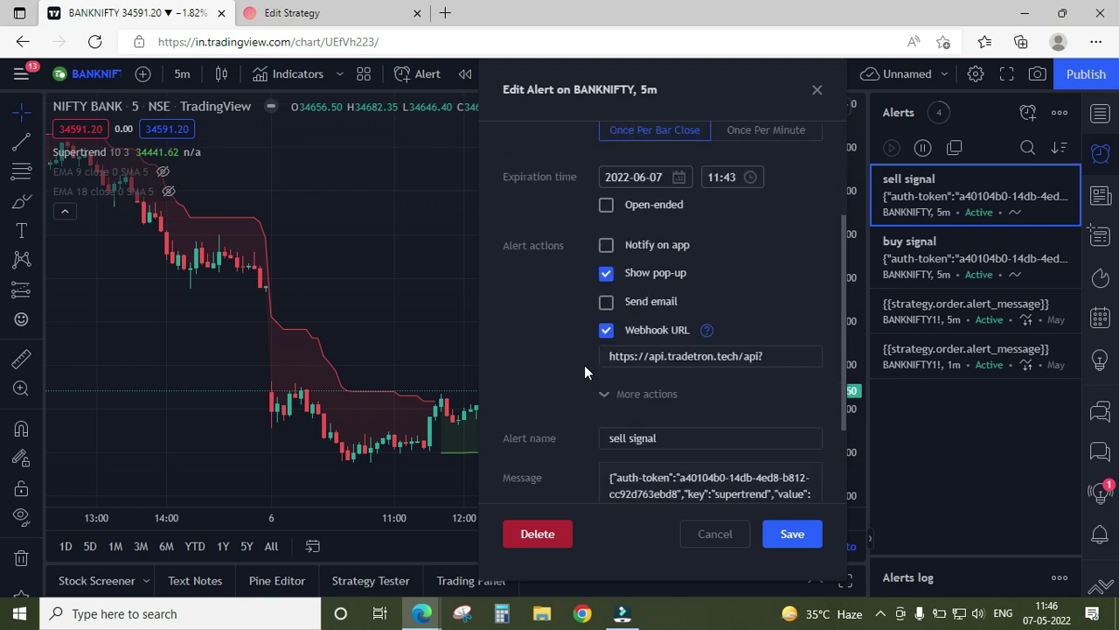
{"action": "scroll", "coordinate": [584, 365], "scroll_direction": "up", "scroll_amount": 2}
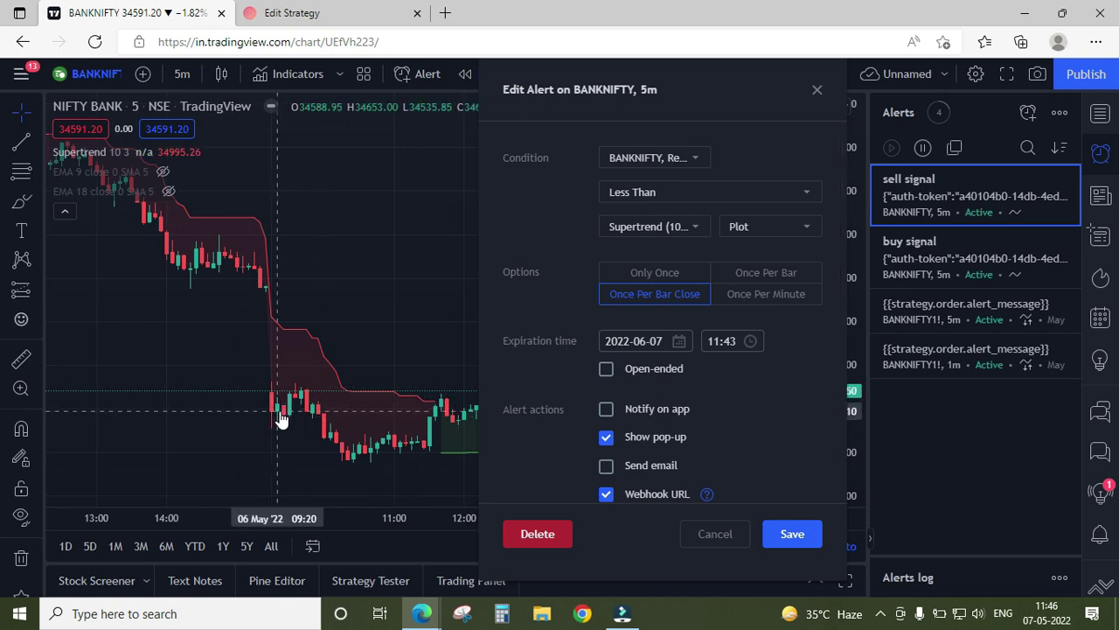
{"action": "left_click", "coordinate": [644, 198]}
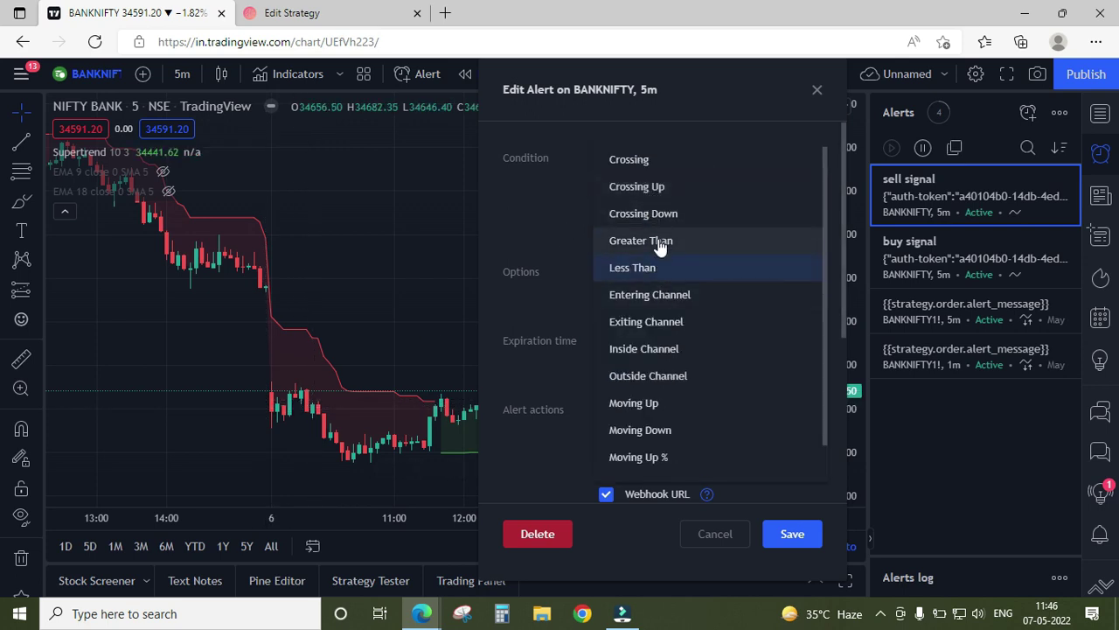
{"action": "left_click", "coordinate": [817, 90]}
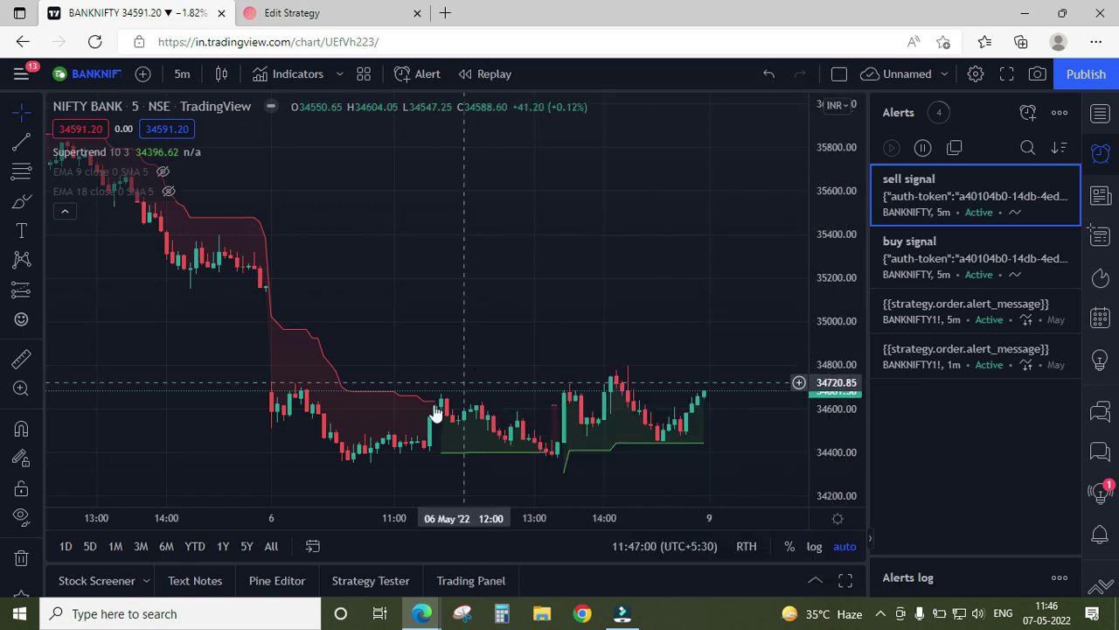
{"action": "left_click_drag", "start_coordinate": [644, 312], "coordinate": [548, 283]}
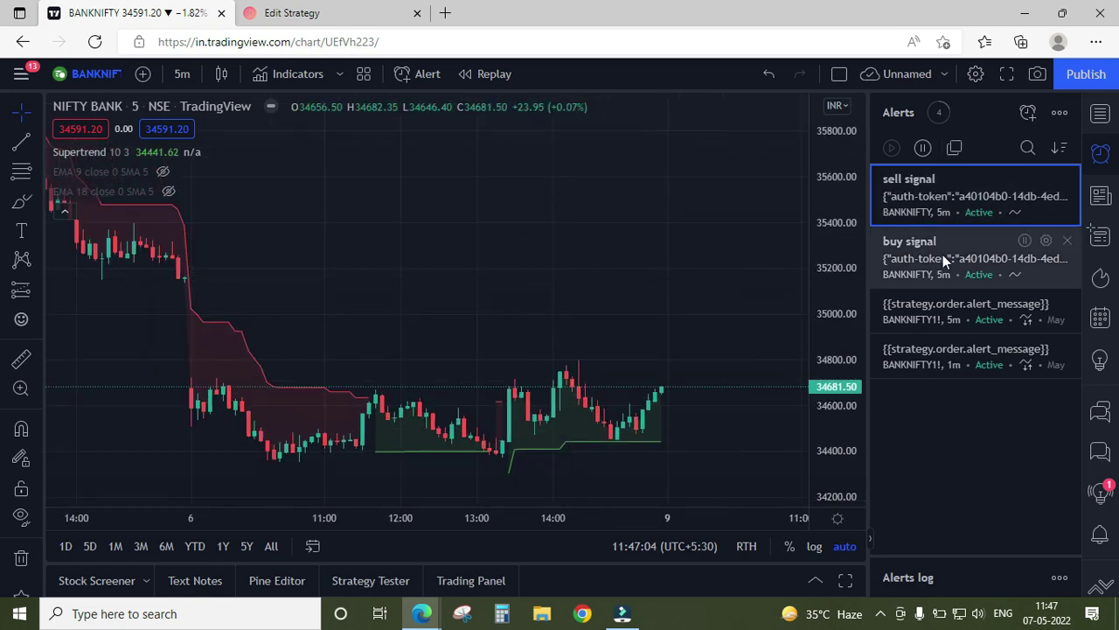
Switch to Tradetron and start Set 1's entry condition with the Time keyword for NSE
{"action": "left_click", "coordinate": [358, 10]}
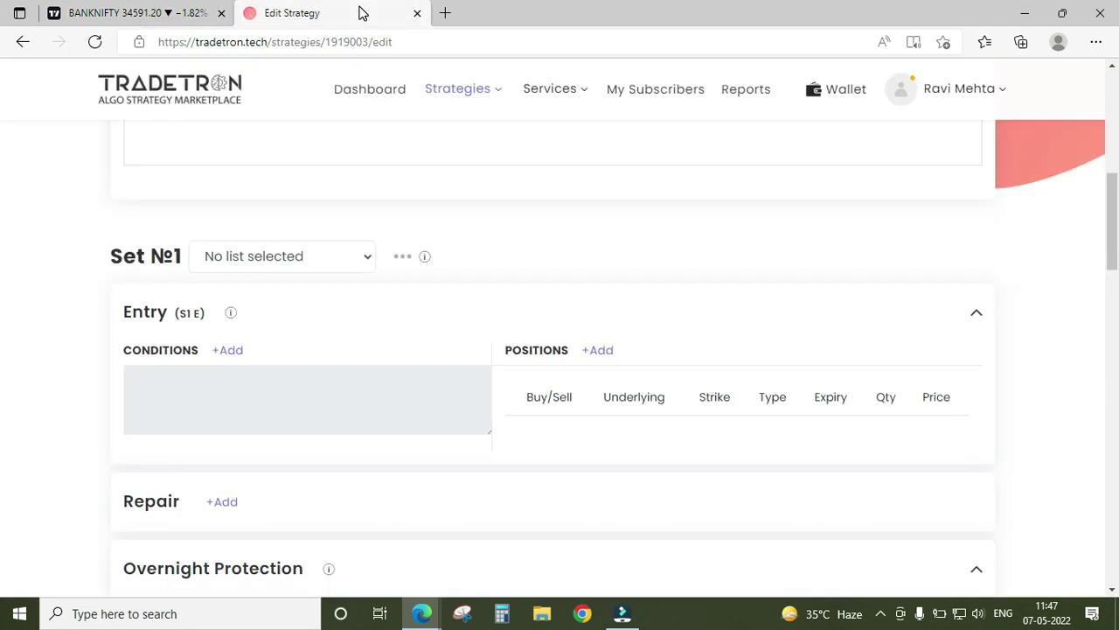
{"action": "left_click", "coordinate": [233, 354]}
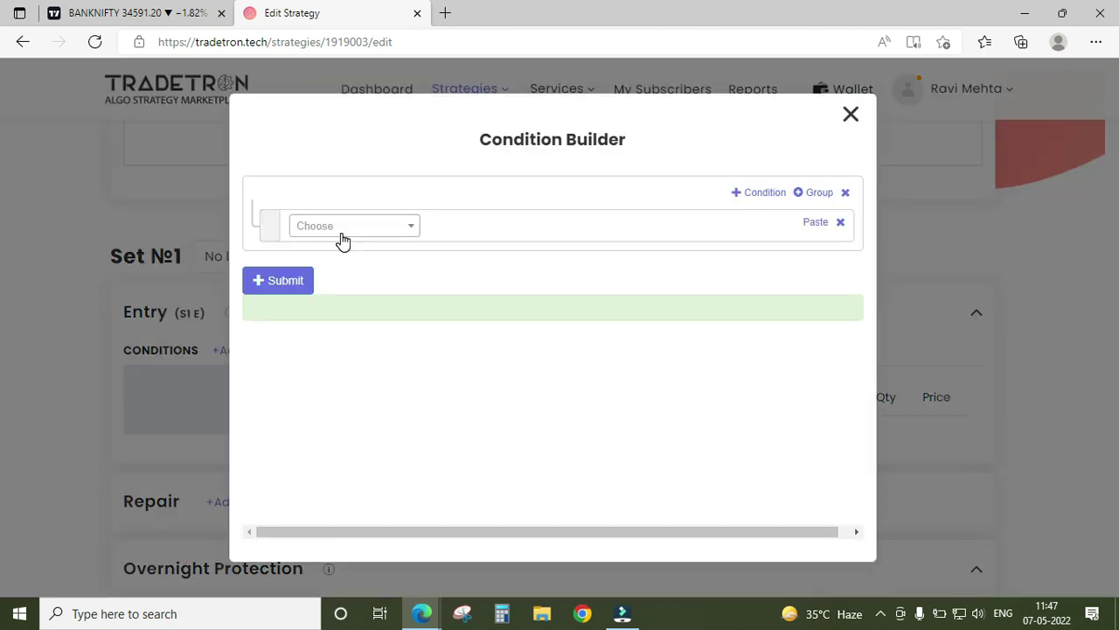
{"action": "left_click", "coordinate": [343, 233]}
{"action": "type", "text": "time"}
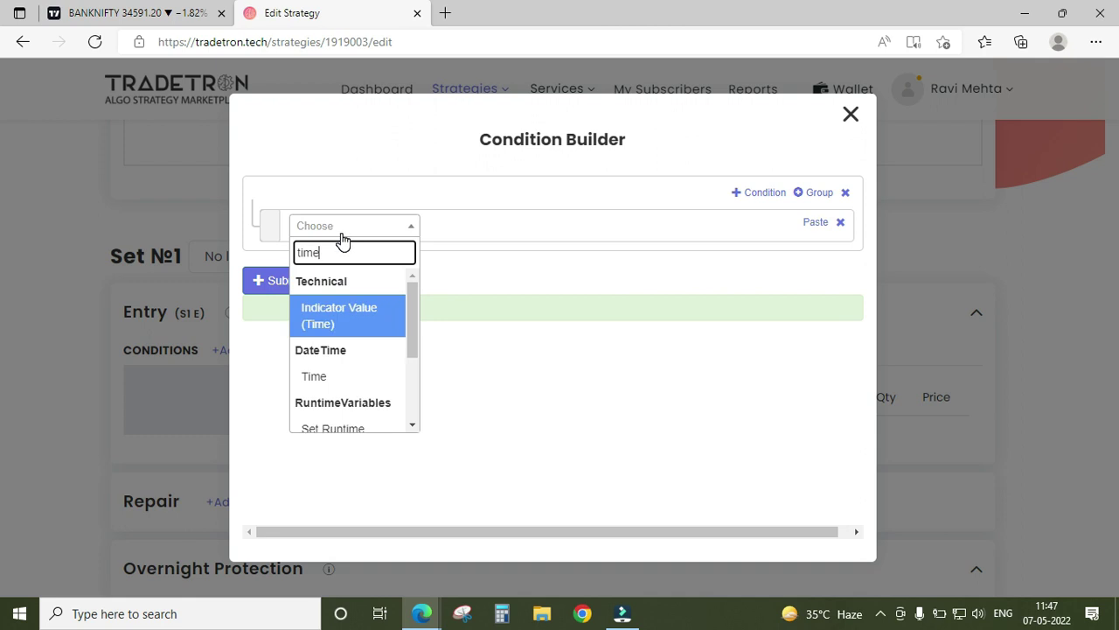
{"action": "key", "text": "Down"}
{"action": "key", "text": "Return"}
{"action": "key", "text": "Return"}
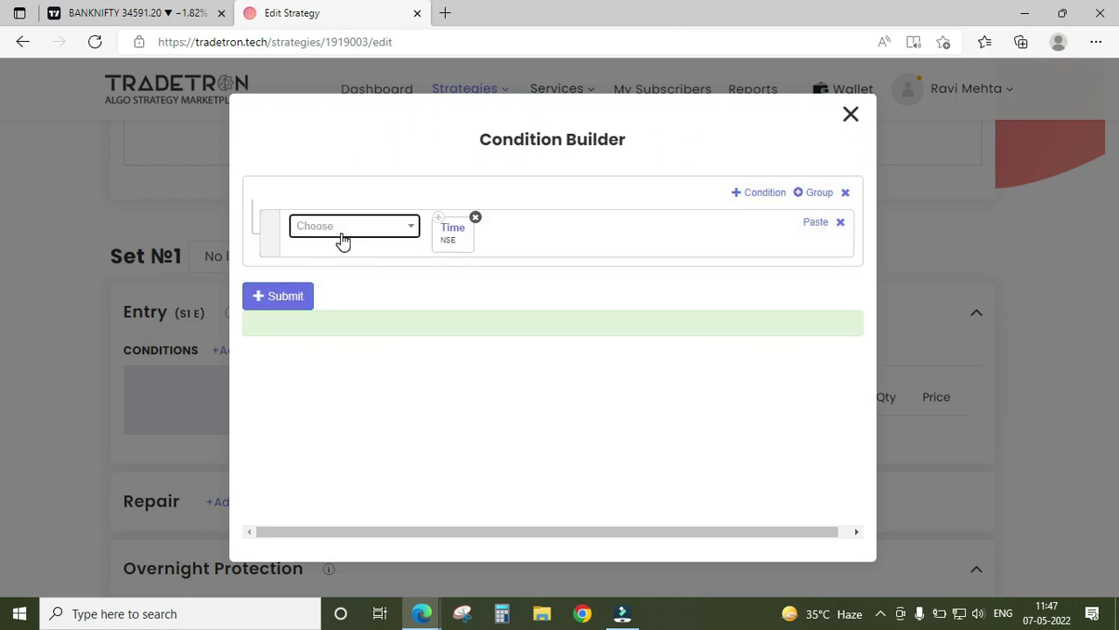
Complete the time condition with the >= comparison and a Number keyword of 916
{"action": "left_click", "coordinate": [342, 233]}
{"action": "type", "text": ">="}
{"action": "key", "text": "Return"}
{"action": "left_click", "coordinate": [343, 233]}
{"action": "type", "text": "num"}
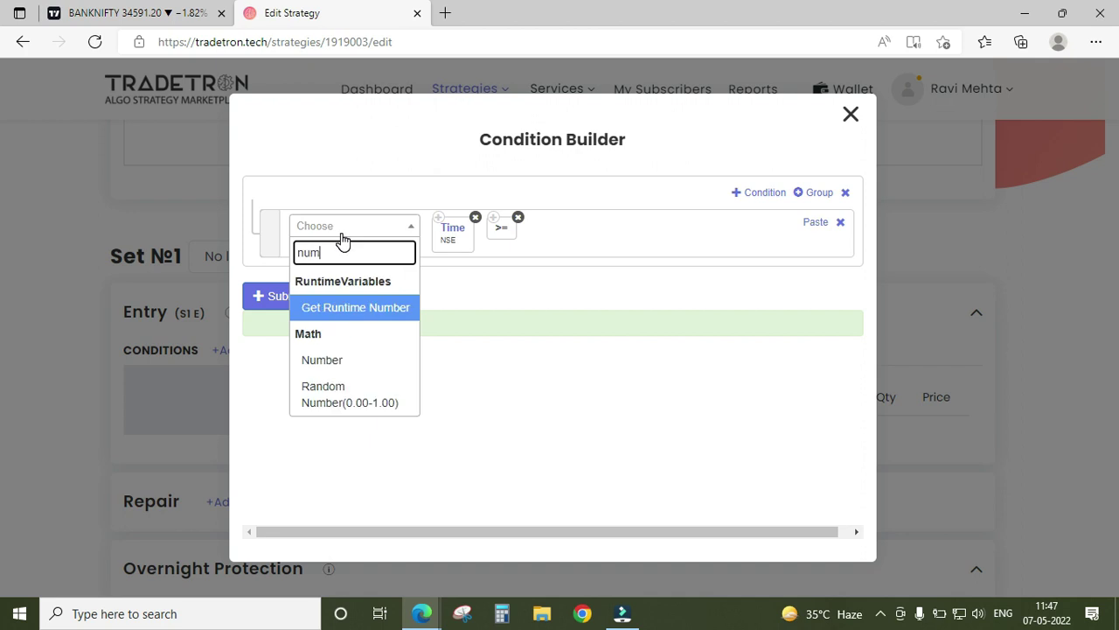
{"action": "key", "text": "Down"}
{"action": "key", "text": "Return"}
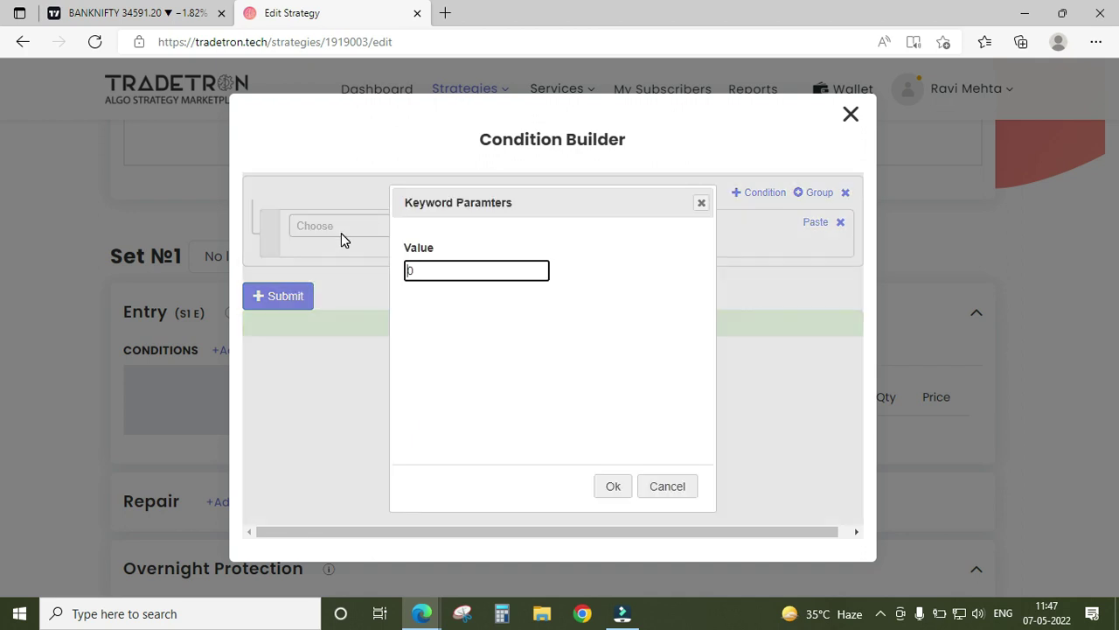
{"action": "key", "text": "BackSpace"}
{"action": "type", "text": "916"}
{"action": "key", "text": "Tab"}
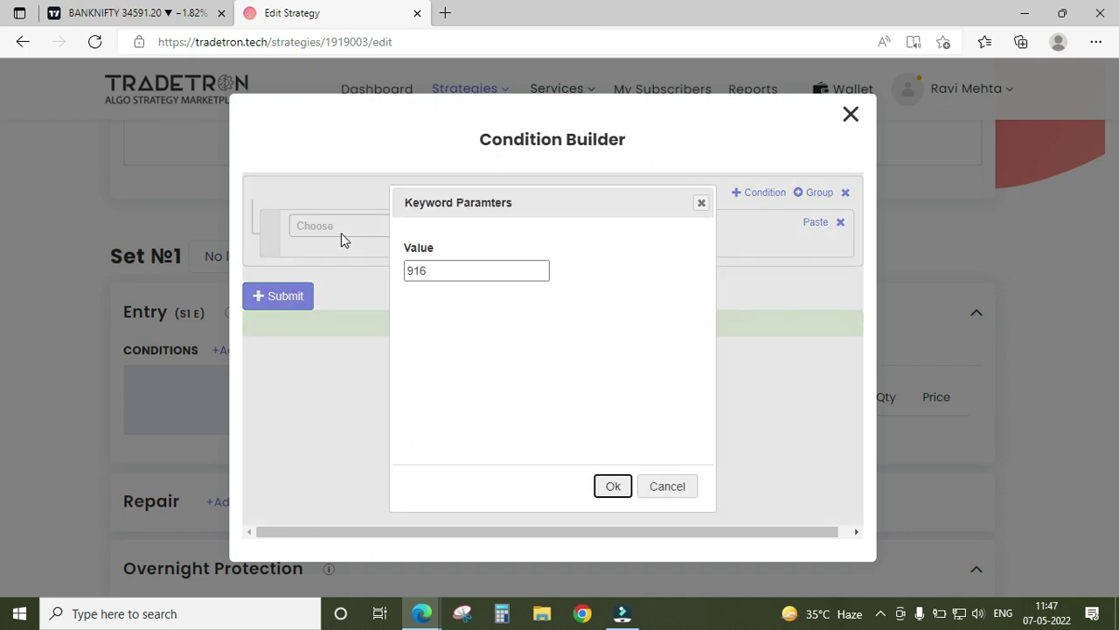
{"action": "key", "text": "Return"}
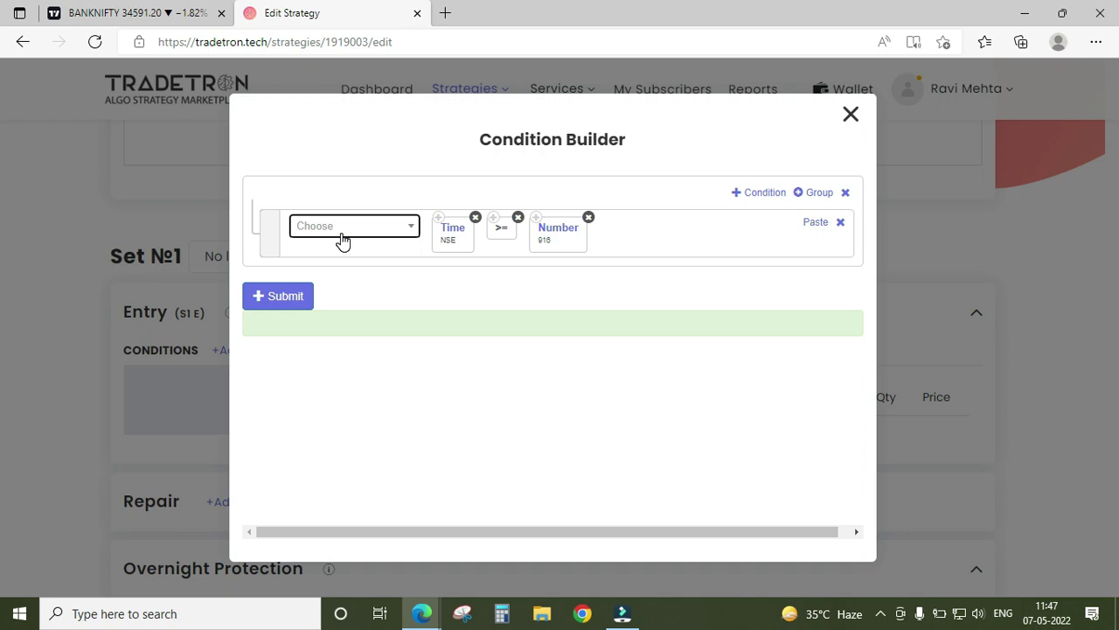
Add a second AND condition to the entry and choose the Get Runtime keyword for it
{"action": "left_click", "coordinate": [746, 196]}
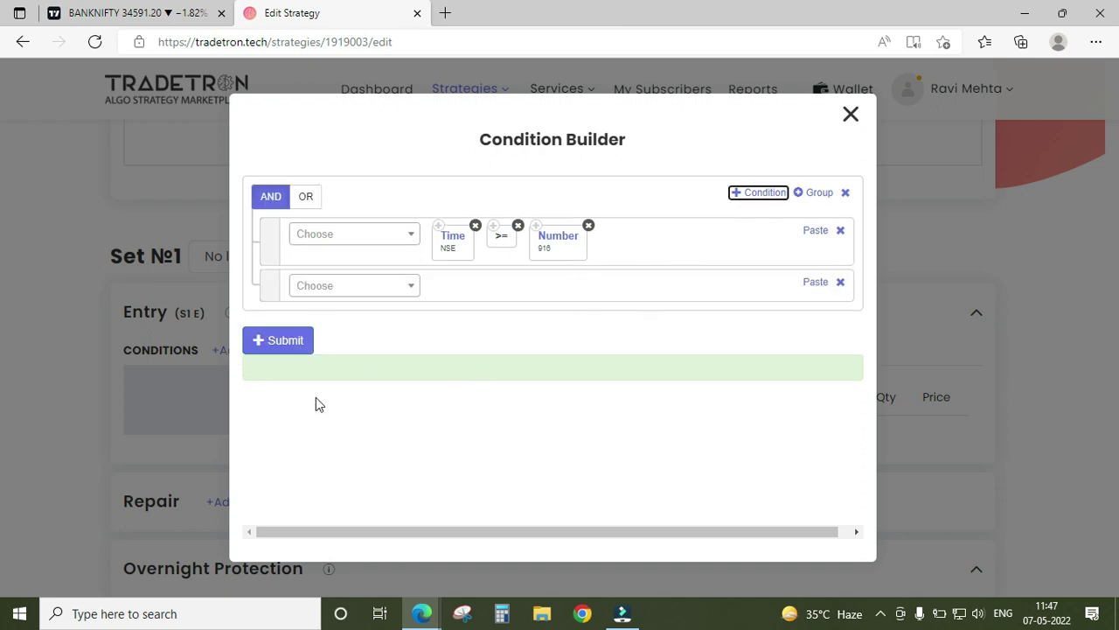
{"action": "left_click", "coordinate": [388, 289]}
{"action": "type", "text": "get"}
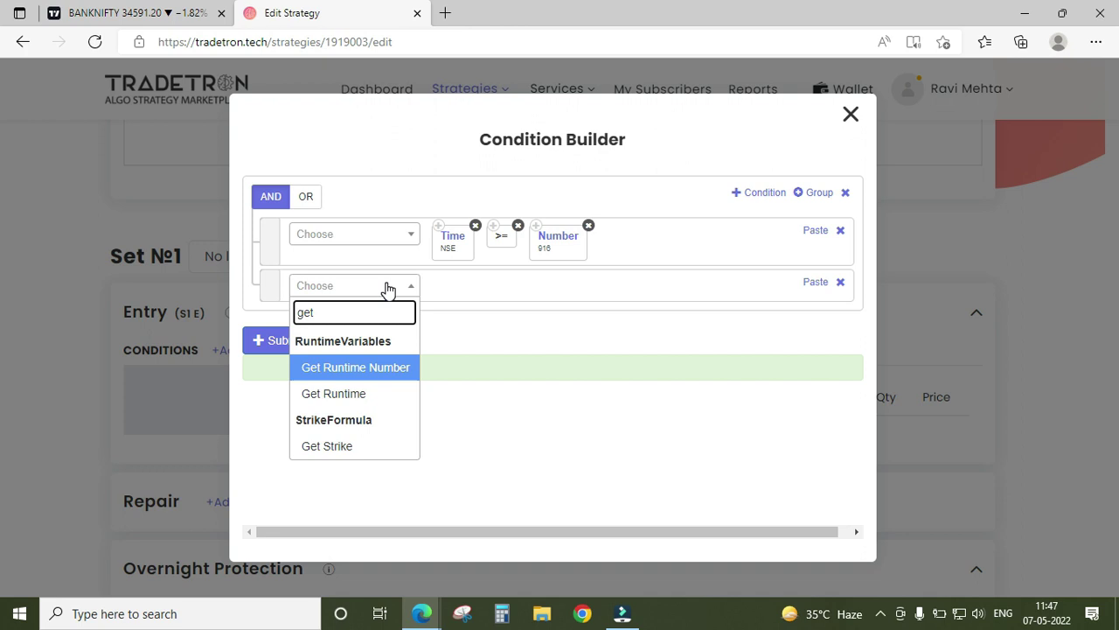
{"action": "key", "text": "Down"}
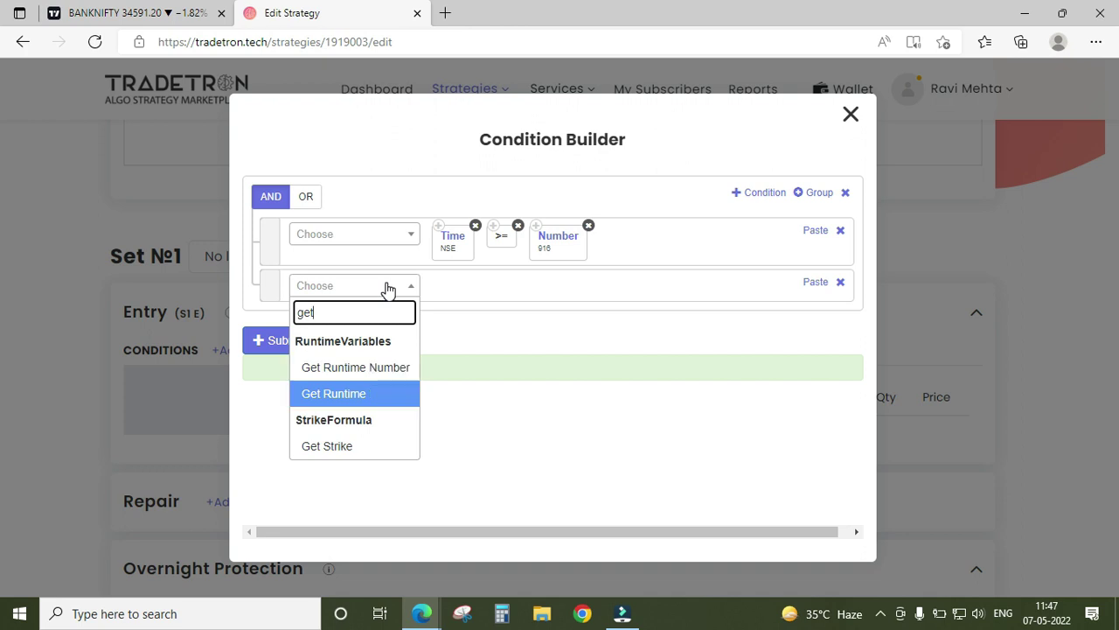
{"action": "key", "text": "Return"}
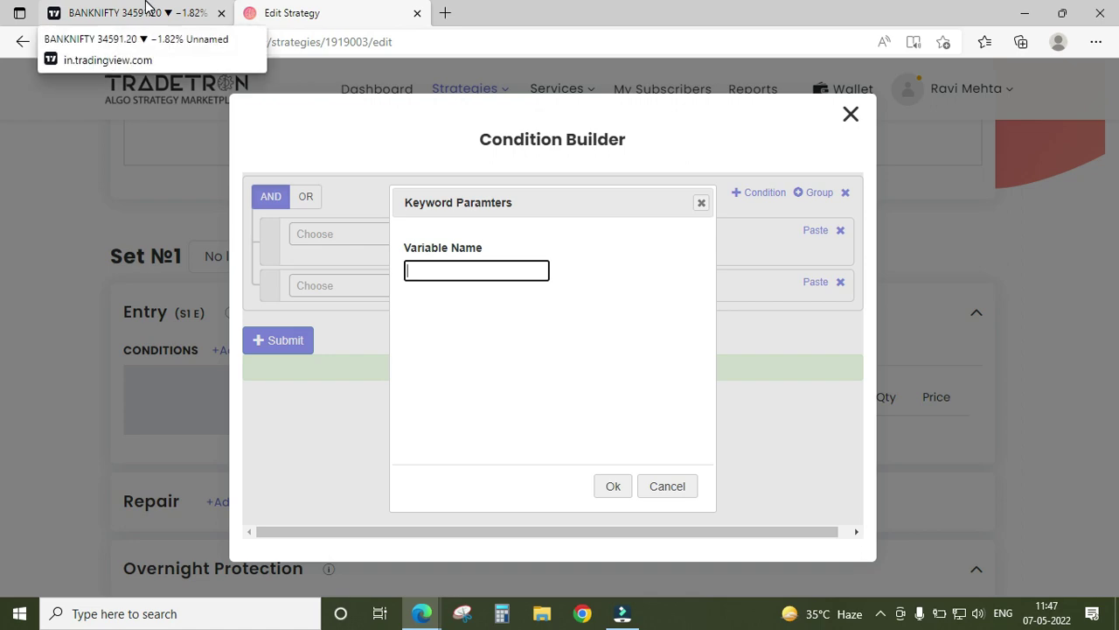
Copy the key "supertrend" from the buy signal alert message in TradingView and enter it as the Get Runtime variable name in Tradetron
{"action": "left_click", "coordinate": [146, 7]}
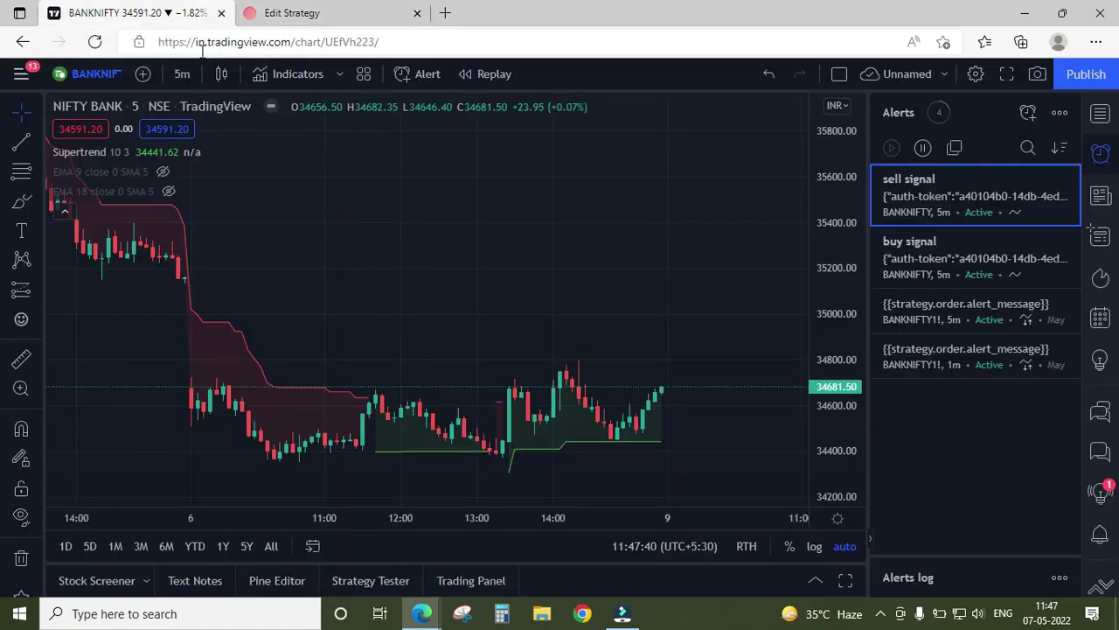
{"action": "double_click", "coordinate": [904, 256]}
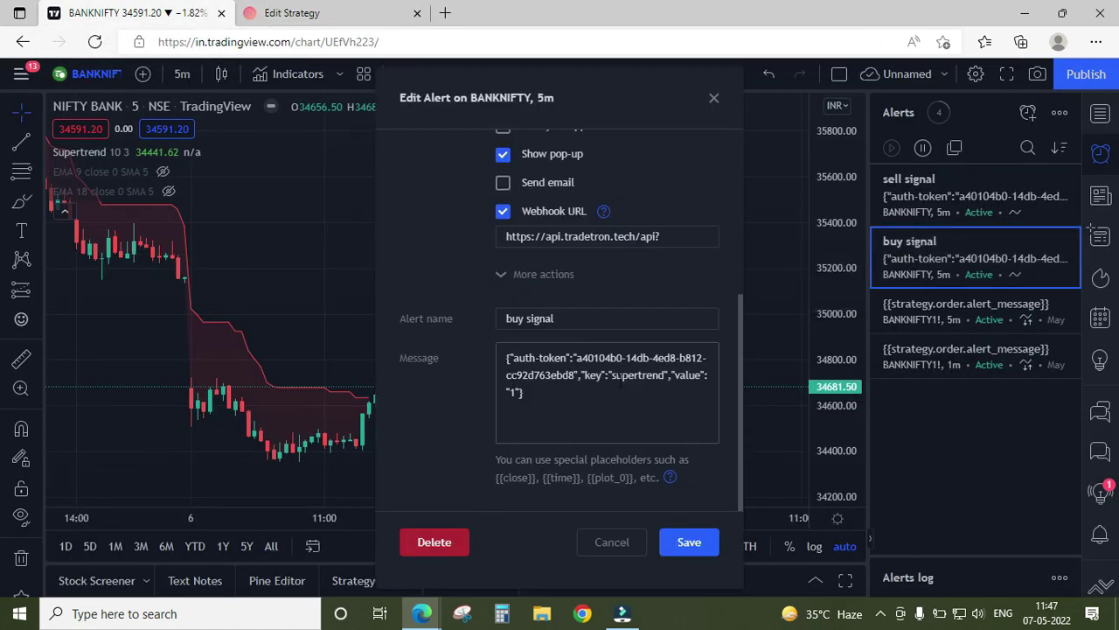
{"action": "left_click_drag", "start_coordinate": [612, 376], "coordinate": [665, 375]}
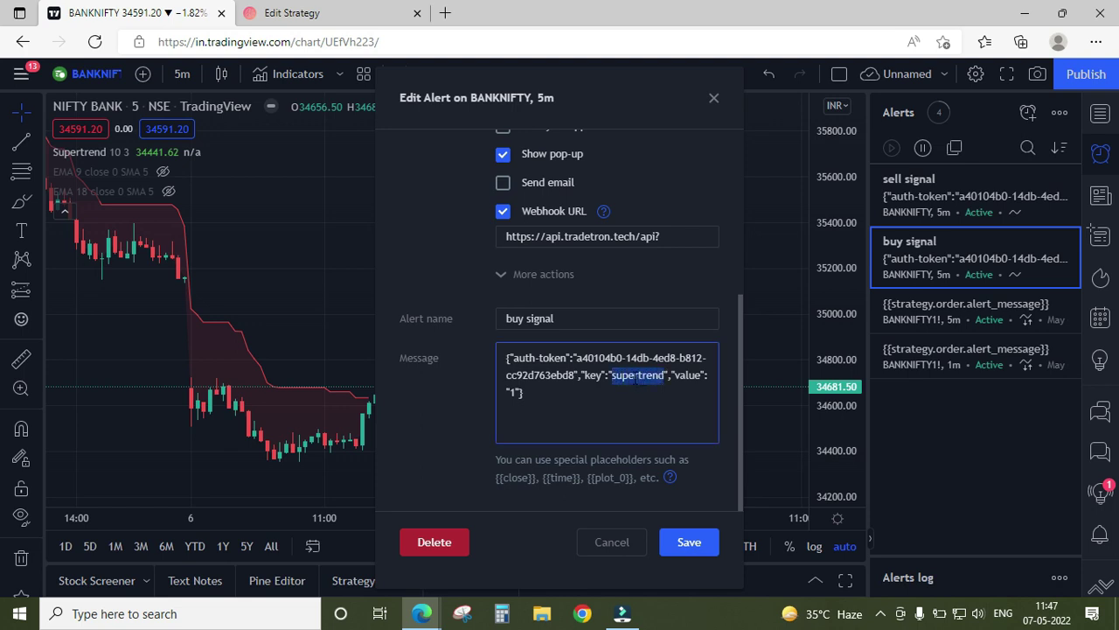
{"action": "left_click", "coordinate": [369, 17]}
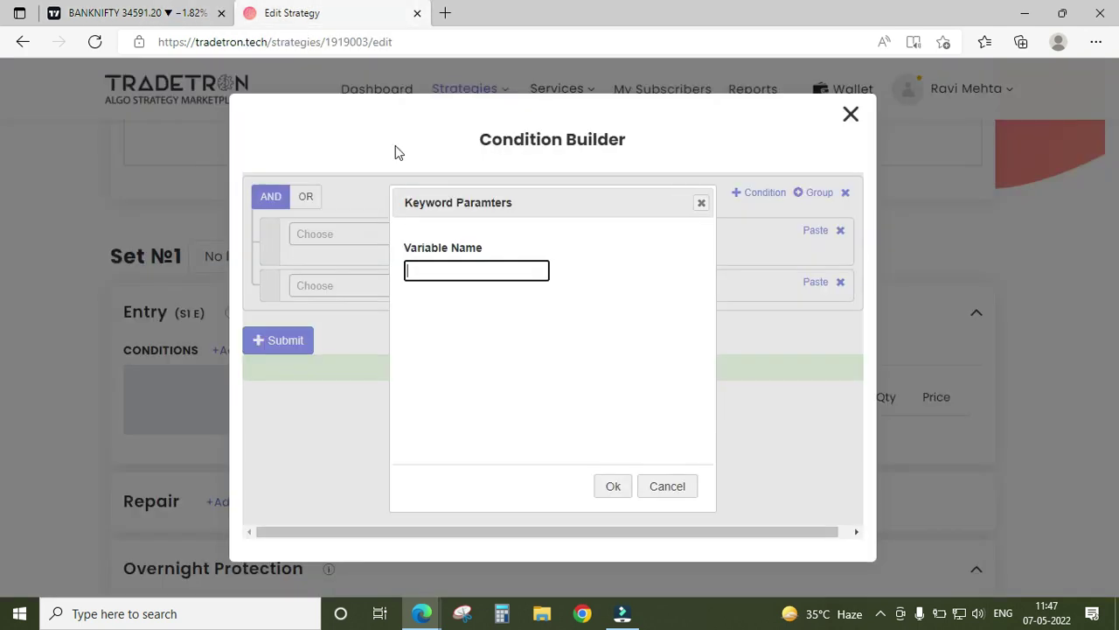
{"action": "double_click", "coordinate": [495, 267]}
{"action": "left_click", "coordinate": [613, 486]}
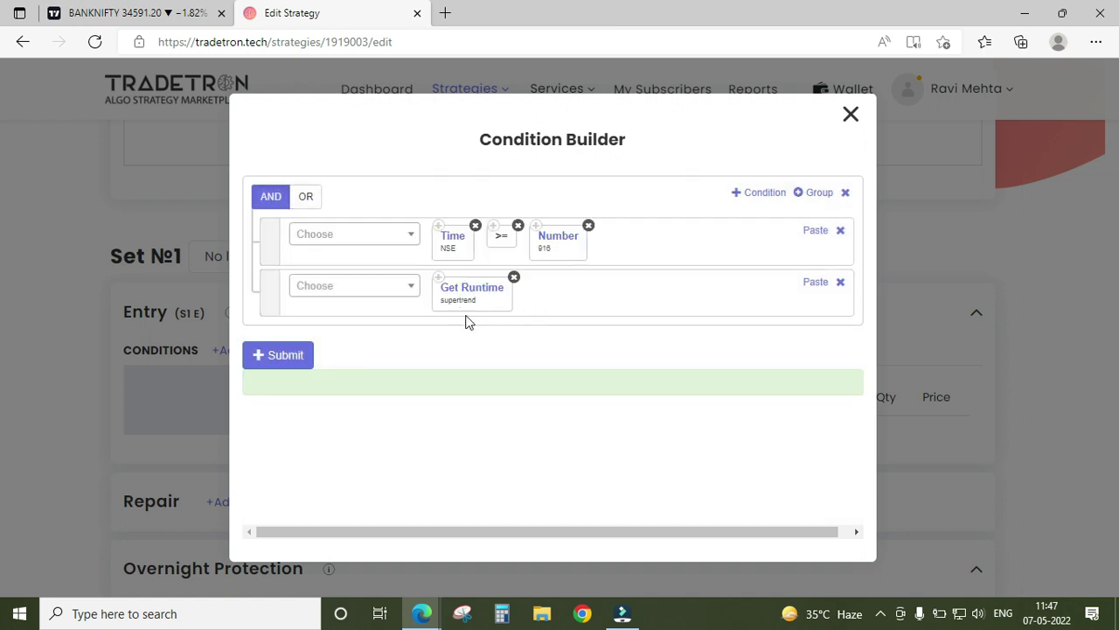
Append the equals comparison after Get Runtime supertrend in the second condition
{"action": "left_click", "coordinate": [351, 289]}
{"action": "type", "text": "="}
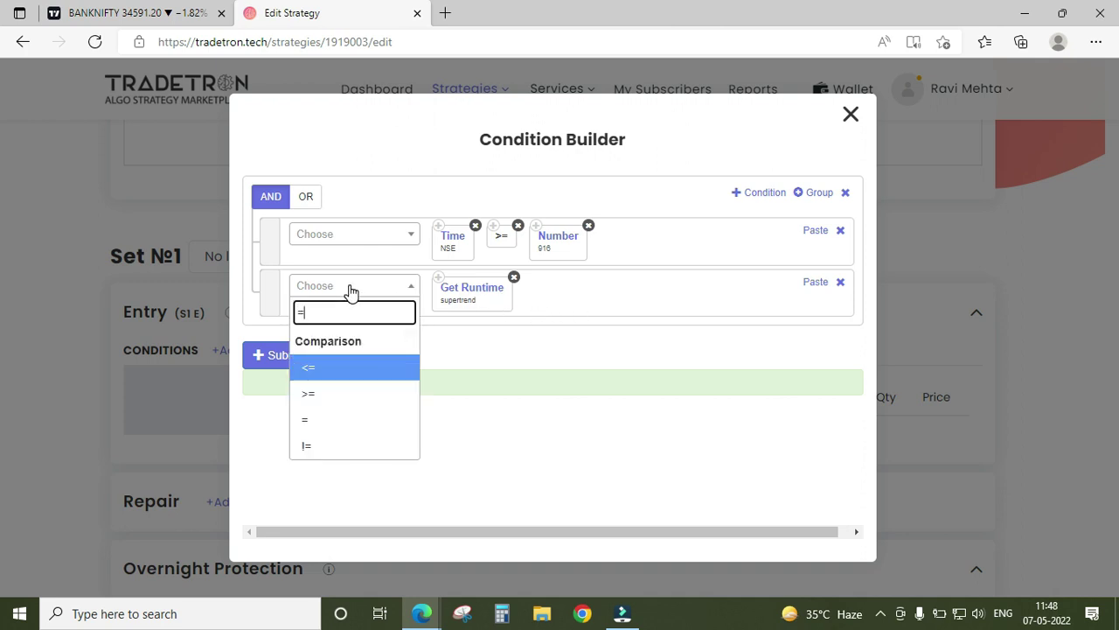
{"action": "key", "text": "Down"}
{"action": "key", "text": "Down"}
{"action": "key", "text": "Return"}
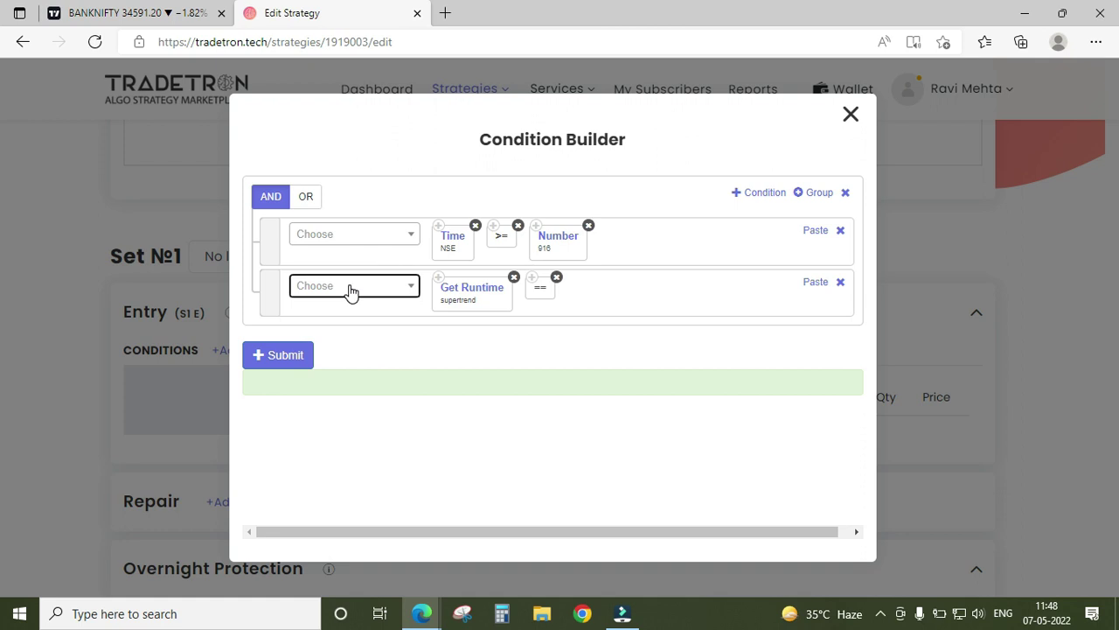
Complete the second condition with a Number keyword of 1, submit the entry conditions and close the Condition Builder
{"action": "left_click", "coordinate": [351, 289]}
{"action": "type", "text": "number"}
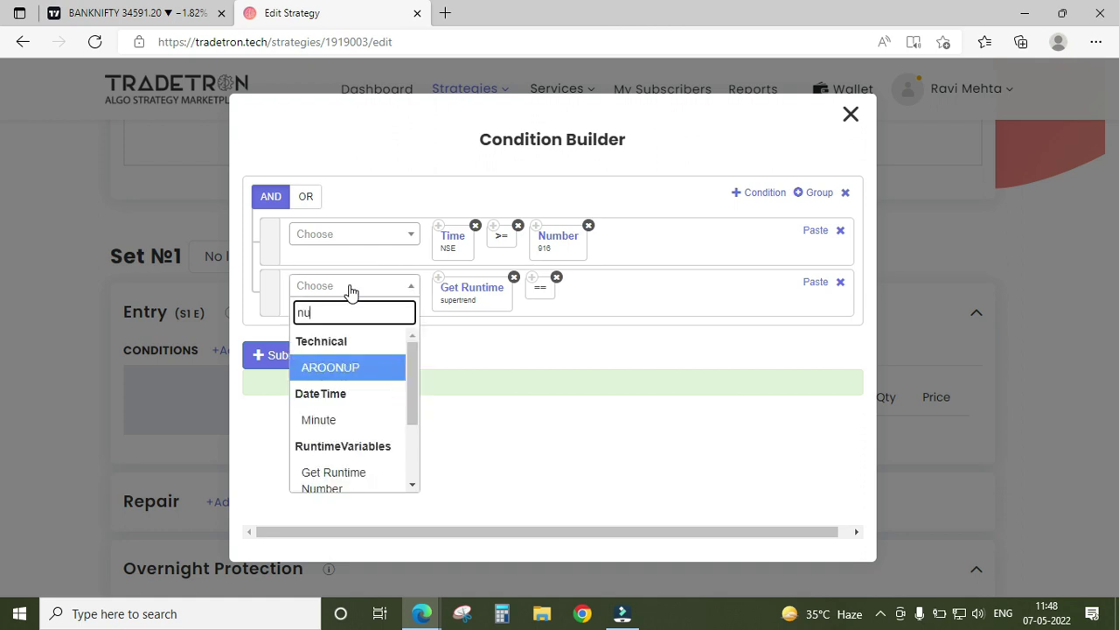
{"action": "key", "text": "Down"}
{"action": "key", "text": "Return"}
{"action": "key", "text": "Delete"}
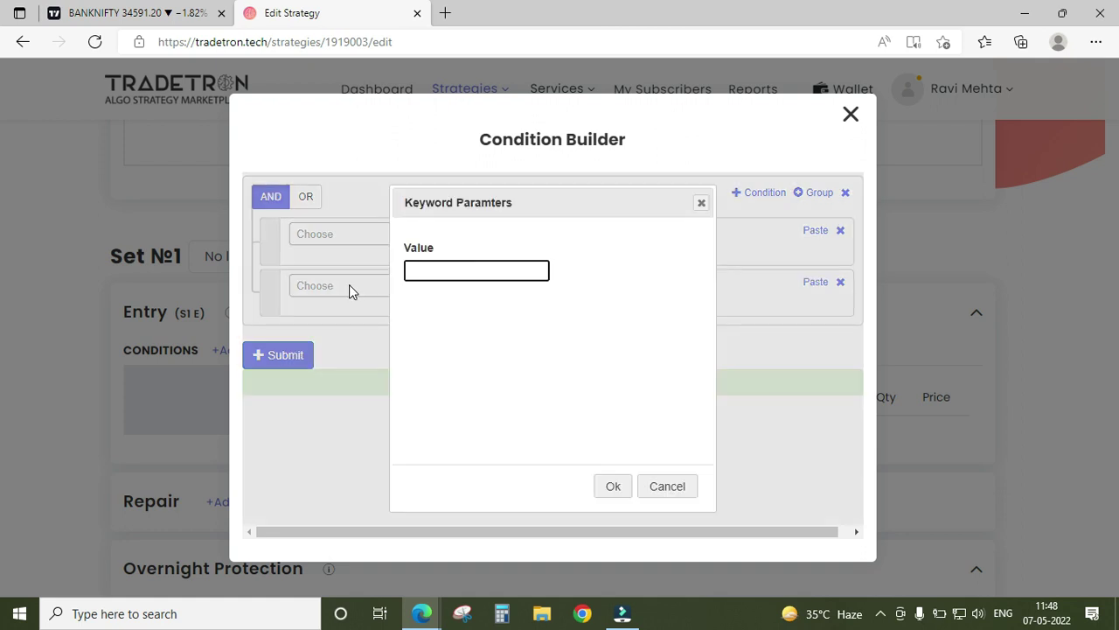
{"action": "type", "text": "1"}
{"action": "key", "text": "Tab"}
{"action": "key", "text": "Return"}
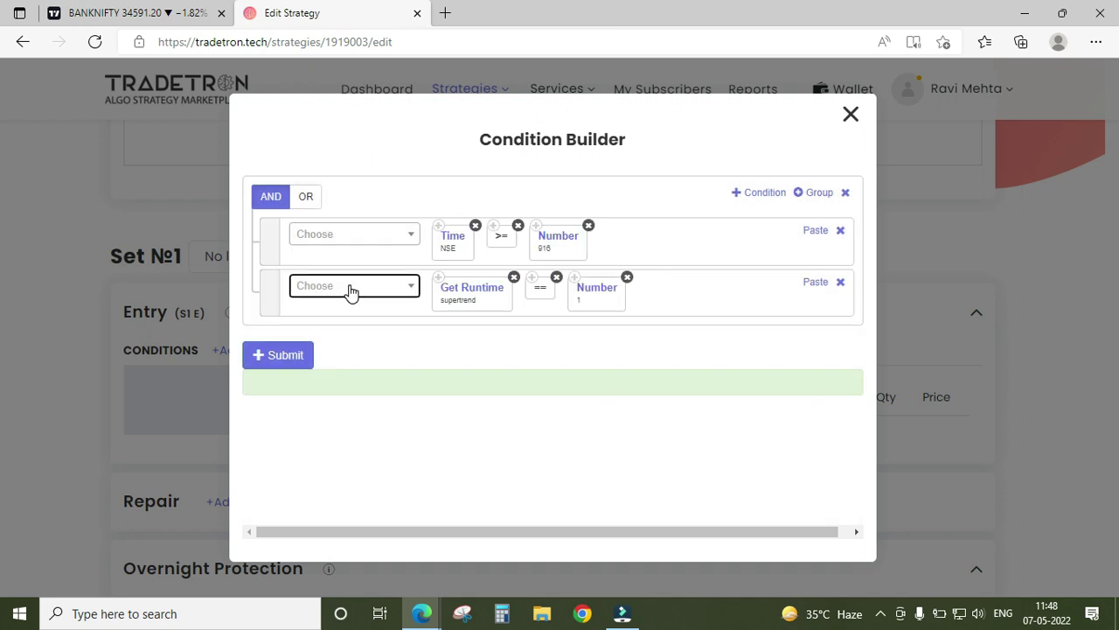
{"action": "left_click", "coordinate": [427, 354]}
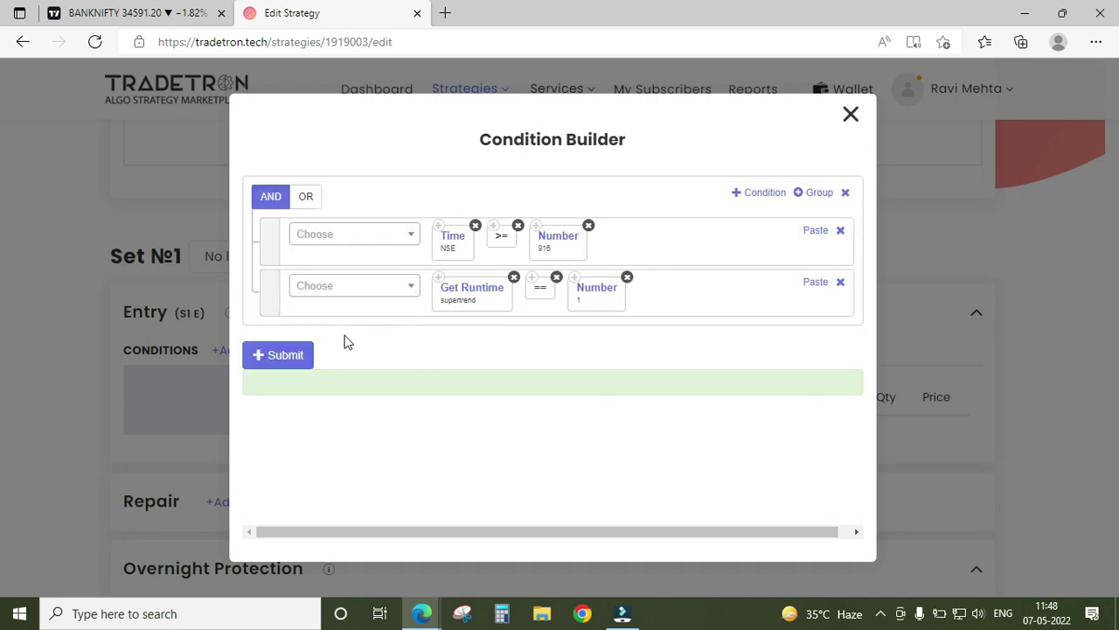
{"action": "left_click", "coordinate": [297, 357]}
{"action": "left_click", "coordinate": [851, 115]}
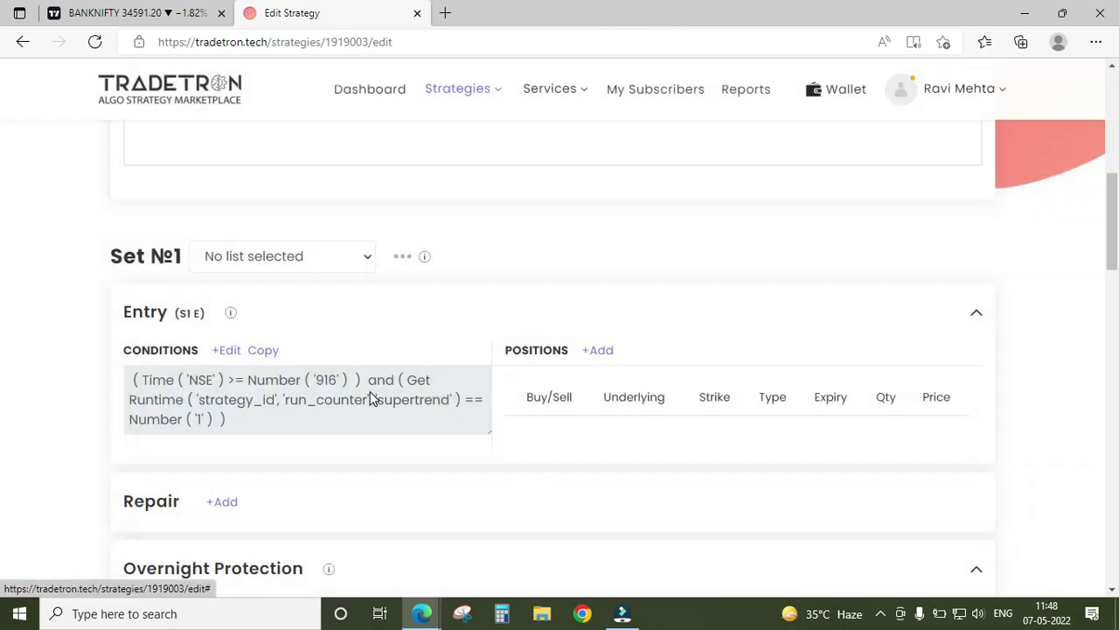
Start a new entry position for Set 1 on the NFO exchange as a Sell of type Put
{"action": "left_click", "coordinate": [604, 350]}
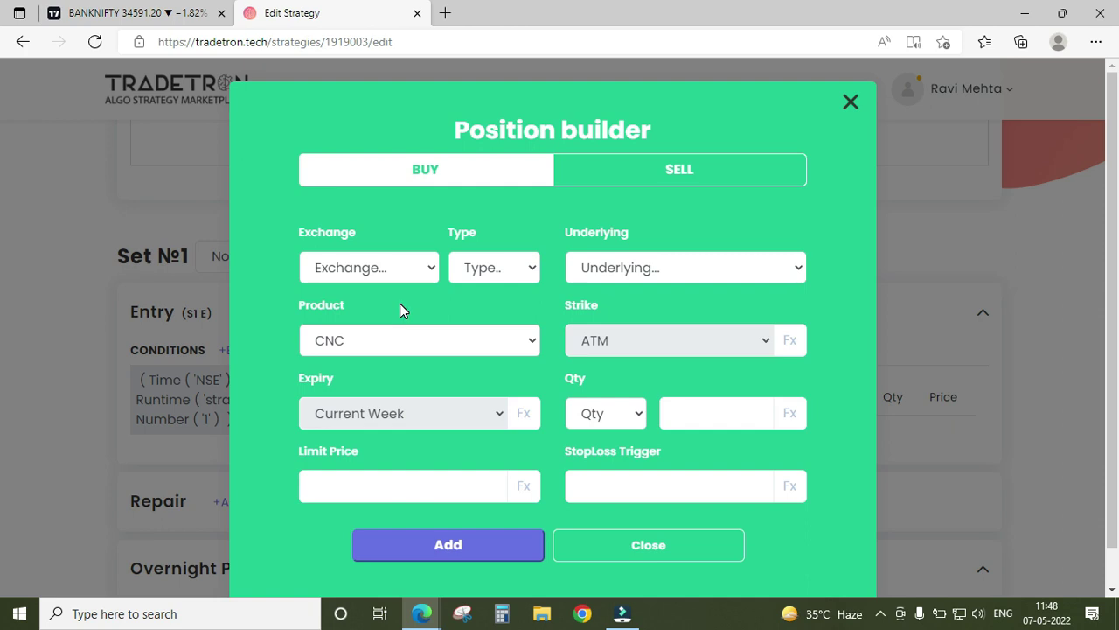
{"action": "left_click", "coordinate": [370, 271]}
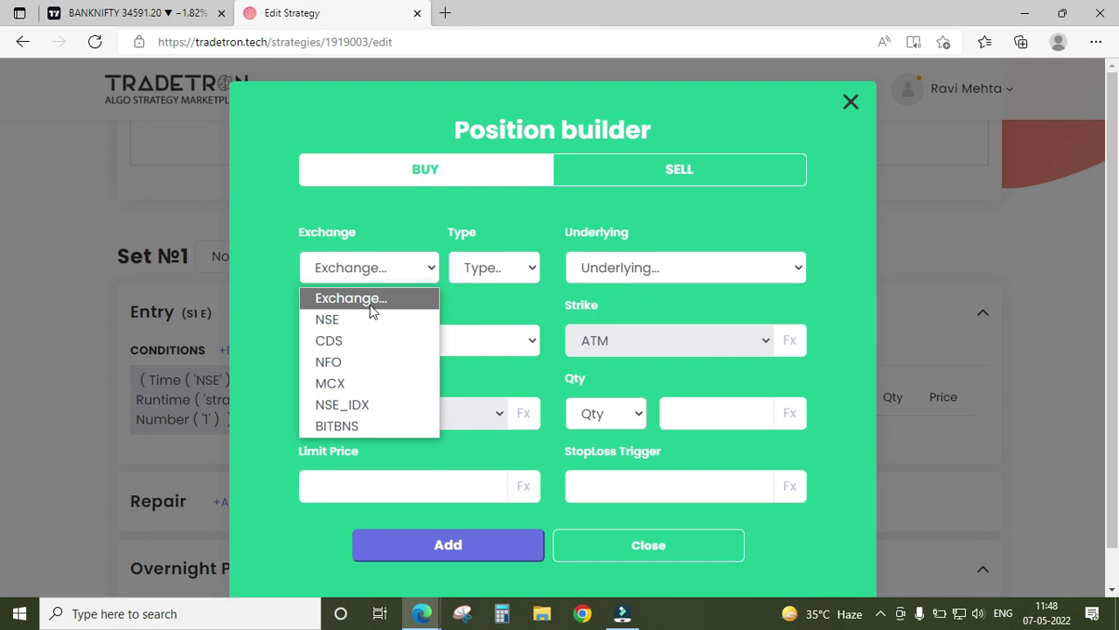
{"action": "left_click", "coordinate": [341, 366]}
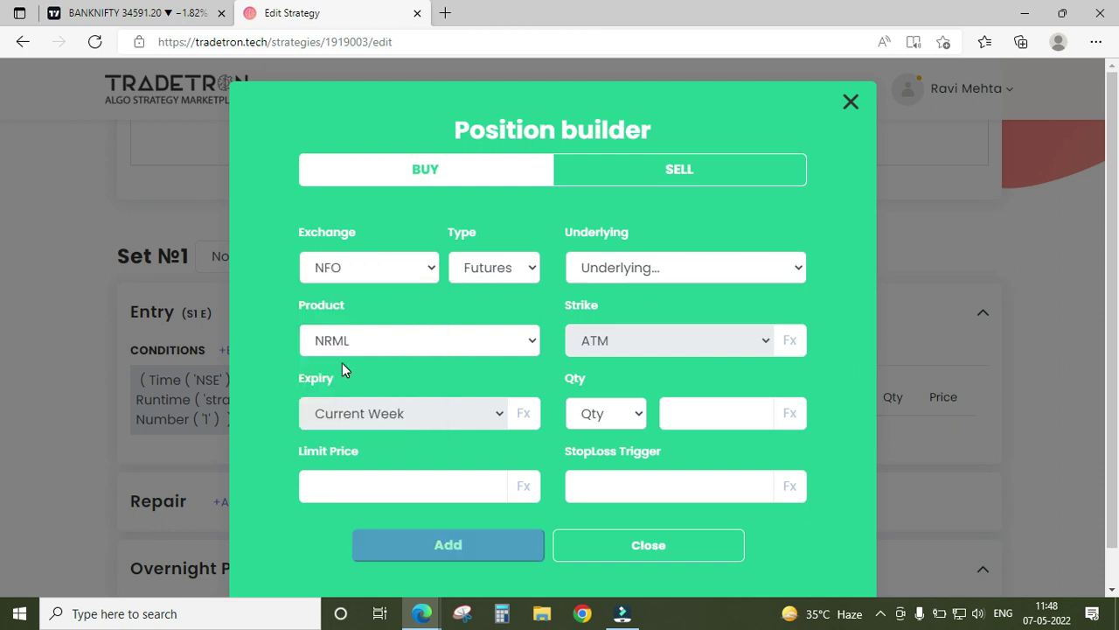
{"action": "left_click", "coordinate": [498, 272]}
{"action": "left_click", "coordinate": [481, 326]}
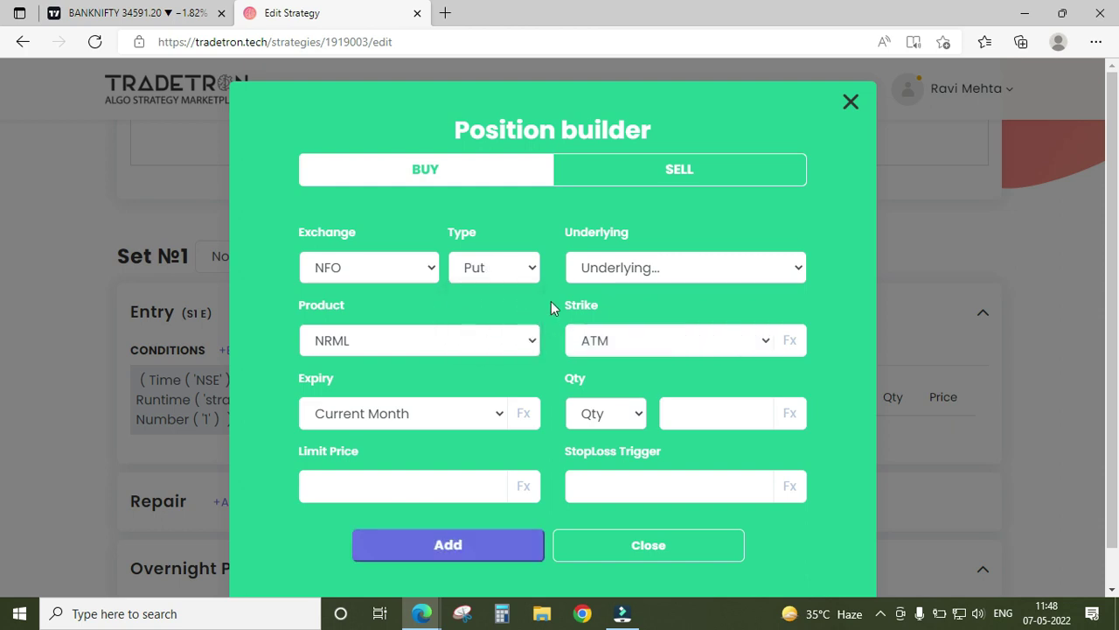
{"action": "left_click", "coordinate": [675, 180]}
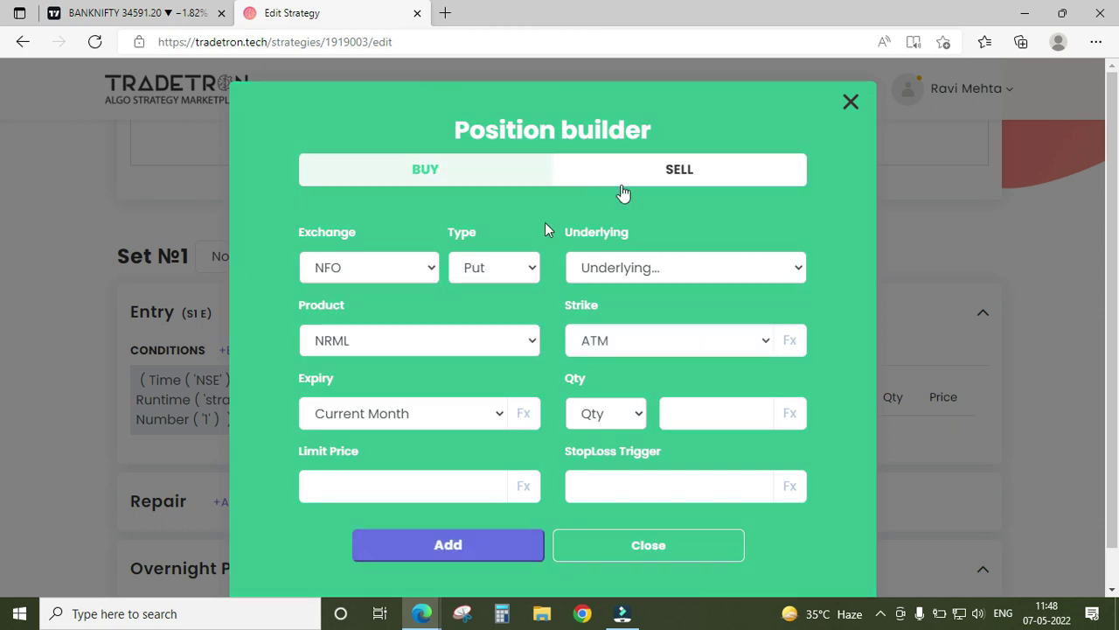
Choose NIFTY BANK as the position's underlying and set its expiry to Current Week
{"action": "left_click", "coordinate": [654, 273]}
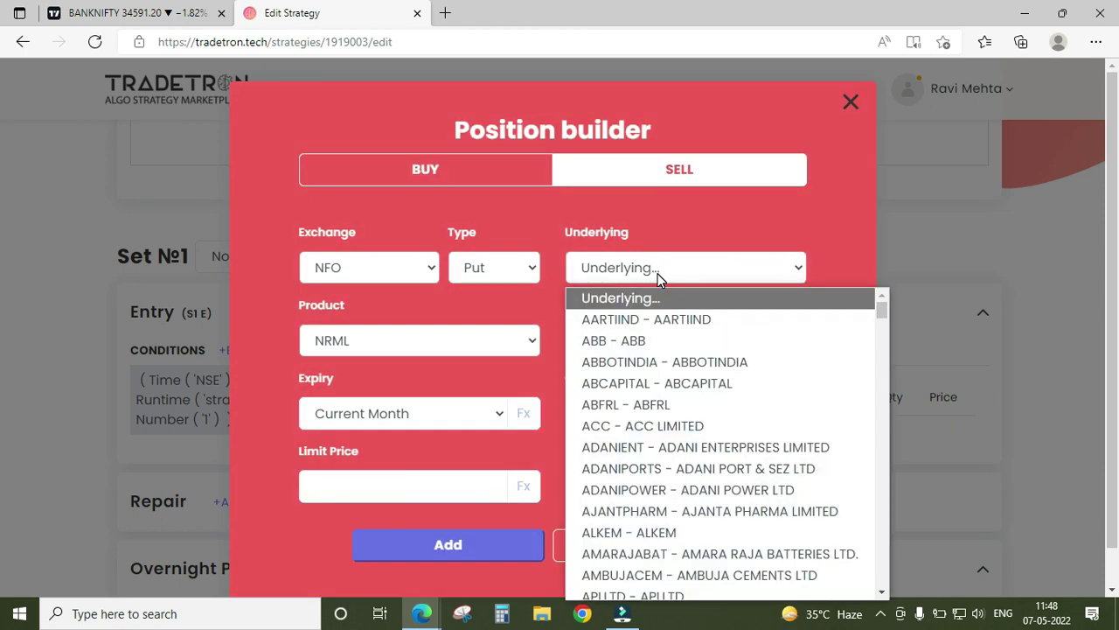
{"action": "type", "text": "nifty"}
{"action": "key", "text": "Down"}
{"action": "key", "text": "Return"}
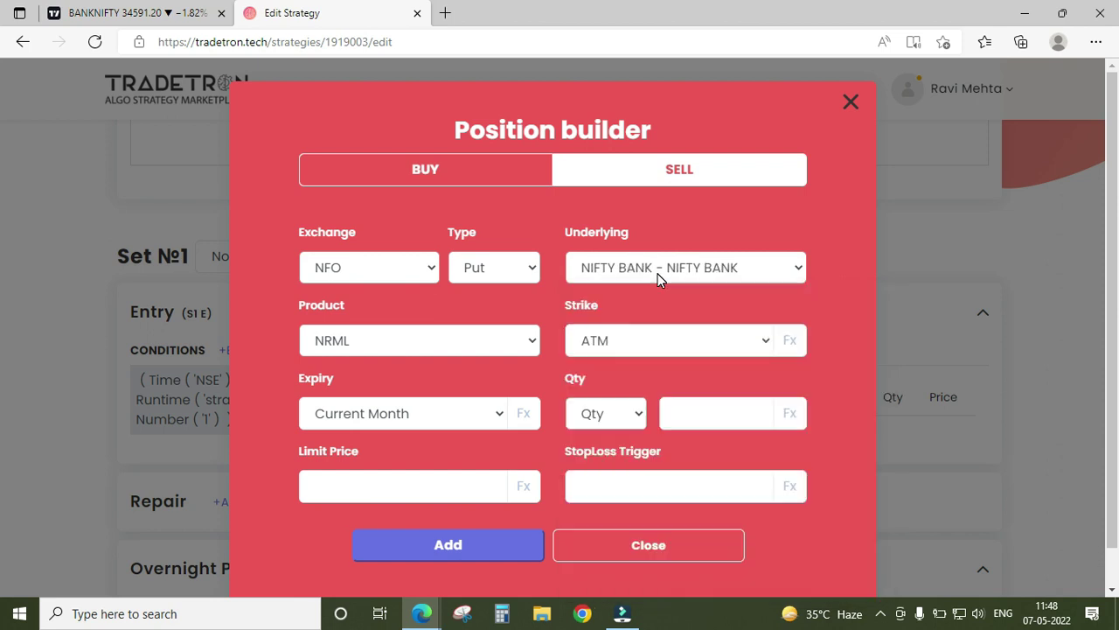
{"action": "left_click", "coordinate": [420, 417]}
{"action": "left_click", "coordinate": [407, 121]}
Set the position quantity to 1 lot, add the position to the Set 1 entry and close the Position builder
{"action": "left_click", "coordinate": [596, 410]}
{"action": "left_click", "coordinate": [610, 487]}
{"action": "left_click", "coordinate": [683, 406]}
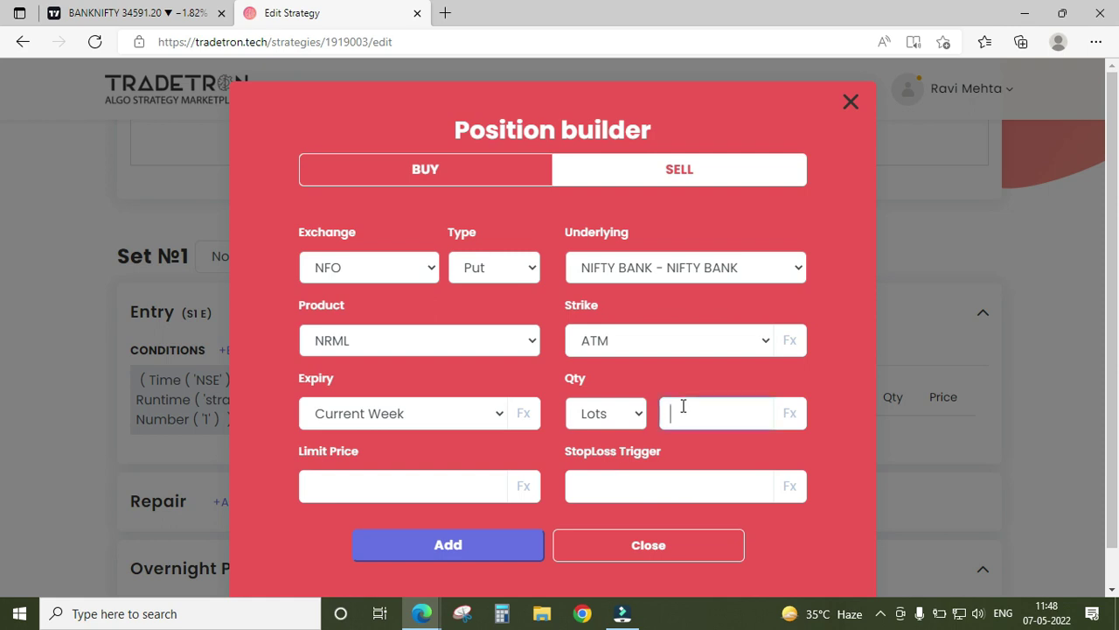
{"action": "type", "text": "1"}
{"action": "left_click", "coordinate": [453, 547]}
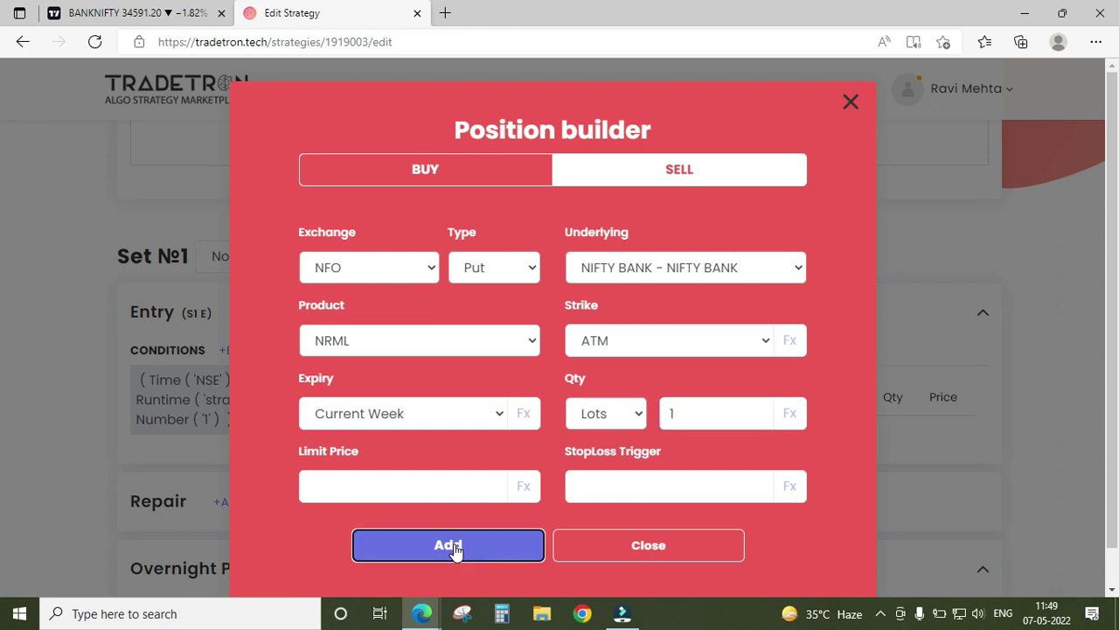
{"action": "left_click", "coordinate": [602, 558]}
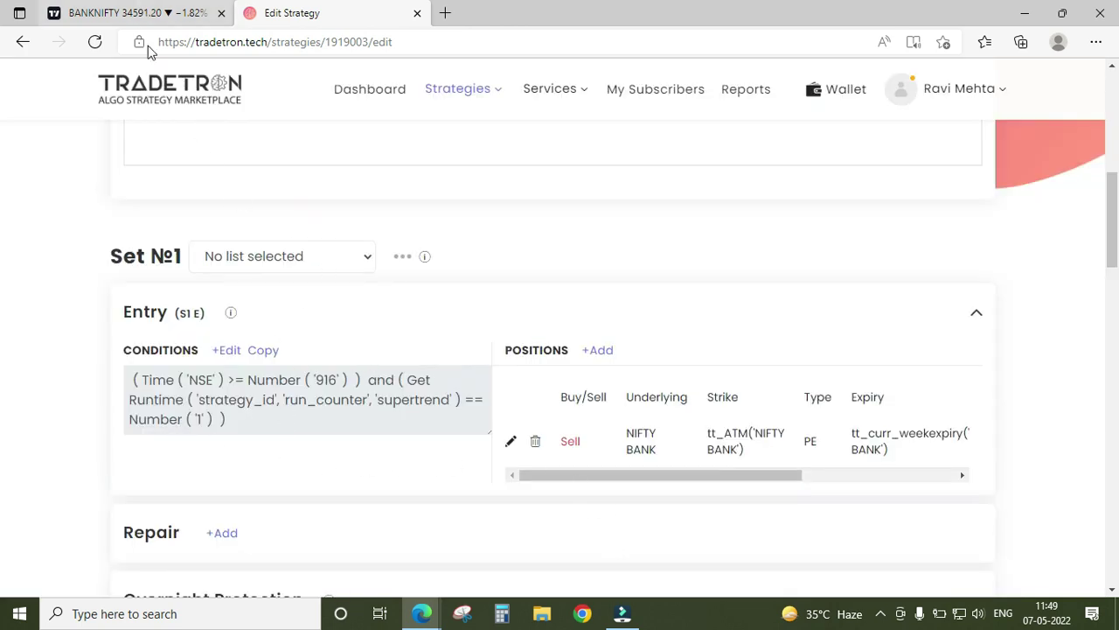
Add a new set to the strategy below the first one
{"action": "scroll", "coordinate": [452, 387], "scroll_direction": "down", "scroll_amount": 1}
{"action": "left_click_drag", "start_coordinate": [626, 352], "coordinate": [757, 368]}
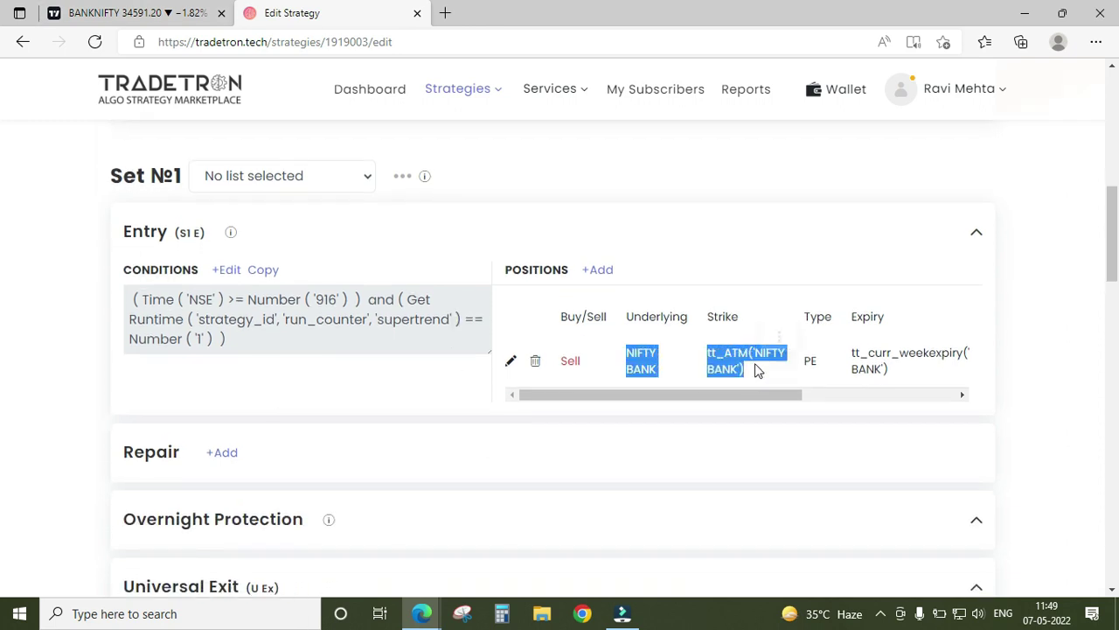
{"action": "left_click", "coordinate": [574, 345]}
{"action": "scroll", "coordinate": [574, 346], "scroll_direction": "down", "scroll_amount": 1}
{"action": "scroll", "coordinate": [790, 454], "scroll_direction": "down", "scroll_amount": 3}
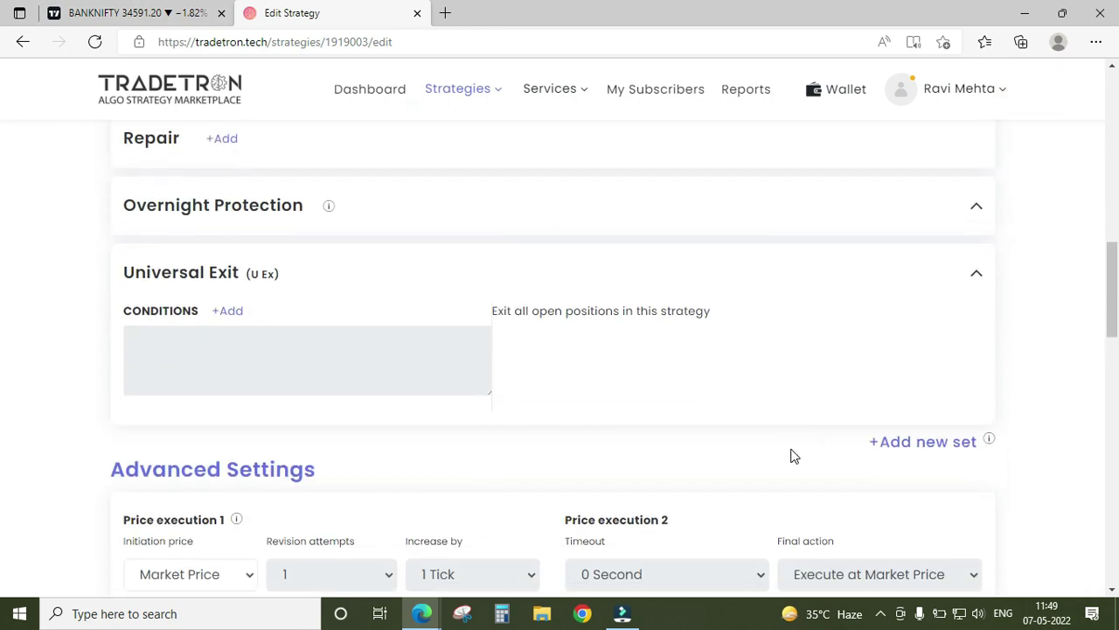
{"action": "left_click", "coordinate": [917, 435]}
{"action": "scroll", "coordinate": [644, 408], "scroll_direction": "up", "scroll_amount": 3}
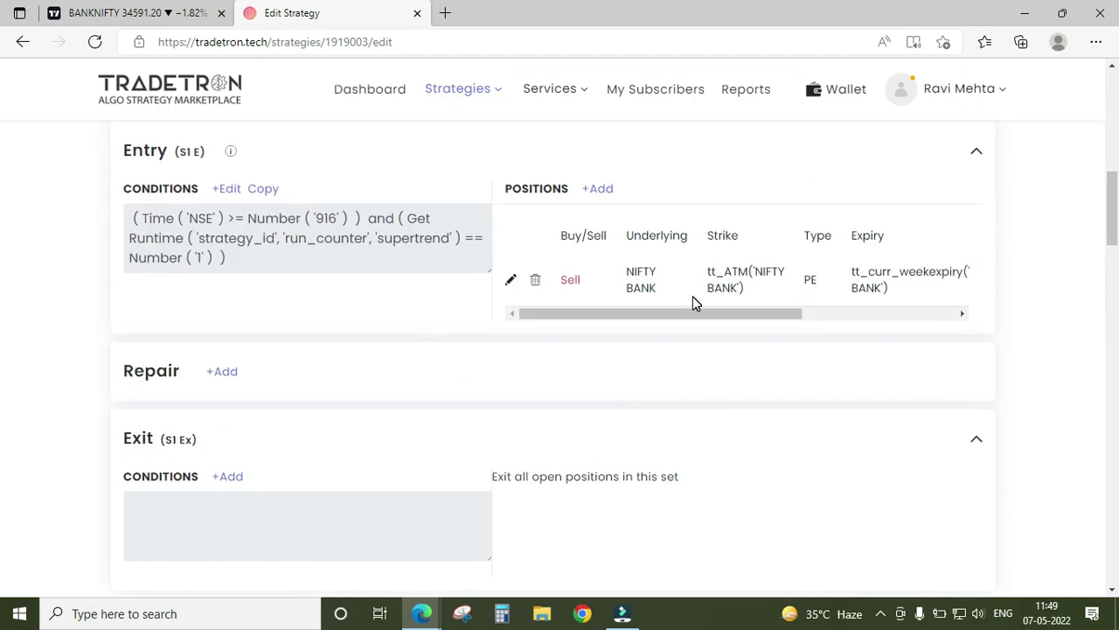
Switch to TradingView, close the buy signal alert editor and examine the Supertrend changes on the BANKNIFTY chart
{"action": "left_click", "coordinate": [88, 12]}
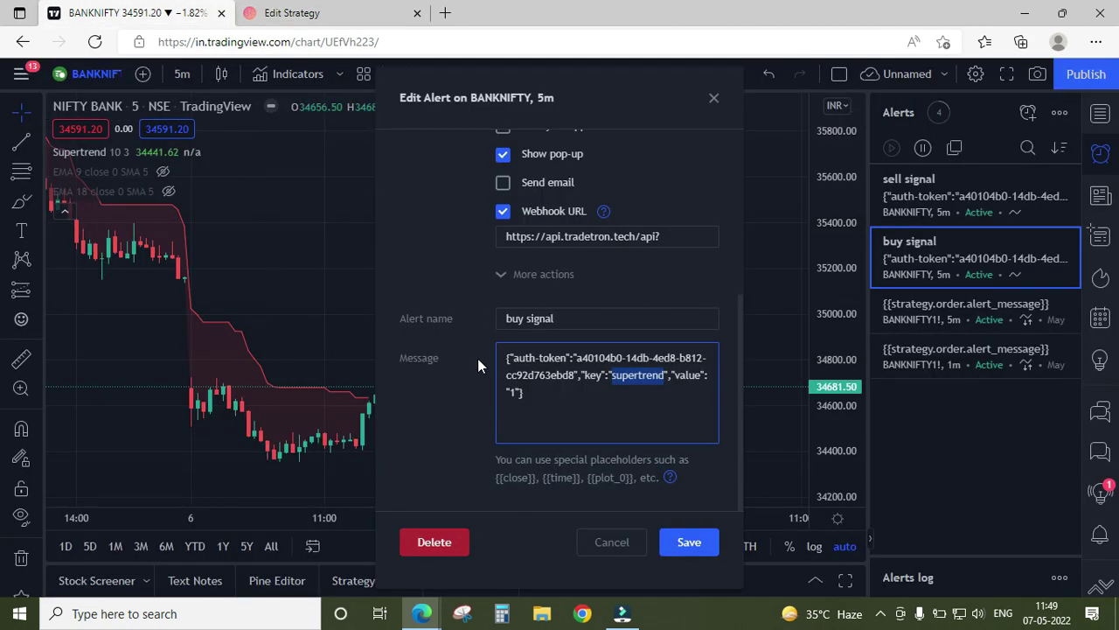
{"action": "left_click", "coordinate": [713, 97]}
{"action": "left_click_drag", "start_coordinate": [361, 287], "coordinate": [459, 291]}
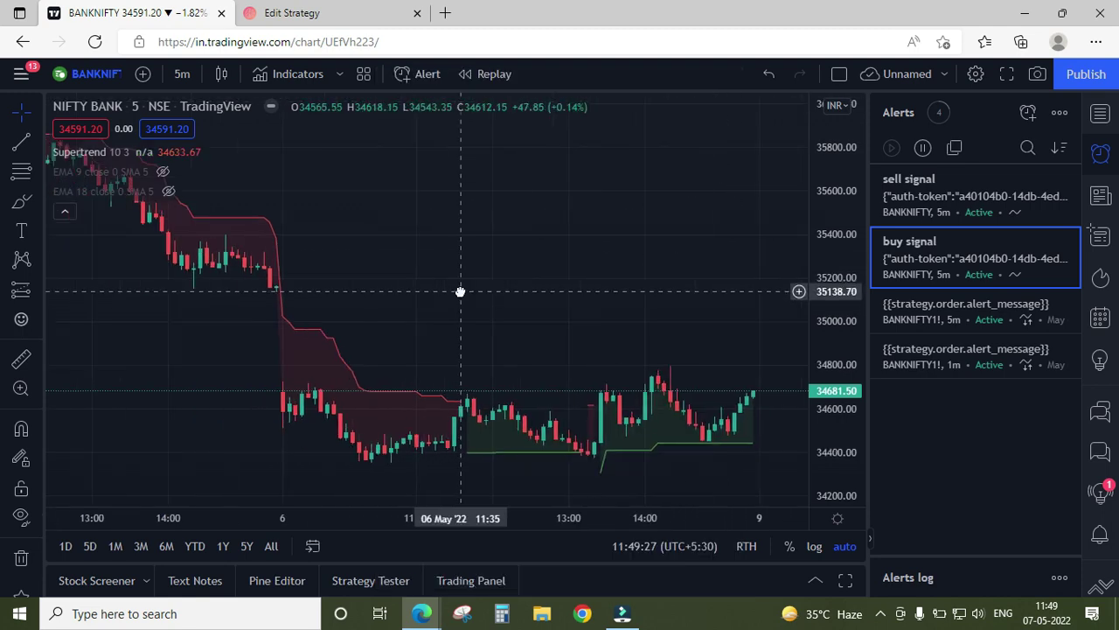
{"action": "scroll", "coordinate": [460, 292], "scroll_direction": "up", "scroll_amount": 2}
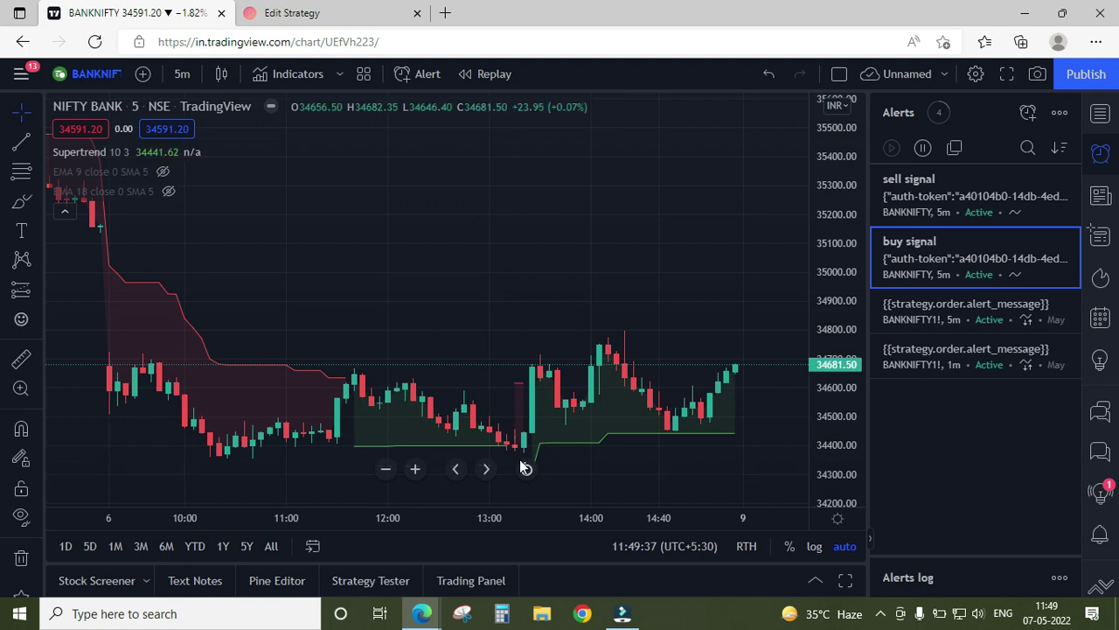
Back in Tradetron, start the Set 1 exit condition with a Get Runtime keyword using the variable name supertrend
{"action": "left_click", "coordinate": [316, 13]}
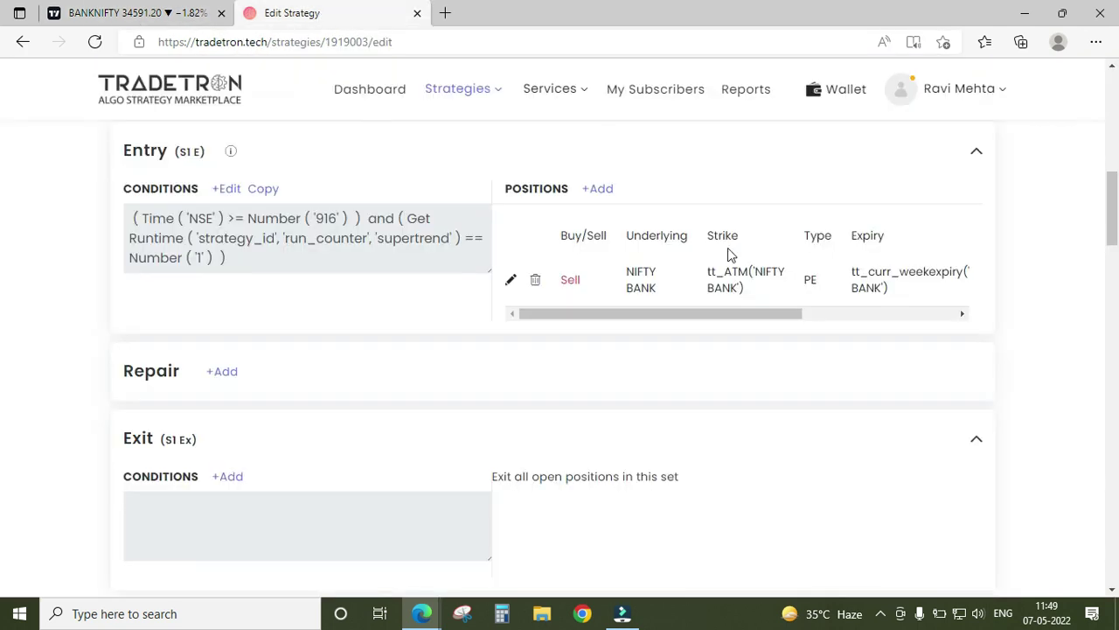
{"action": "left_click", "coordinate": [231, 476]}
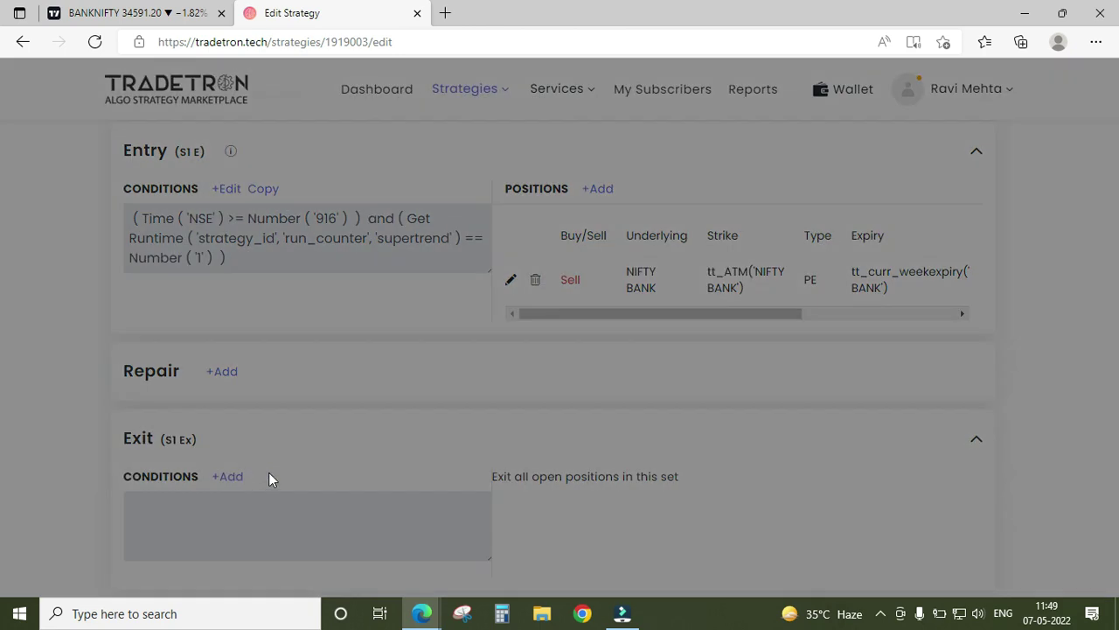
{"action": "left_click", "coordinate": [368, 234]}
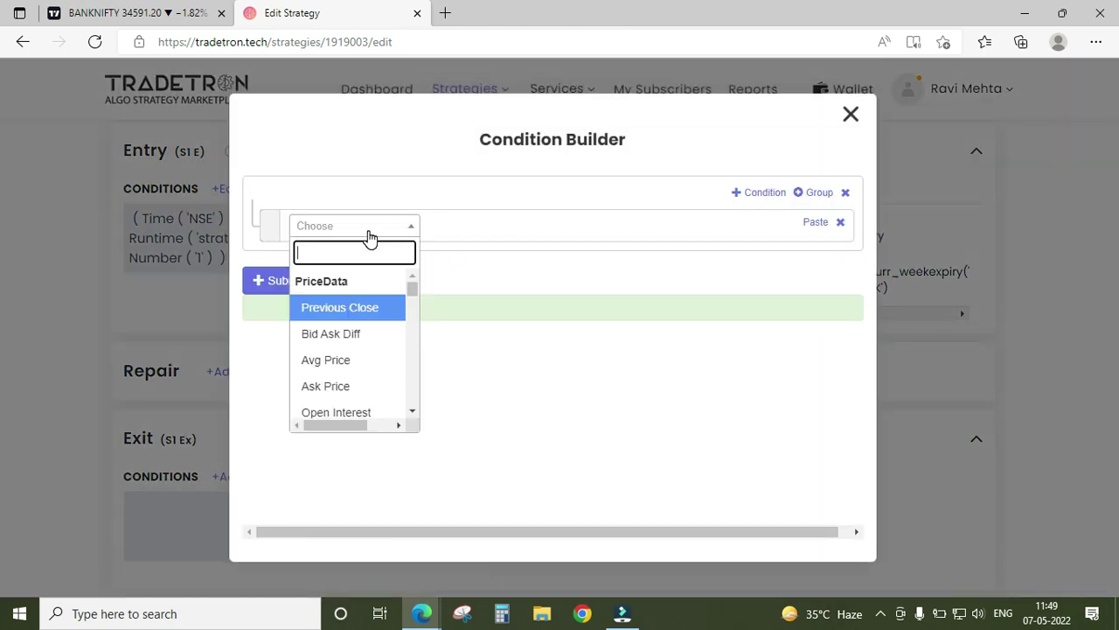
{"action": "type", "text": "get"}
{"action": "key", "text": "Down"}
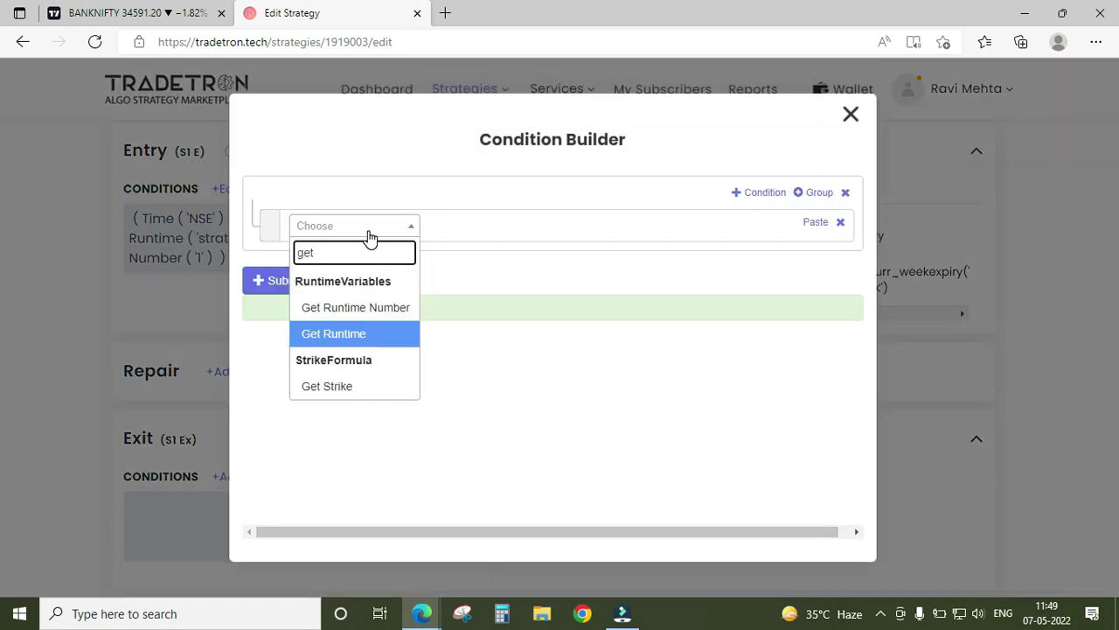
{"action": "key", "text": "Return"}
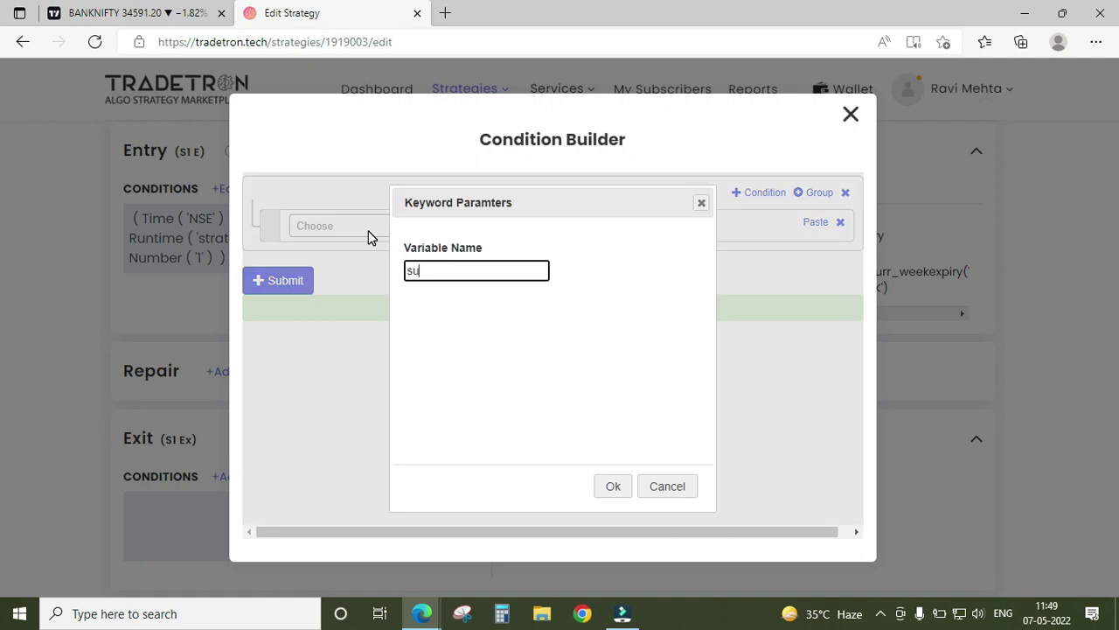
{"action": "type", "text": "supertrend"}
{"action": "key", "text": "Tab"}
{"action": "key", "text": "Return"}
Append the equals comparison after Get Runtime supertrend in the Set 1 exit condition
{"action": "left_click", "coordinate": [370, 238]}
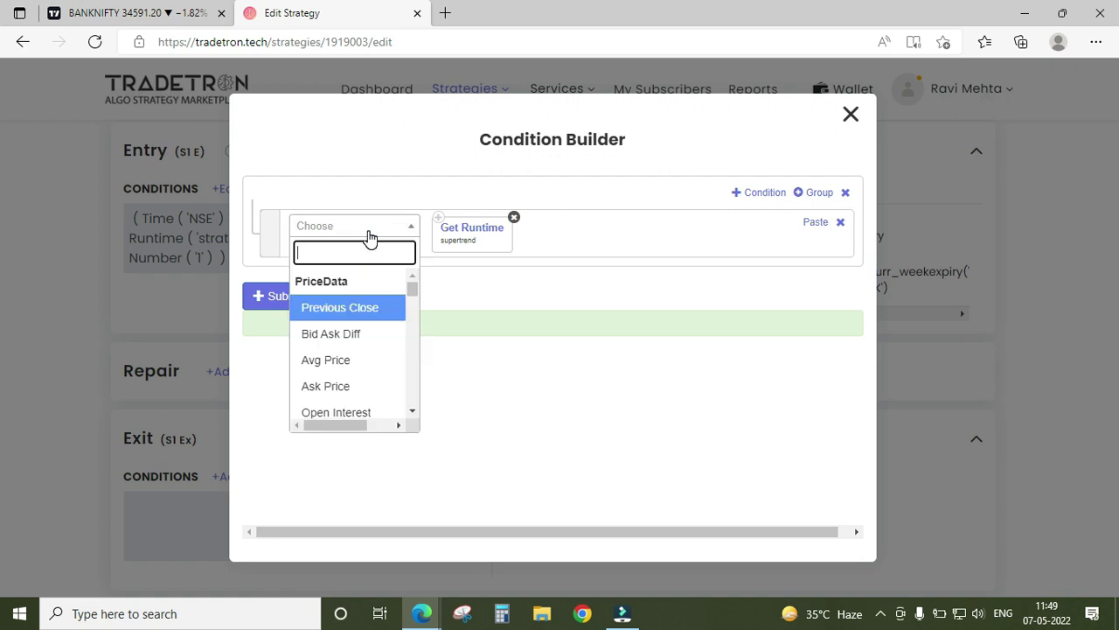
{"action": "type", "text": "="}
{"action": "key", "text": "Down"}
{"action": "key", "text": "Down"}
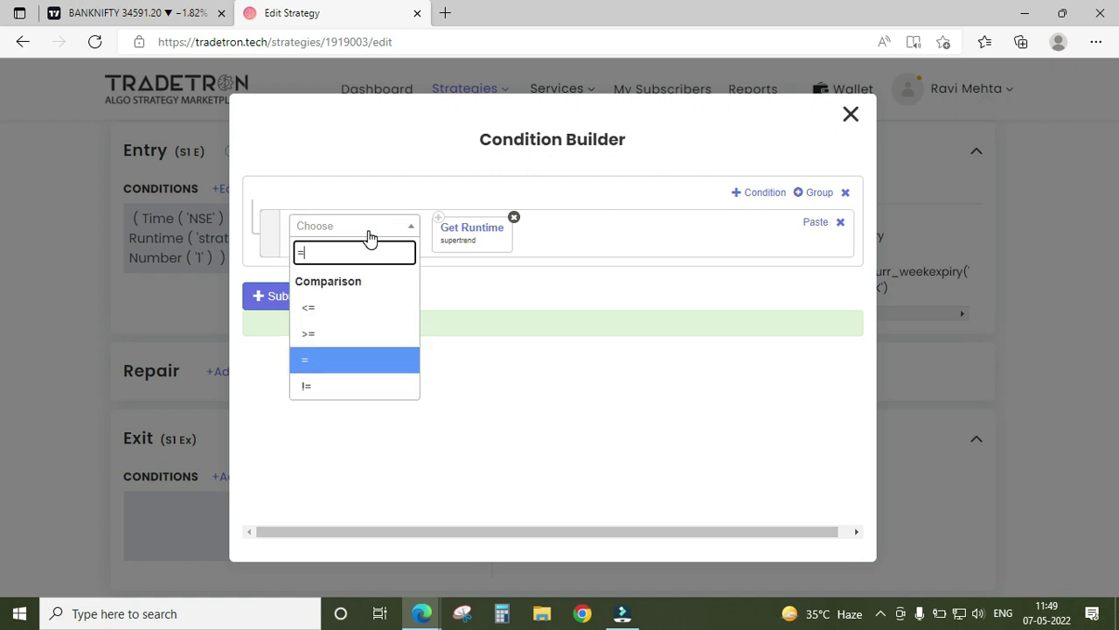
{"action": "key", "text": "Return"}
Complete the exit condition with a Number keyword of 2, submit it and close the Condition Builder
{"action": "left_click", "coordinate": [370, 238]}
{"action": "type", "text": "num"}
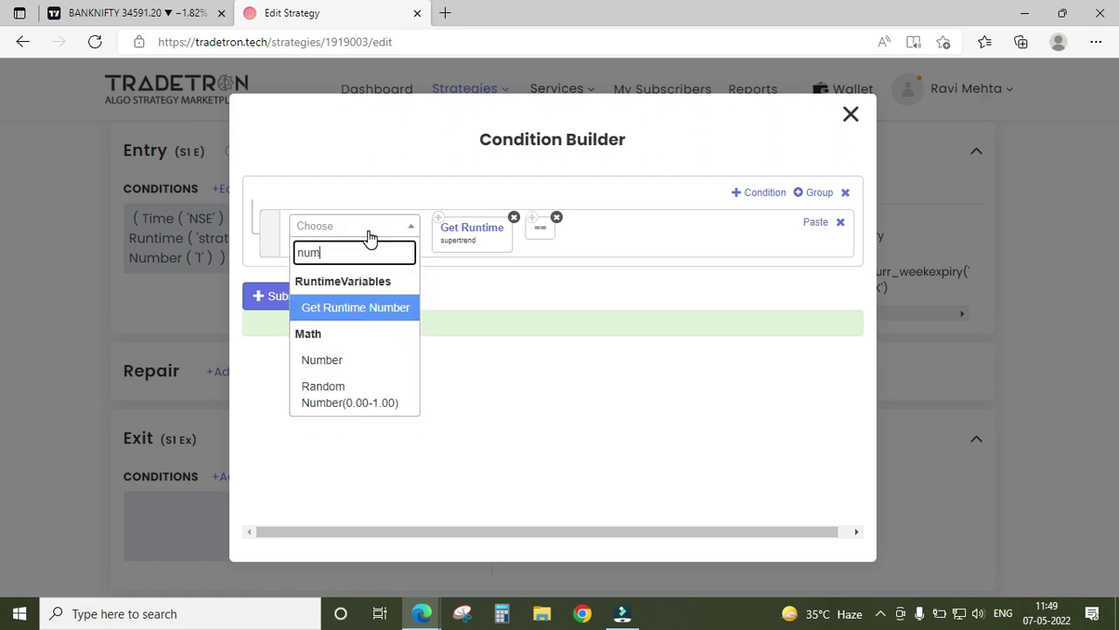
{"action": "key", "text": "Down"}
{"action": "key", "text": "Return"}
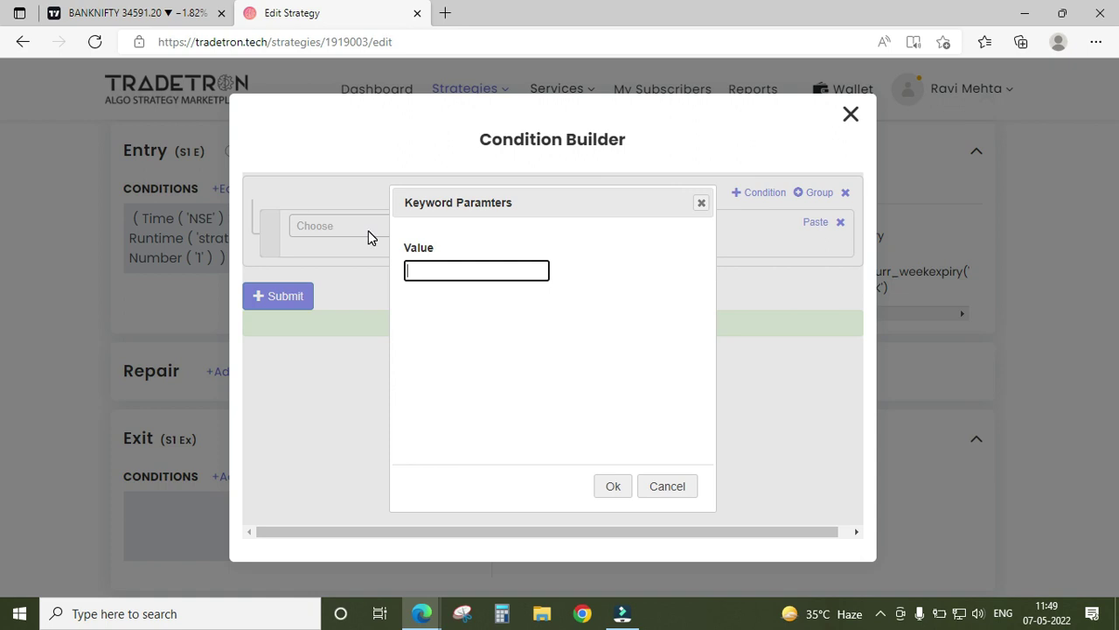
{"action": "key", "text": "Tab"}
{"action": "key", "text": "Return"}
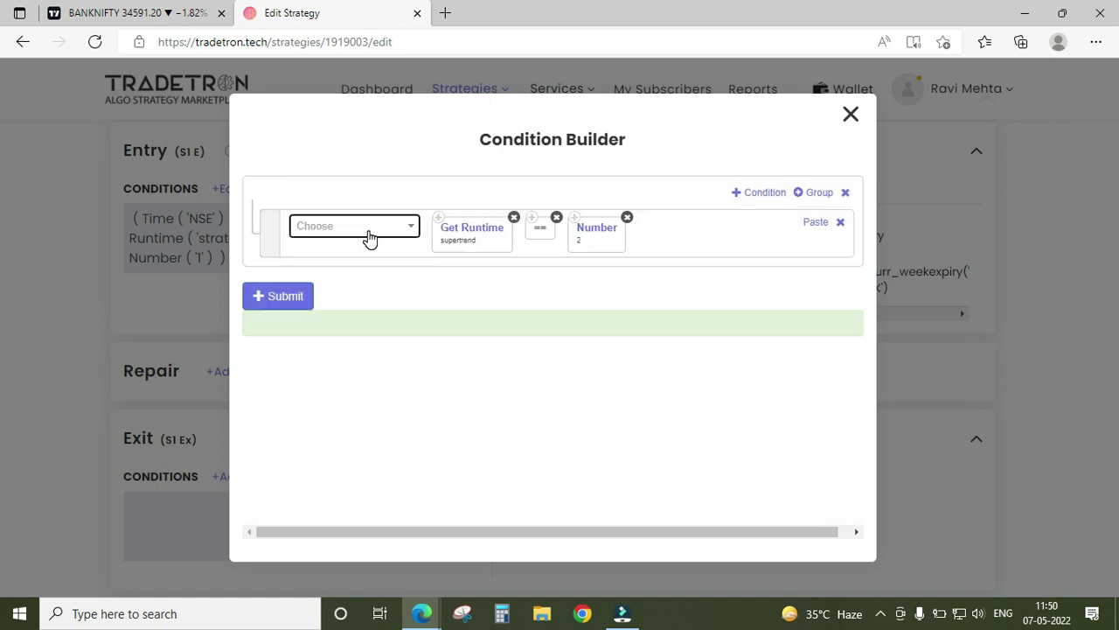
{"action": "left_click", "coordinate": [463, 282]}
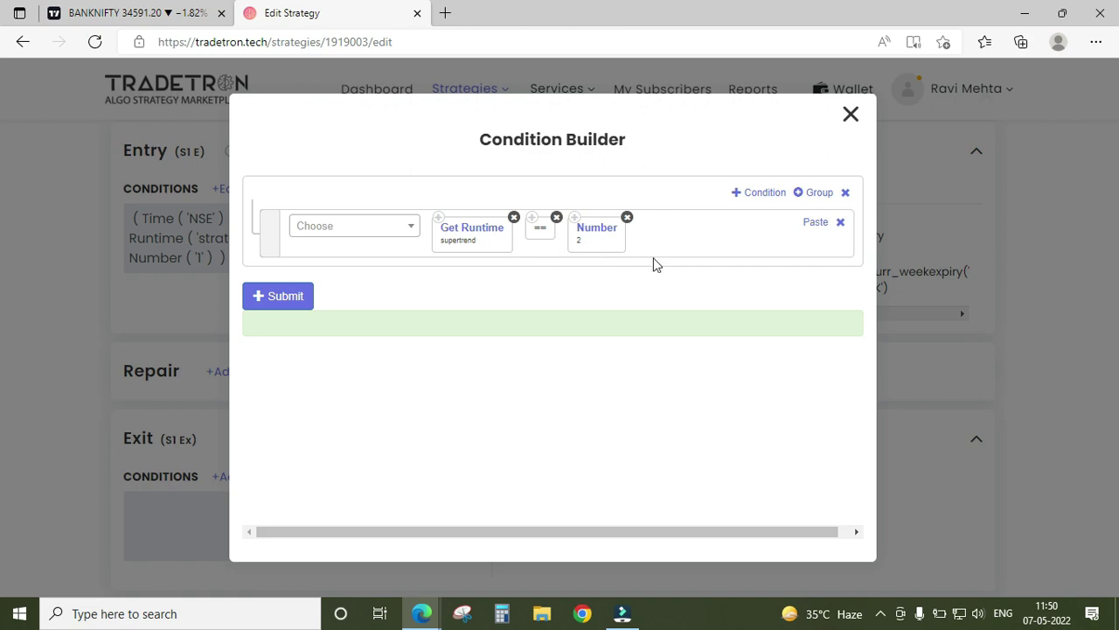
{"action": "left_click", "coordinate": [302, 304]}
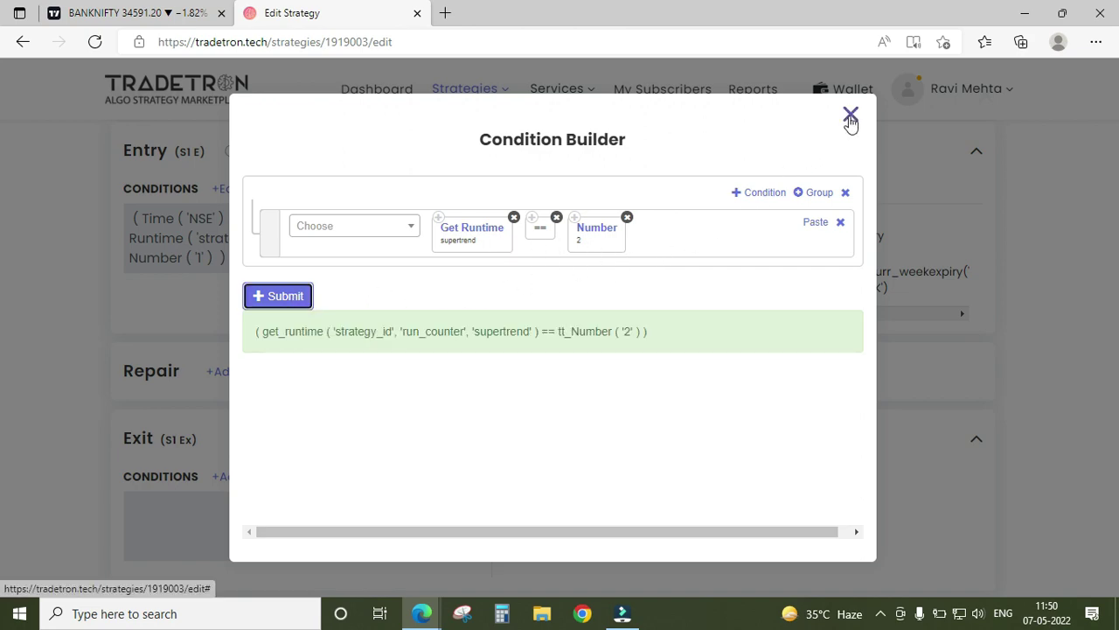
{"action": "left_click", "coordinate": [850, 115]}
Review the Set 1 entry condition against its exit condition
{"action": "scroll", "coordinate": [352, 375], "scroll_direction": "up", "scroll_amount": 1}
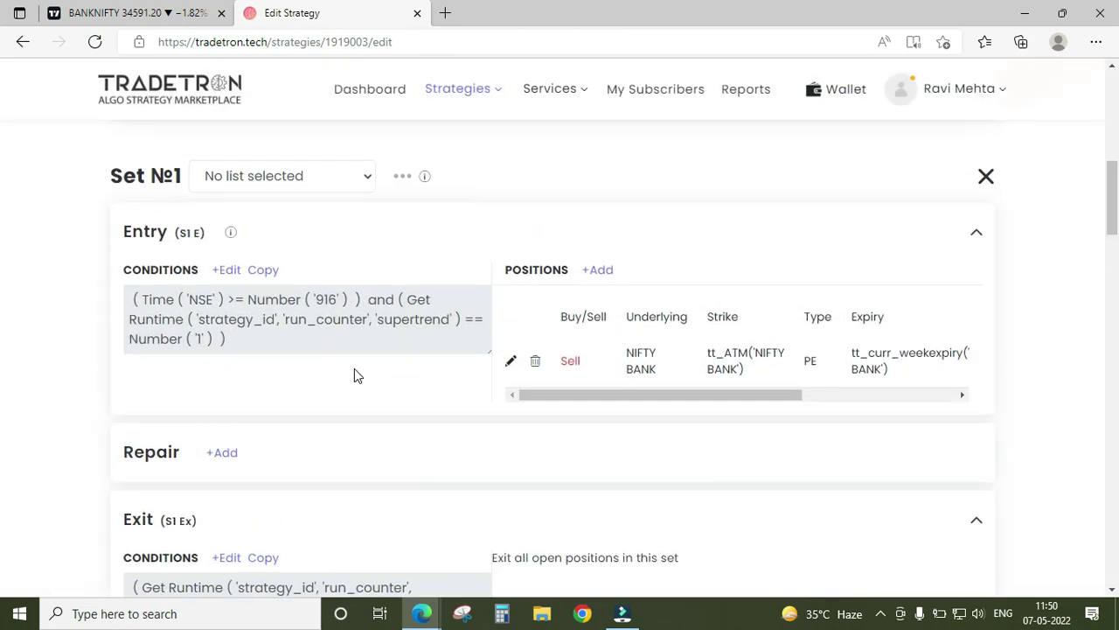
{"action": "scroll", "coordinate": [359, 371], "scroll_direction": "down", "scroll_amount": 3}
{"action": "scroll", "coordinate": [514, 316], "scroll_direction": "up", "scroll_amount": 1}
{"action": "scroll", "coordinate": [515, 316], "scroll_direction": "up", "scroll_amount": 1}
{"action": "left_click_drag", "start_coordinate": [345, 350], "coordinate": [146, 308]}
{"action": "left_click", "coordinate": [263, 332]}
{"action": "left_click_drag", "start_coordinate": [271, 338], "coordinate": [171, 312]}
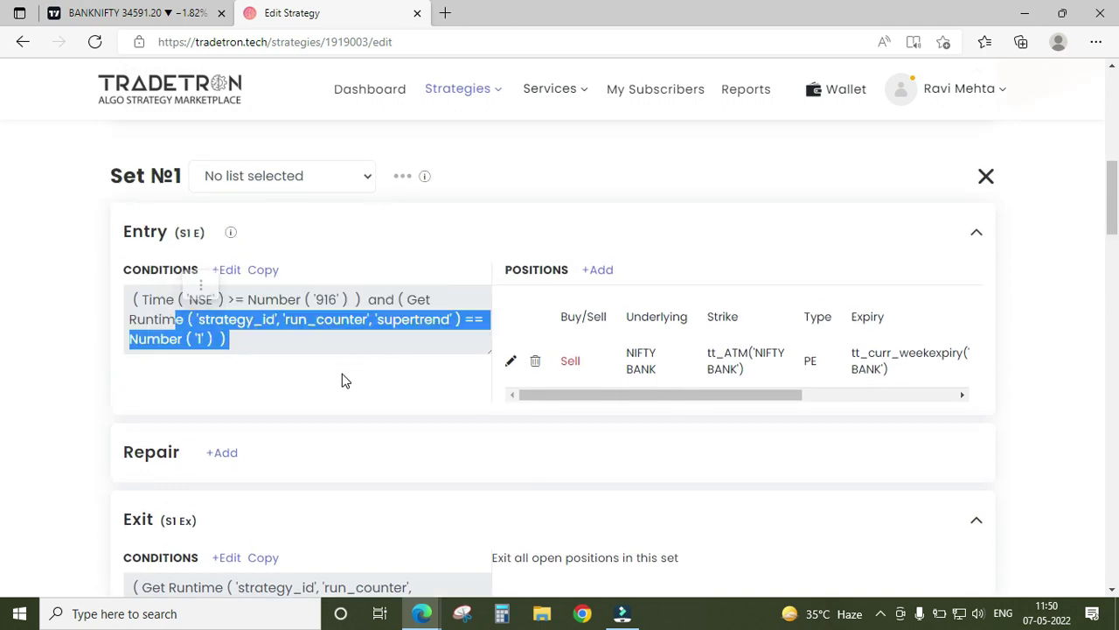
{"action": "scroll", "coordinate": [342, 373], "scroll_direction": "down", "scroll_amount": 2}
{"action": "left_click", "coordinate": [352, 326]}
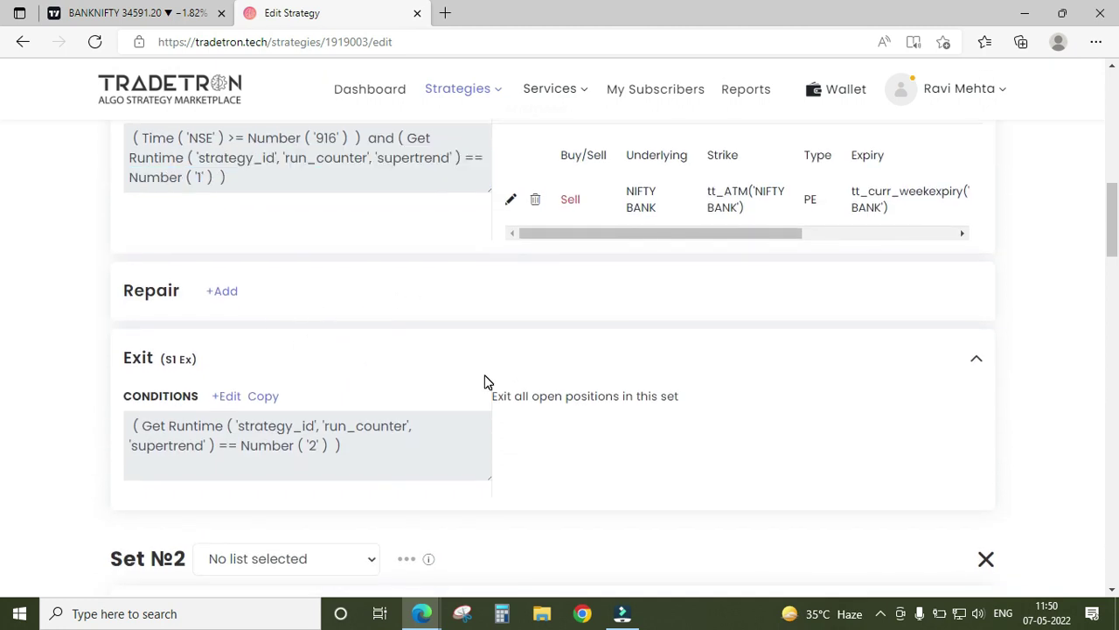
Start the Set 2 entry condition with a Time keyword for NSE
{"action": "scroll", "coordinate": [485, 381], "scroll_direction": "down", "scroll_amount": 1}
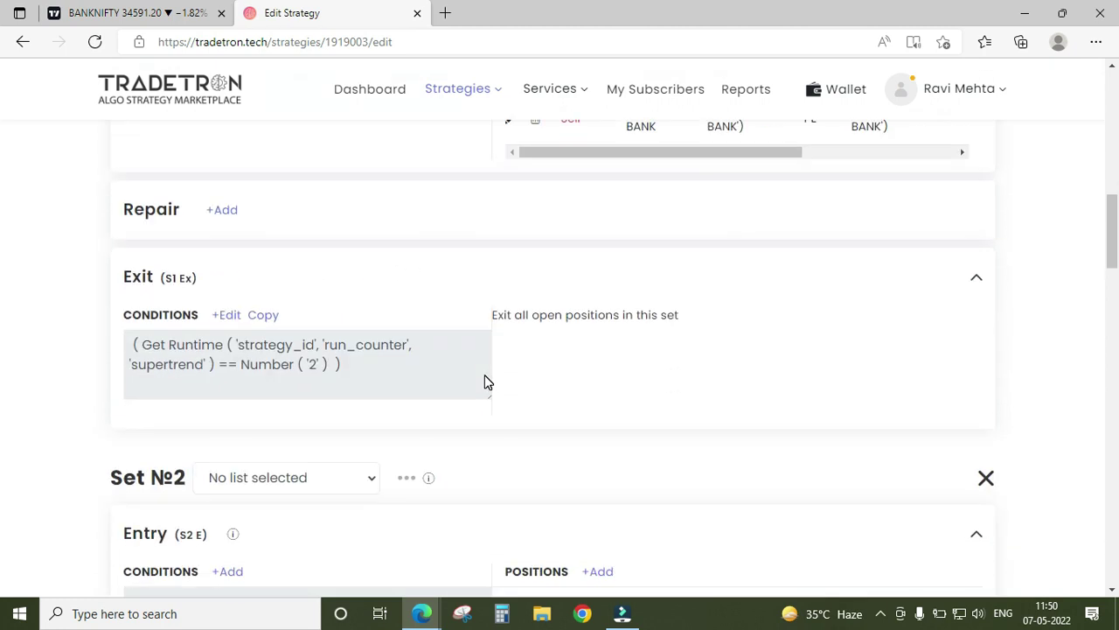
{"action": "scroll", "coordinate": [485, 381], "scroll_direction": "down", "scroll_amount": 2}
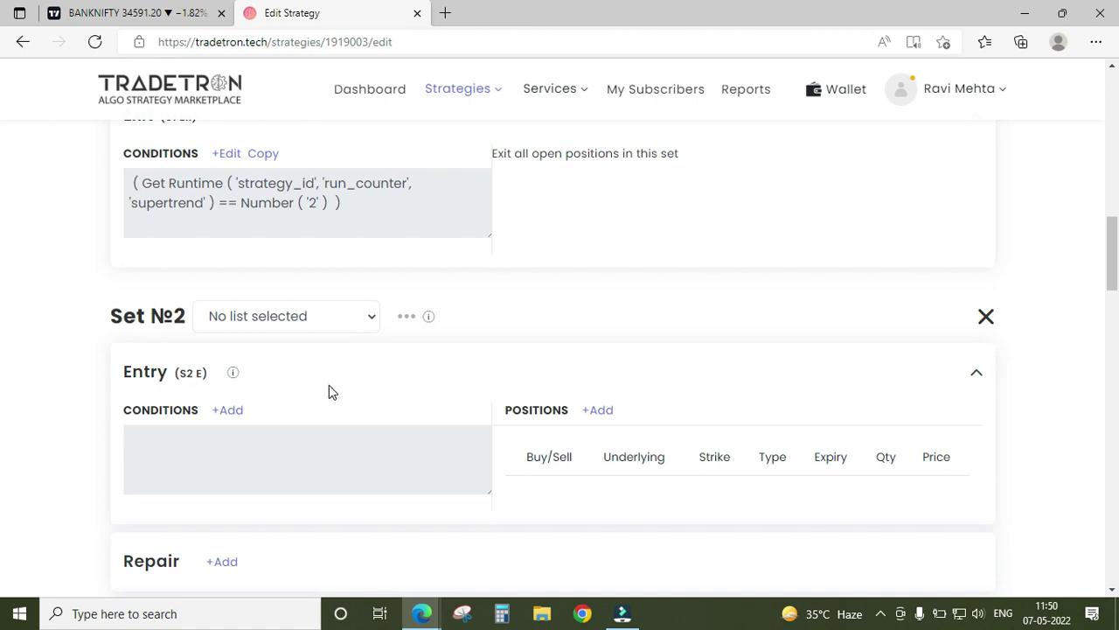
{"action": "left_click", "coordinate": [229, 410]}
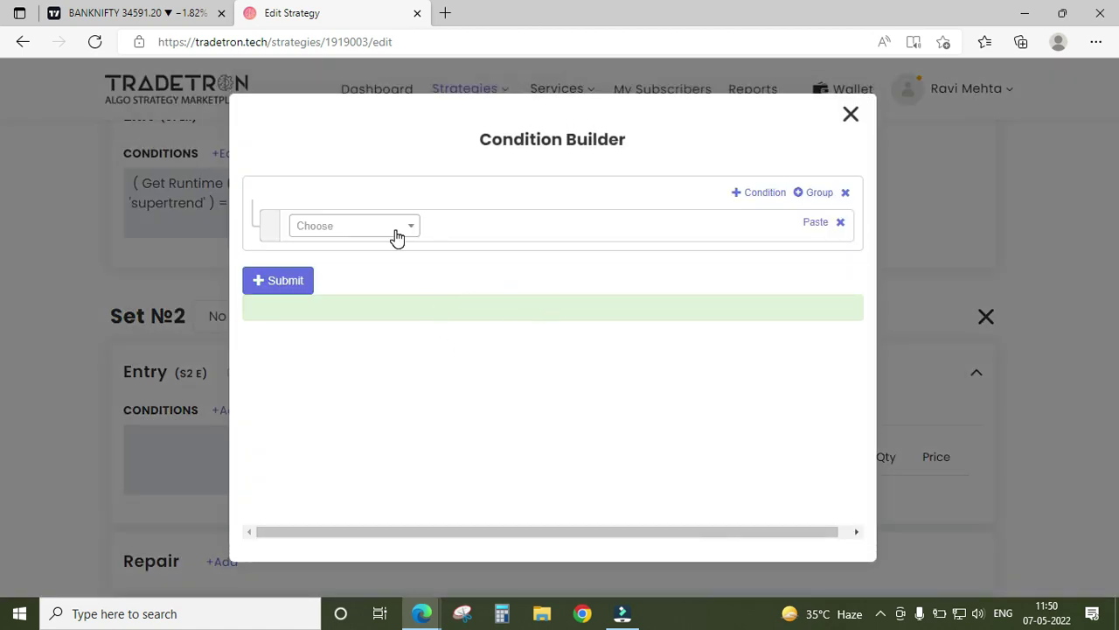
{"action": "left_click", "coordinate": [395, 234]}
{"action": "type", "text": "time"}
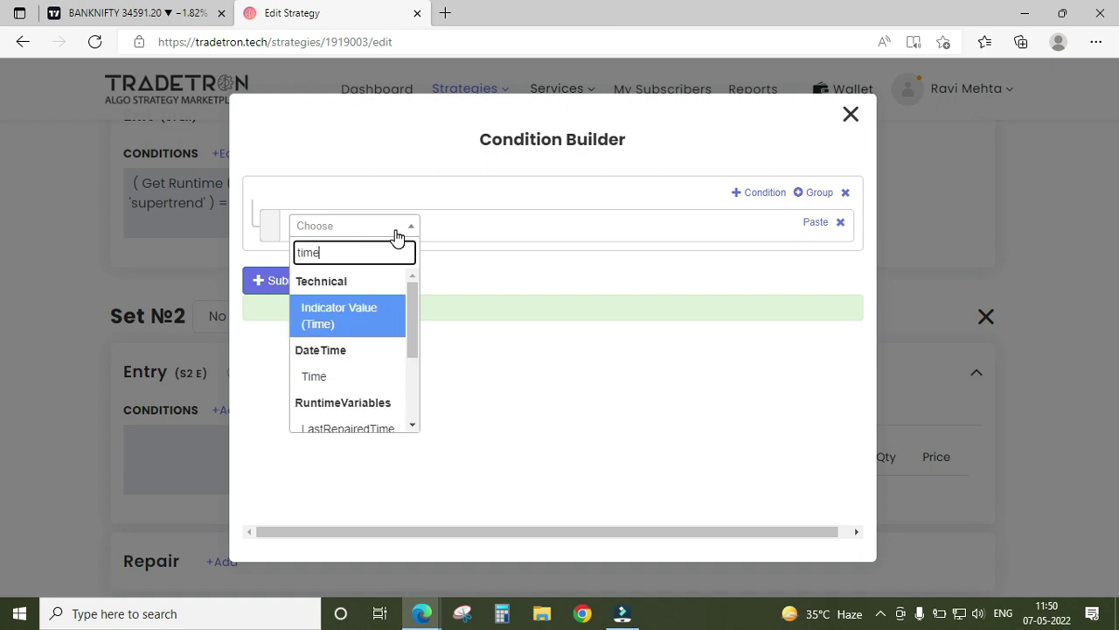
{"action": "key", "text": "Down"}
{"action": "key", "text": "Return"}
{"action": "key", "text": "Return"}
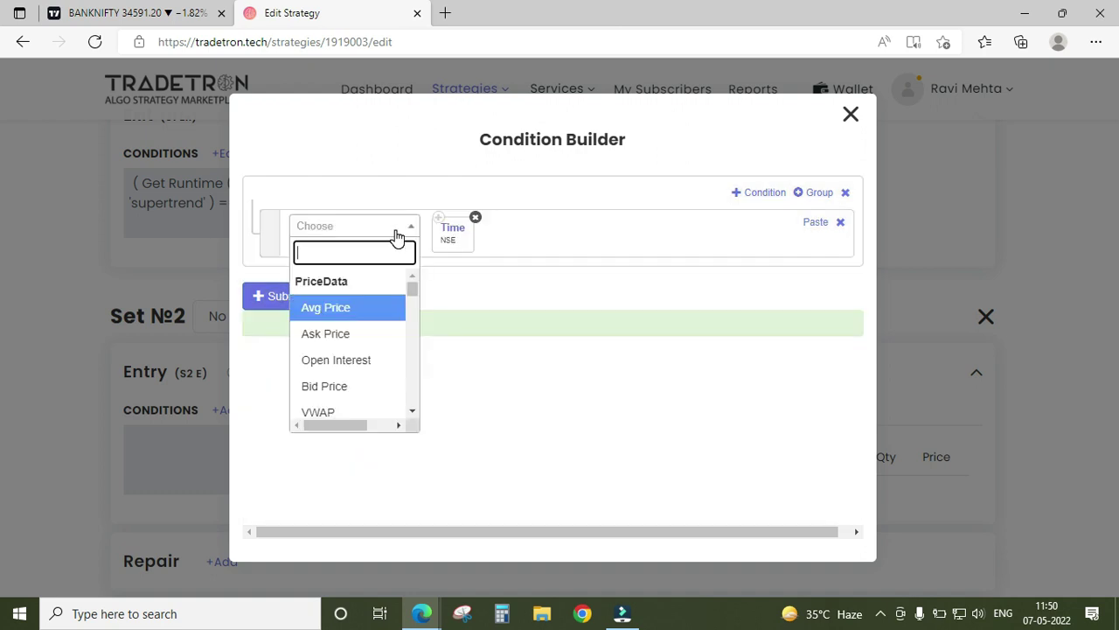
Complete the Set 2 time check with a greater-than operator and a Number keyword of 916
{"action": "type", "text": ">"}
{"action": "key", "text": "Return"}
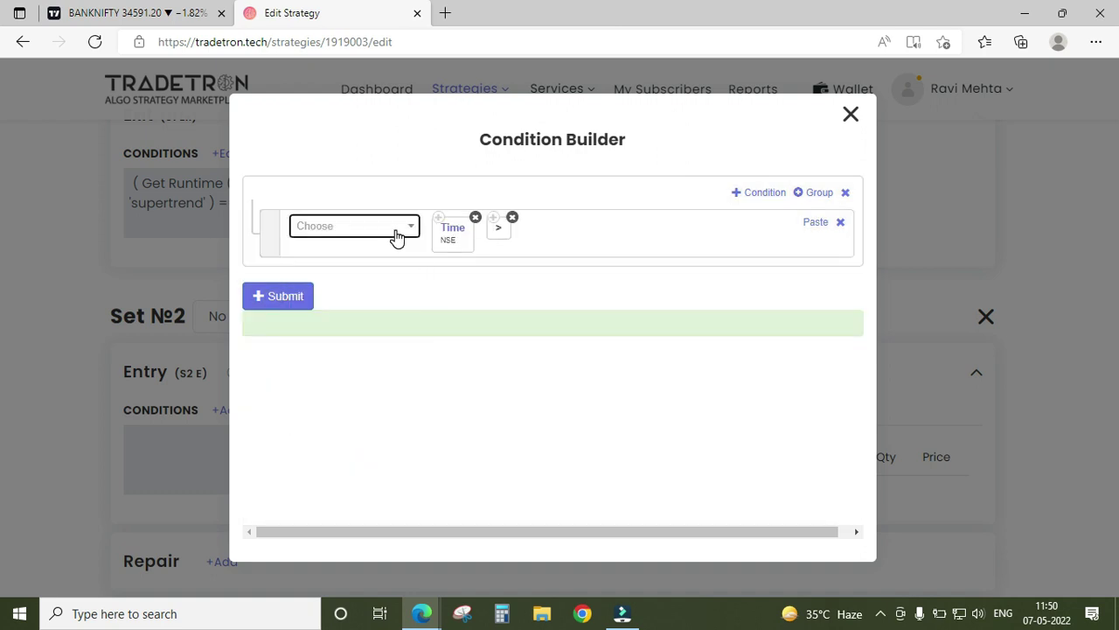
{"action": "type", "text": "num"}
{"action": "key", "text": "Down"}
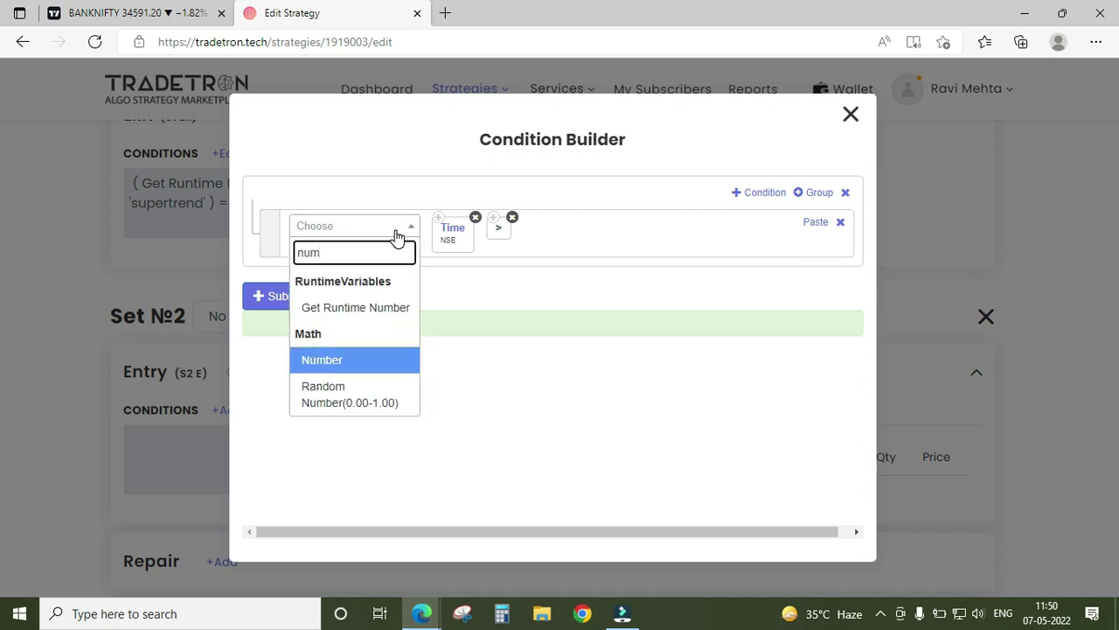
{"action": "key", "text": "Return"}
{"action": "type", "text": "9"}
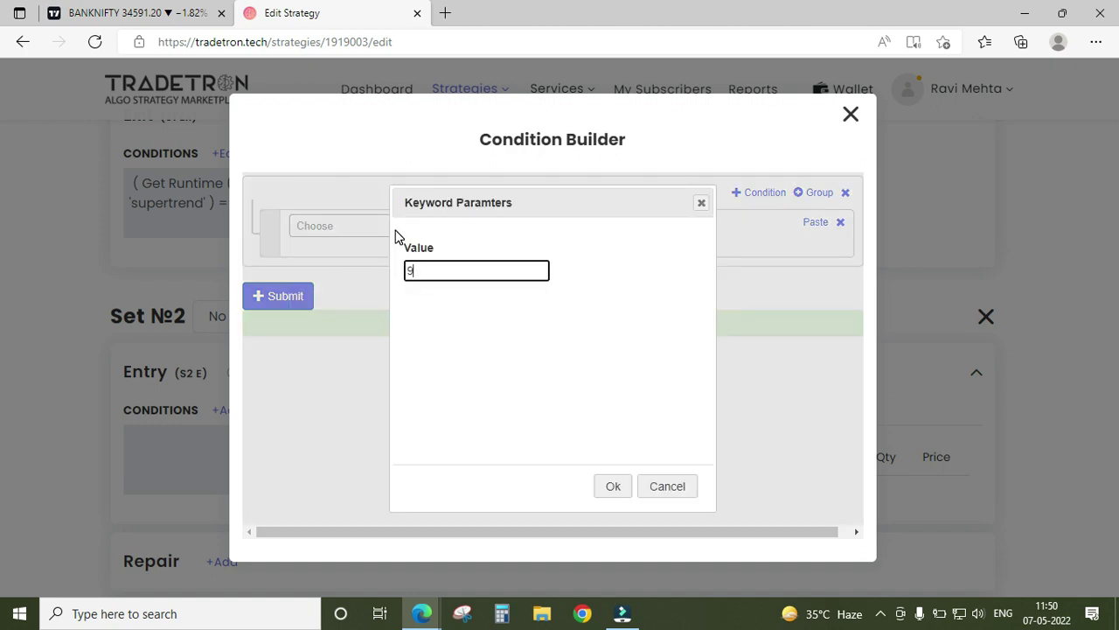
{"action": "type", "text": "16"}
{"action": "key", "text": "Return"}
Add a second AND condition to the Set 2 entry with a Get Runtime keyword using the variable name supertrend
{"action": "left_click", "coordinate": [764, 194]}
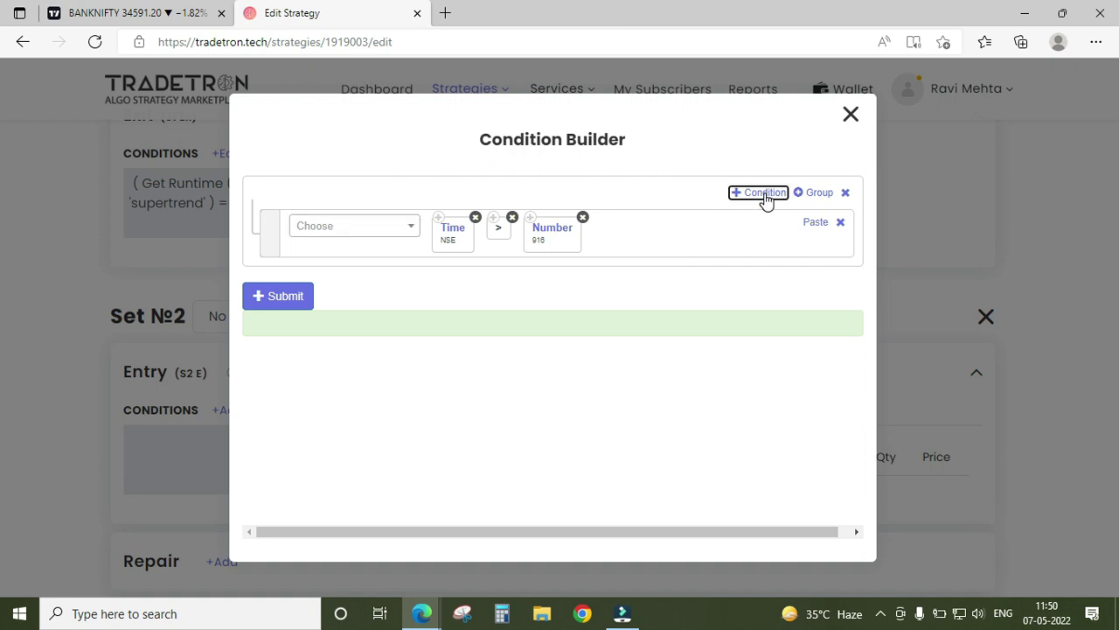
{"action": "left_click", "coordinate": [376, 288]}
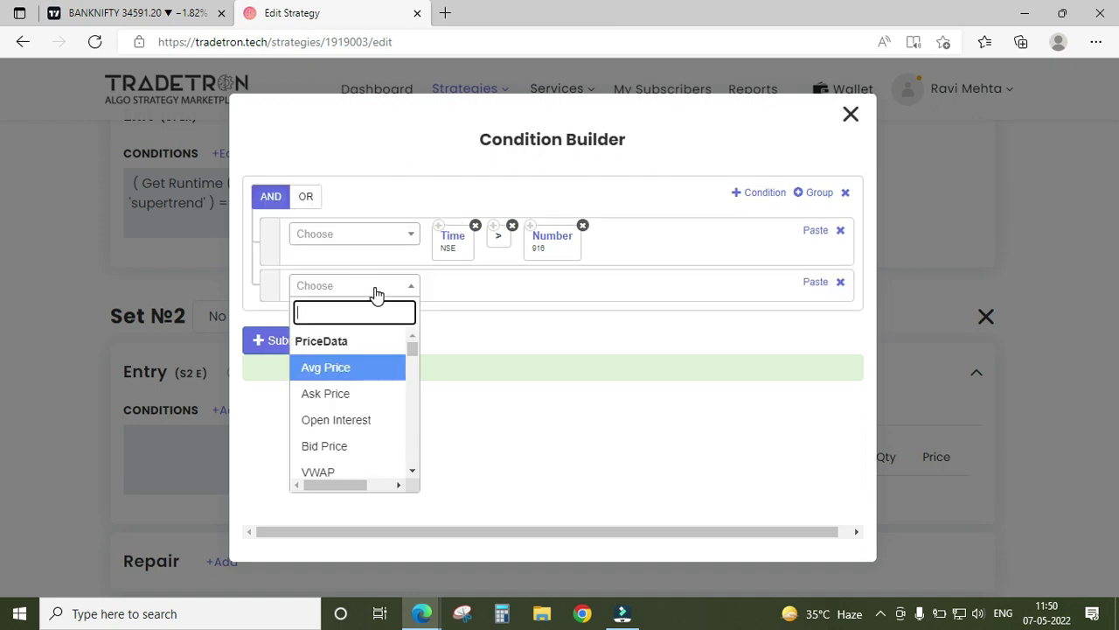
{"action": "type", "text": "get"}
{"action": "key", "text": "Down"}
{"action": "key", "text": "Return"}
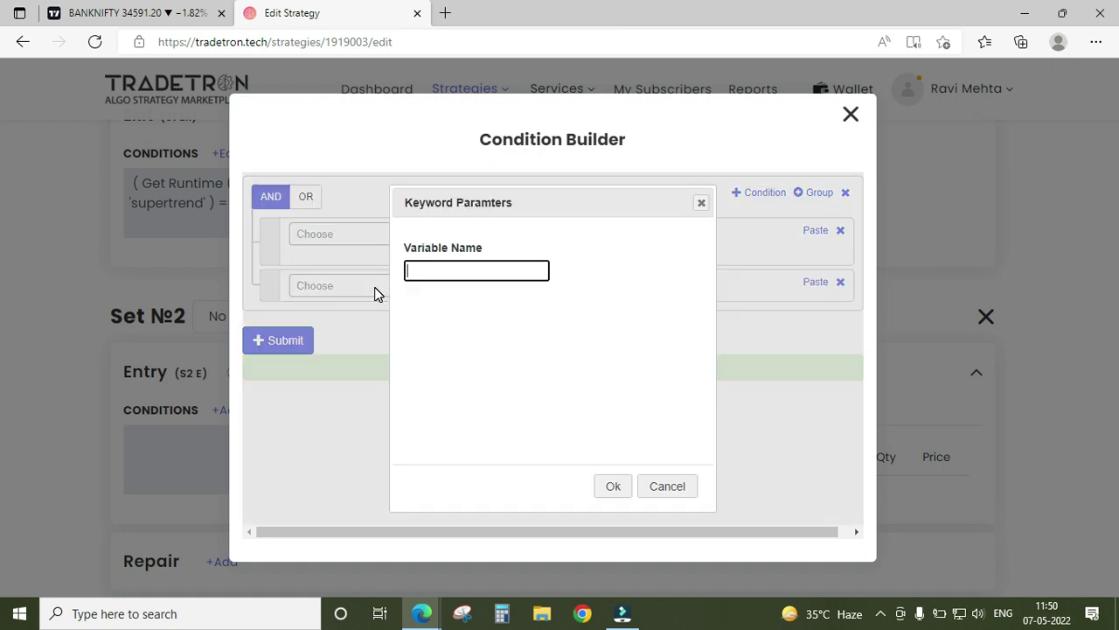
{"action": "type", "text": "supertrend"}
{"action": "key", "text": "Return"}
Append the equals comparison (==) after Get Runtime supertrend in the Set 2 entry condition
{"action": "left_click", "coordinate": [376, 291]}
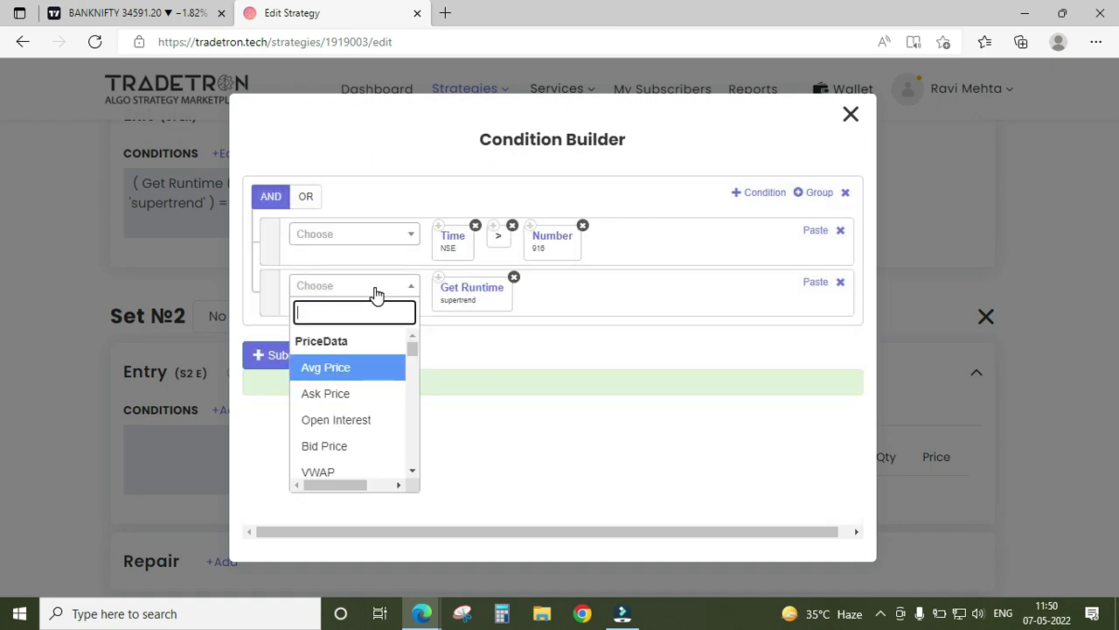
{"action": "type", "text": "-"}
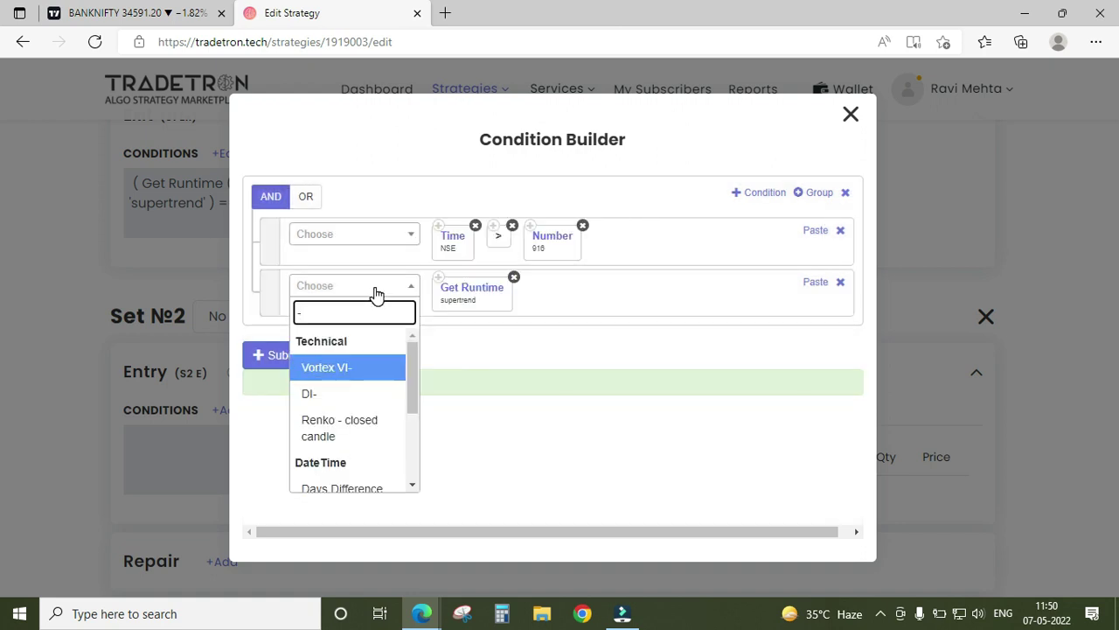
{"action": "key", "text": "BackSpace"}
{"action": "type", "text": "="}
{"action": "key", "text": "Down"}
{"action": "key", "text": "Down"}
{"action": "key", "text": "Return"}
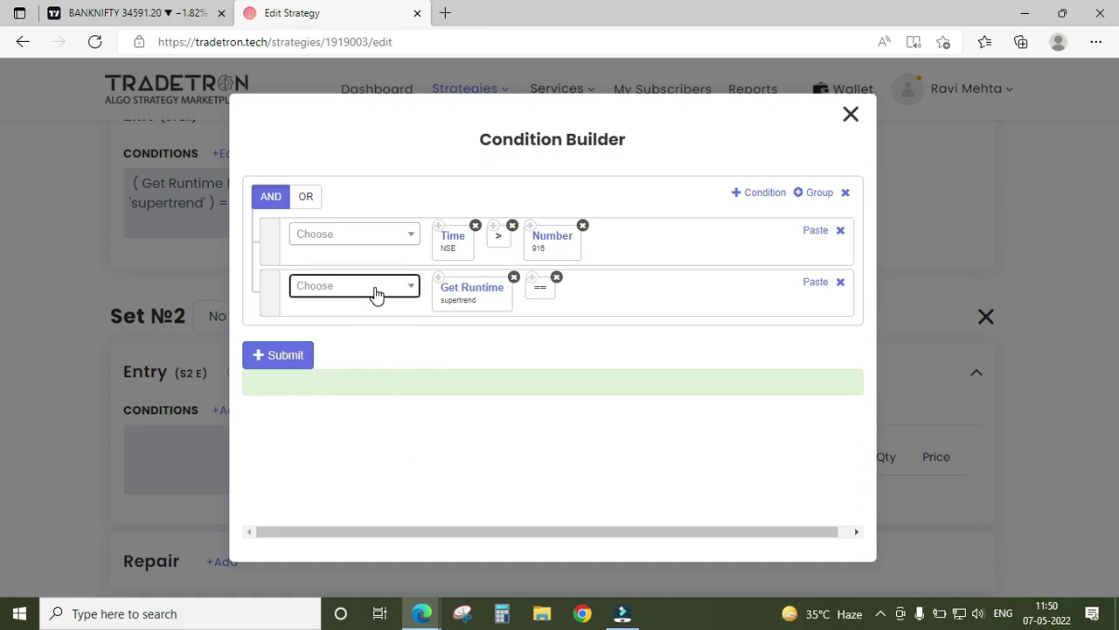
Complete the Set 2 entry condition with a Number keyword of 2, submit it and close the Condition Builder
{"action": "left_click", "coordinate": [376, 293]}
{"action": "type", "text": "num"}
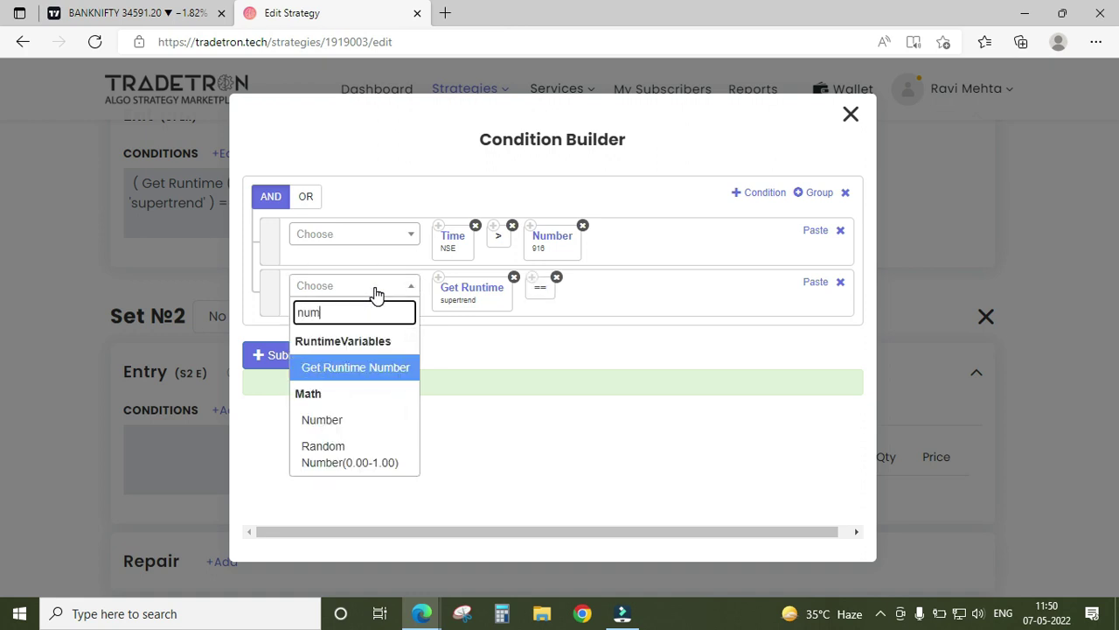
{"action": "key", "text": "Down"}
{"action": "key", "text": "Return"}
{"action": "type", "text": "2"}
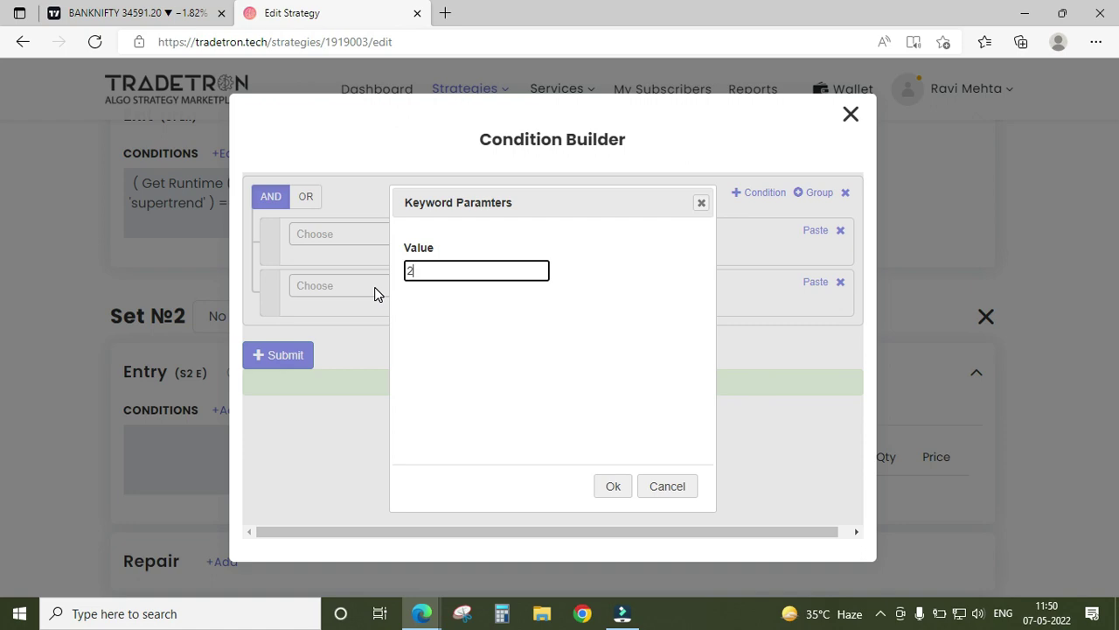
{"action": "key", "text": "Return"}
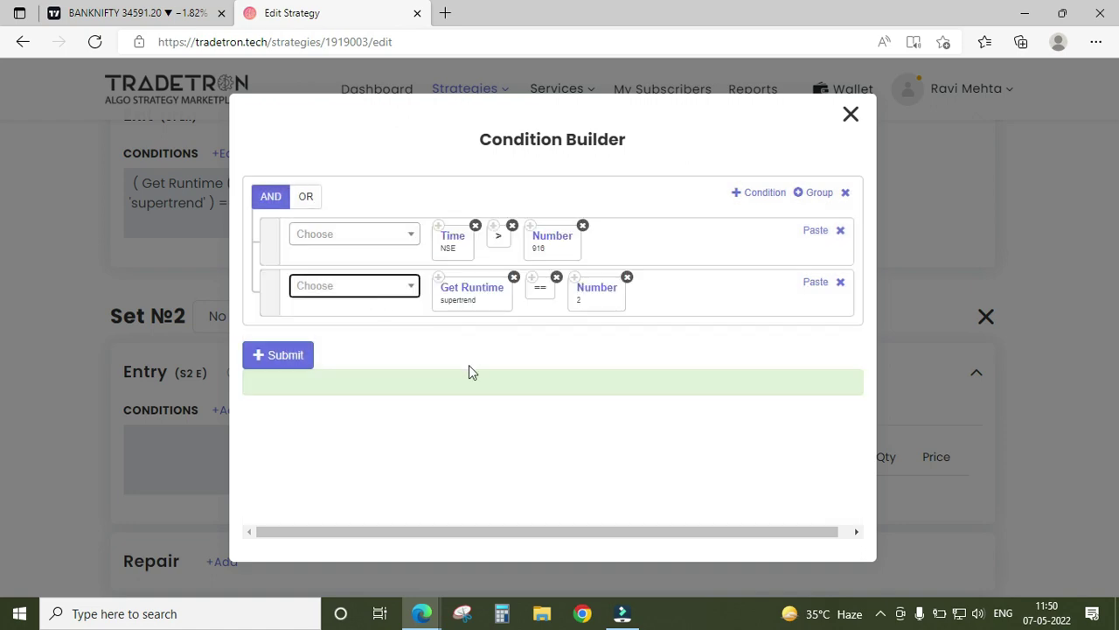
{"action": "left_click", "coordinate": [285, 362]}
{"action": "left_click", "coordinate": [850, 115]}
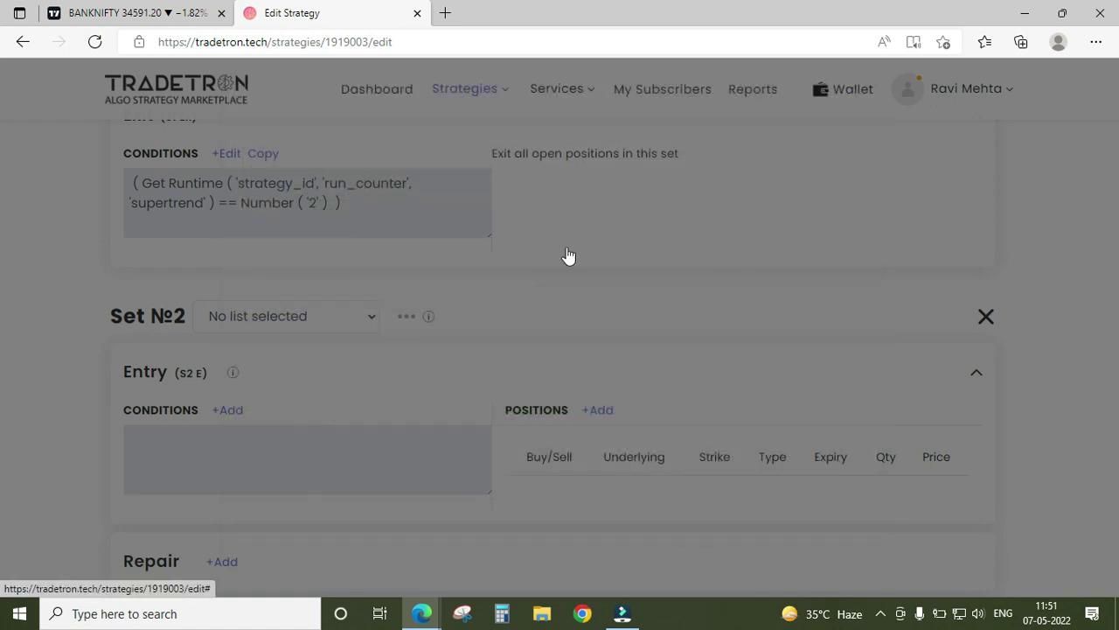
Start a Set 2 entry position as a Sell on exchange NFO, type Call, with underlying NIFTY BANK
{"action": "scroll", "coordinate": [473, 341], "scroll_direction": "down", "scroll_amount": 2}
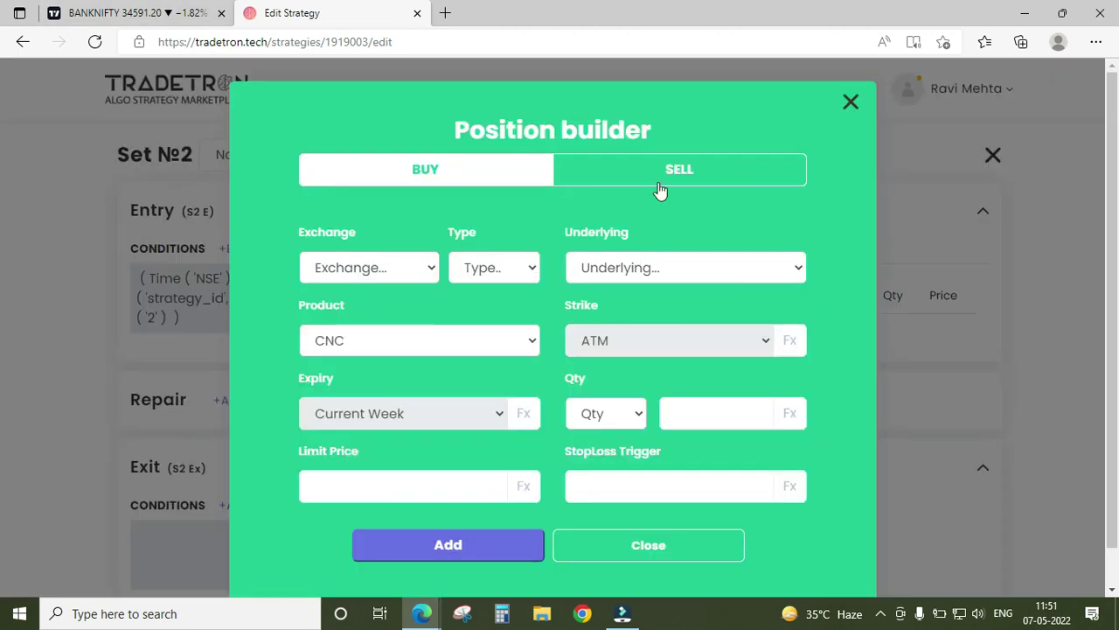
{"action": "left_click", "coordinate": [662, 180]}
{"action": "left_click", "coordinate": [372, 271]}
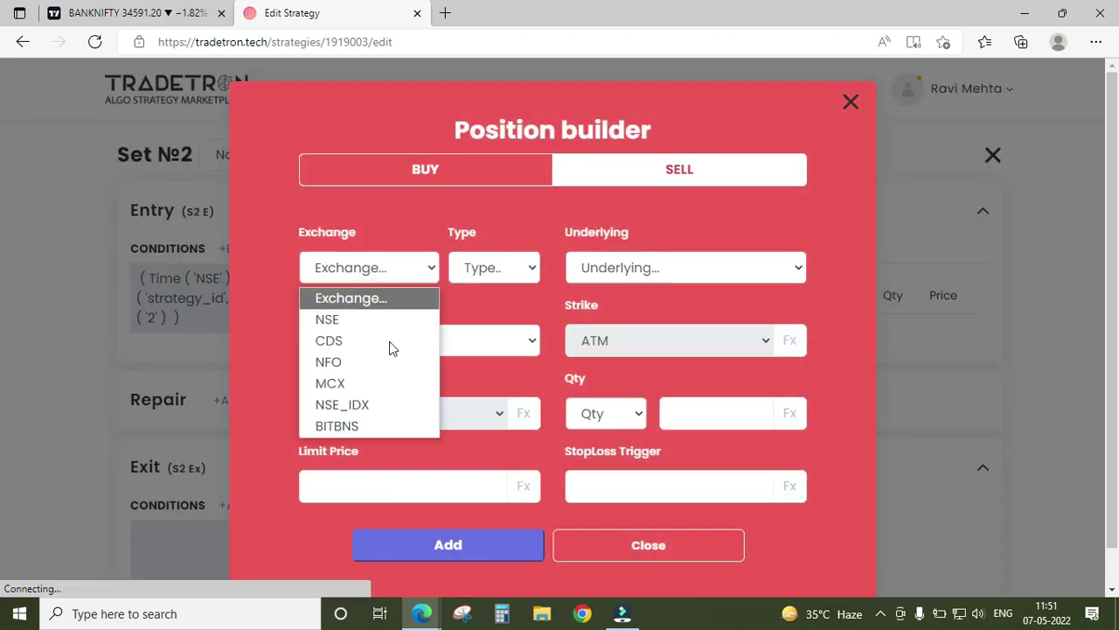
{"action": "left_click", "coordinate": [339, 362]}
{"action": "left_click", "coordinate": [486, 268]}
{"action": "left_click", "coordinate": [643, 269]}
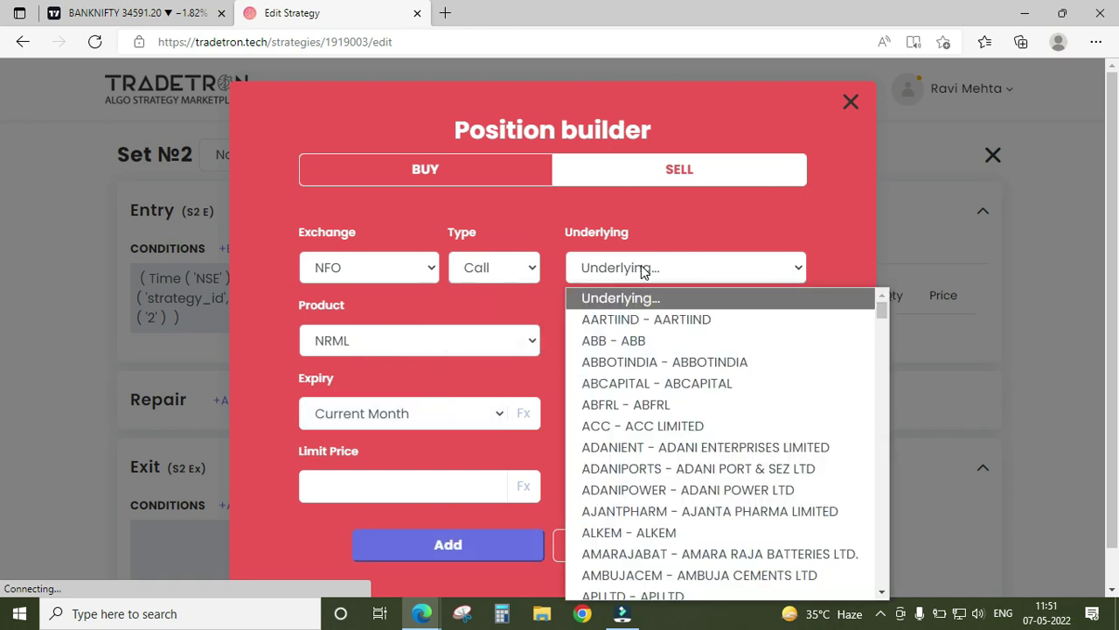
{"action": "type", "text": "nifty"}
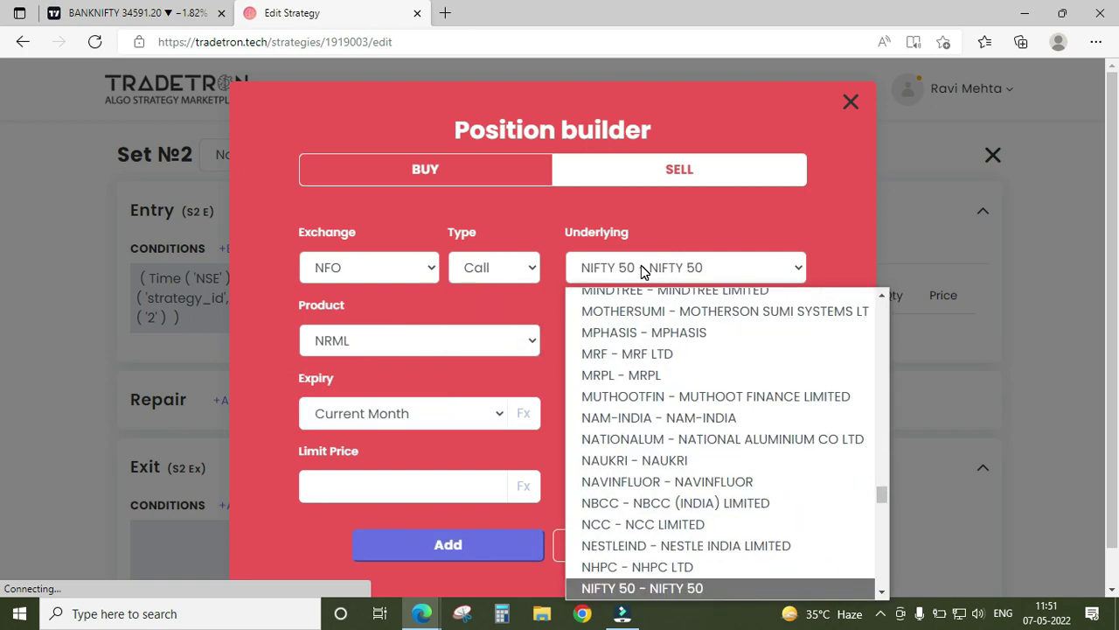
{"action": "key", "text": "Down"}
{"action": "key", "text": "Return"}
Set the Call position to Current Week expiry and 1 lot, add it to Set 2 and close the Position builder
{"action": "left_click", "coordinate": [473, 414]}
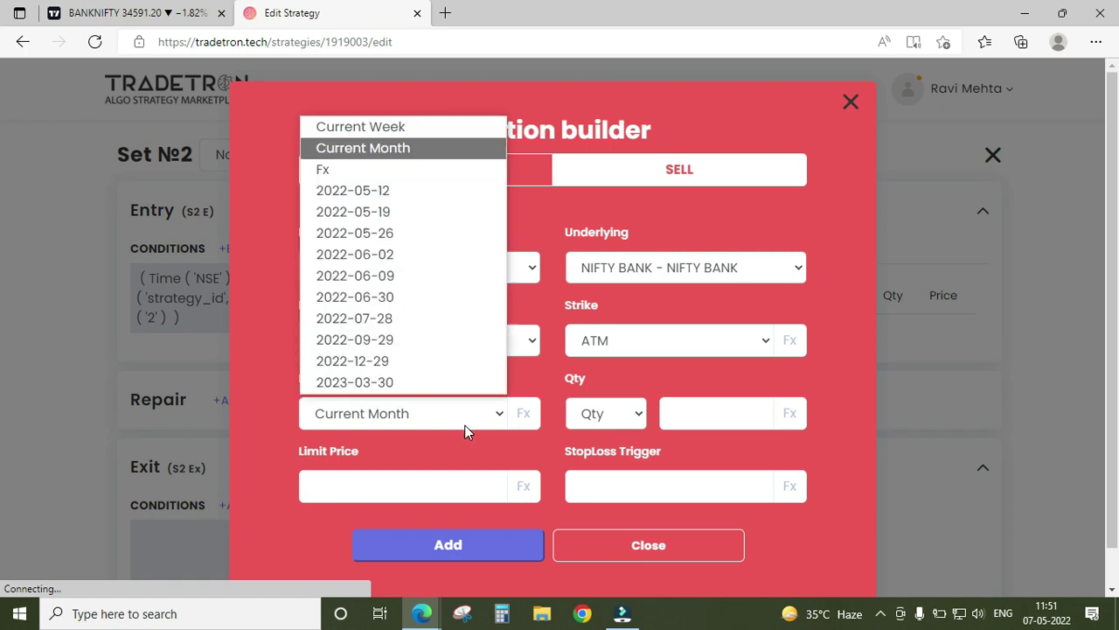
{"action": "left_click", "coordinate": [408, 131]}
{"action": "left_click", "coordinate": [638, 417]}
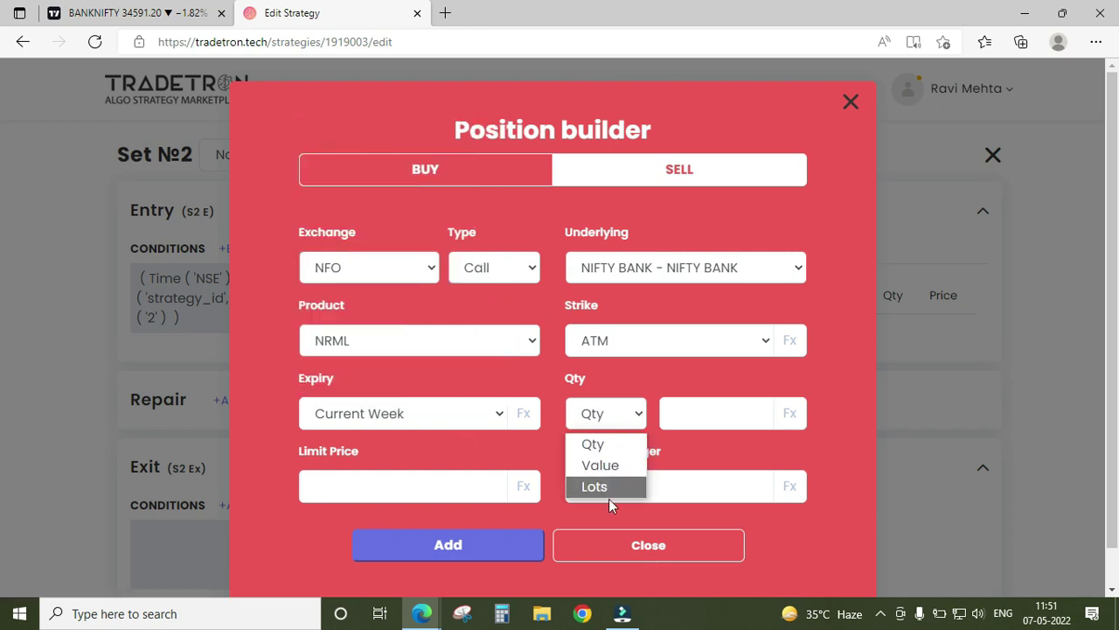
{"action": "left_click", "coordinate": [607, 492]}
{"action": "left_click", "coordinate": [682, 419]}
{"action": "type", "text": "1"}
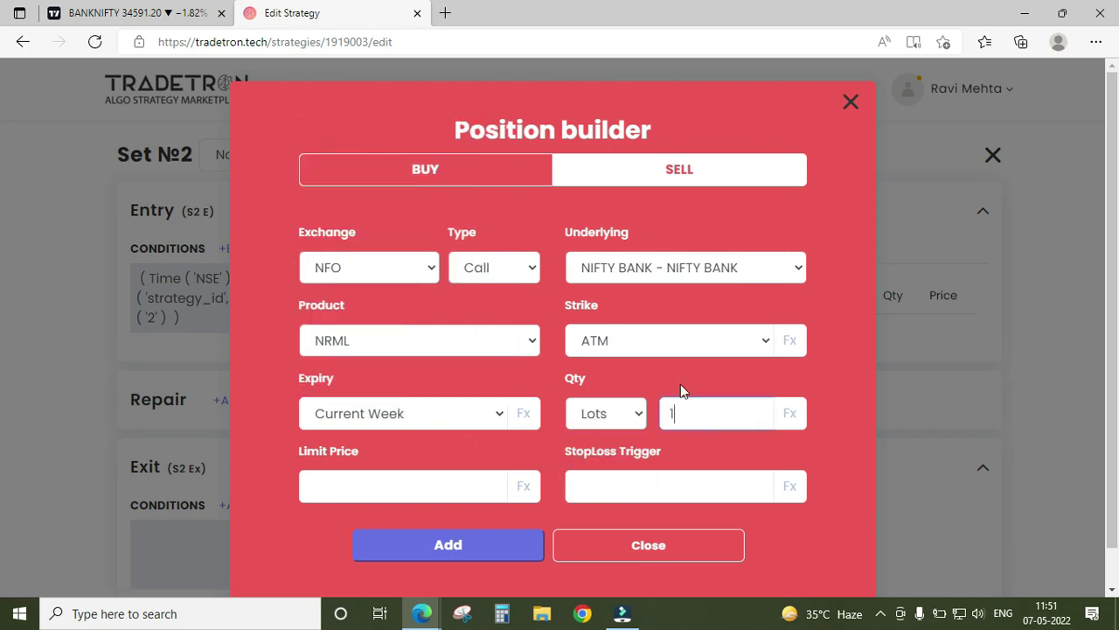
{"action": "left_click", "coordinate": [498, 547]}
{"action": "left_click", "coordinate": [647, 542]}
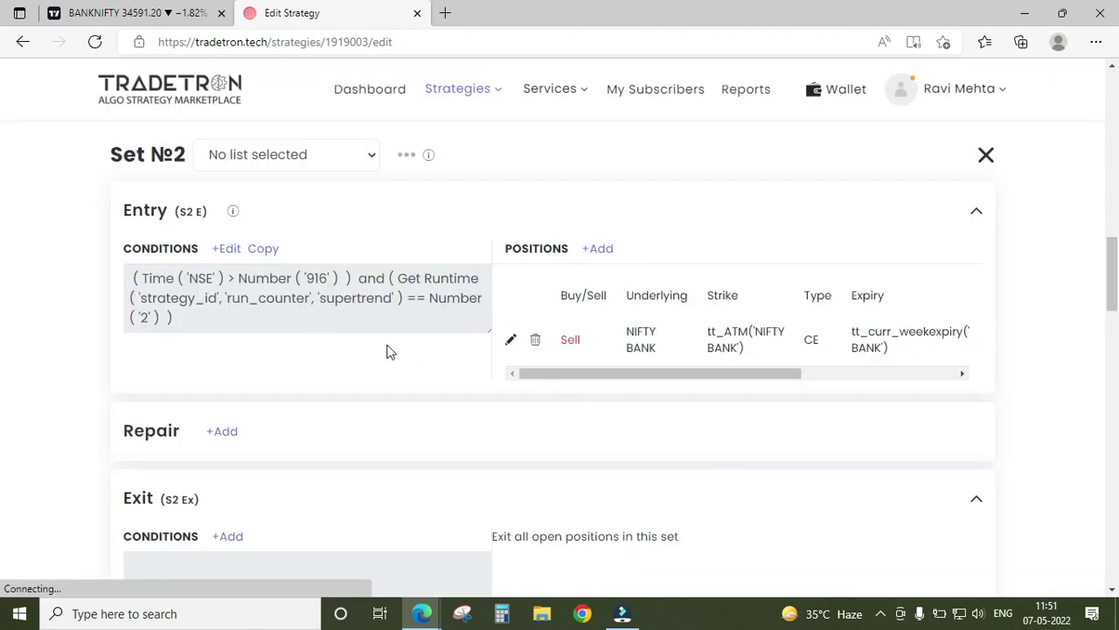
Start the Set 2 exit condition with a Get Runtime keyword using the variable name supertrend
{"action": "scroll", "coordinate": [325, 337], "scroll_direction": "down", "scroll_amount": 1}
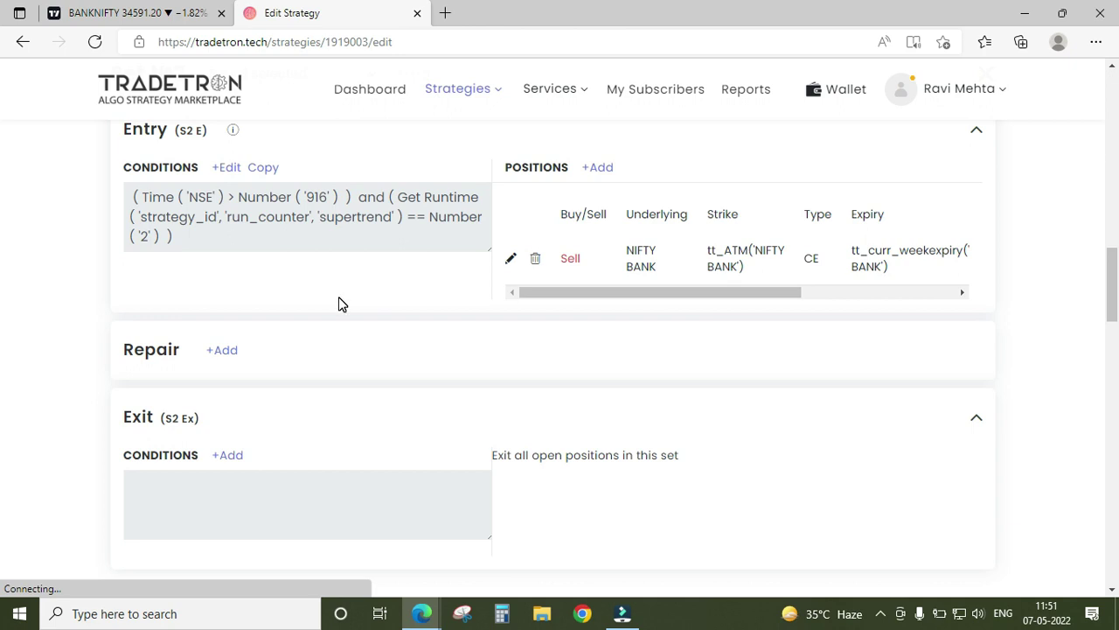
{"action": "scroll", "coordinate": [339, 303], "scroll_direction": "down", "scroll_amount": 1}
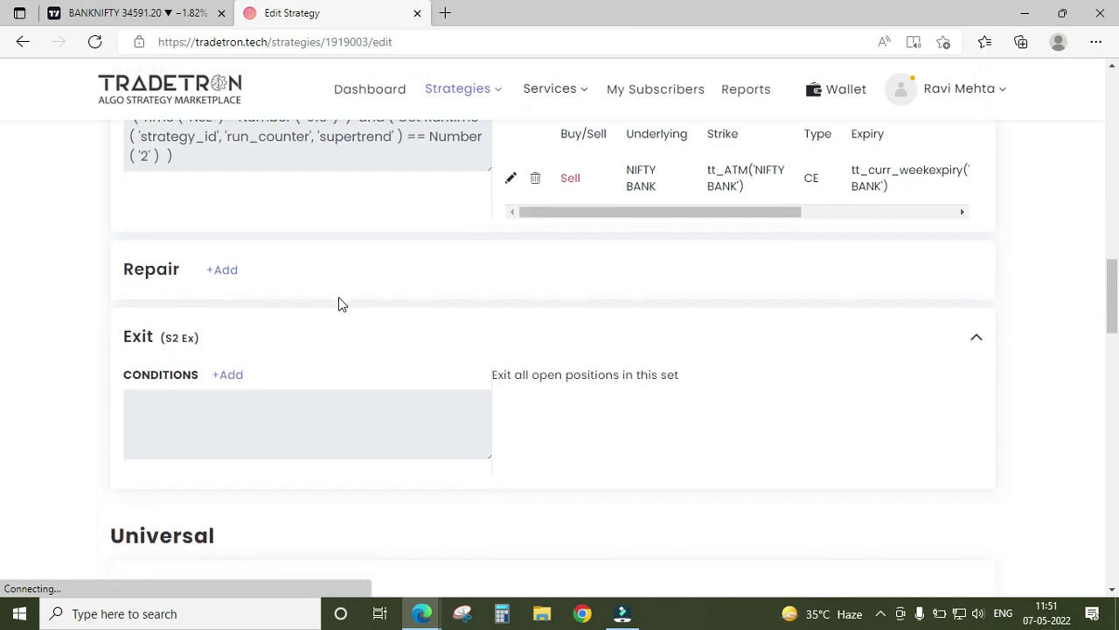
{"action": "left_click", "coordinate": [234, 375]}
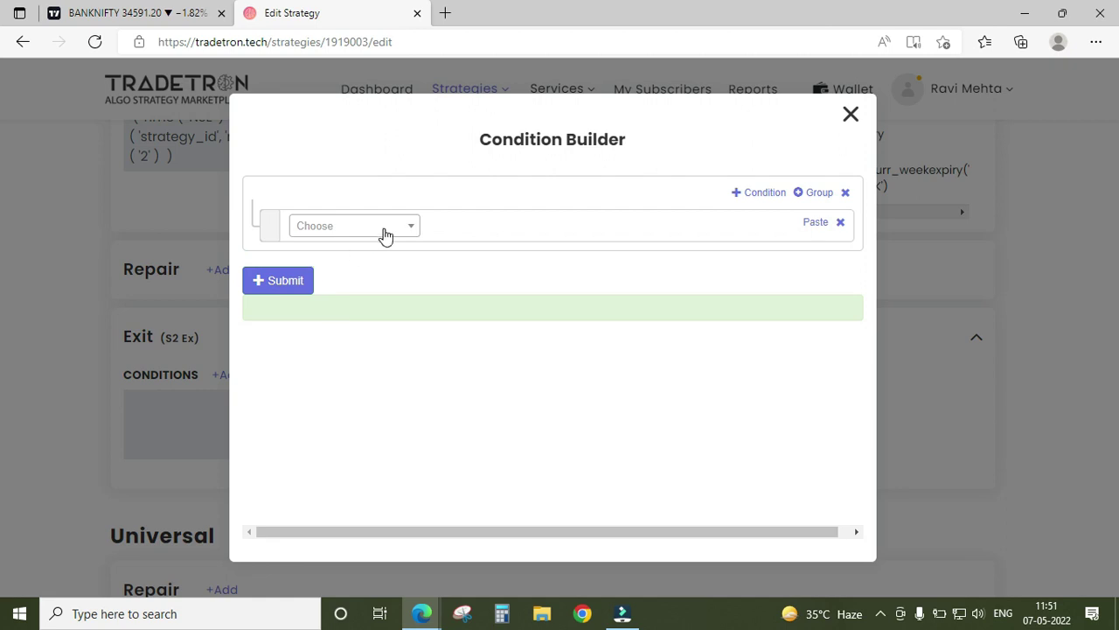
{"action": "left_click", "coordinate": [389, 231]}
{"action": "type", "text": "get"}
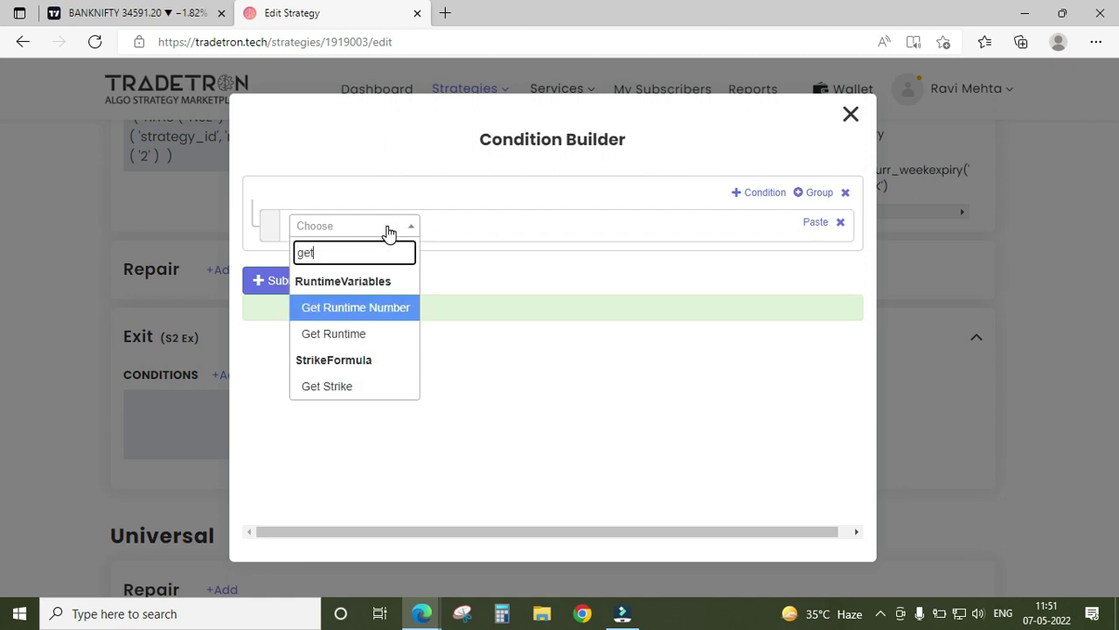
{"action": "key", "text": "Down"}
{"action": "key", "text": "Return"}
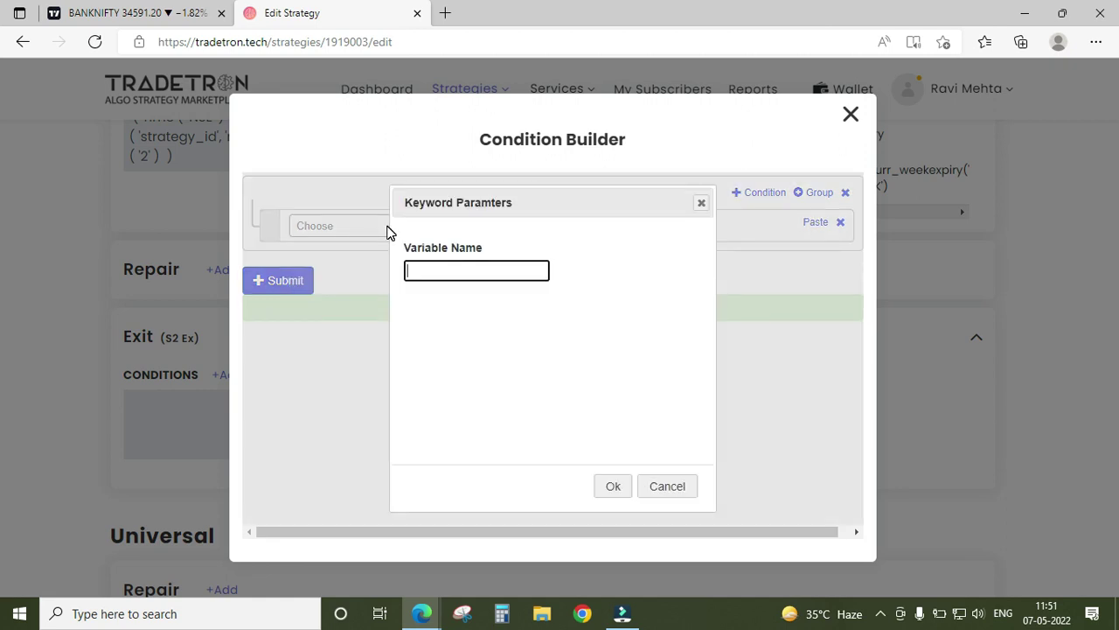
{"action": "type", "text": "supertrend"}
{"action": "key", "text": "Tab"}
{"action": "key", "text": "Return"}
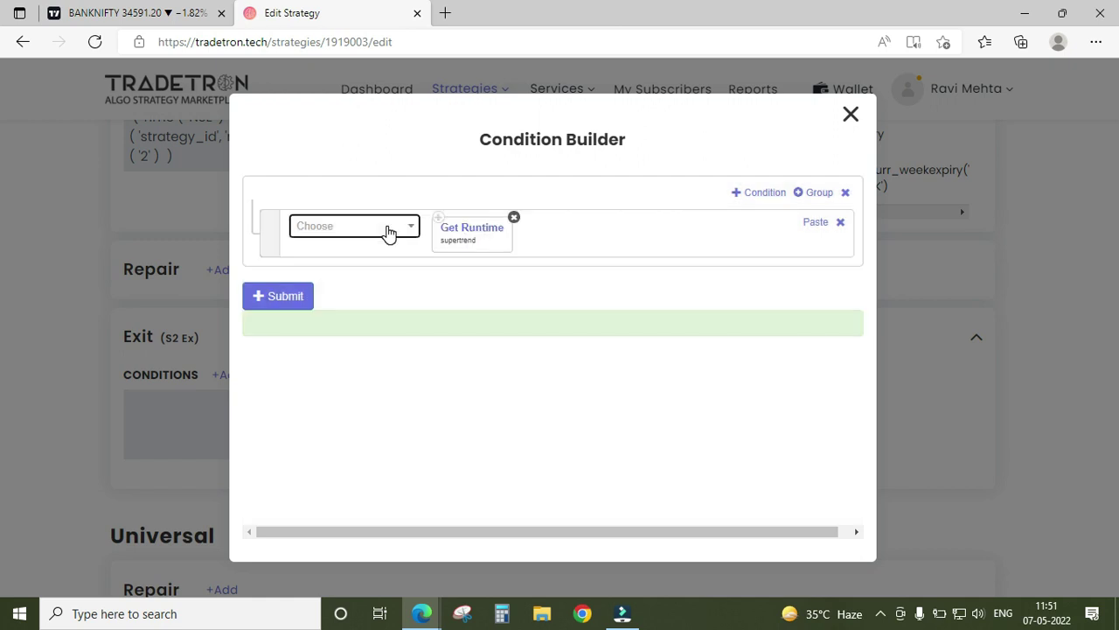
Append the equals comparison (==) and a Number keyword of 1 to the Set 2 exit condition
{"action": "left_click", "coordinate": [389, 232]}
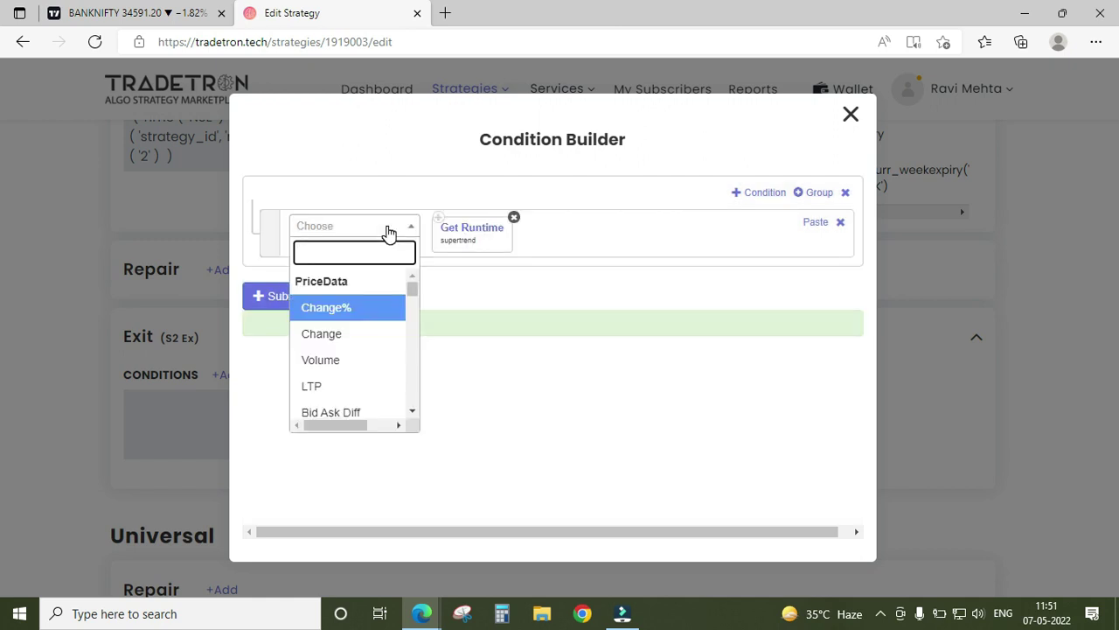
{"action": "type", "text": "="}
{"action": "key", "text": "Down"}
{"action": "key", "text": "Return"}
{"action": "type", "text": "num"}
{"action": "key", "text": "Down"}
{"action": "key", "text": "Return"}
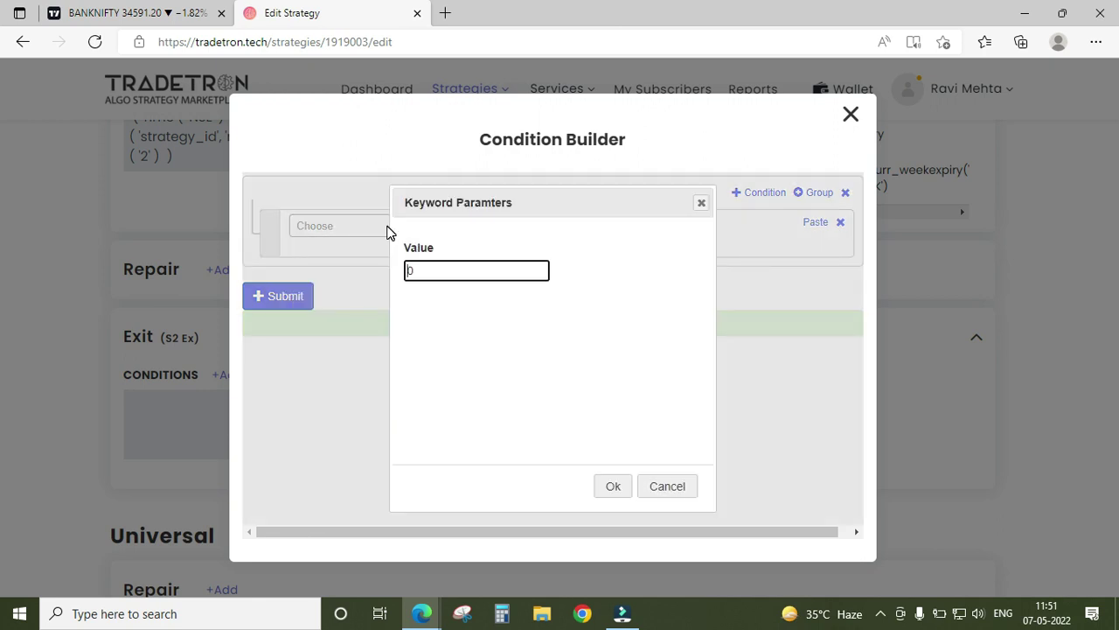
{"action": "key", "text": "Return"}
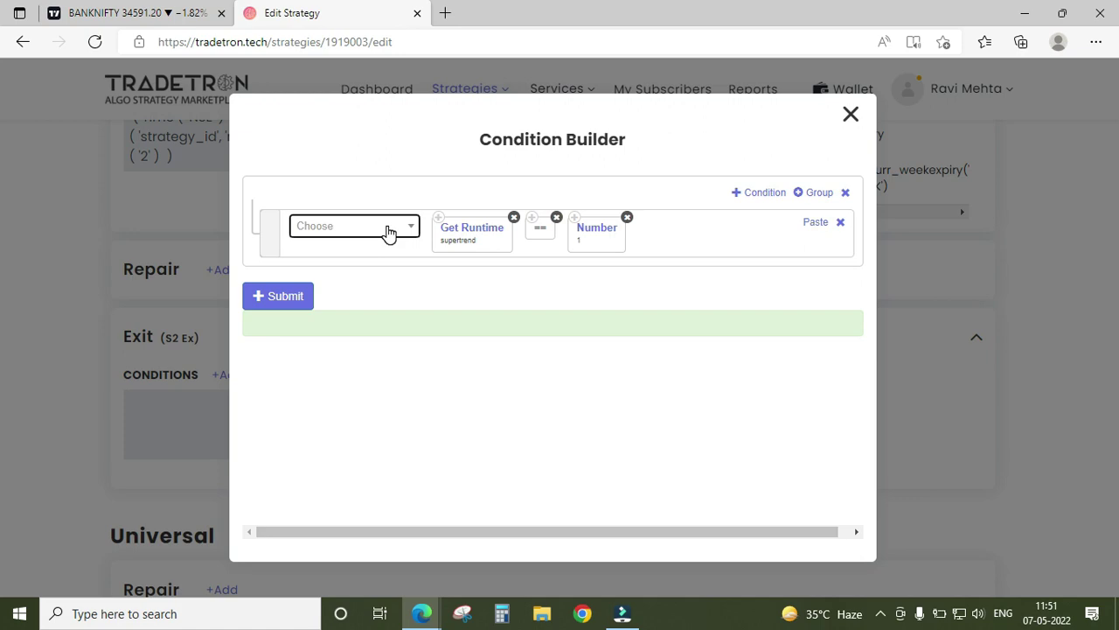
Submit the Set 2 exit condition and close the Condition Builder
{"action": "left_click", "coordinate": [286, 298]}
{"action": "left_click", "coordinate": [848, 115]}
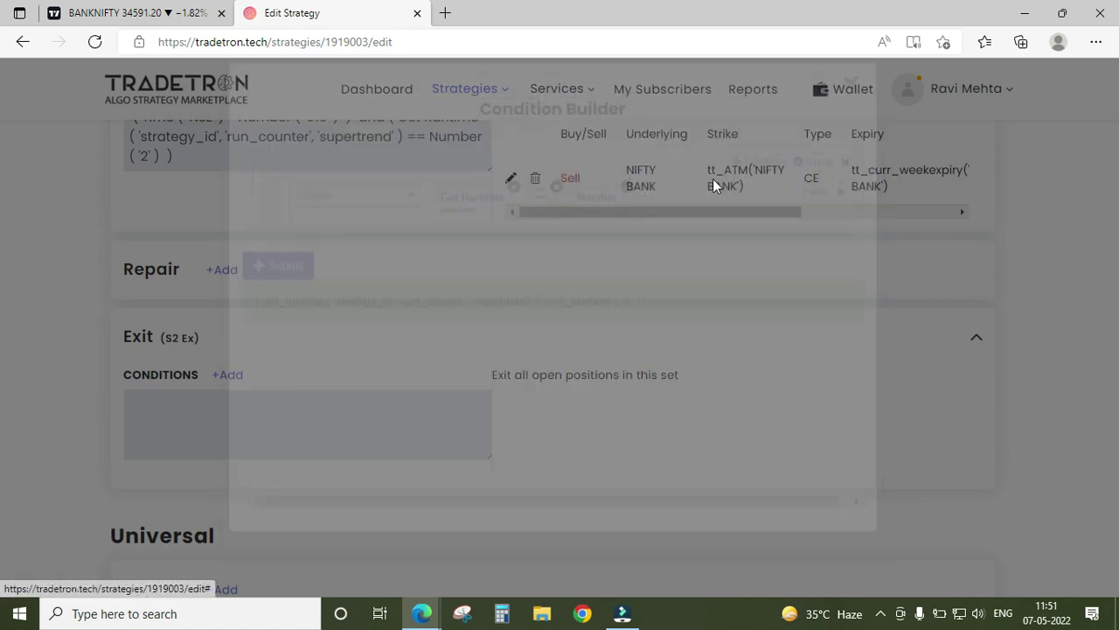
Review the entry conditions, positions and exit conditions of Set 1 and Set 2
{"action": "scroll", "coordinate": [594, 329], "scroll_direction": "up", "scroll_amount": 10}
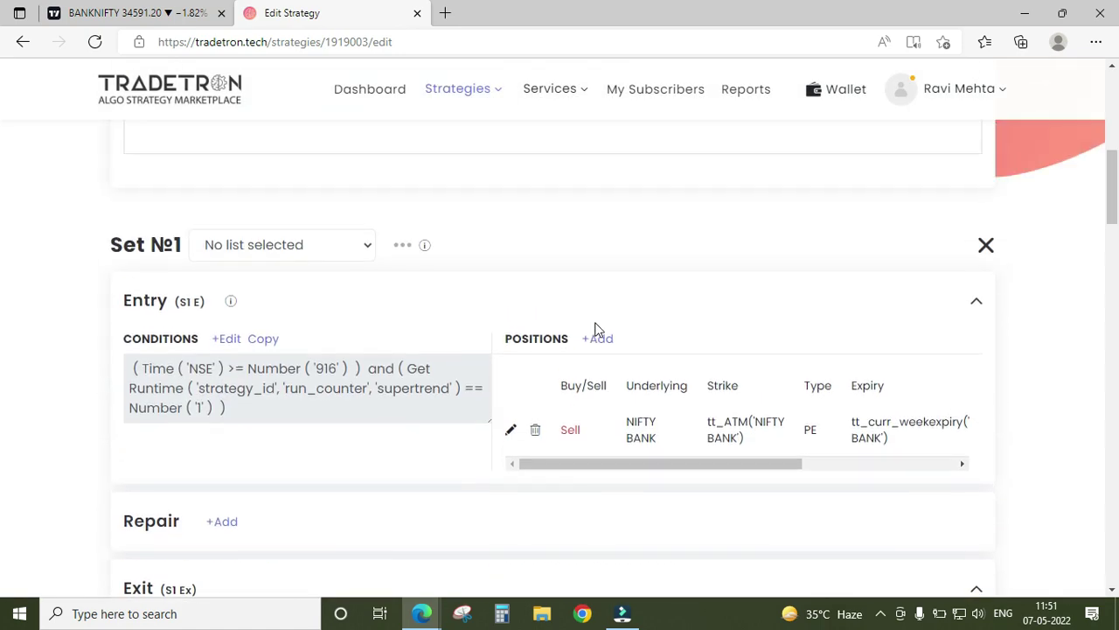
{"action": "scroll", "coordinate": [595, 329], "scroll_direction": "down", "scroll_amount": 5}
{"action": "scroll", "coordinate": [627, 331], "scroll_direction": "up", "scroll_amount": 4}
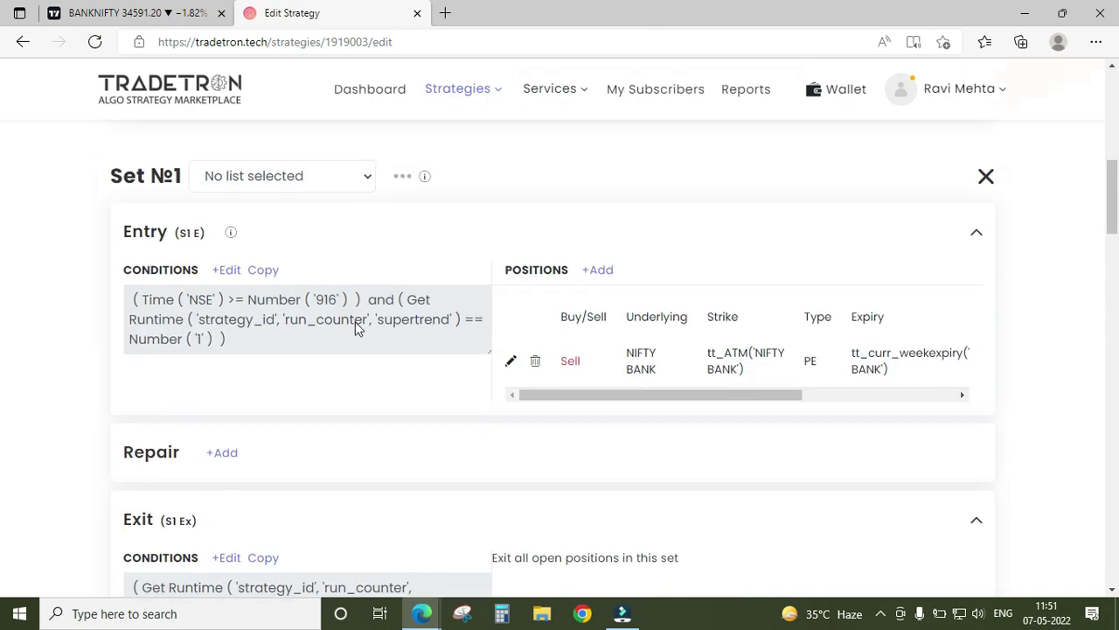
{"action": "left_click_drag", "start_coordinate": [326, 354], "coordinate": [135, 316]}
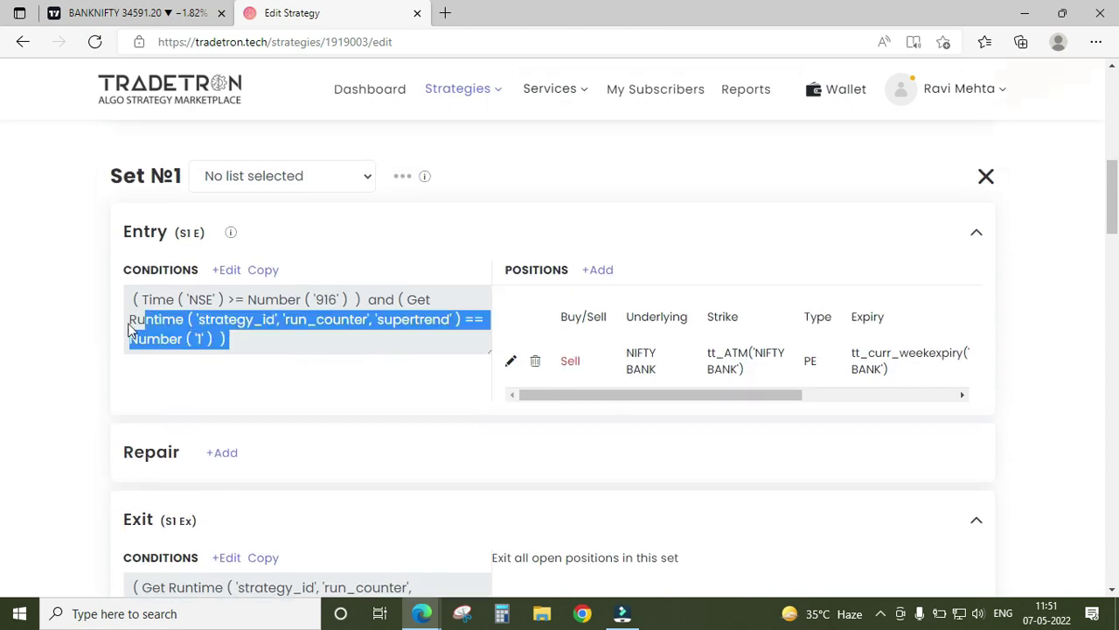
{"action": "left_click_drag", "start_coordinate": [624, 353], "coordinate": [729, 376]}
{"action": "scroll", "coordinate": [673, 420], "scroll_direction": "down", "scroll_amount": 5}
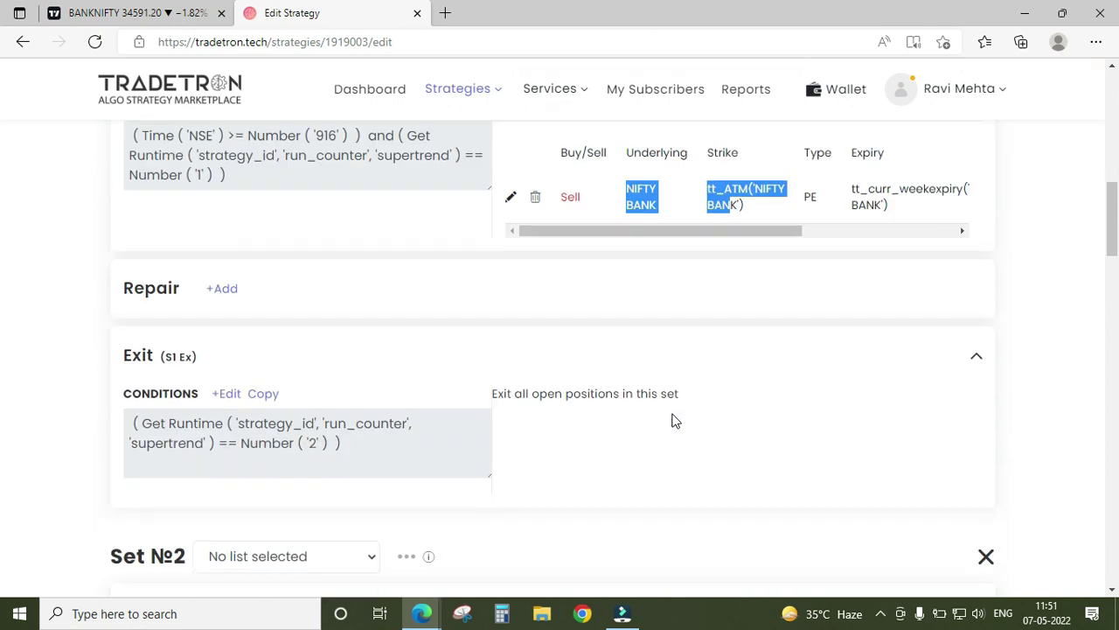
{"action": "left_click_drag", "start_coordinate": [296, 399], "coordinate": [135, 317]}
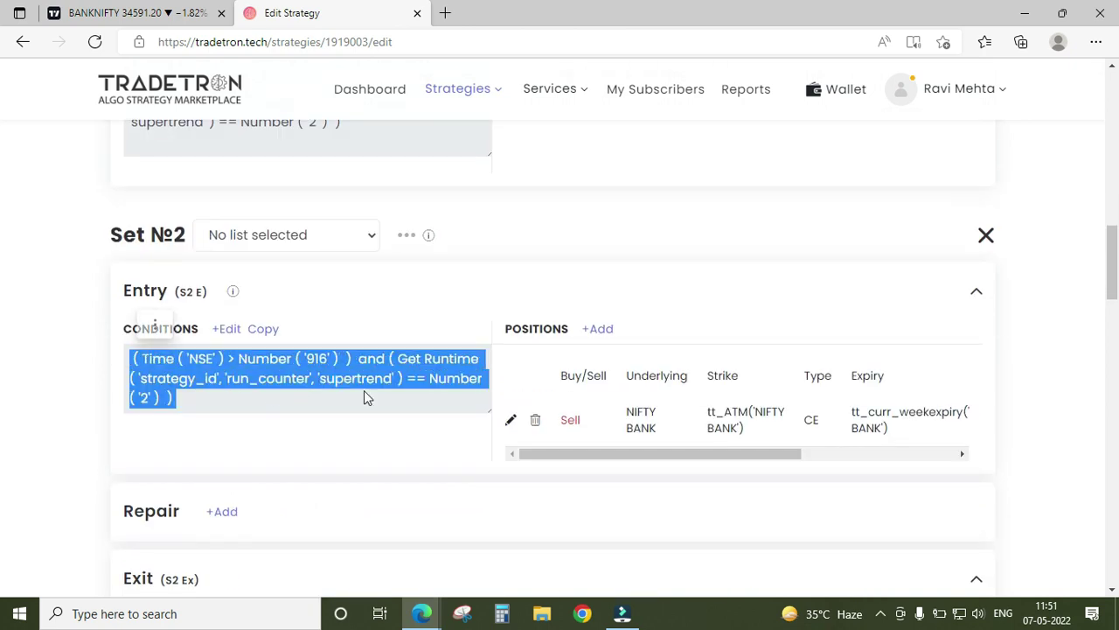
{"action": "left_click_drag", "start_coordinate": [624, 411], "coordinate": [735, 440]}
{"action": "left_click", "coordinate": [672, 491]}
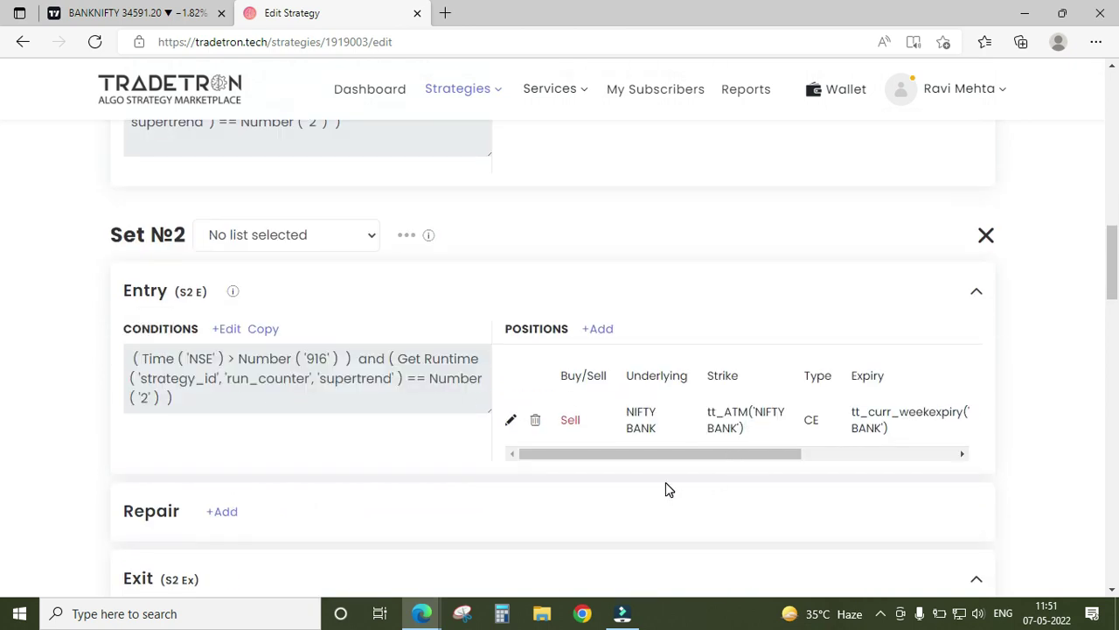
{"action": "scroll", "coordinate": [428, 441], "scroll_direction": "down", "scroll_amount": 1}
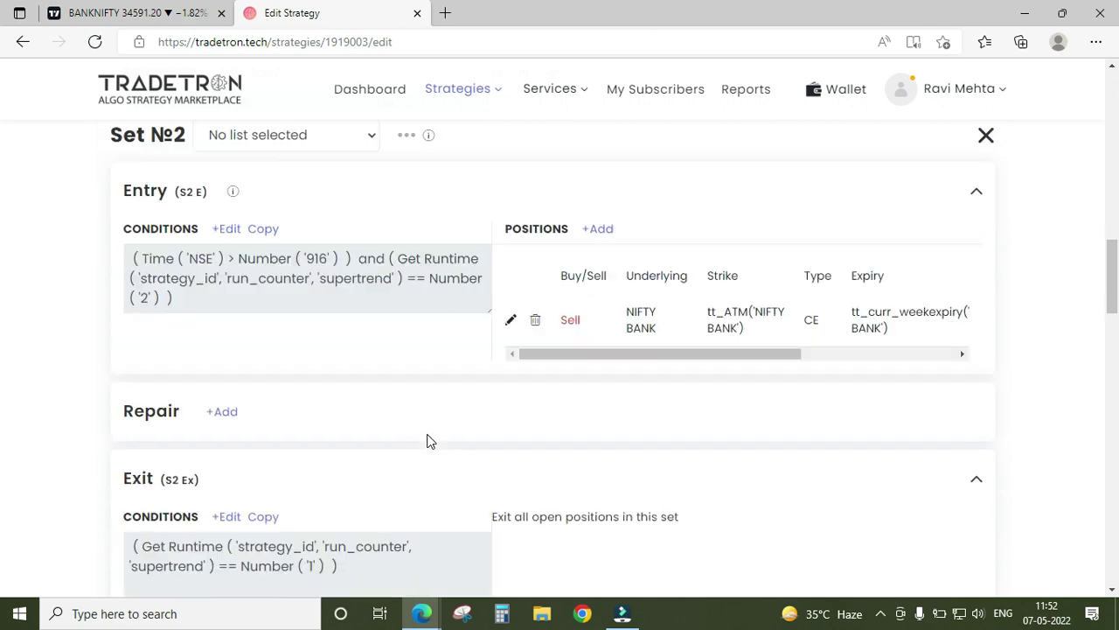
{"action": "scroll", "coordinate": [427, 440], "scroll_direction": "up", "scroll_amount": 4}
{"action": "scroll", "coordinate": [428, 438], "scroll_direction": "up", "scroll_amount": 2}
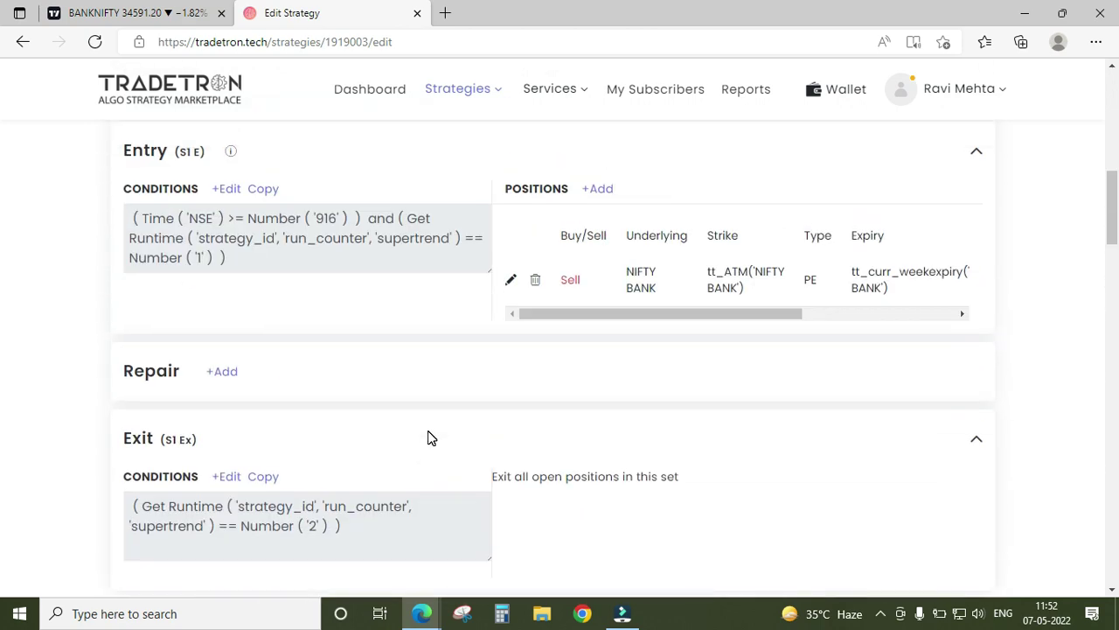
{"action": "scroll", "coordinate": [427, 405], "scroll_direction": "down", "scroll_amount": 1}
{"action": "scroll", "coordinate": [428, 405], "scroll_direction": "up", "scroll_amount": 2}
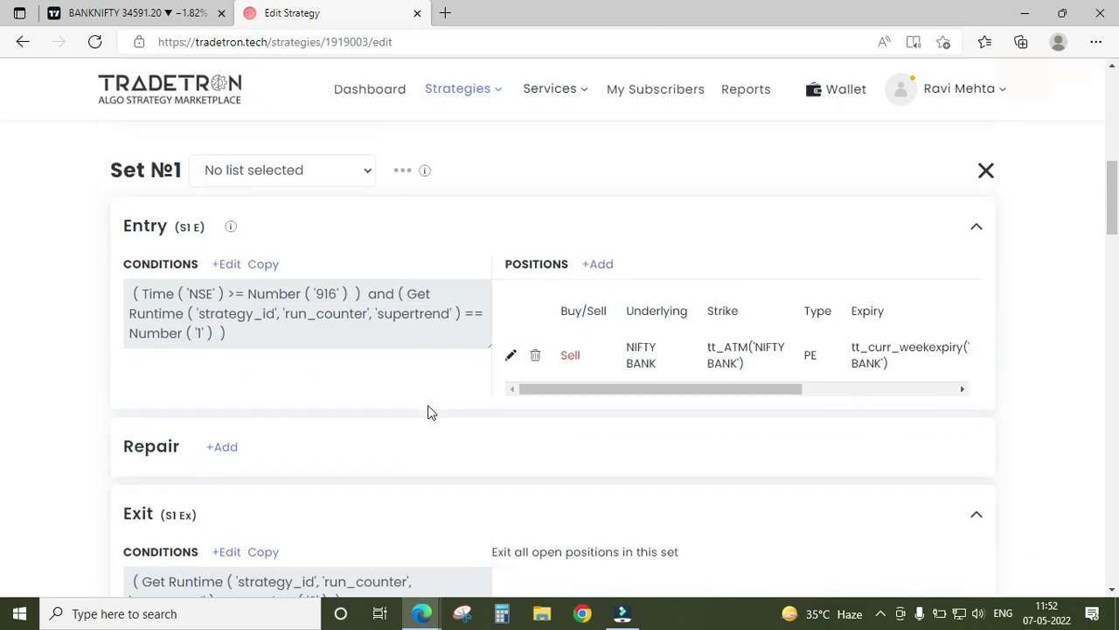
Add a third condition to the Set 1 entry, starting it with the Open positions keyword
{"action": "left_click", "coordinate": [227, 271]}
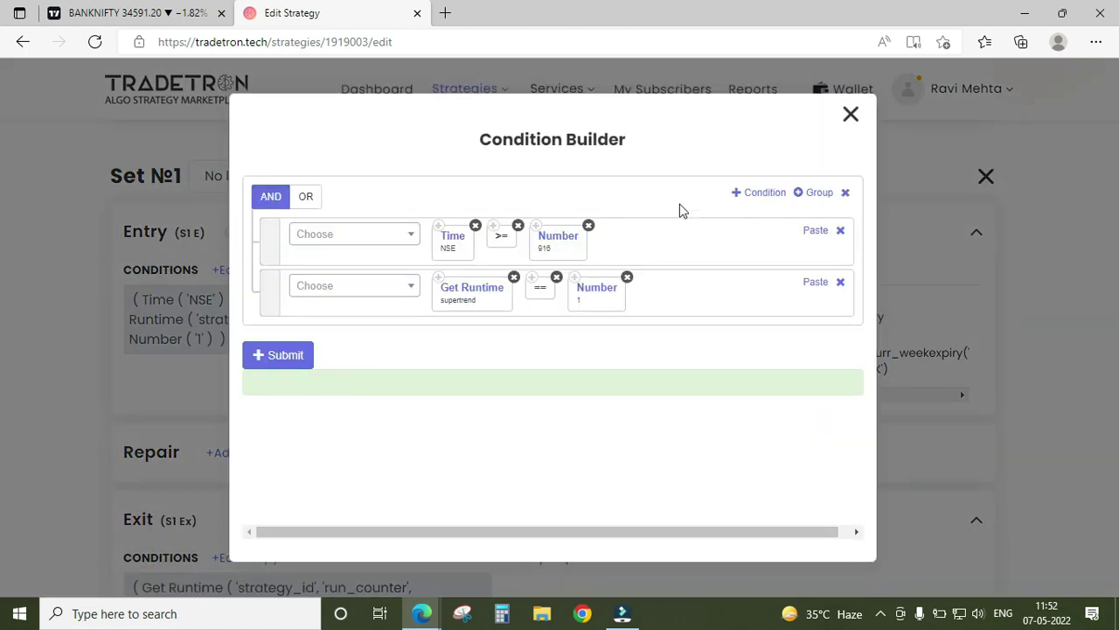
{"action": "left_click", "coordinate": [761, 192]}
{"action": "left_click", "coordinate": [354, 342]}
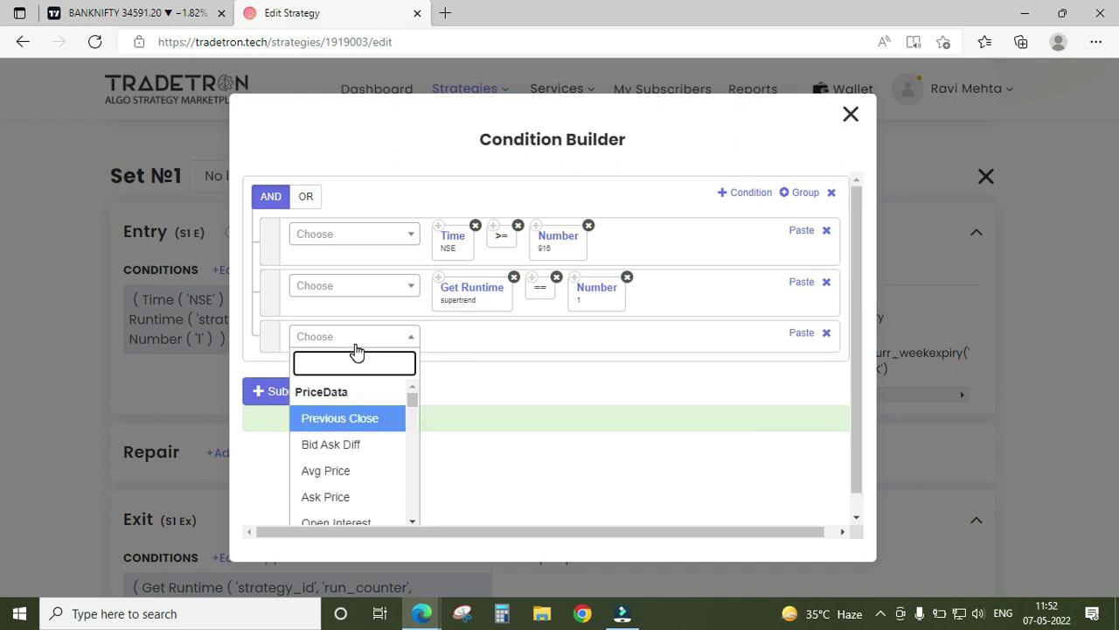
{"action": "type", "text": "open"}
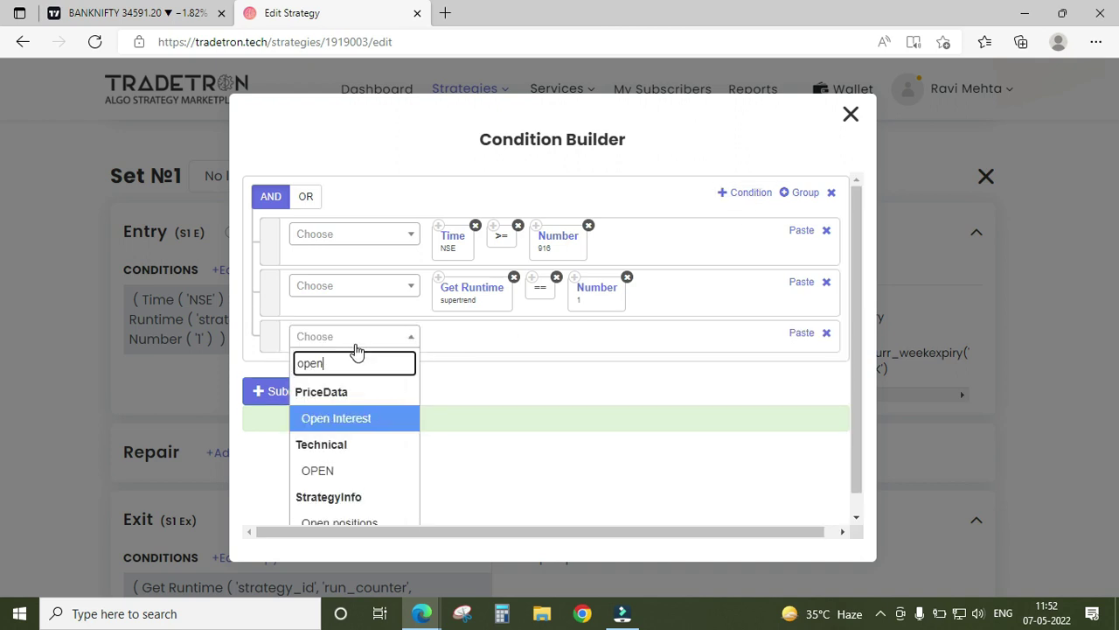
{"action": "key", "text": "Down"}
{"action": "key", "text": "Down"}
{"action": "key", "text": "Return"}
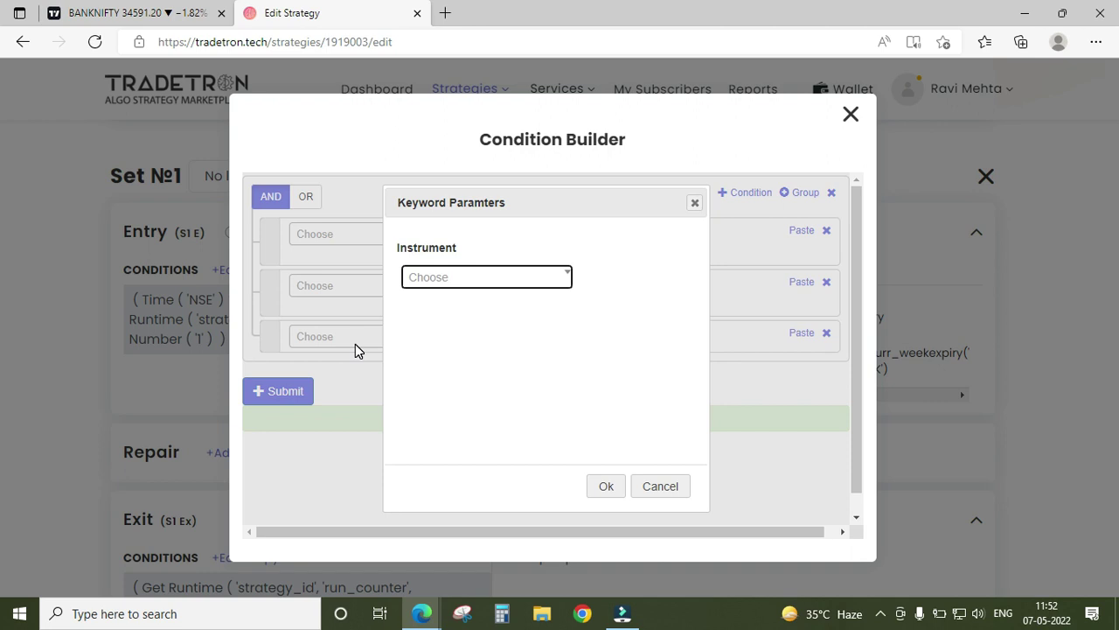
Set the instrument of the Open positions keyword to NIFTY BANK and confirm its parameters
{"action": "key", "text": "Return"}
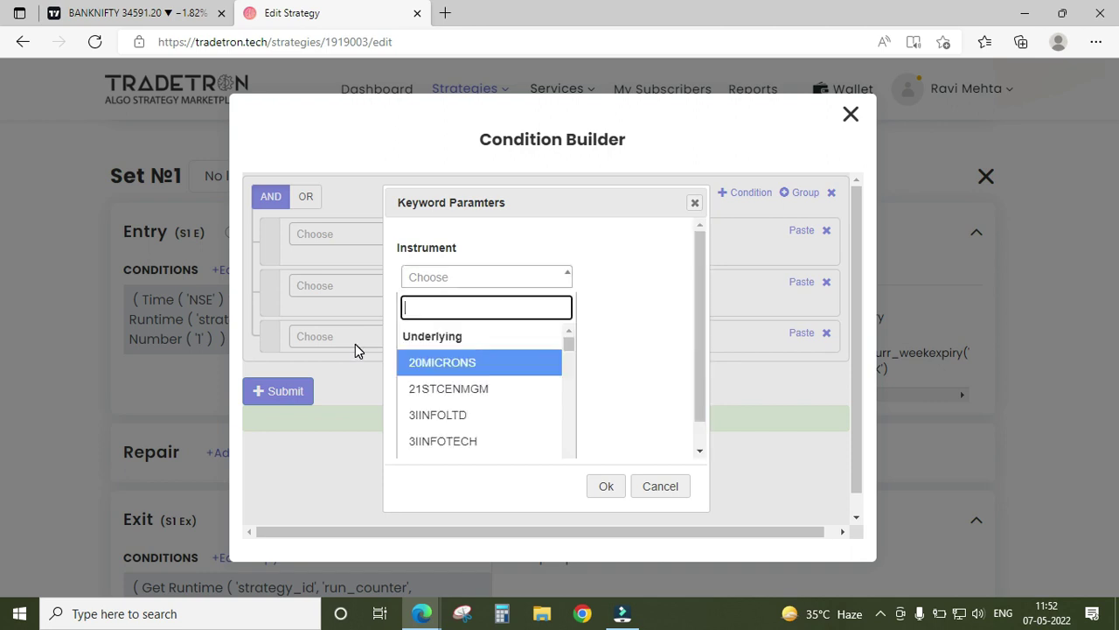
{"action": "type", "text": "nifty"}
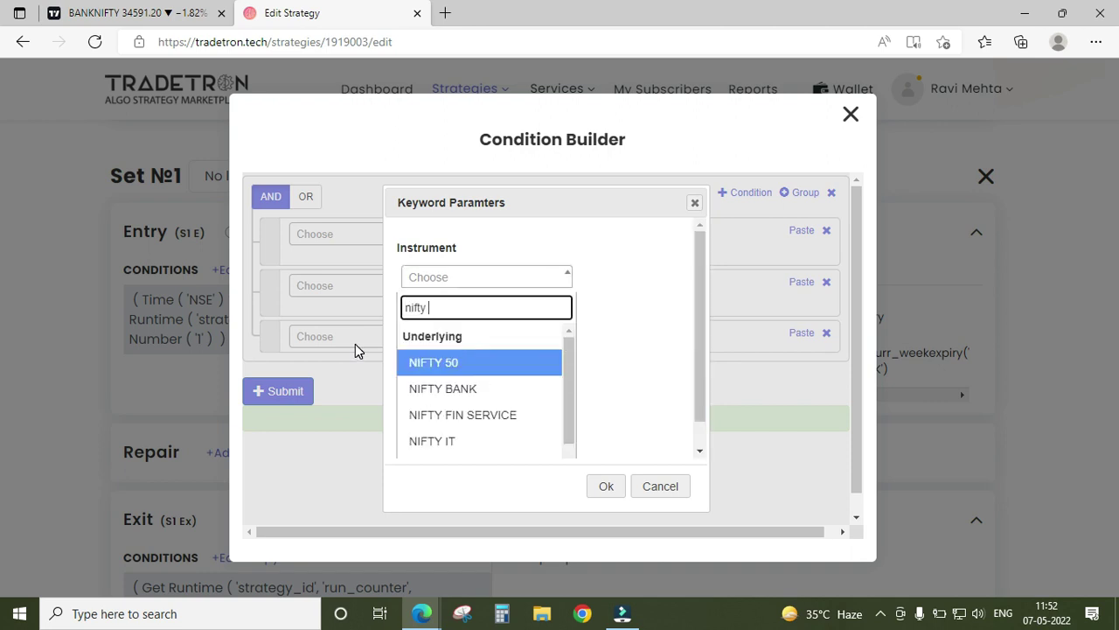
{"action": "key", "text": "Down"}
{"action": "key", "text": "Return"}
{"action": "key", "text": "Tab"}
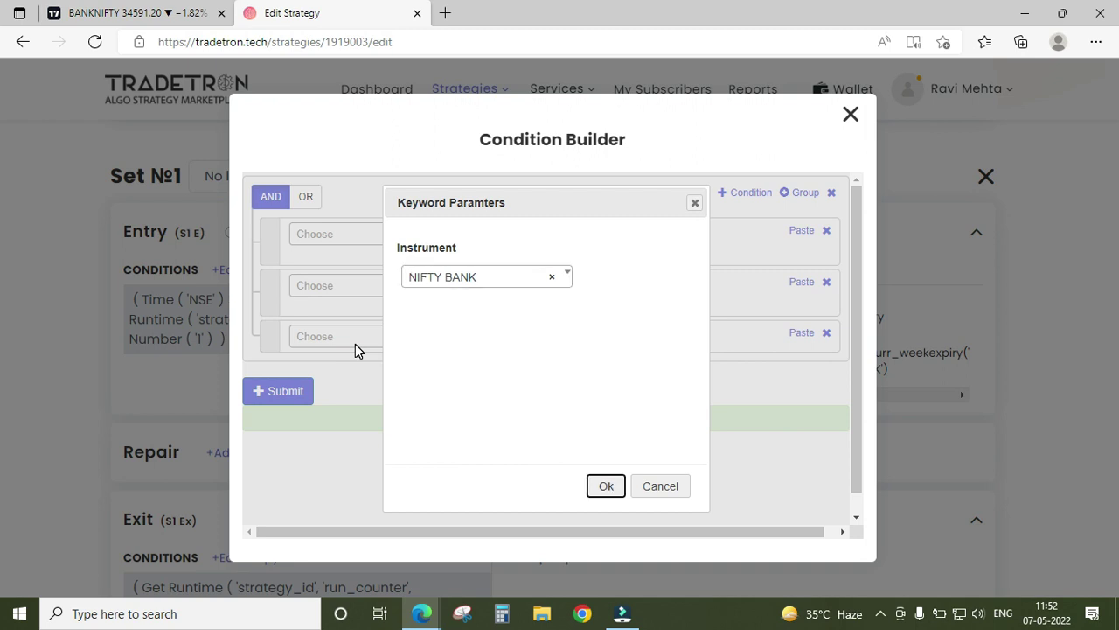
{"action": "key", "text": "Return"}
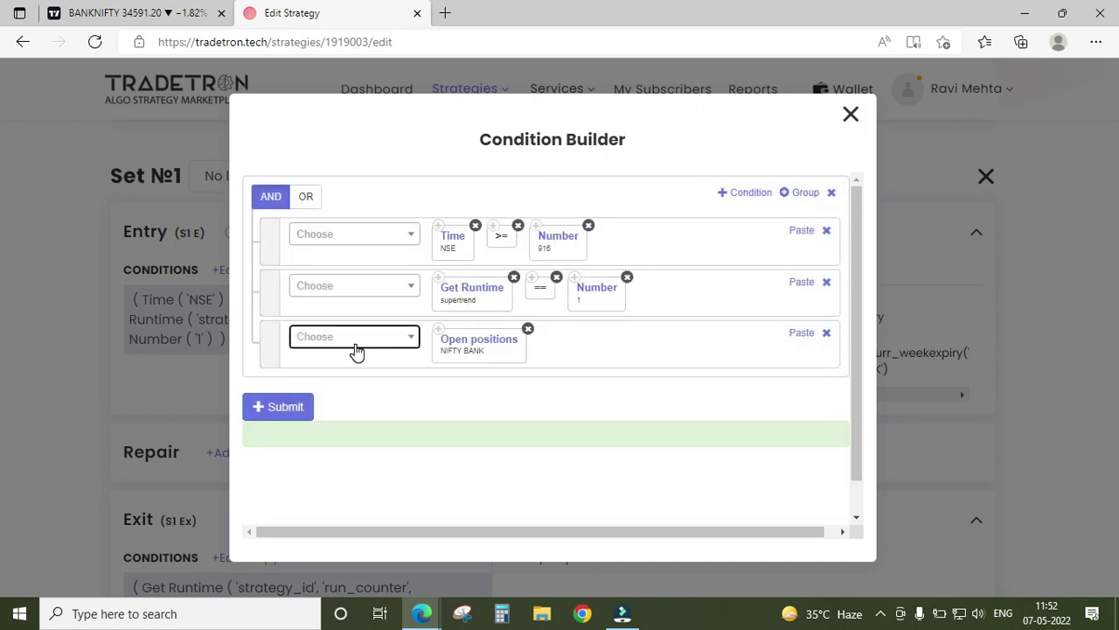
Append the equals comparison (==) to the Set 1 Open positions condition and find the Number keyword for it
{"action": "left_click", "coordinate": [356, 338]}
{"action": "type", "text": "="}
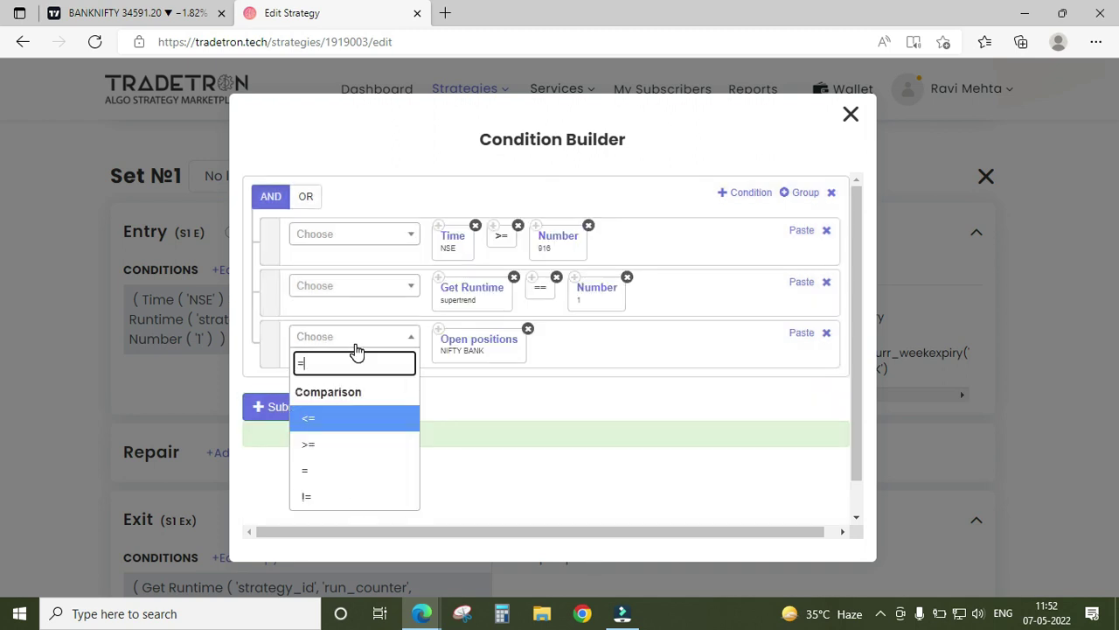
{"action": "key", "text": "Down"}
{"action": "key", "text": "Down"}
{"action": "key", "text": "Return"}
{"action": "left_click", "coordinate": [356, 348]}
{"action": "type", "text": "numb"}
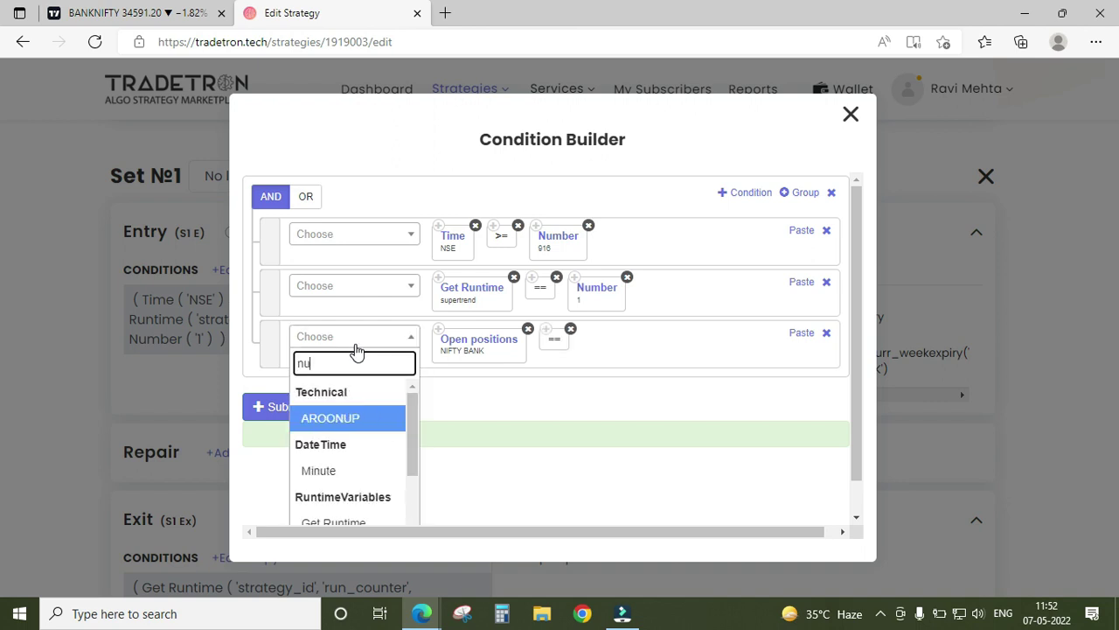
Complete the third Set 1 entry condition with Number 0, submit the conditions and close the builder
{"action": "key", "text": "Down"}
{"action": "key", "text": "Return"}
{"action": "key", "text": "Return"}
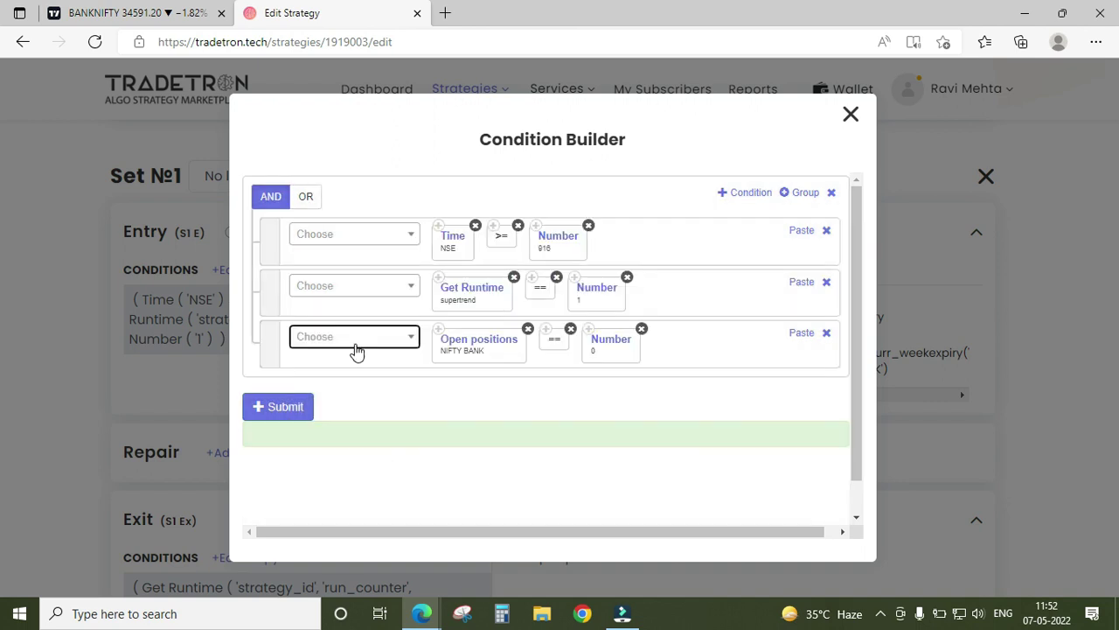
{"action": "left_click", "coordinate": [265, 414]}
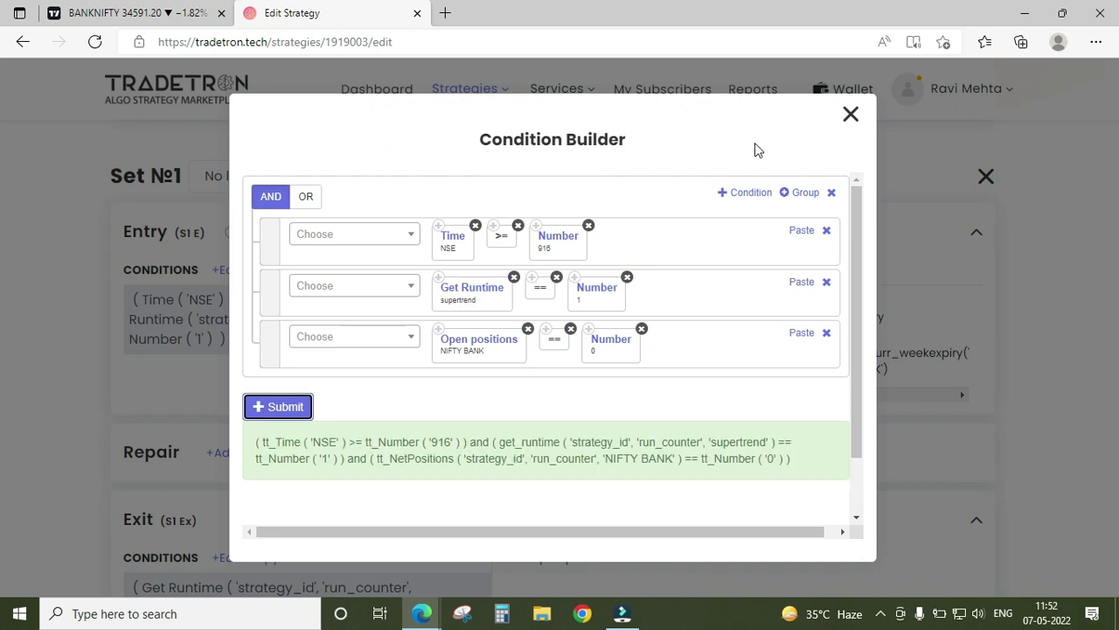
{"action": "left_click", "coordinate": [849, 114]}
Add a third condition to the Set 2 entry conditions and choose the Open positions keyword for it
{"action": "scroll", "coordinate": [419, 466], "scroll_direction": "down", "scroll_amount": 6}
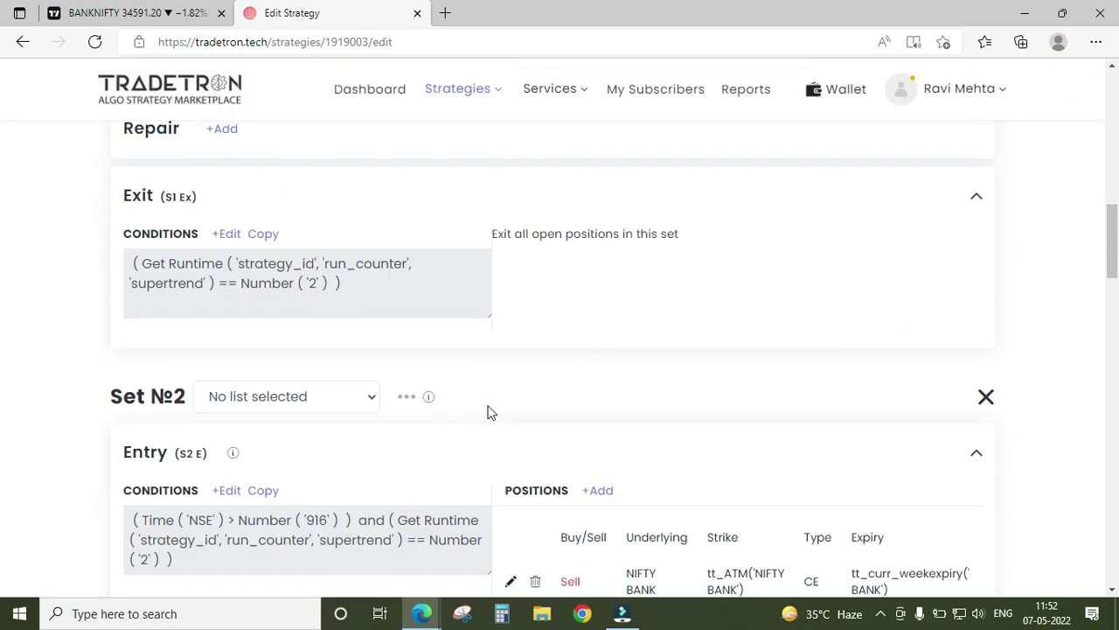
{"action": "left_click", "coordinate": [229, 330]}
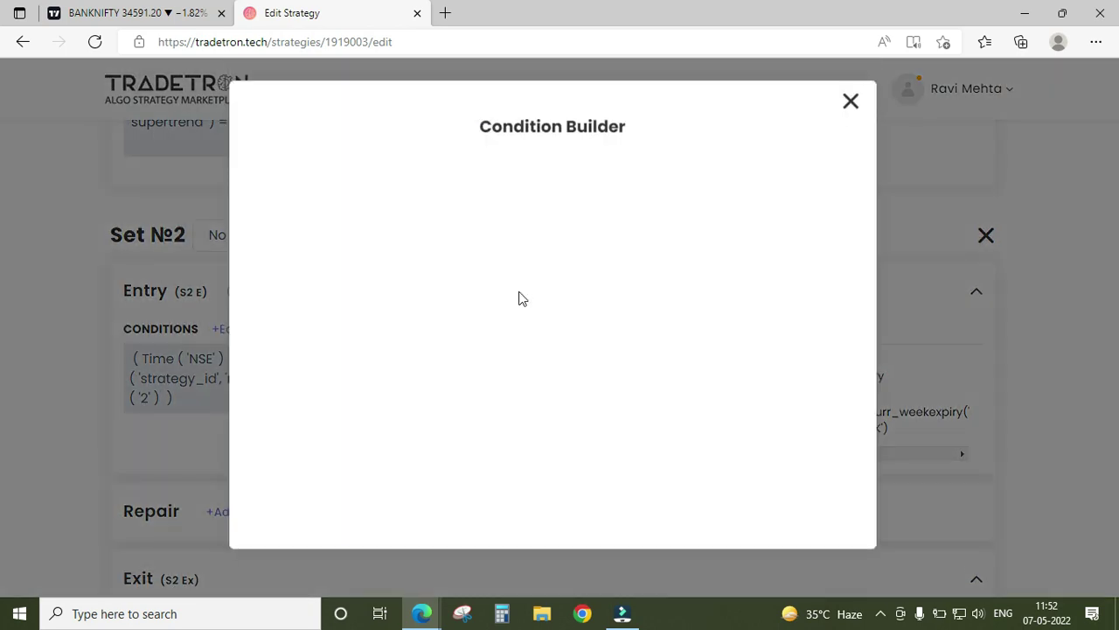
{"action": "left_click", "coordinate": [759, 194]}
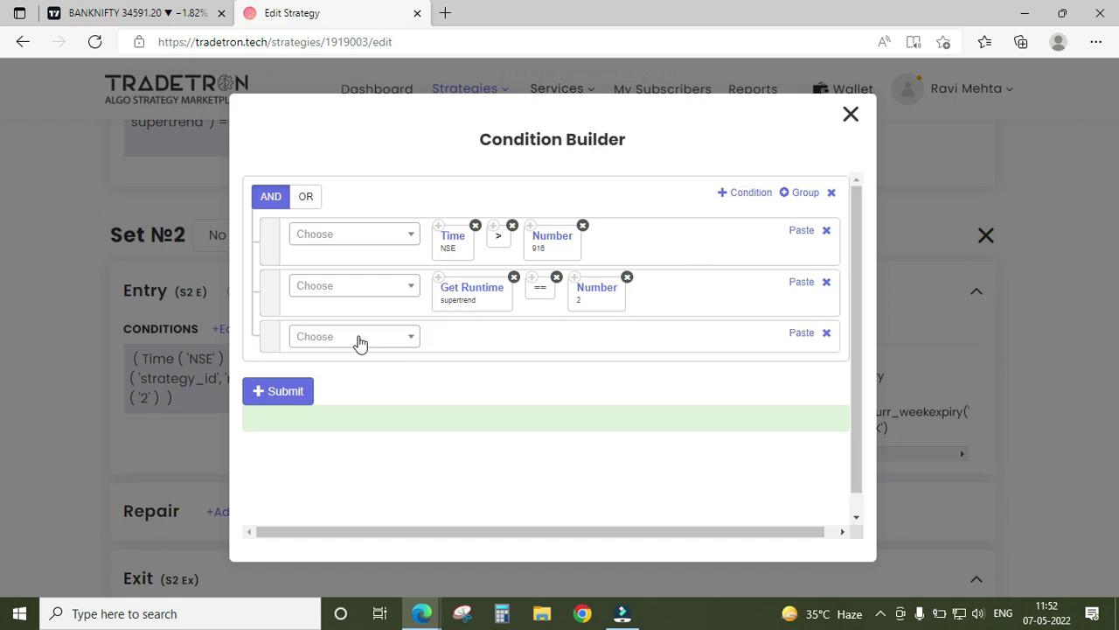
{"action": "left_click", "coordinate": [362, 340]}
{"action": "type", "text": "open"}
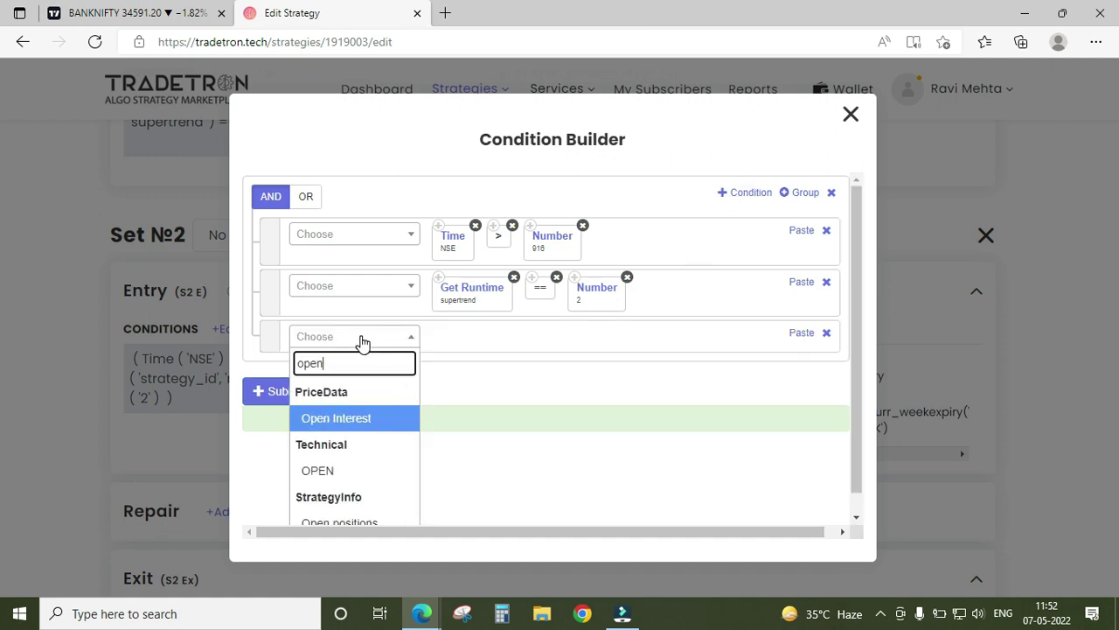
{"action": "key", "text": "Down"}
{"action": "key", "text": "Return"}
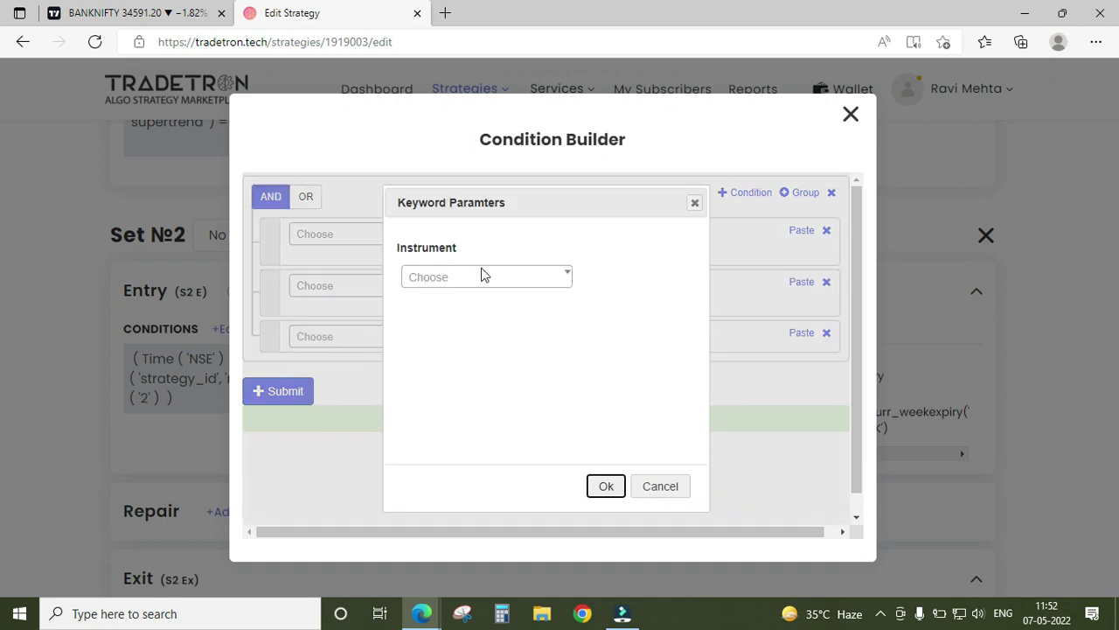
Set the instrument of the Open positions keyword to NIFTY BANK and confirm it
{"action": "left_click", "coordinate": [492, 277]}
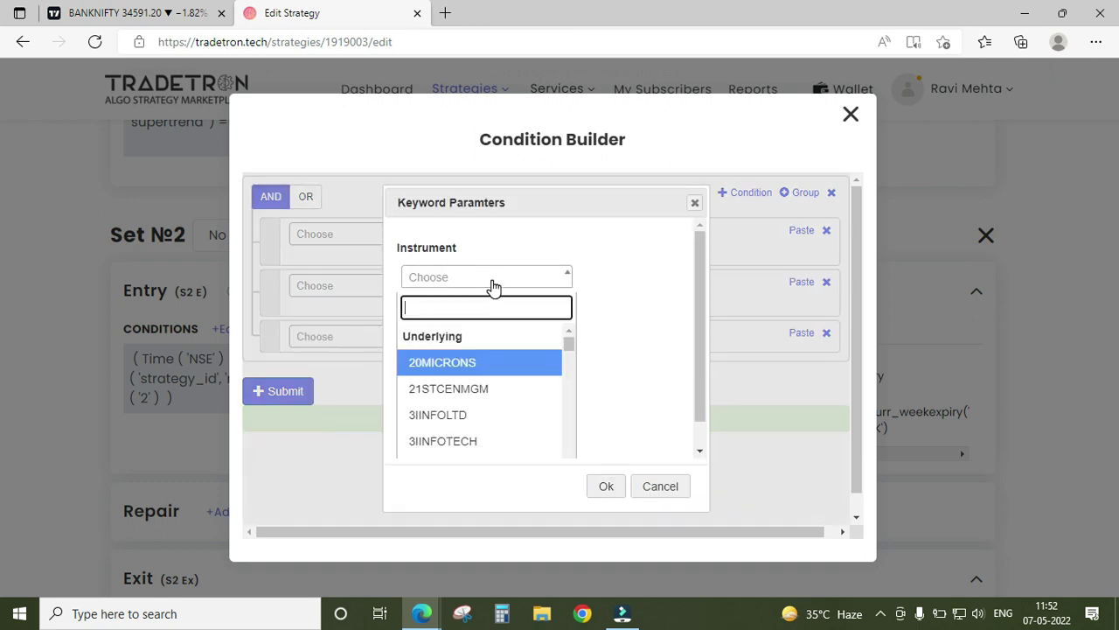
{"action": "type", "text": "nifty"}
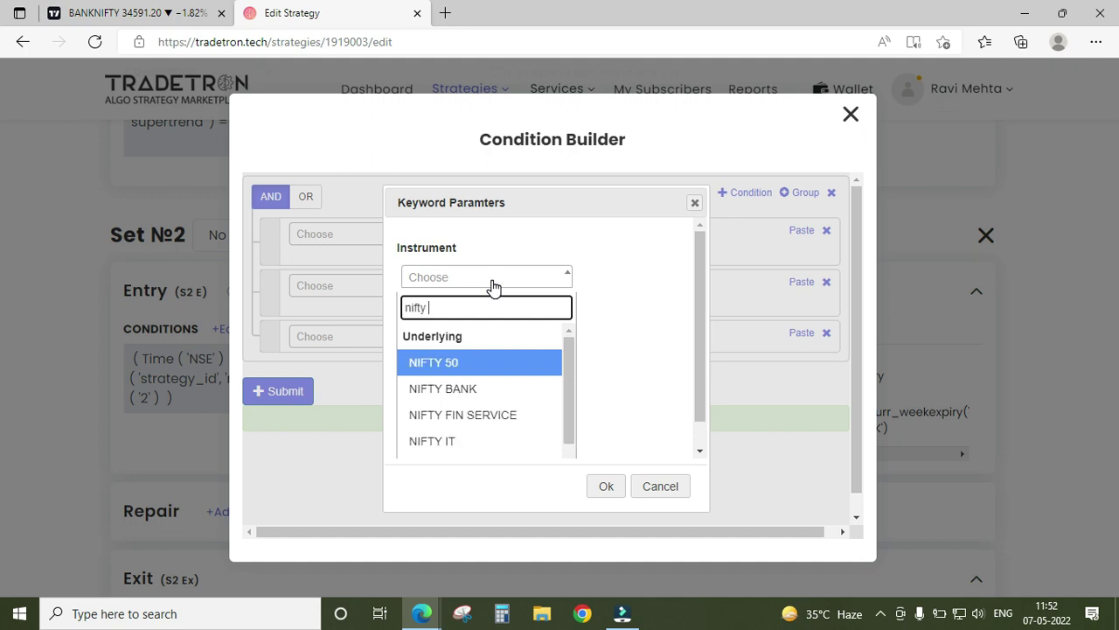
{"action": "key", "text": "Down"}
{"action": "key", "text": "Return"}
{"action": "key", "text": "Return"}
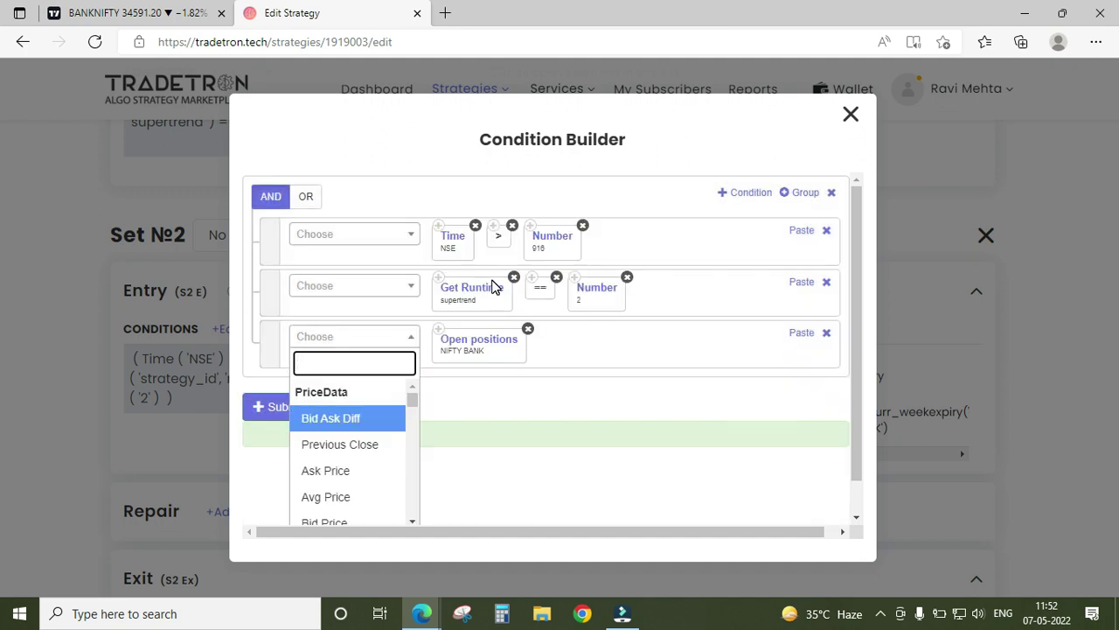
Complete the Open positions condition with == Number 0, submit the Set 2 entry conditions and close the builder
{"action": "type", "text": "="}
{"action": "key", "text": "Down"}
{"action": "key", "text": "Down"}
{"action": "key", "text": "Return"}
{"action": "type", "text": "numb"}
{"action": "key", "text": "Down"}
{"action": "key", "text": "Return"}
{"action": "key", "text": "Return"}
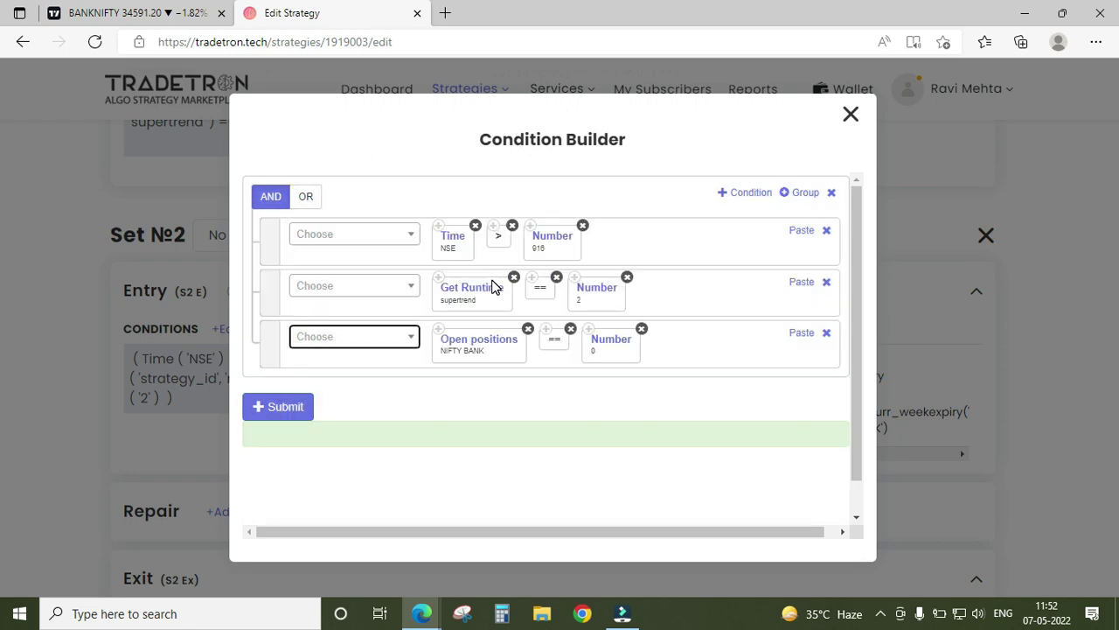
{"action": "left_click", "coordinate": [289, 413]}
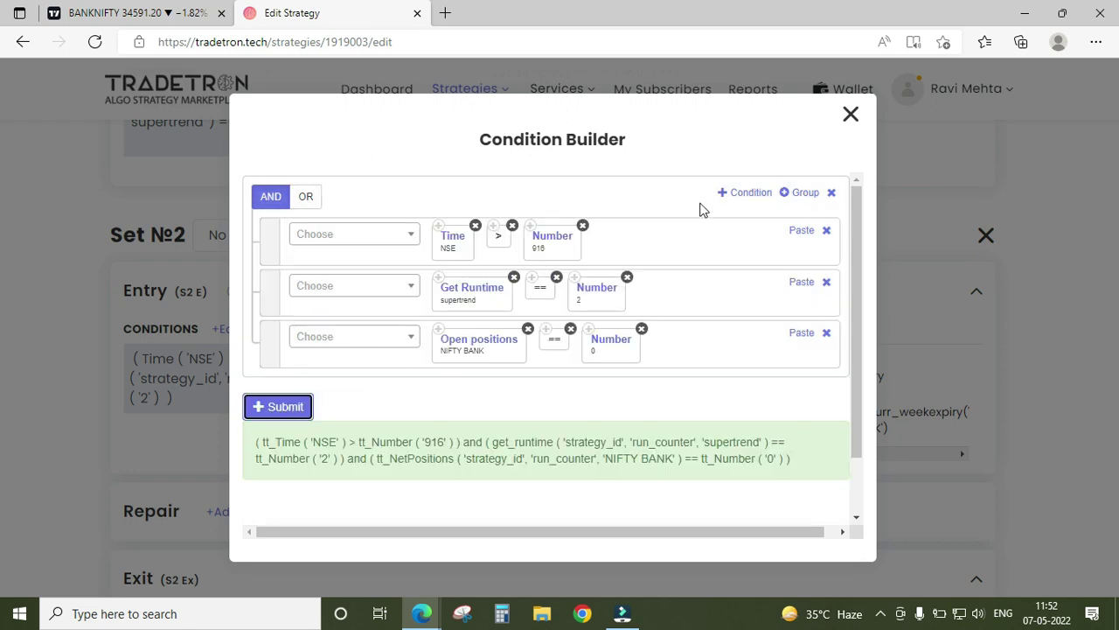
{"action": "left_click", "coordinate": [850, 118]}
Review the Set 2 exit condition and position, and compare them with the Set 1 entry conditions
{"action": "scroll", "coordinate": [490, 350], "scroll_direction": "down", "scroll_amount": 2}
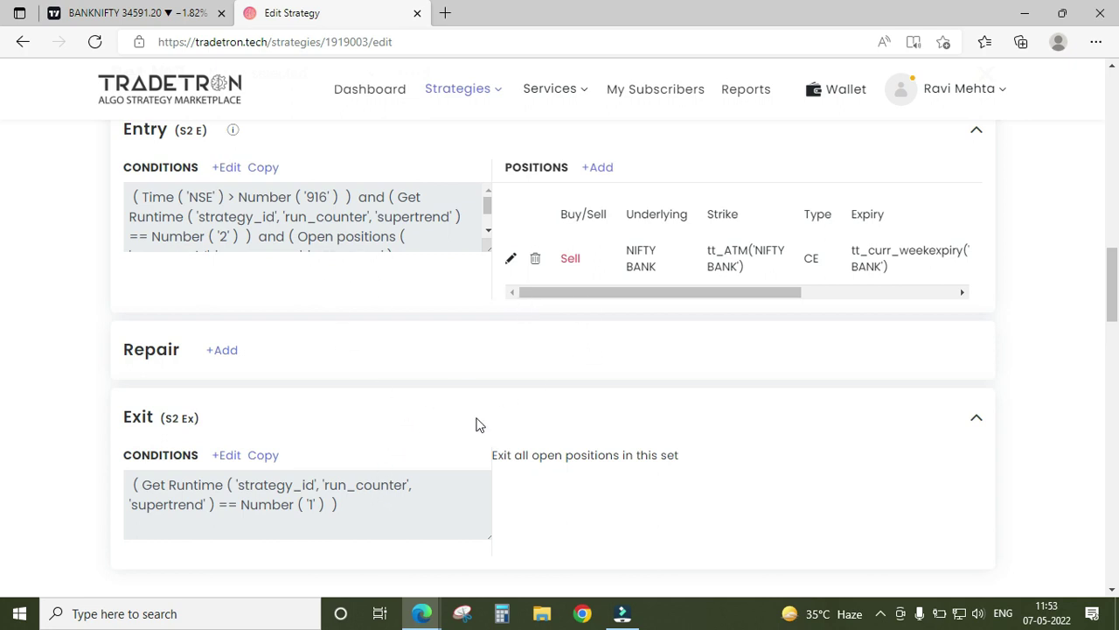
{"action": "left_click_drag", "start_coordinate": [357, 504], "coordinate": [123, 492]}
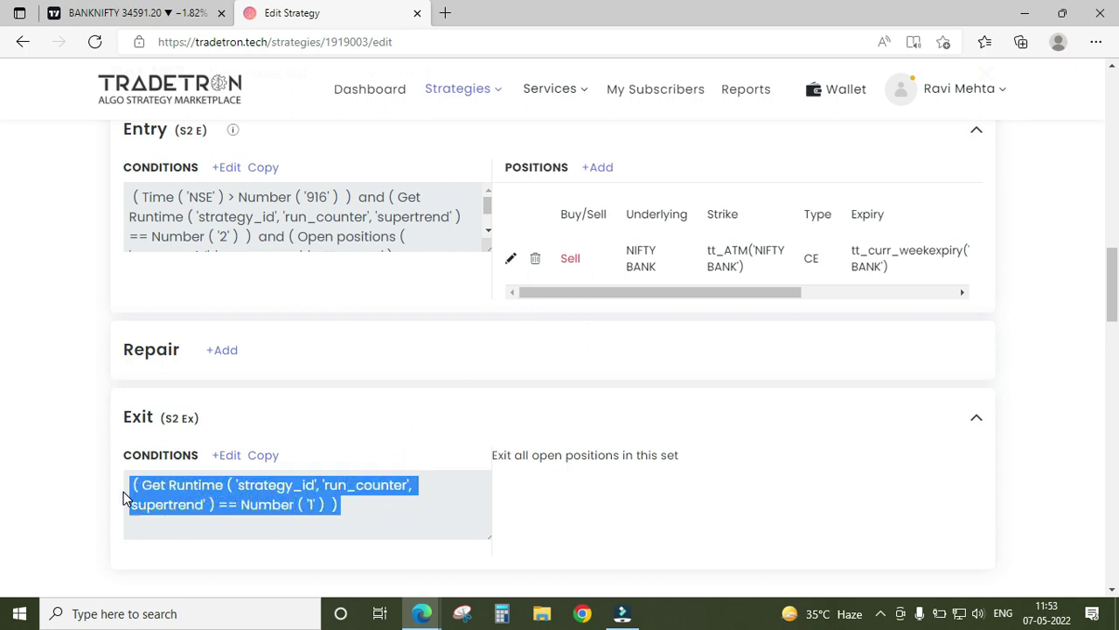
{"action": "scroll", "coordinate": [614, 396], "scroll_direction": "up", "scroll_amount": 1}
{"action": "left_click_drag", "start_coordinate": [614, 331], "coordinate": [775, 347]}
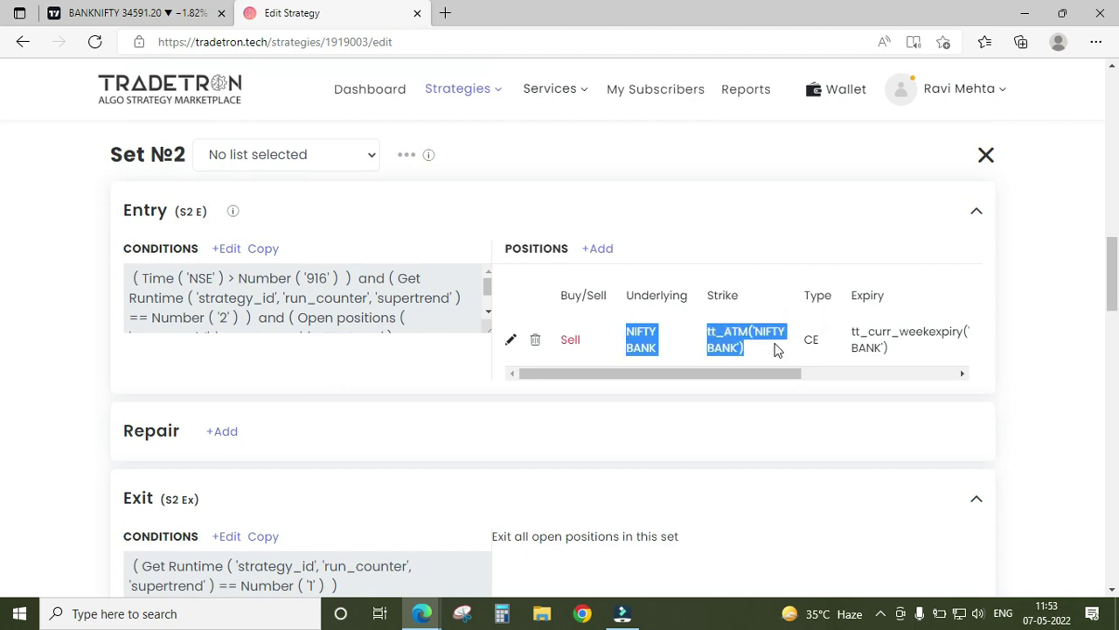
{"action": "scroll", "coordinate": [703, 446], "scroll_direction": "up", "scroll_amount": 5}
{"action": "scroll", "coordinate": [690, 449], "scroll_direction": "up", "scroll_amount": 4}
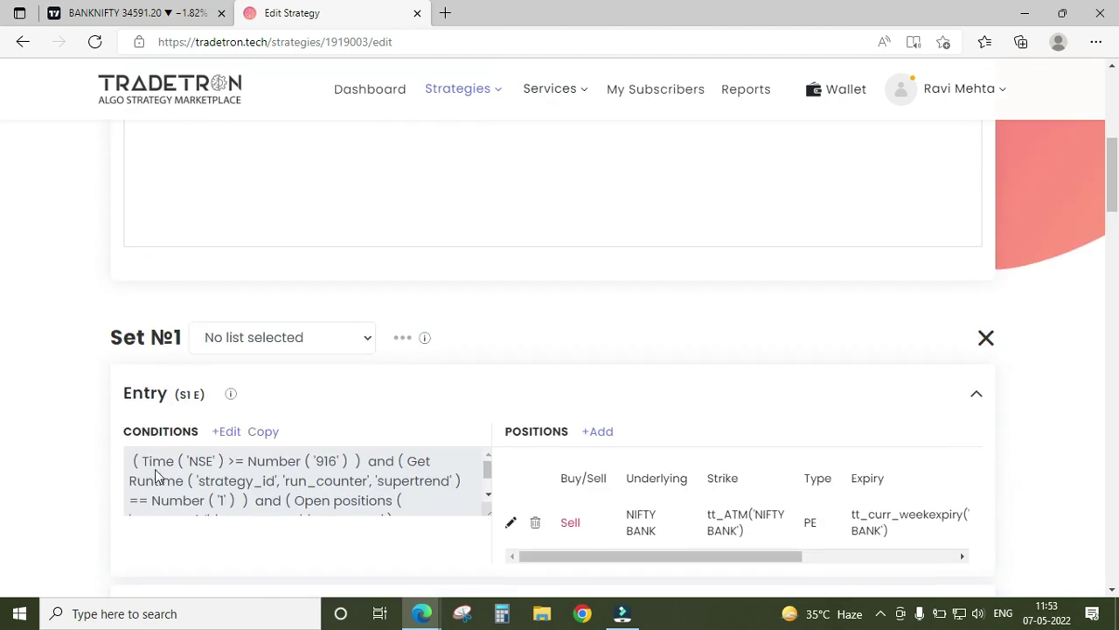
{"action": "left_click_drag", "start_coordinate": [155, 468], "coordinate": [384, 496]}
{"action": "left_click", "coordinate": [464, 434]}
{"action": "scroll", "coordinate": [463, 433], "scroll_direction": "down", "scroll_amount": 9}
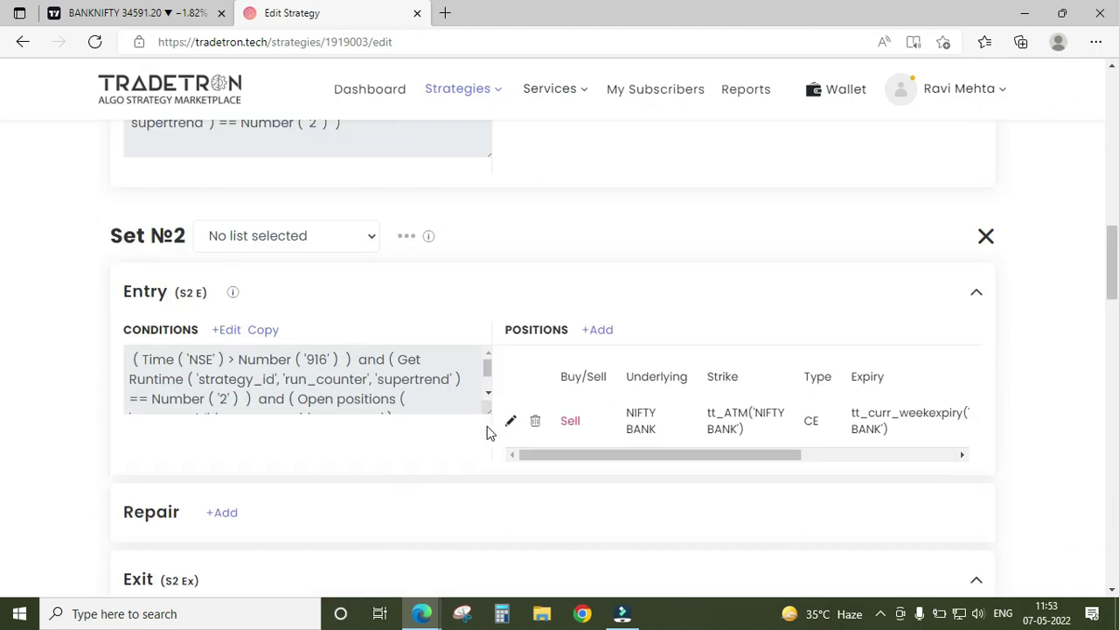
Start a Universal Exit condition with the Time keyword for NSE followed by the >= comparison
{"action": "scroll", "coordinate": [488, 431], "scroll_direction": "down", "scroll_amount": 6}
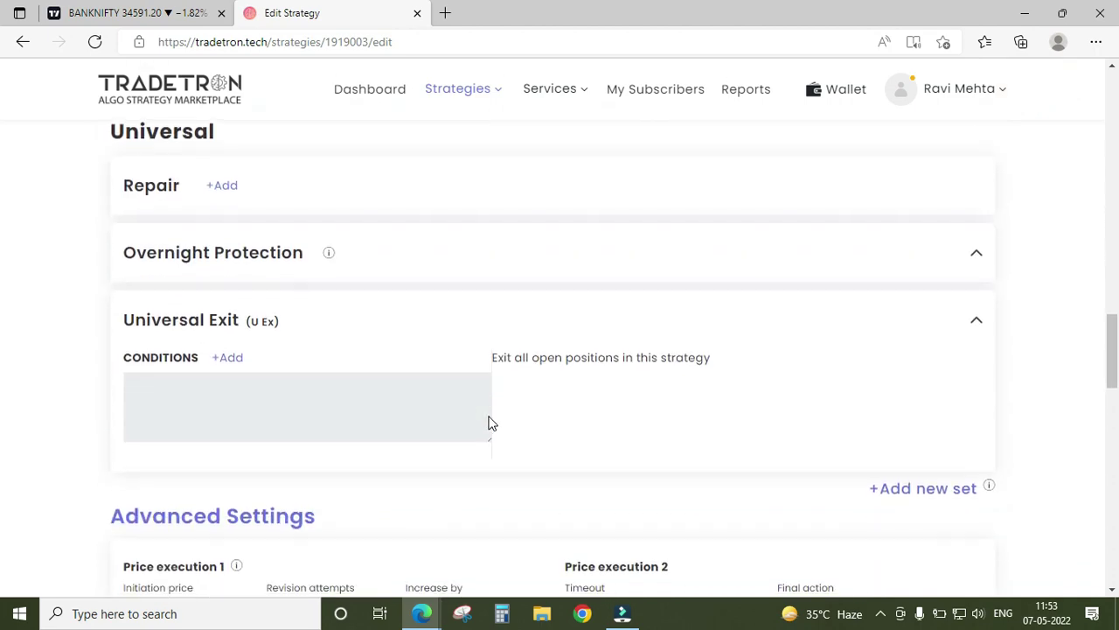
{"action": "left_click", "coordinate": [238, 357]}
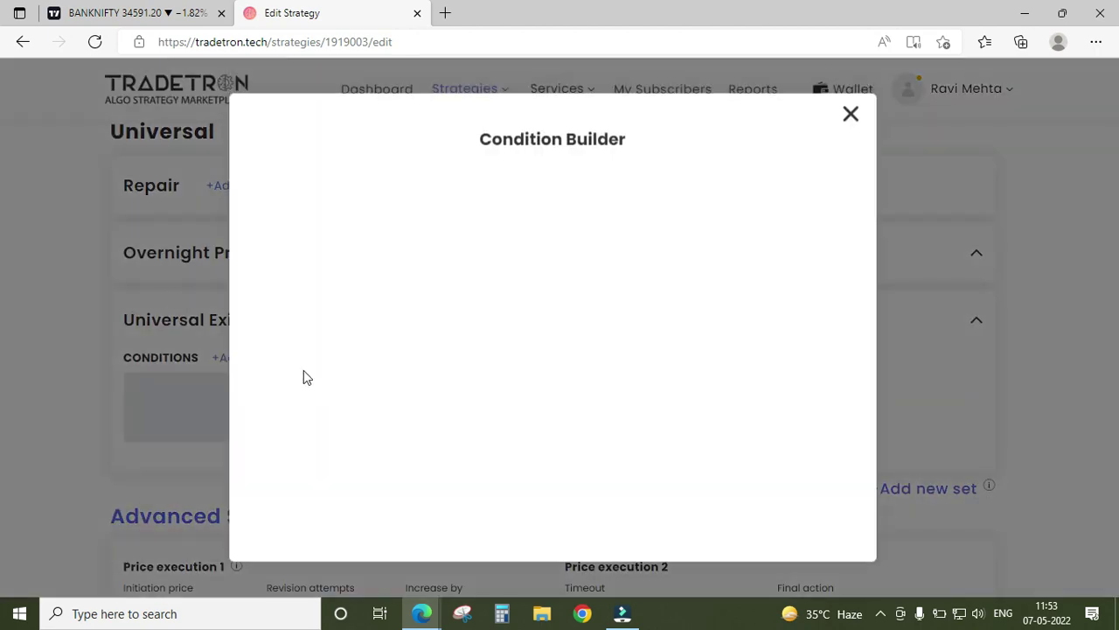
{"action": "left_click", "coordinate": [383, 229]}
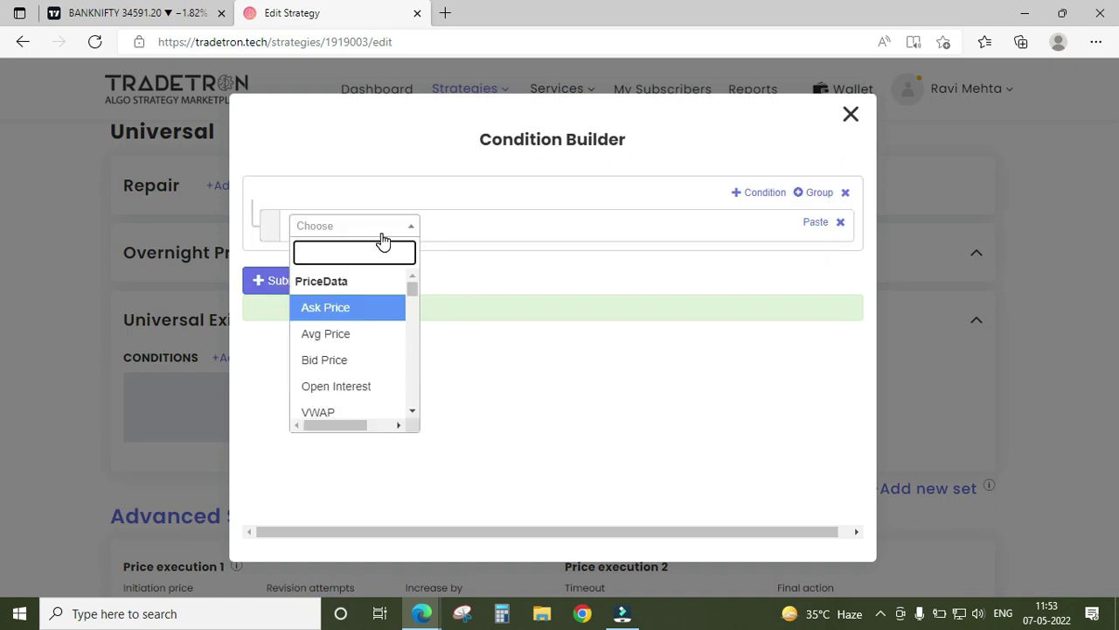
{"action": "type", "text": "time"}
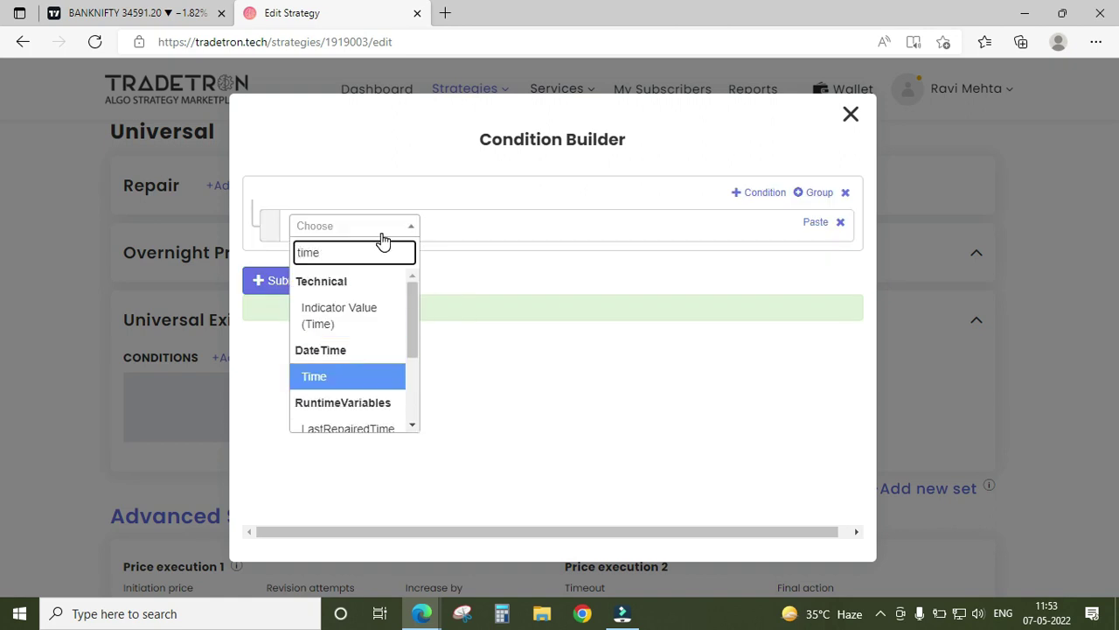
{"action": "key", "text": "Return"}
{"action": "key", "text": "Return"}
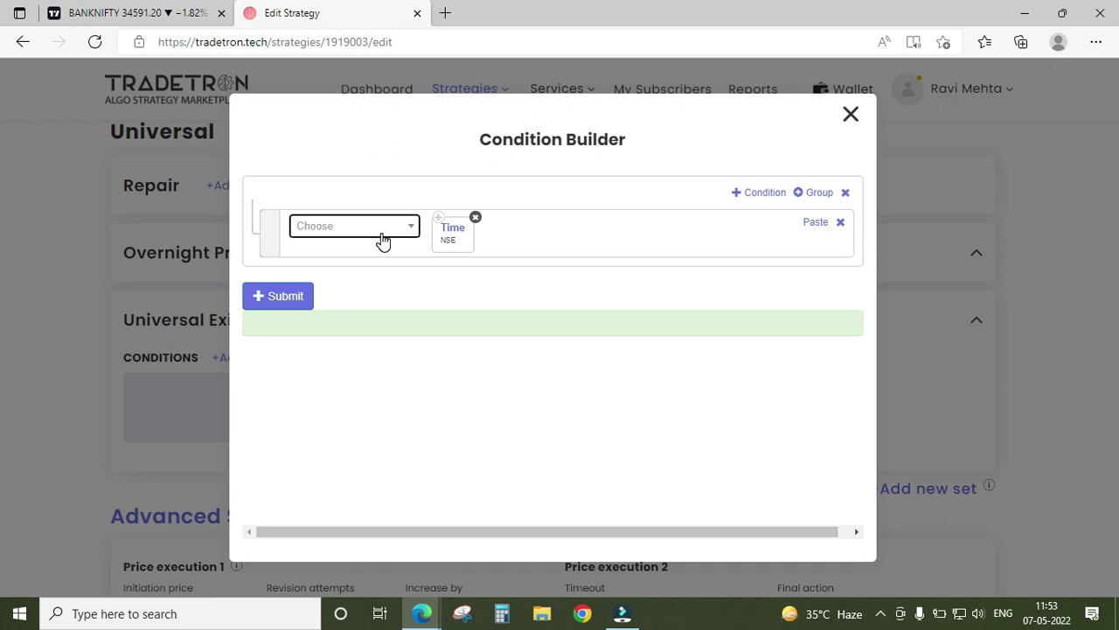
{"action": "left_click", "coordinate": [383, 240]}
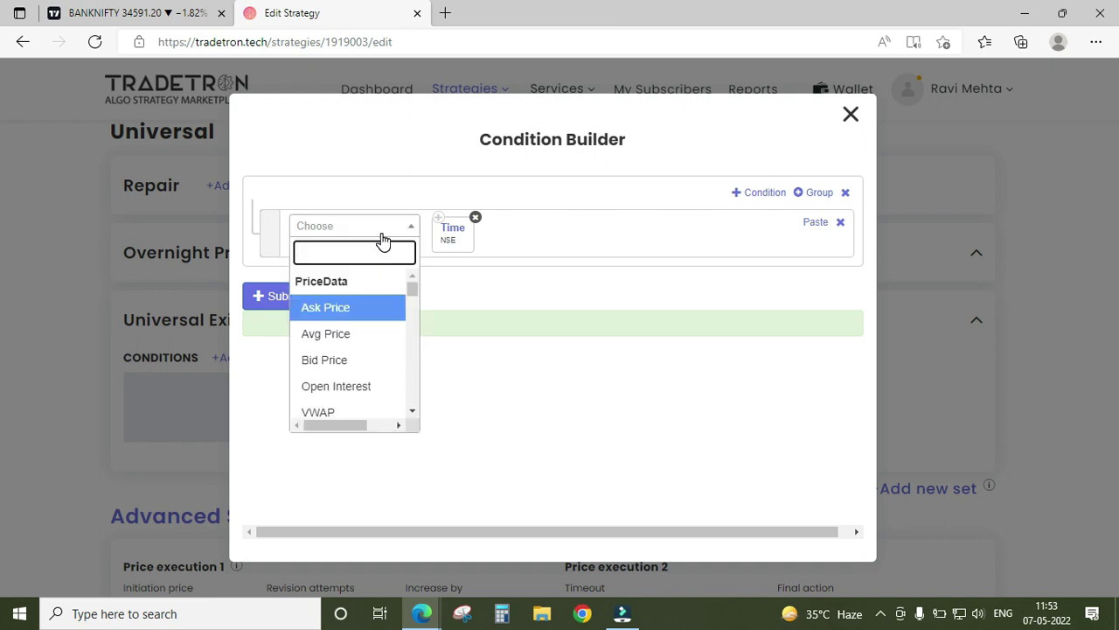
{"action": "type", "text": ">"}
{"action": "key", "text": "Down"}
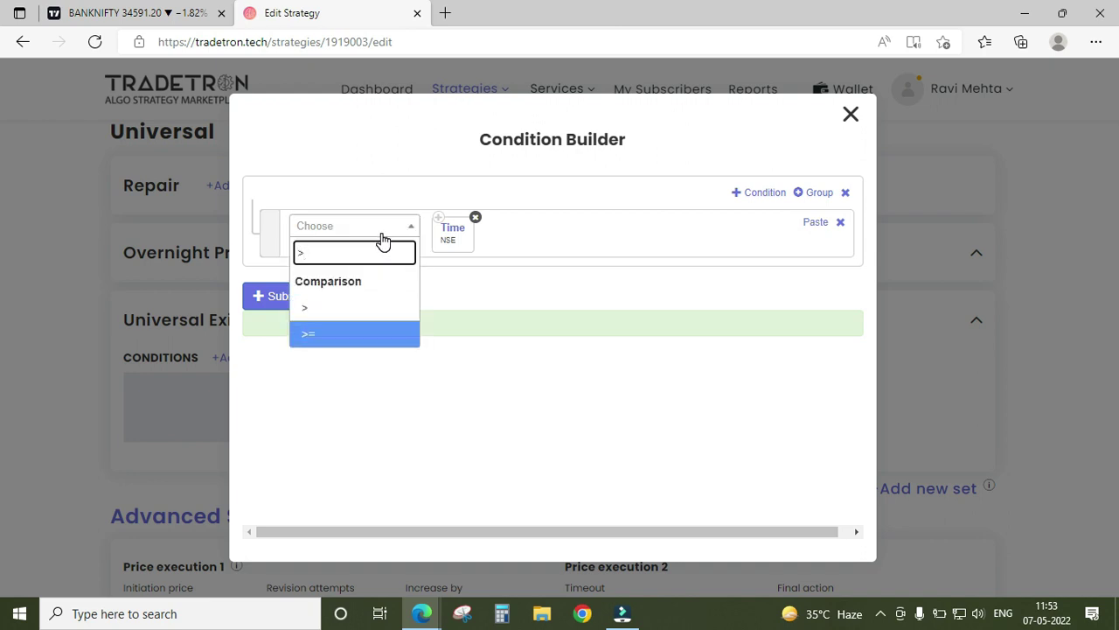
{"action": "key", "text": "Return"}
Complete the Universal Exit condition with Number 1520, submit it and close the builder
{"action": "left_click", "coordinate": [383, 240]}
{"action": "type", "text": "num"}
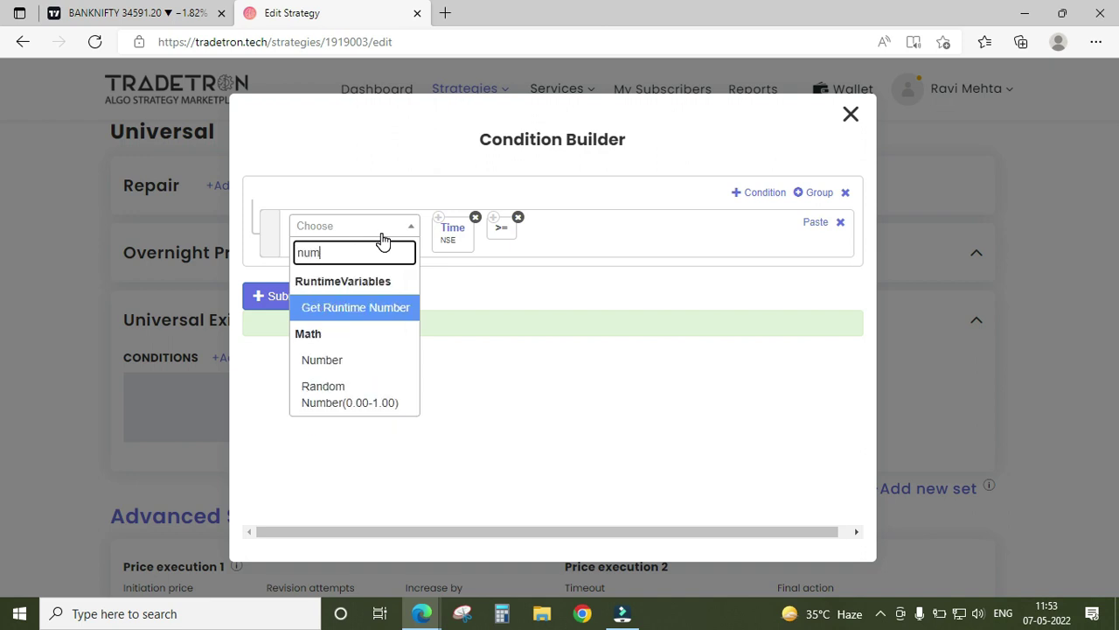
{"action": "key", "text": "Down"}
{"action": "key", "text": "Return"}
{"action": "type", "text": "1520"}
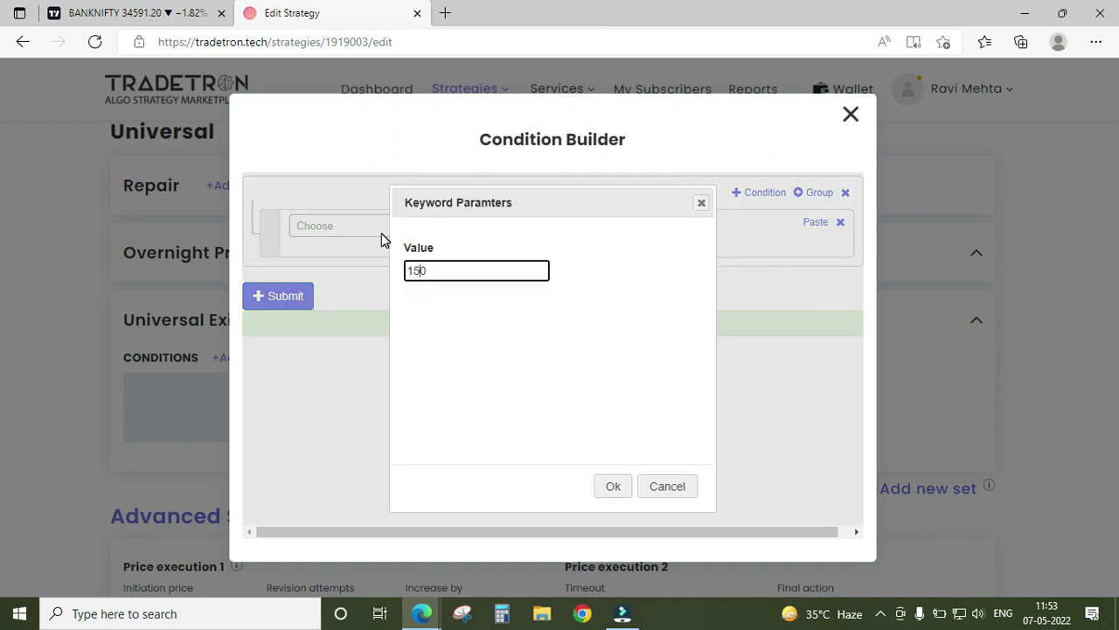
{"action": "key", "text": "Return"}
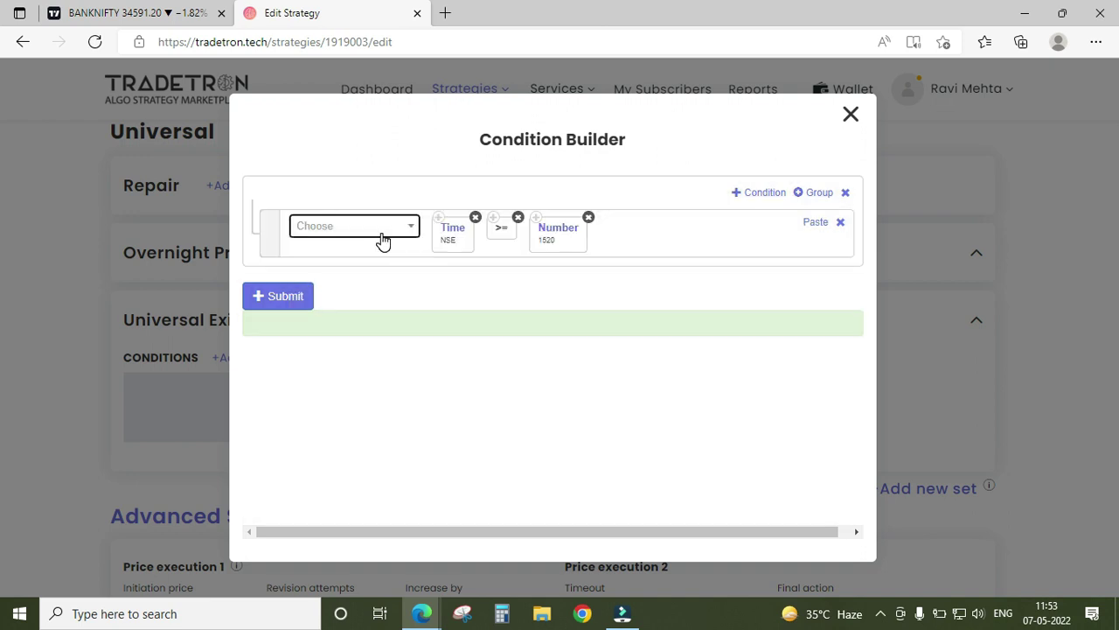
{"action": "left_click", "coordinate": [301, 299]}
{"action": "left_click", "coordinate": [852, 117]}
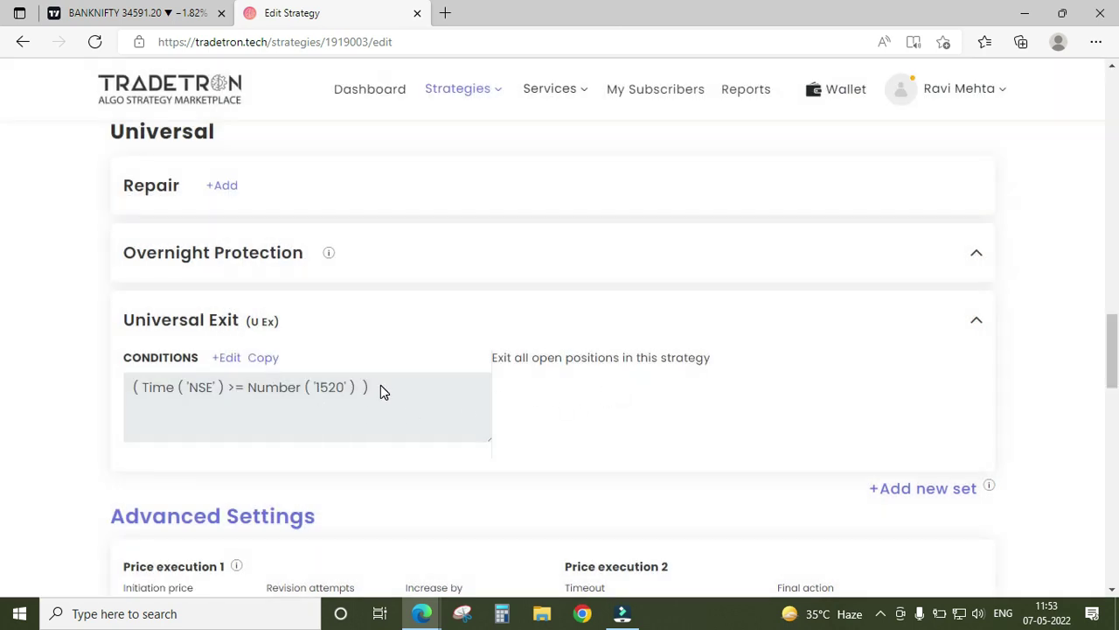
Add a second condition row to the Universal Exit, starting with the Today keyword for NSE
{"action": "left_click_drag", "start_coordinate": [381, 390], "coordinate": [145, 400]}
{"action": "left_click", "coordinate": [233, 425]}
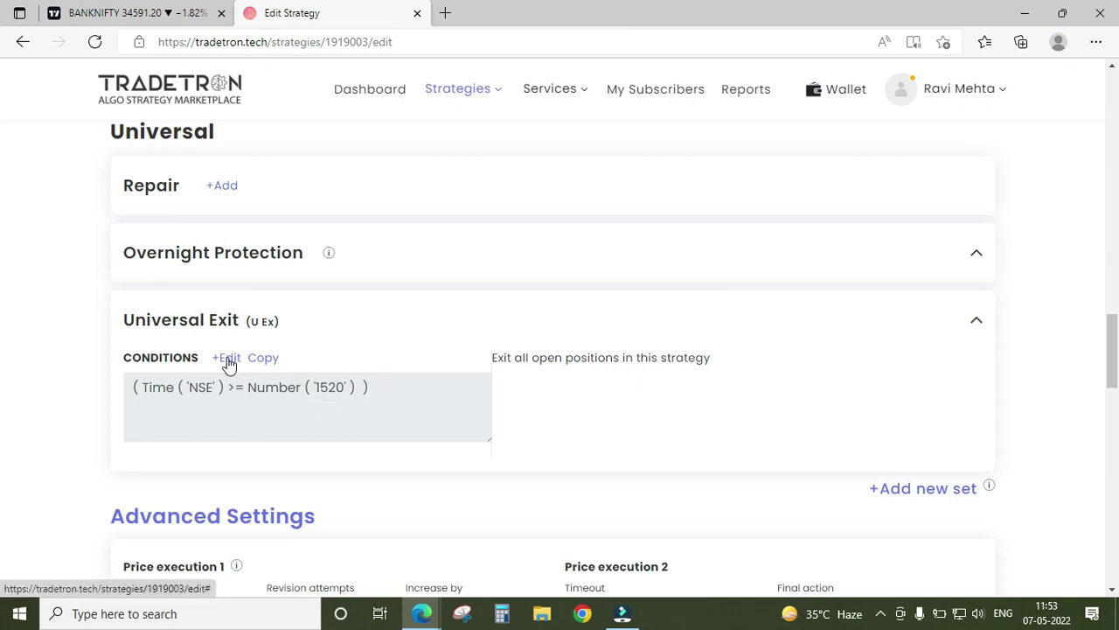
{"action": "scroll", "coordinate": [457, 371], "scroll_direction": "up", "scroll_amount": 3}
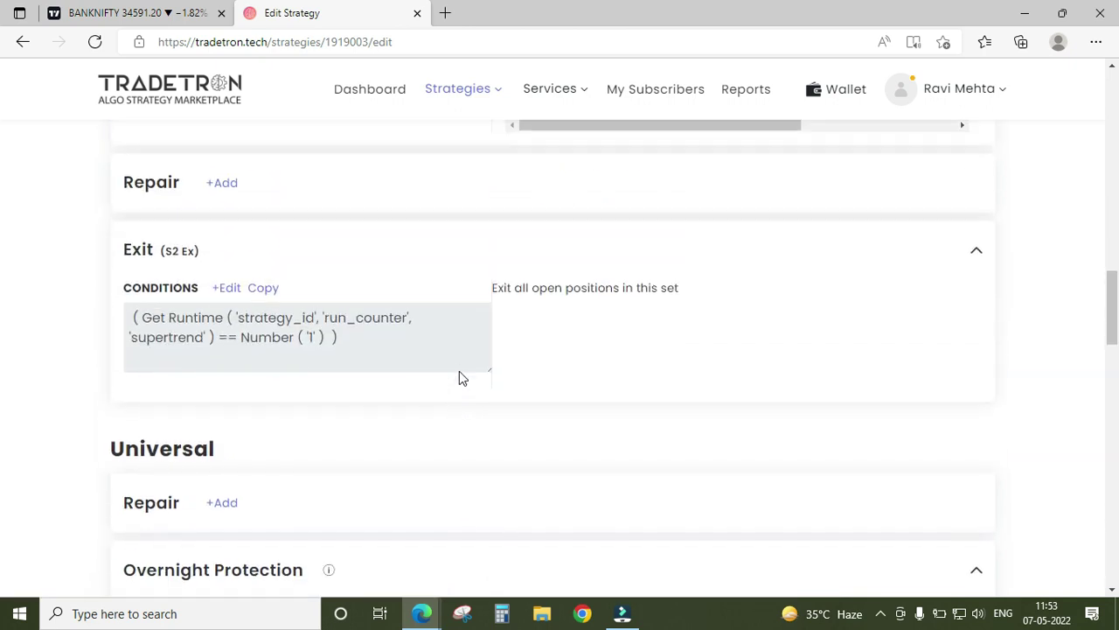
{"action": "scroll", "coordinate": [459, 371], "scroll_direction": "down", "scroll_amount": 2}
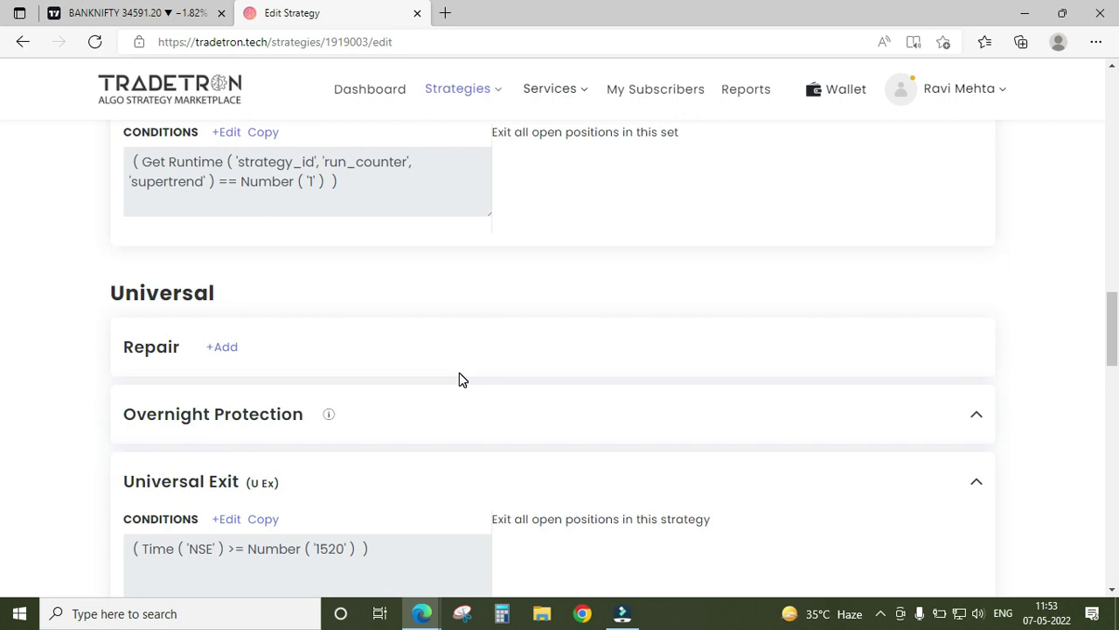
{"action": "scroll", "coordinate": [461, 378], "scroll_direction": "up", "scroll_amount": 1}
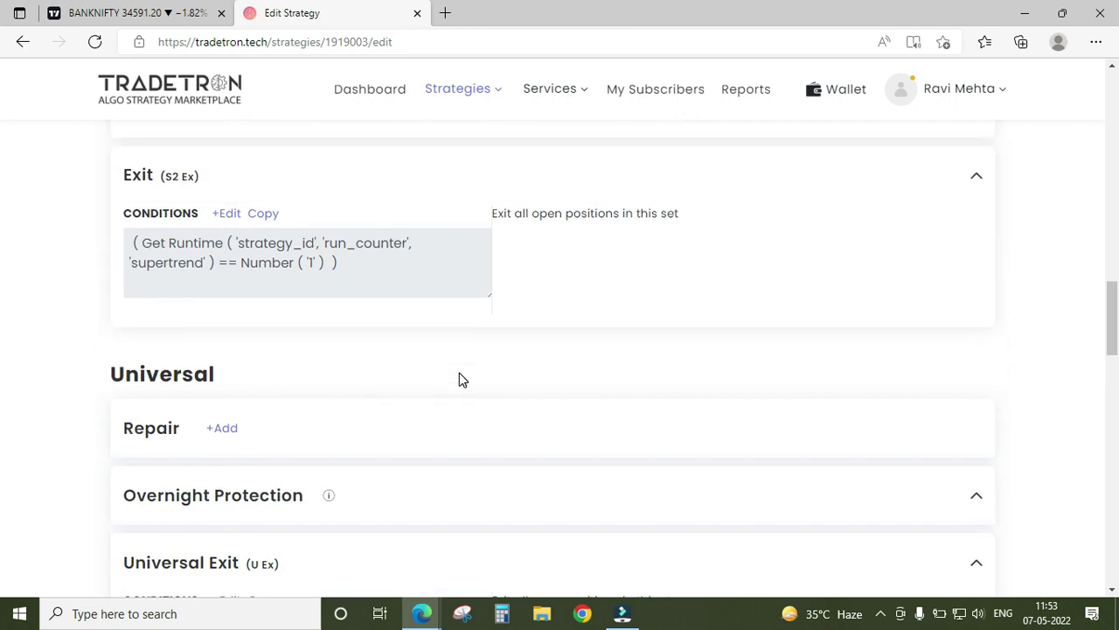
{"action": "scroll", "coordinate": [461, 379], "scroll_direction": "down", "scroll_amount": 2}
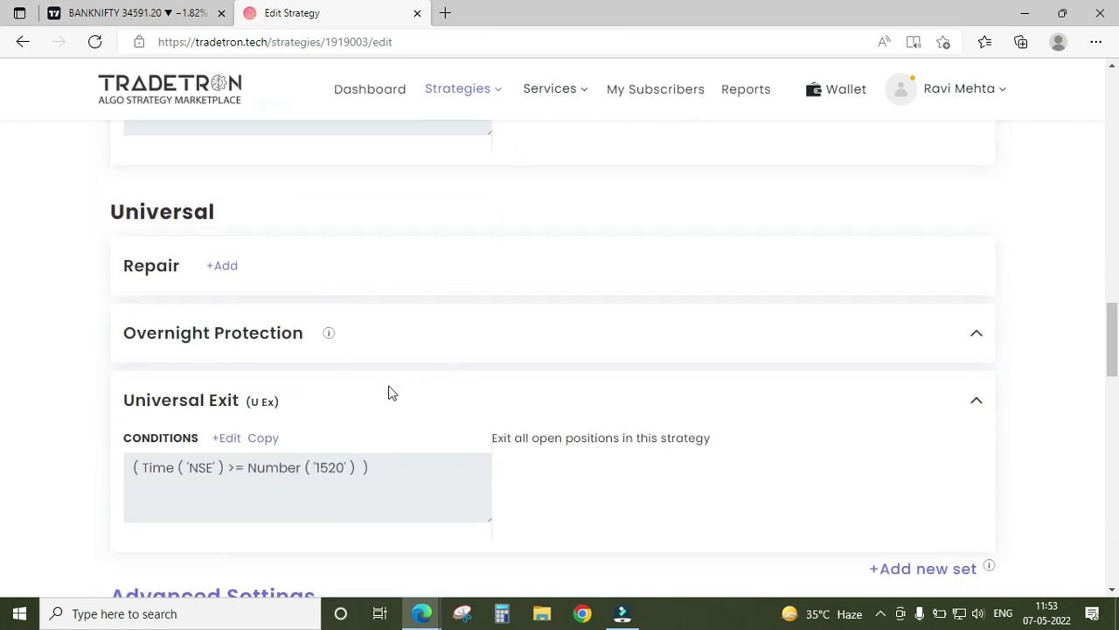
{"action": "left_click", "coordinate": [229, 439]}
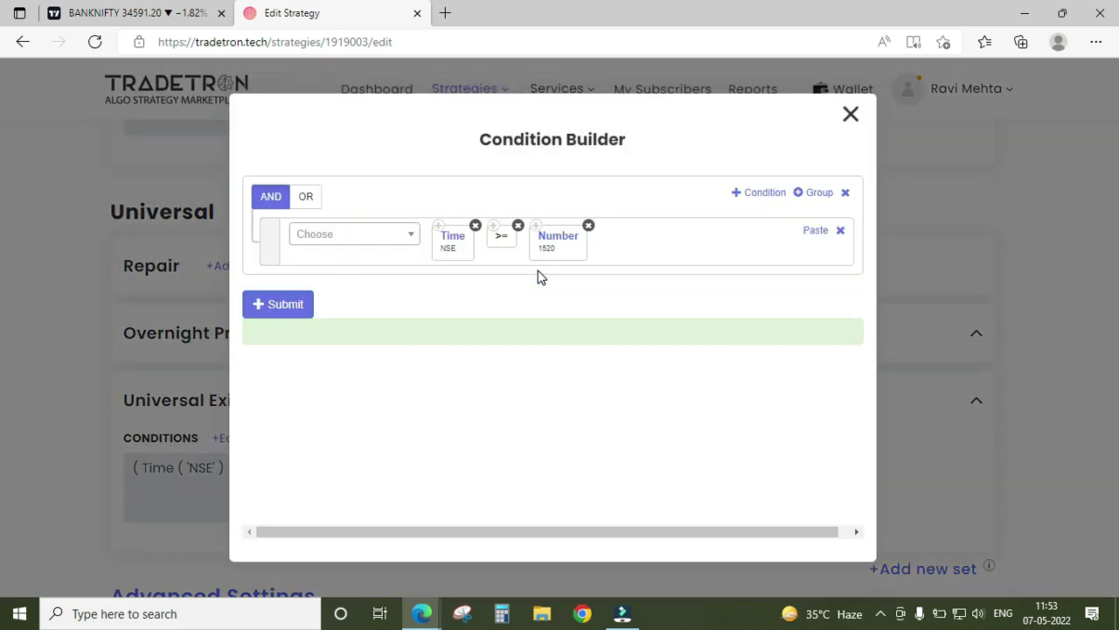
{"action": "left_click", "coordinate": [750, 194]}
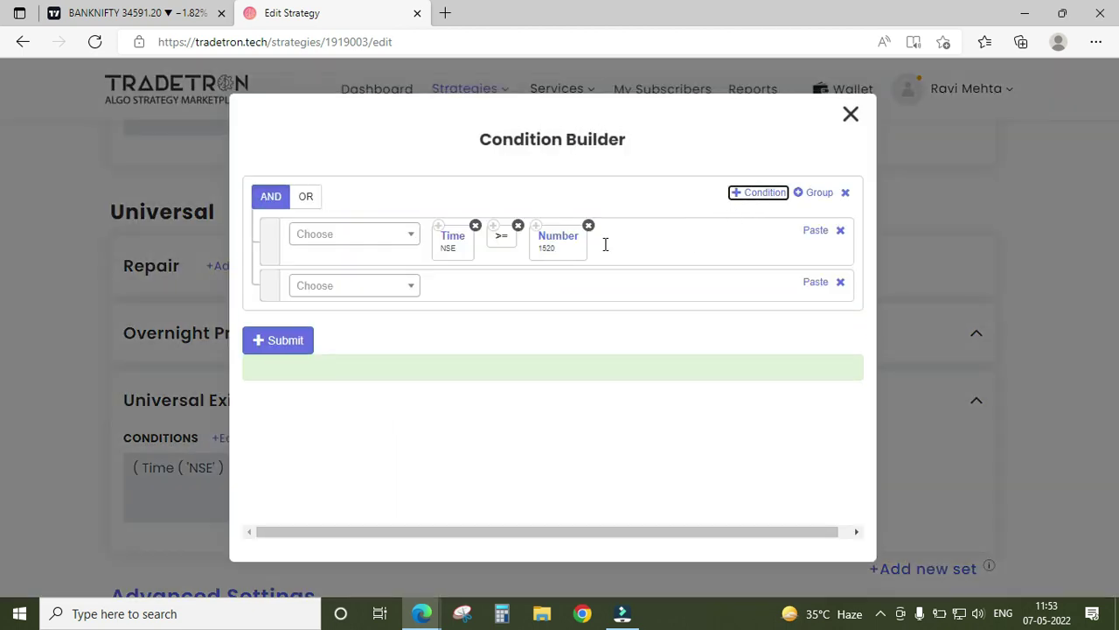
{"action": "left_click", "coordinate": [368, 292]}
{"action": "type", "text": "today"}
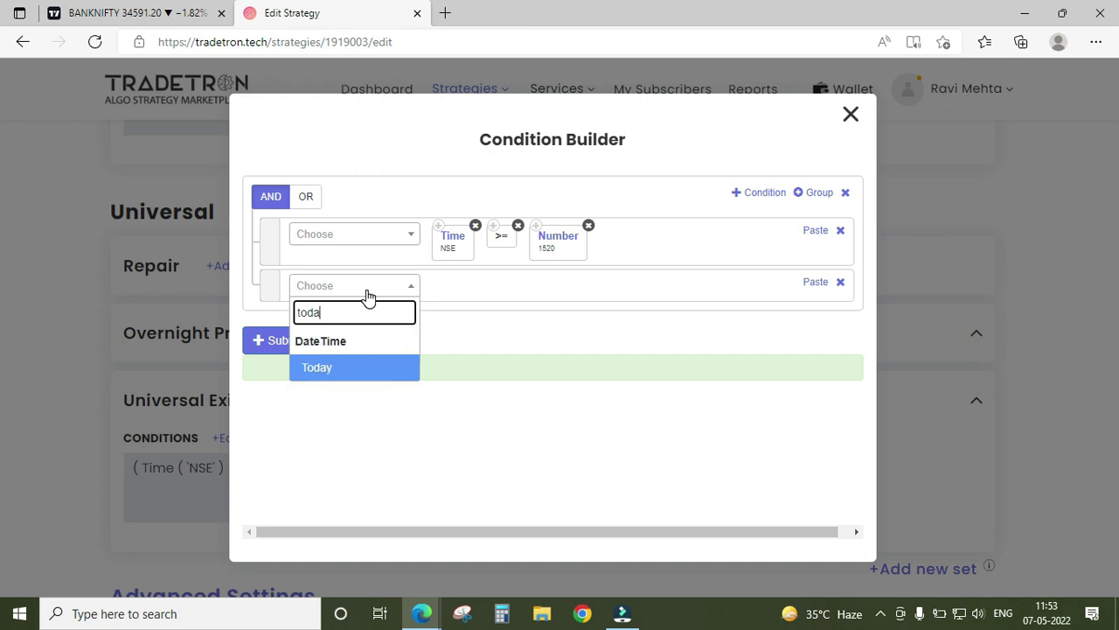
{"action": "key", "text": "Return"}
{"action": "key", "text": "Return"}
Extend the Today condition with the == comparison and choose the Current Week Expiry keyword
{"action": "left_click", "coordinate": [368, 292]}
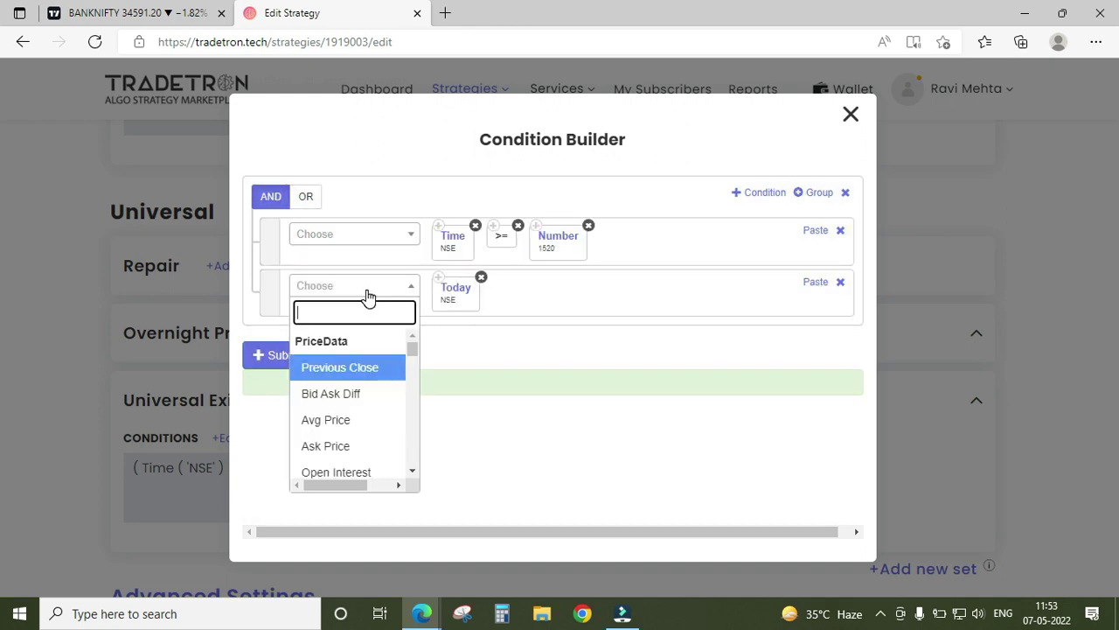
{"action": "type", "text": "="}
{"action": "key", "text": "Down"}
{"action": "key", "text": "Down"}
{"action": "key", "text": "Return"}
{"action": "left_click", "coordinate": [368, 293]}
{"action": "type", "text": "curr"}
{"action": "key", "text": "Down"}
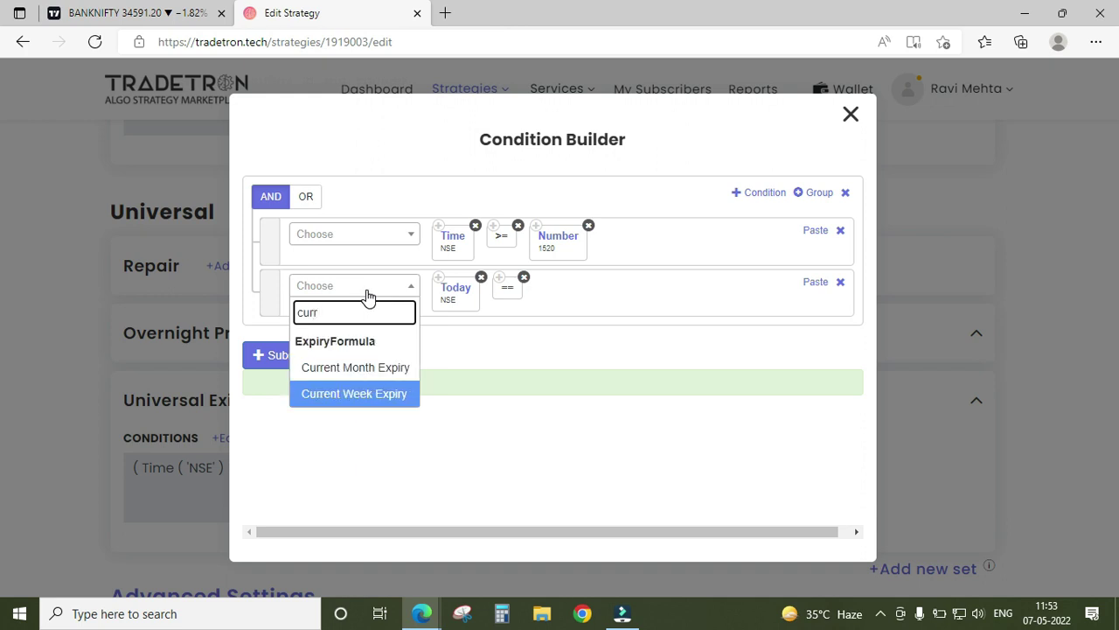
{"action": "key", "text": "Return"}
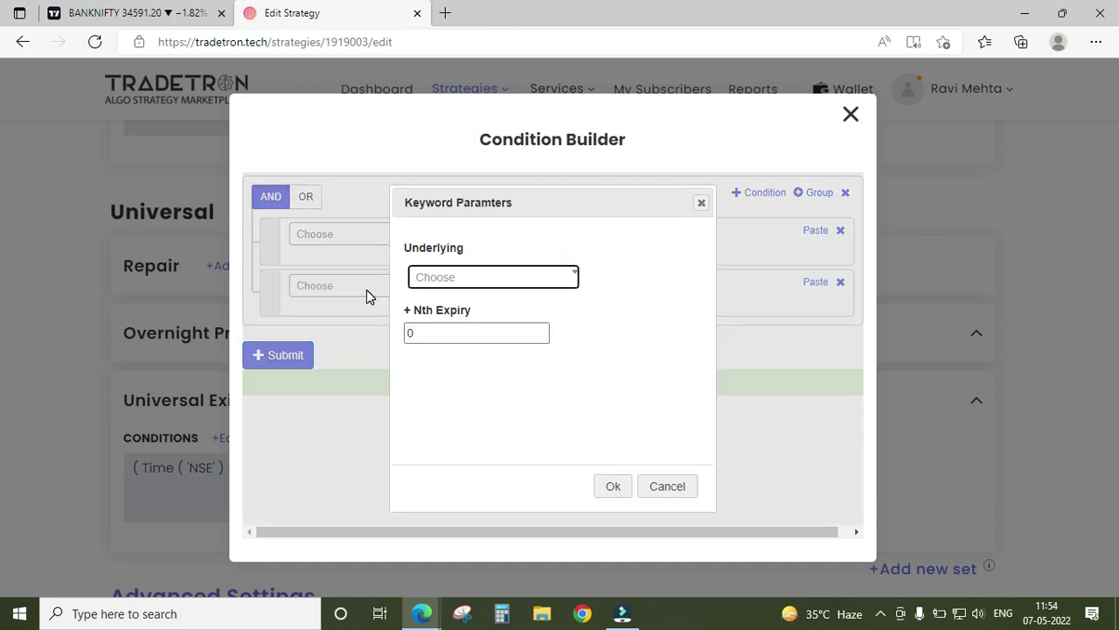
Set Current Week Expiry to underlying NIFTY BANK with + Nth Expiry 0, then submit the Universal Exit conditions and close the builder
{"action": "key", "text": "Return"}
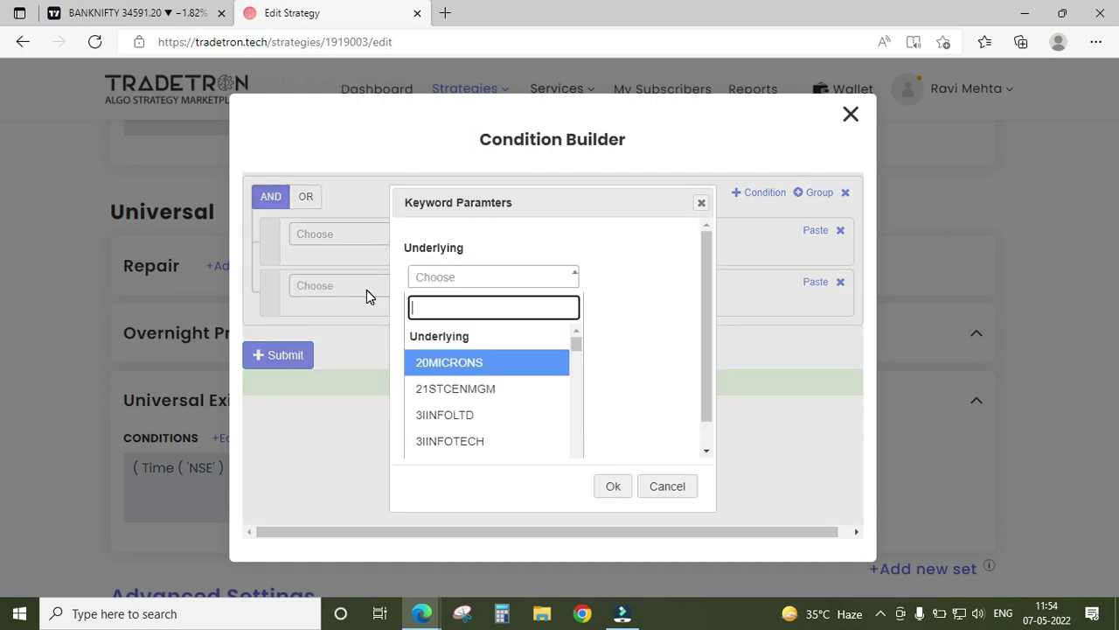
{"action": "type", "text": "nifty"}
{"action": "key", "text": "Down"}
{"action": "key", "text": "Return"}
{"action": "key", "text": "Tab"}
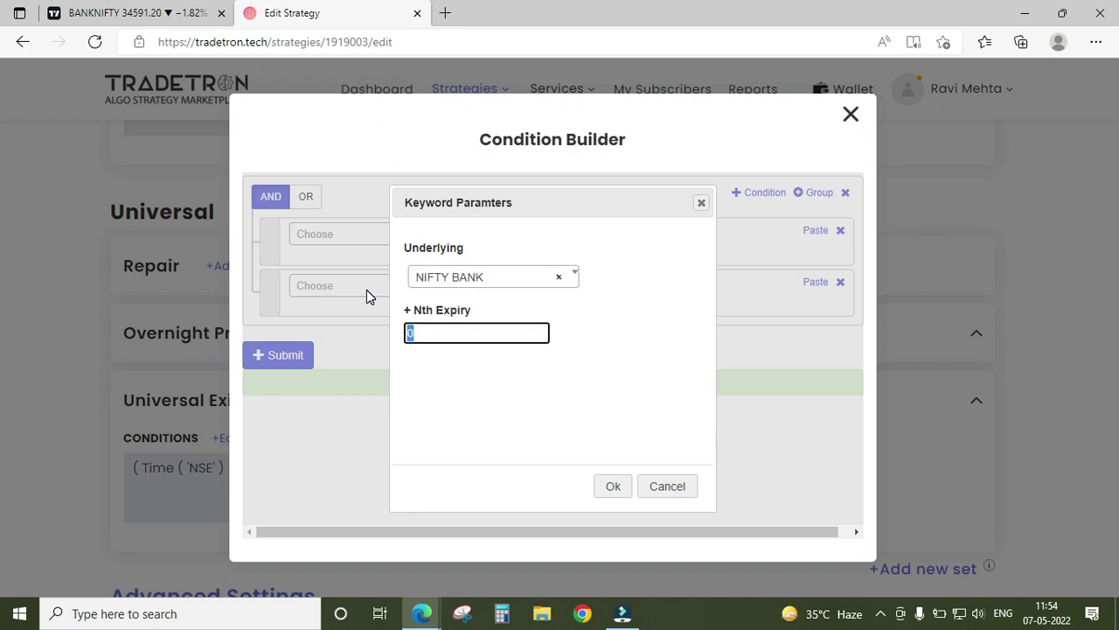
{"action": "key", "text": "Tab"}
{"action": "key", "text": "Return"}
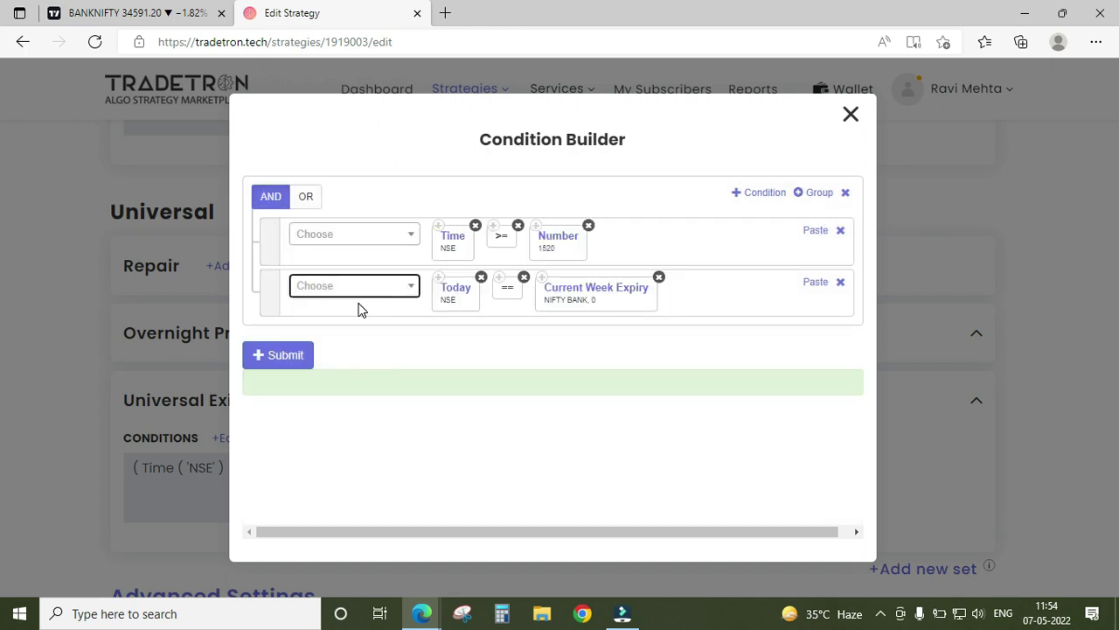
{"action": "left_click", "coordinate": [291, 359]}
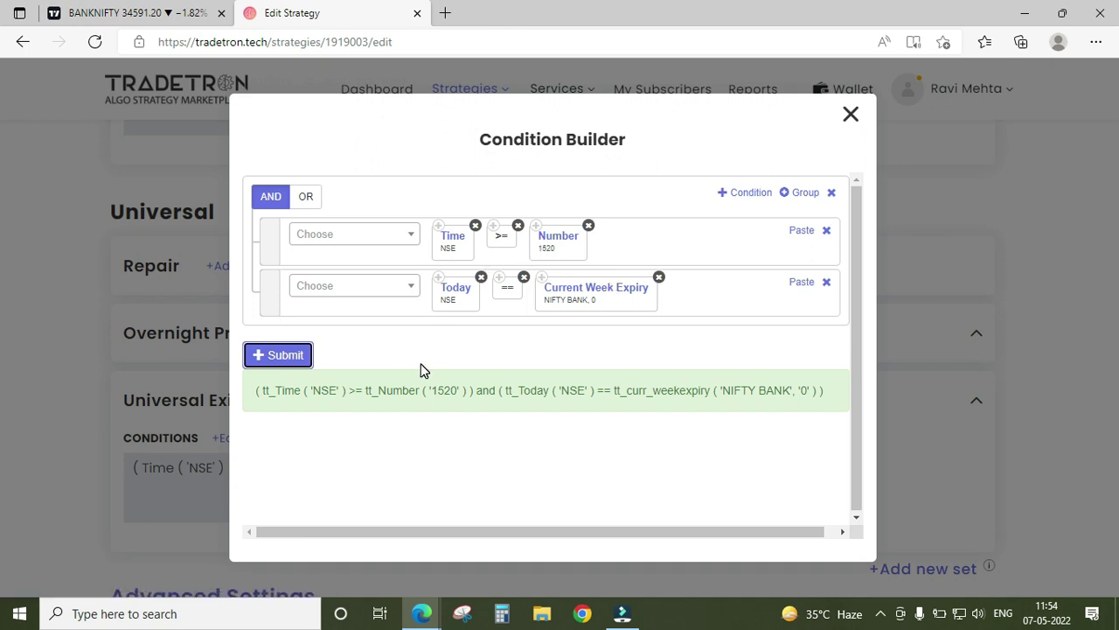
{"action": "left_click", "coordinate": [848, 117]}
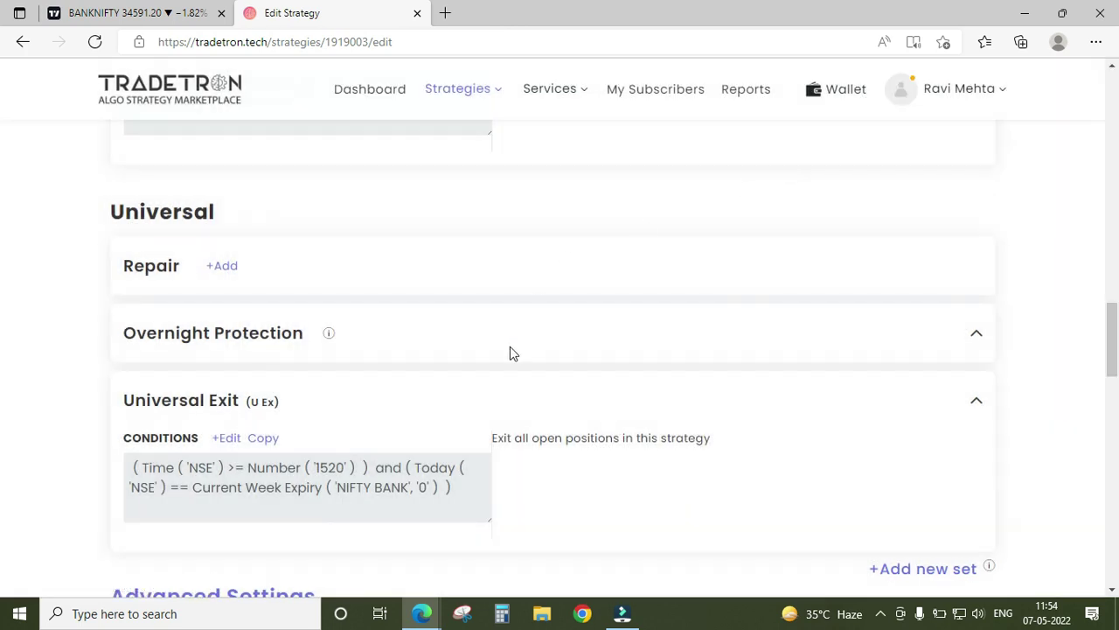
In Advanced Settings, set Reactivate on exit after to 12 hours and Check conditions every to Check continuously
{"action": "scroll", "coordinate": [513, 350], "scroll_direction": "down", "scroll_amount": 5}
{"action": "left_click", "coordinate": [196, 385]}
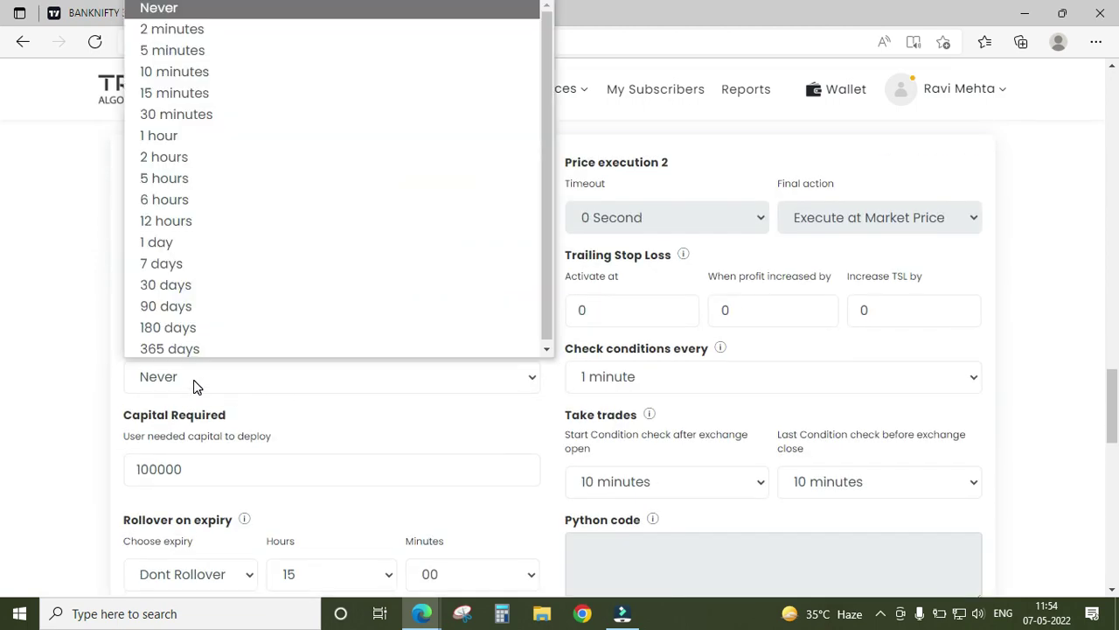
{"action": "left_click", "coordinate": [168, 219]}
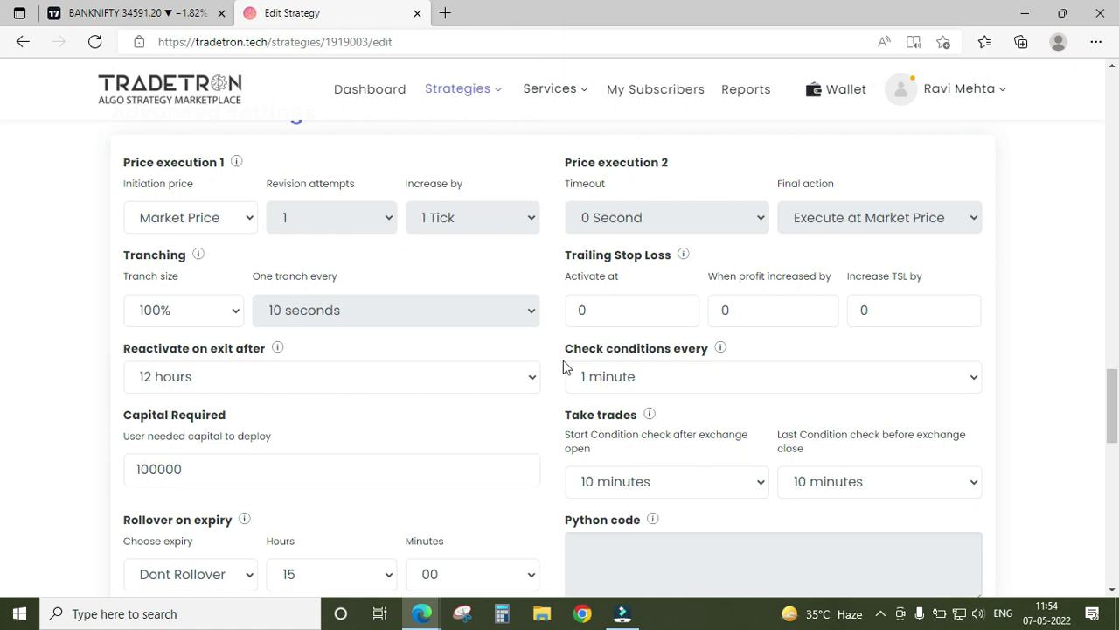
{"action": "left_click", "coordinate": [630, 375]}
{"action": "left_click", "coordinate": [635, 154]}
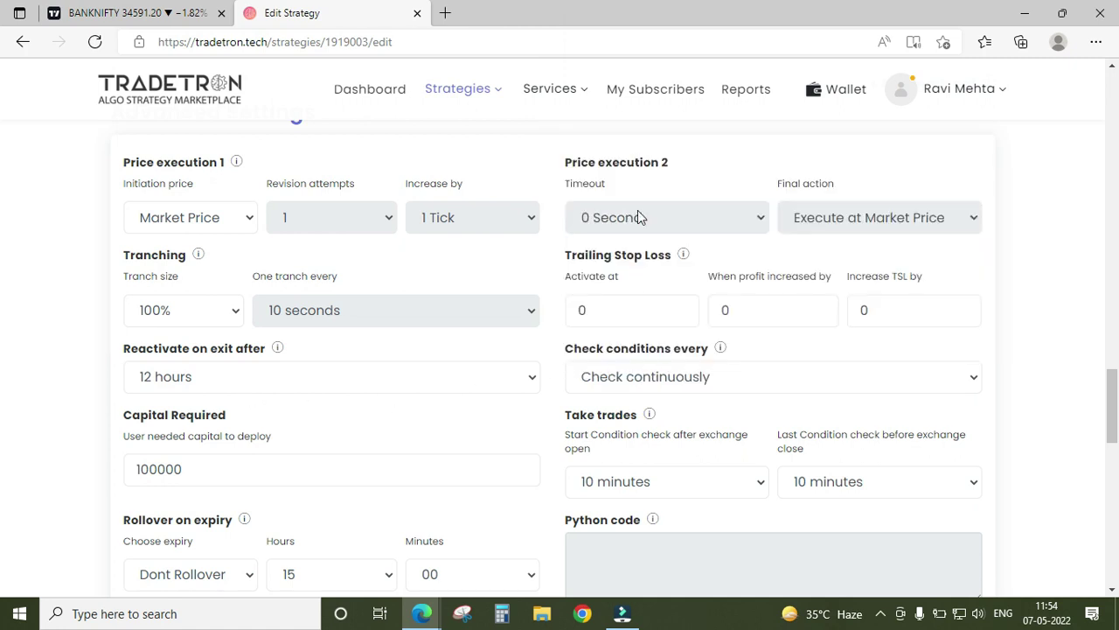
Set both Take trades checks, start after exchange open and last before exchange close, to 1 minute
{"action": "scroll", "coordinate": [498, 373], "scroll_direction": "down", "scroll_amount": 2}
{"action": "left_click", "coordinate": [600, 320]}
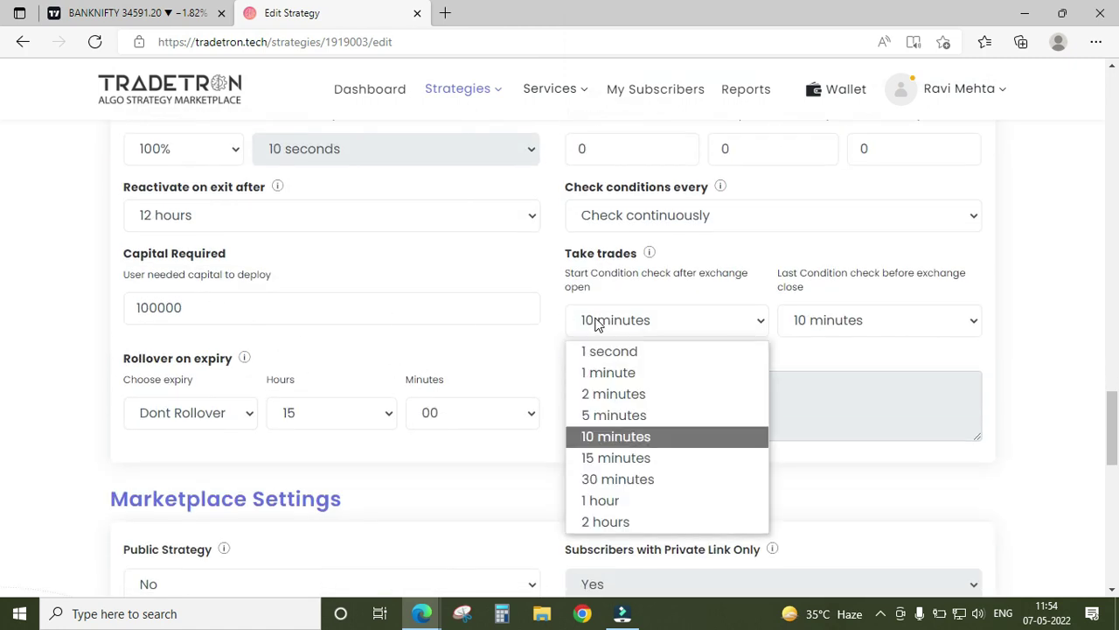
{"action": "left_click", "coordinate": [610, 373]}
{"action": "left_click", "coordinate": [855, 322]}
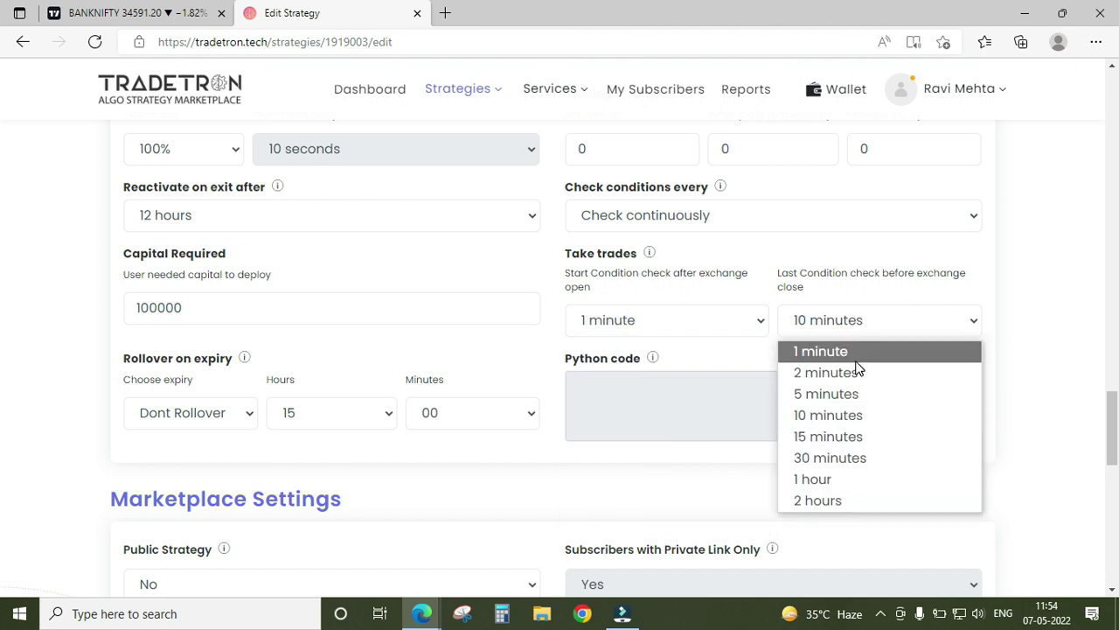
{"action": "left_click", "coordinate": [851, 353]}
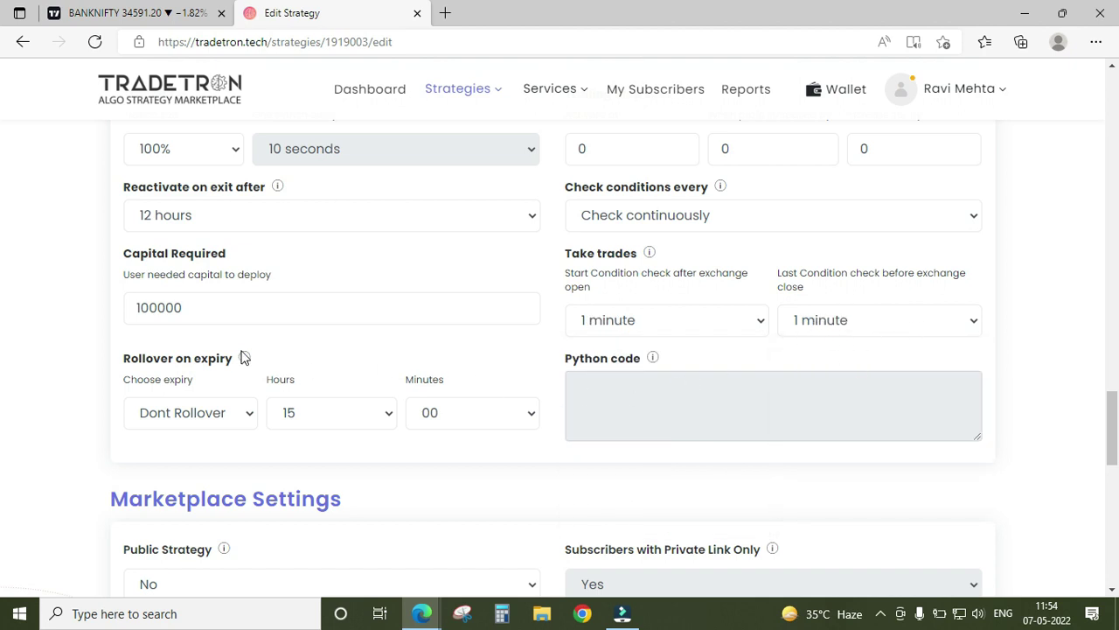
Save the strategy with its updated settings and open the My Strategies list
{"action": "left_click_drag", "start_coordinate": [195, 307], "coordinate": [122, 327]}
{"action": "left_click", "coordinate": [183, 354]}
{"action": "scroll", "coordinate": [300, 347], "scroll_direction": "down", "scroll_amount": 7}
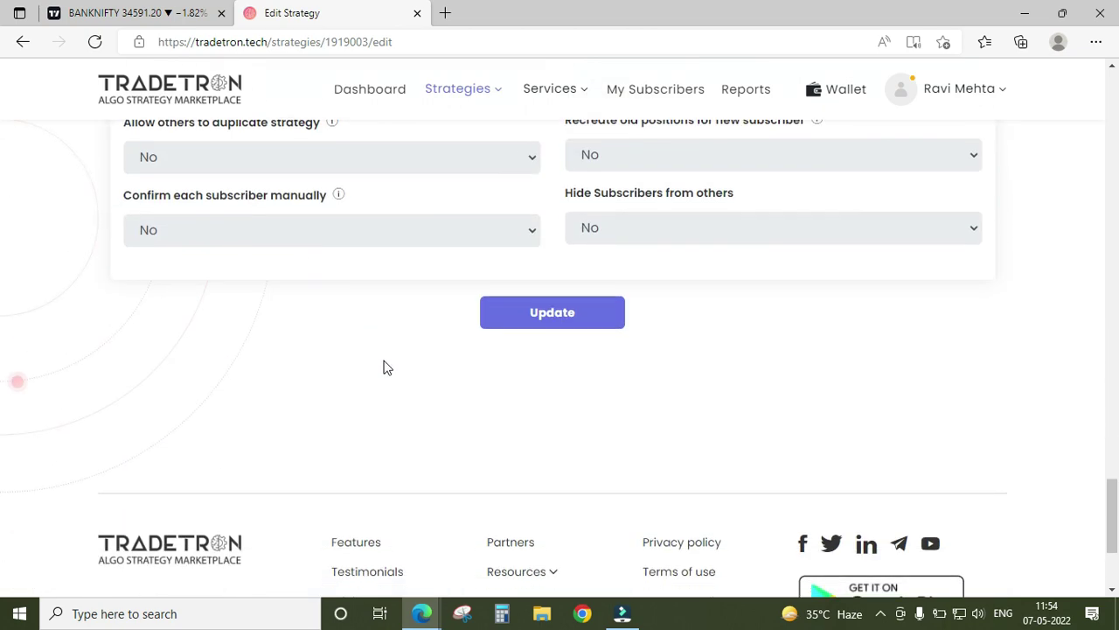
{"action": "left_click", "coordinate": [576, 311]}
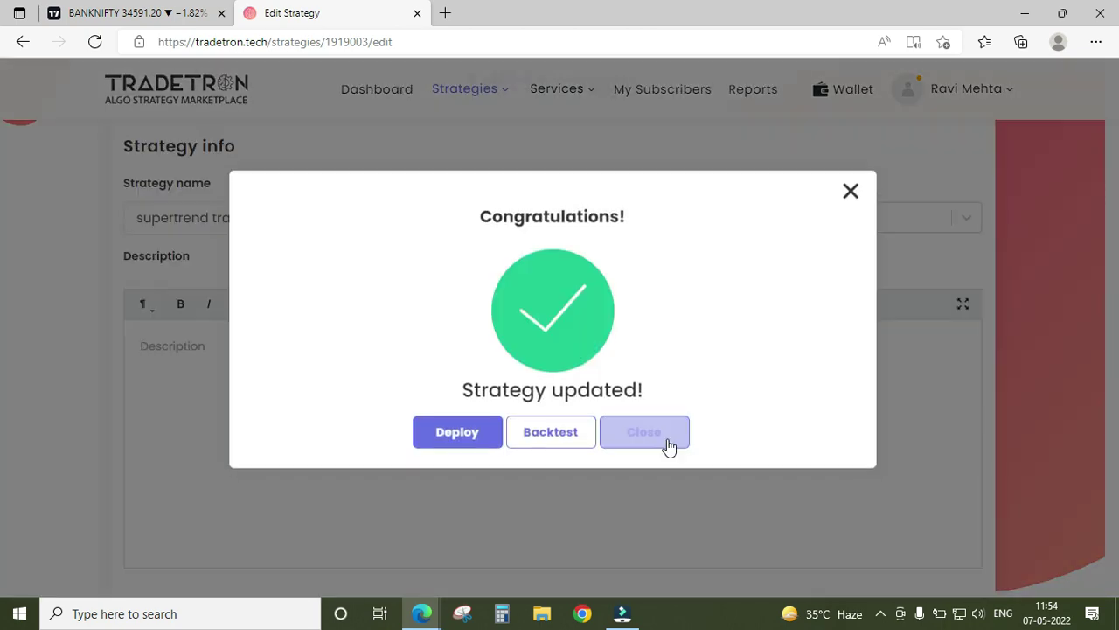
{"action": "left_click", "coordinate": [666, 448]}
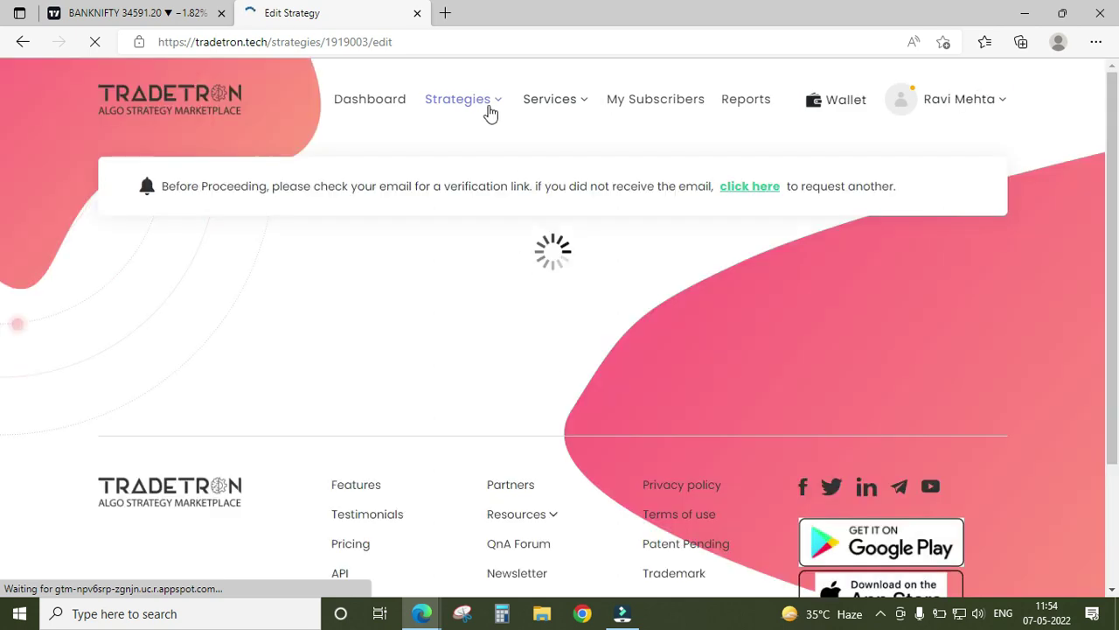
{"action": "mouse_move", "coordinate": [475, 108]}
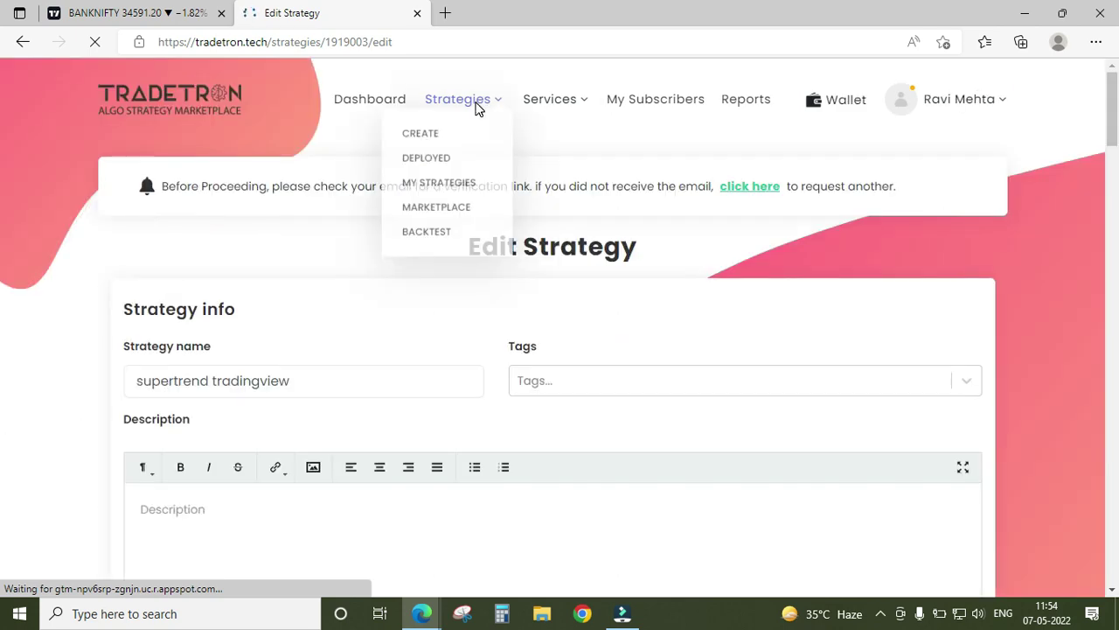
{"action": "left_click", "coordinate": [441, 192]}
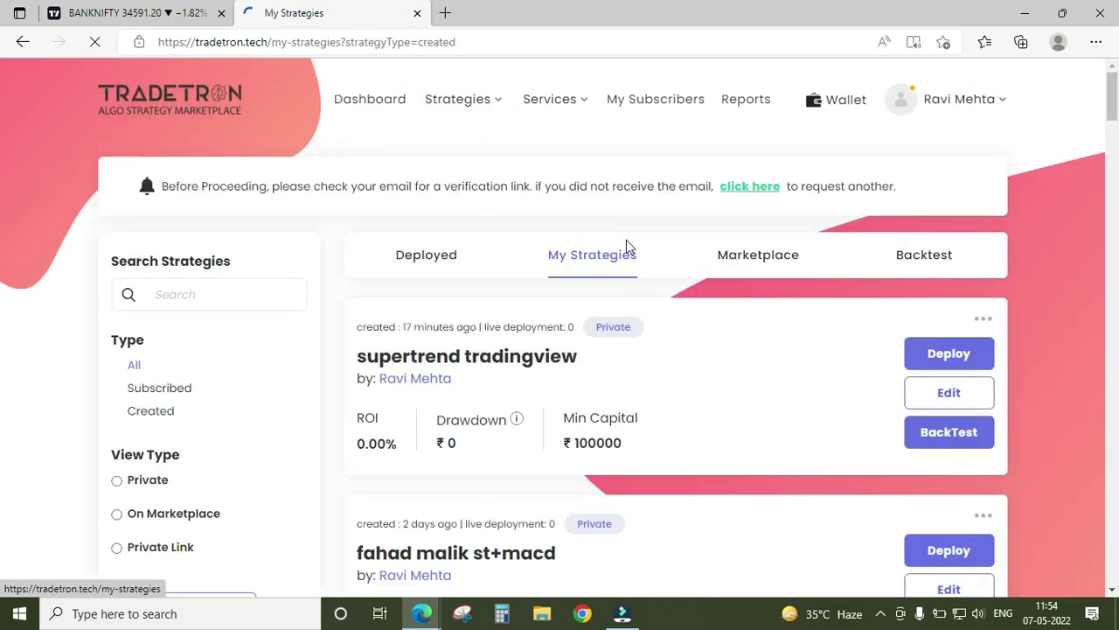
Switch to the TradingView BANKNIFTY chart, hide the Supertrend indicator and show the EMA 9 and EMA 18 lines
{"action": "left_click", "coordinate": [92, 7]}
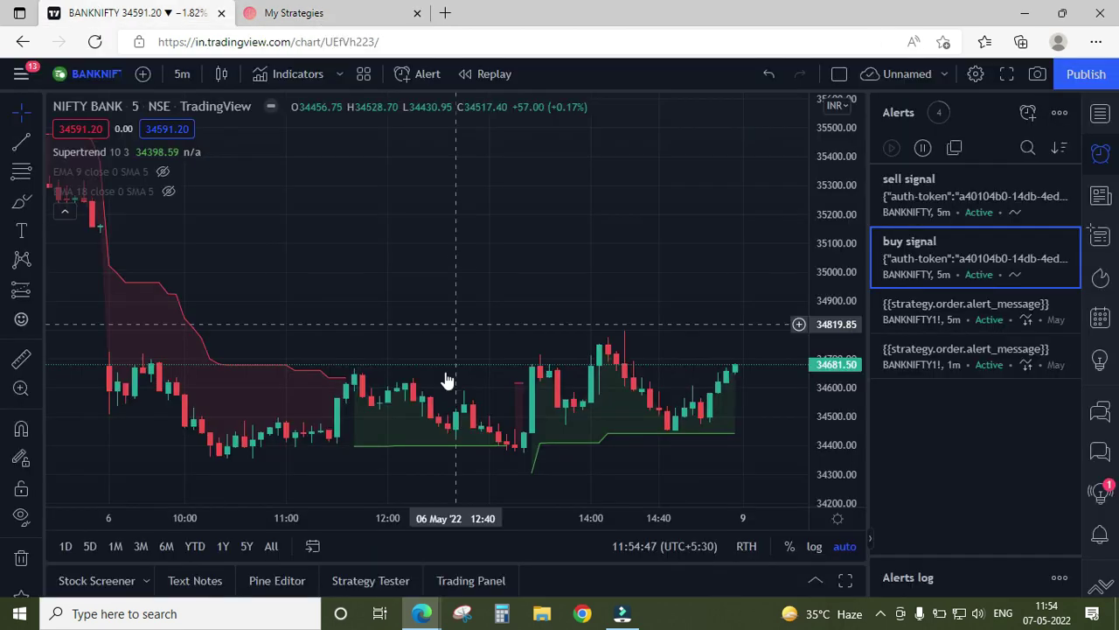
{"action": "left_click", "coordinate": [347, 8]}
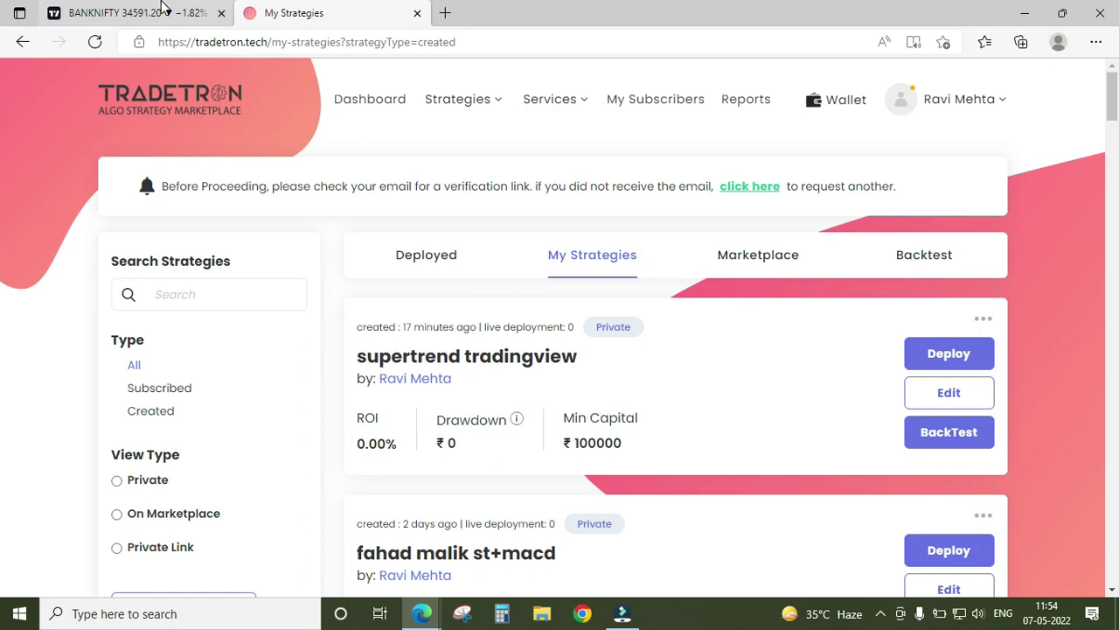
{"action": "left_click", "coordinate": [163, 9]}
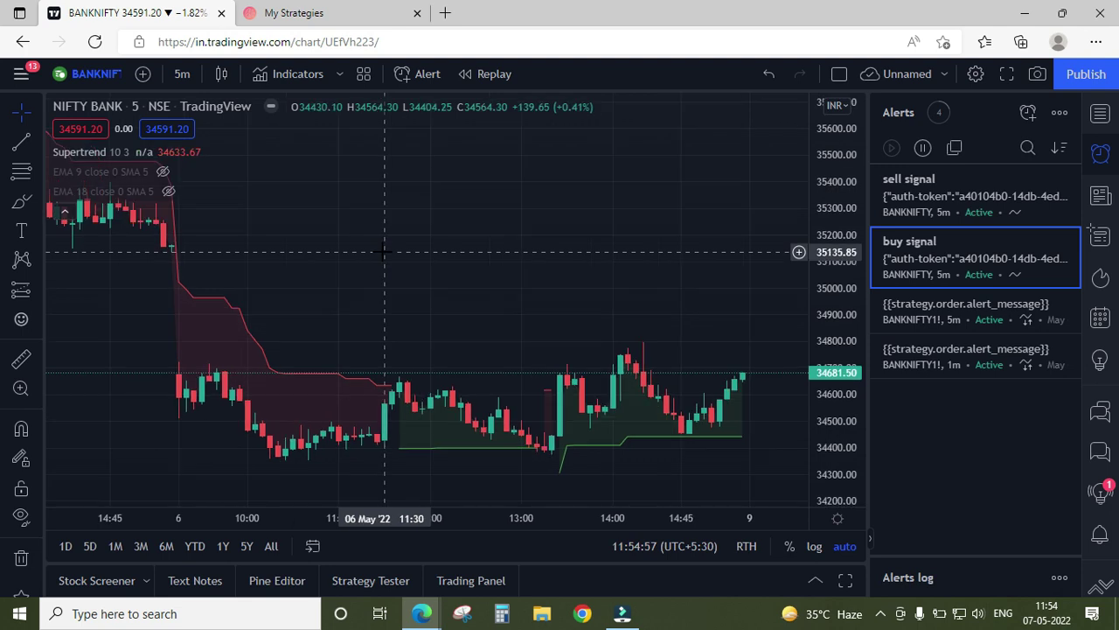
{"action": "mouse_move", "coordinate": [142, 150]}
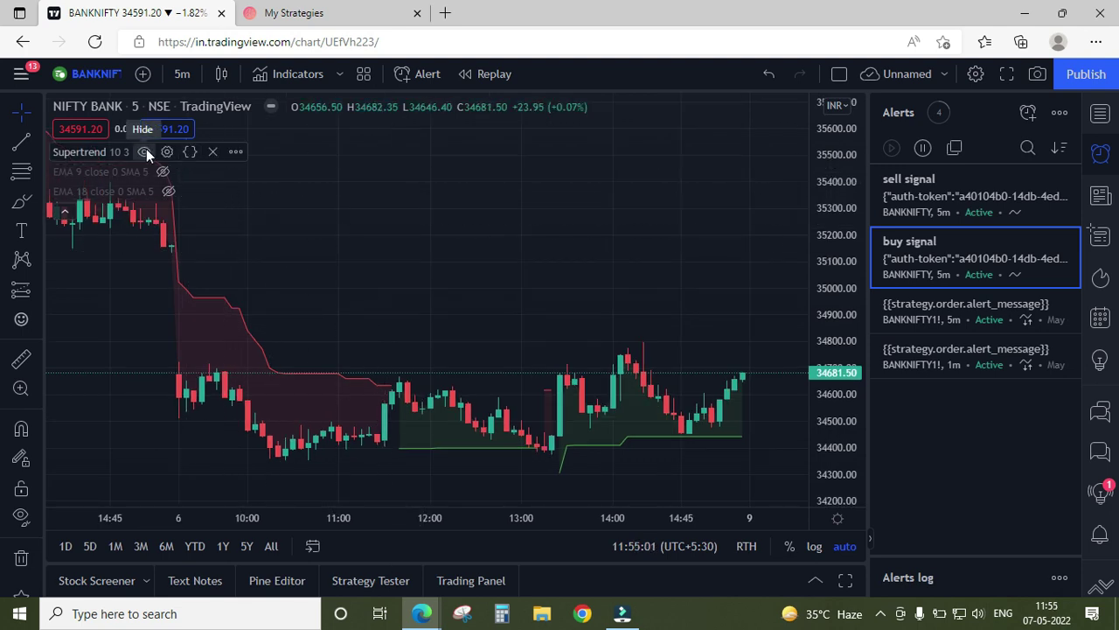
{"action": "left_click", "coordinate": [146, 151]}
{"action": "mouse_move", "coordinate": [160, 172]}
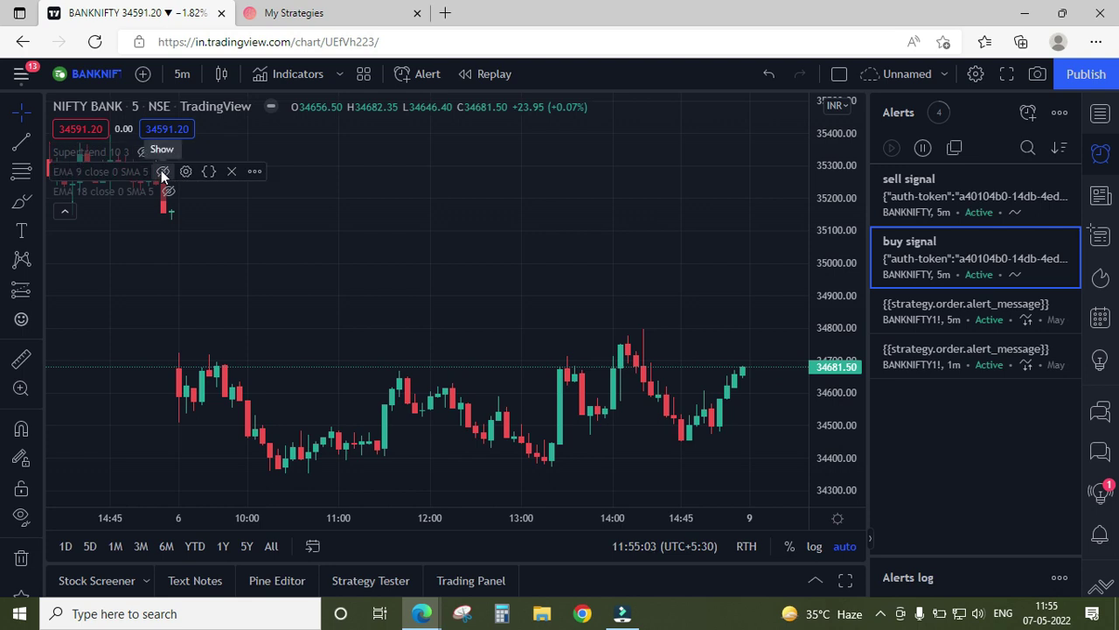
{"action": "left_click", "coordinate": [161, 171]}
{"action": "left_click", "coordinate": [169, 191]}
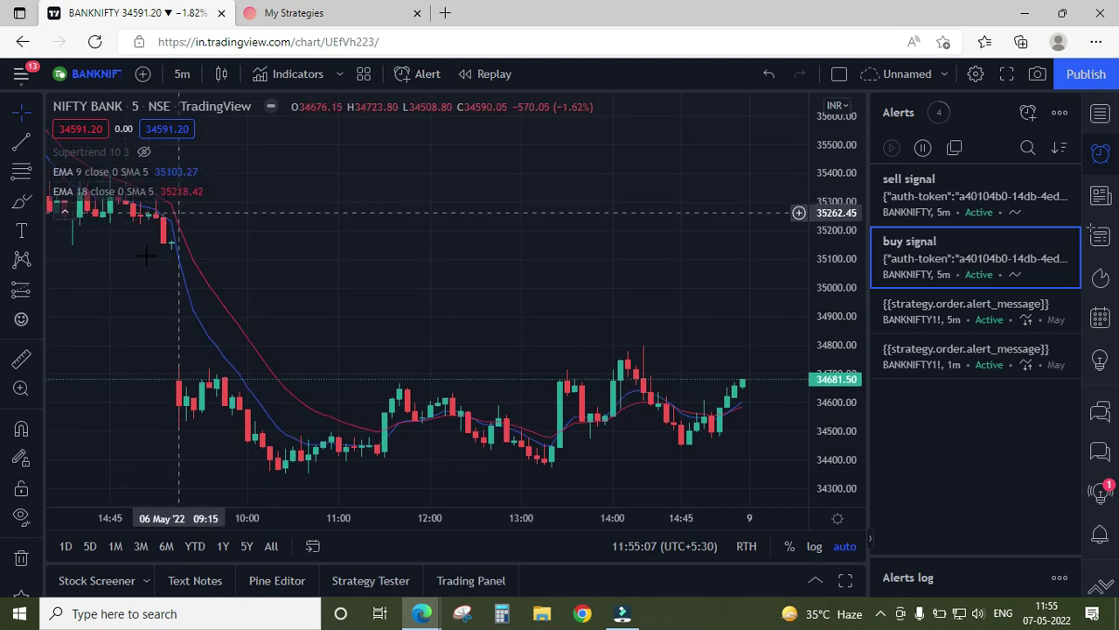
Examine the EMA 9 and EMA 18 crossovers on the earlier candles of the BANKNIFTY chart
{"action": "left_click_drag", "start_coordinate": [233, 267], "coordinate": [420, 265]}
{"action": "scroll", "coordinate": [420, 265], "scroll_direction": "down", "scroll_amount": 2}
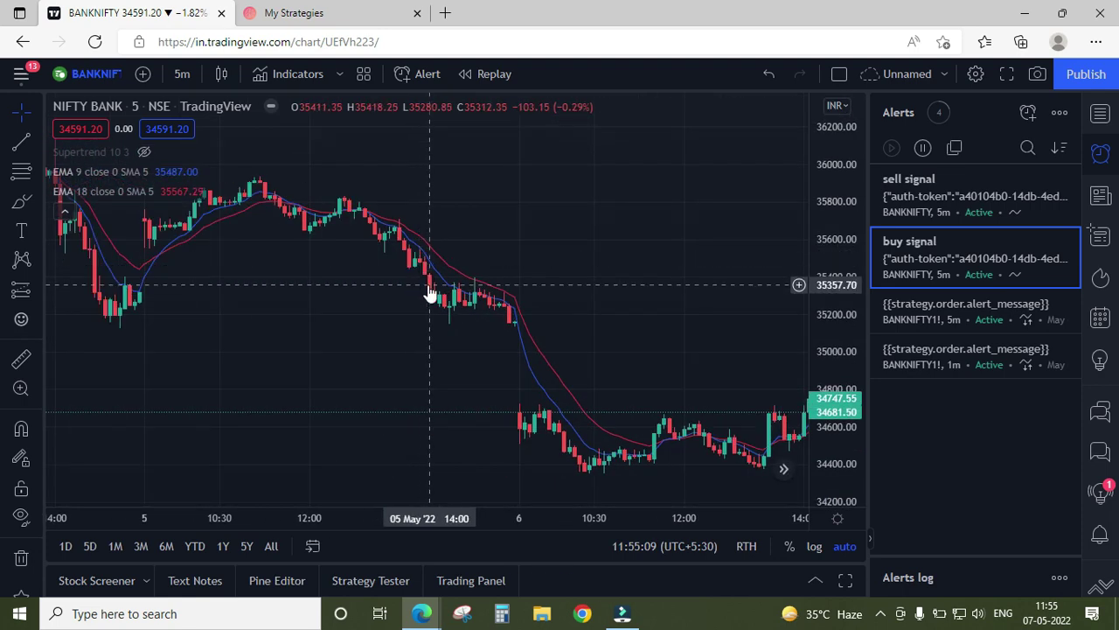
{"action": "left_click_drag", "start_coordinate": [335, 290], "coordinate": [482, 268]}
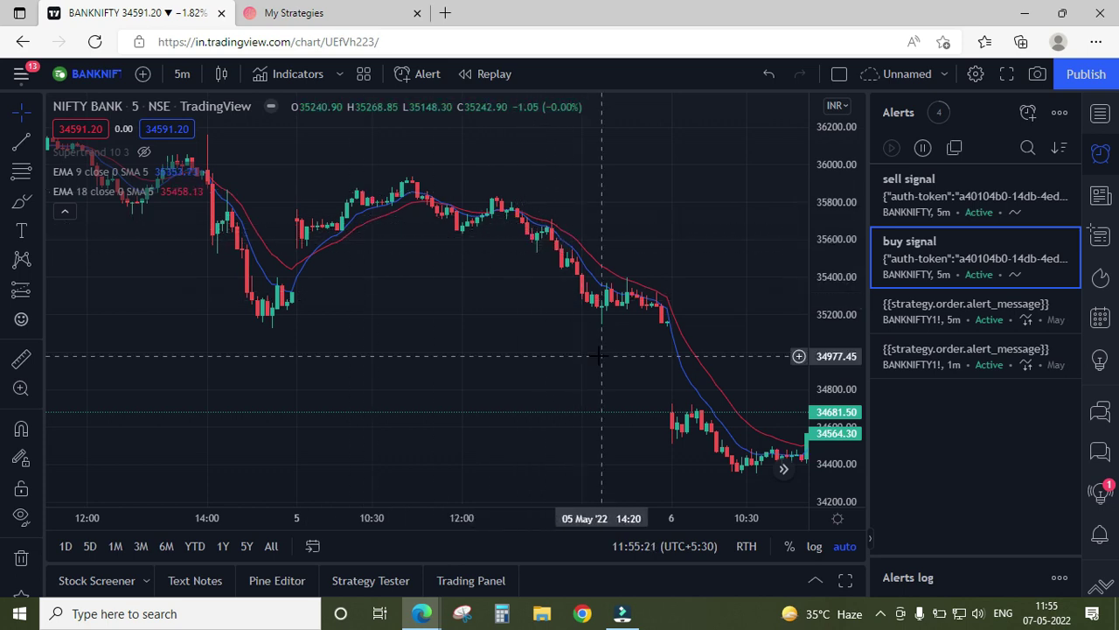
Switch from the TradingView chart to Tradetron and create a new strategy named "ema tradingview"
{"action": "left_click_drag", "start_coordinate": [600, 358], "coordinate": [468, 273]}
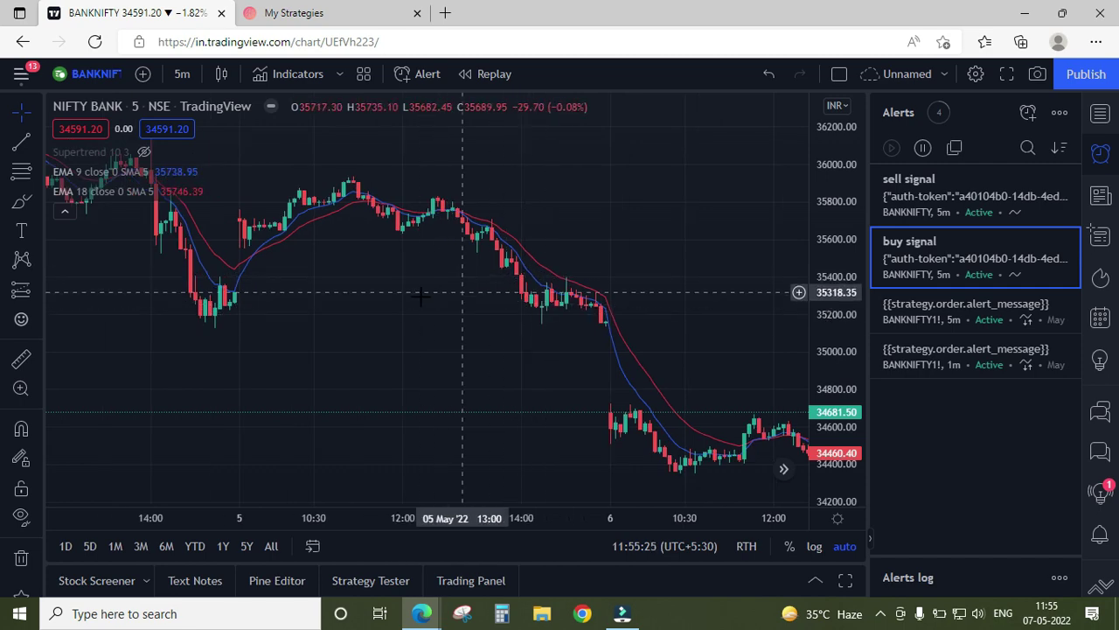
{"action": "left_click", "coordinate": [358, 12]}
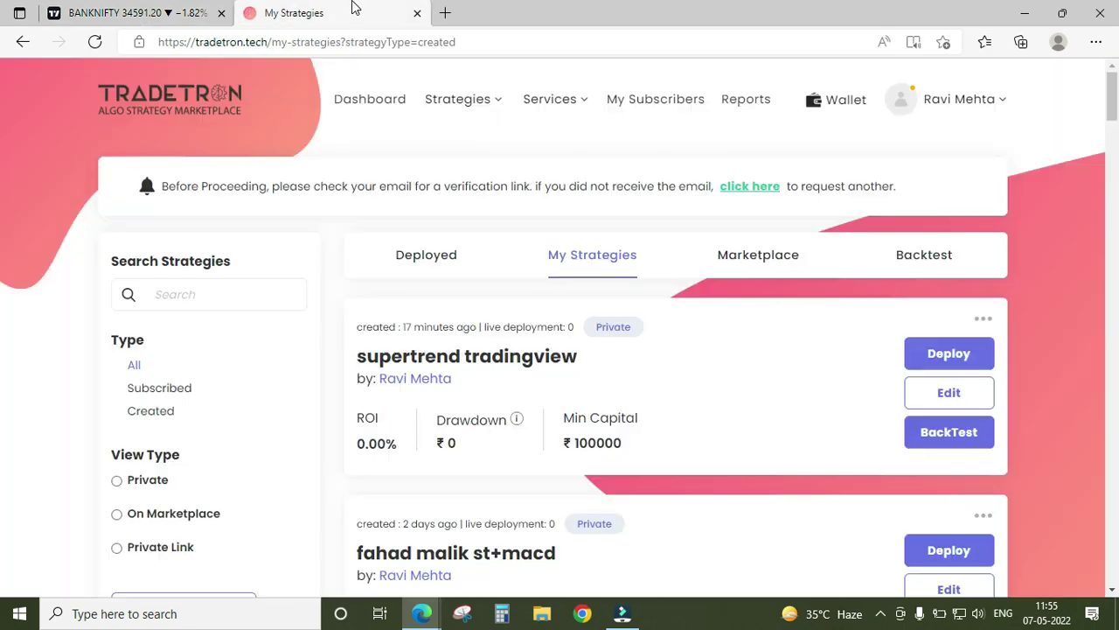
{"action": "left_click", "coordinate": [454, 99]}
{"action": "left_click", "coordinate": [418, 142]}
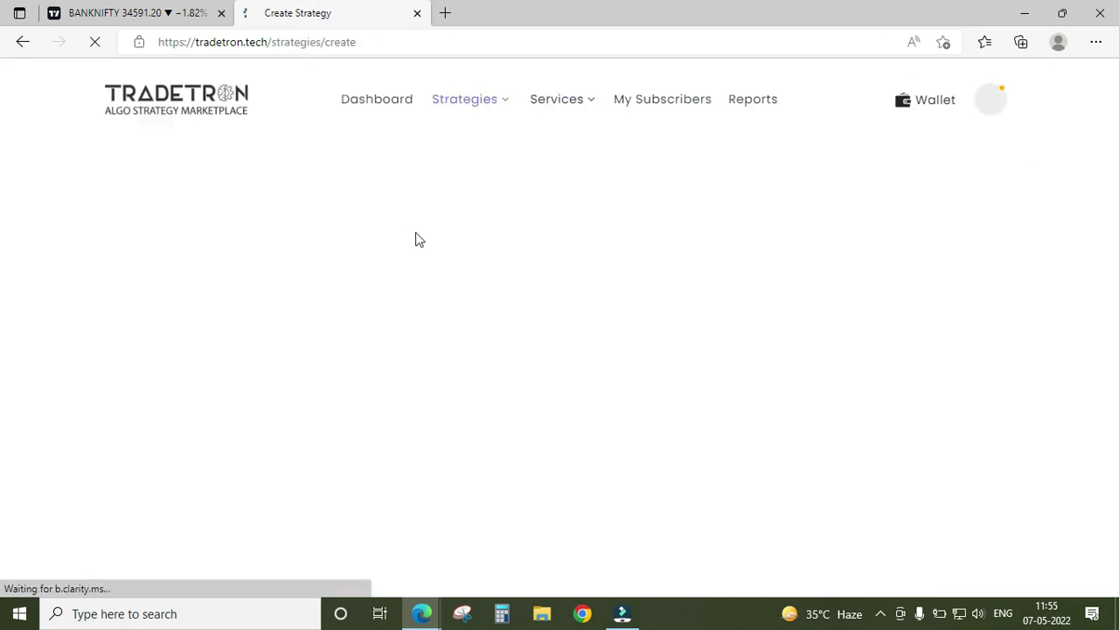
{"action": "left_click", "coordinate": [234, 383]}
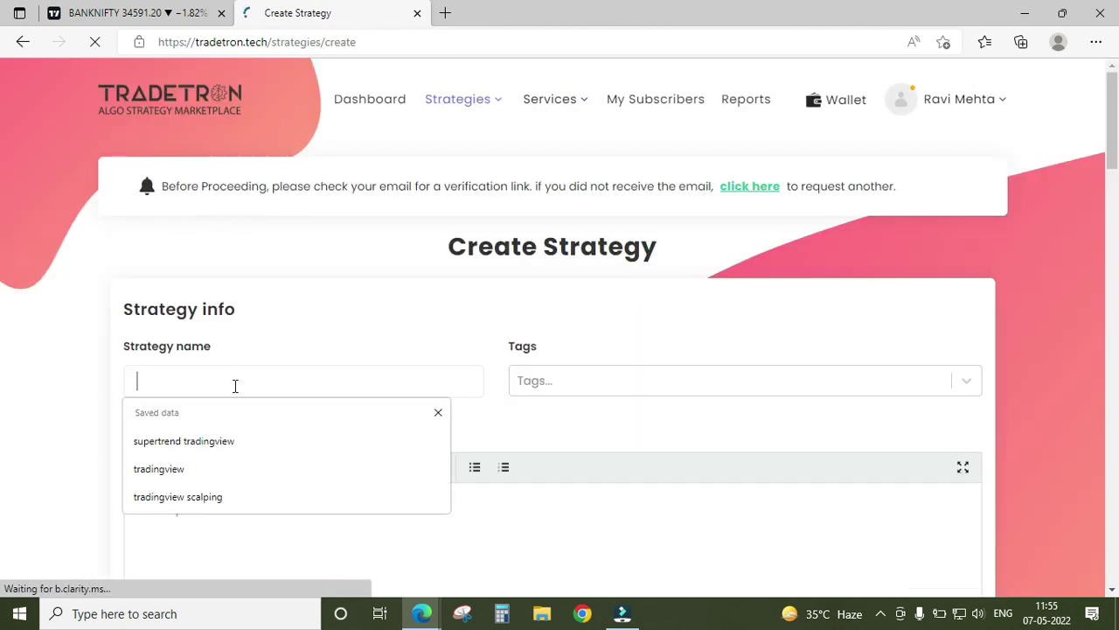
{"action": "type", "text": "ema tra"}
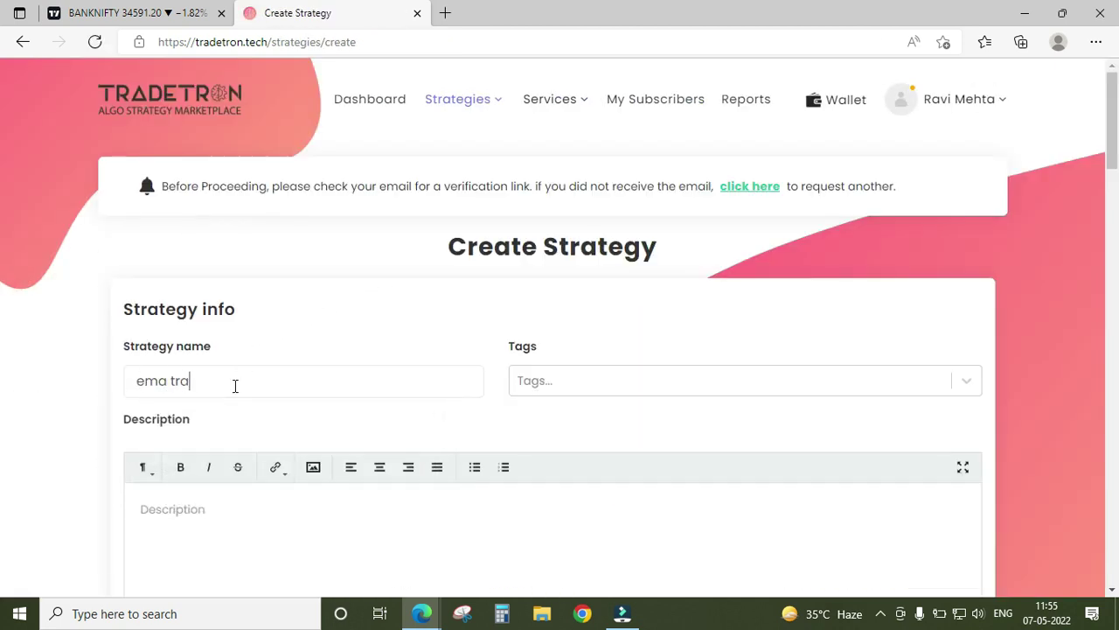
{"action": "type", "text": "dingview"}
Save the new ema tradingview strategy and return to the My Strategies list
{"action": "scroll", "coordinate": [412, 365], "scroll_direction": "down", "scroll_amount": 6}
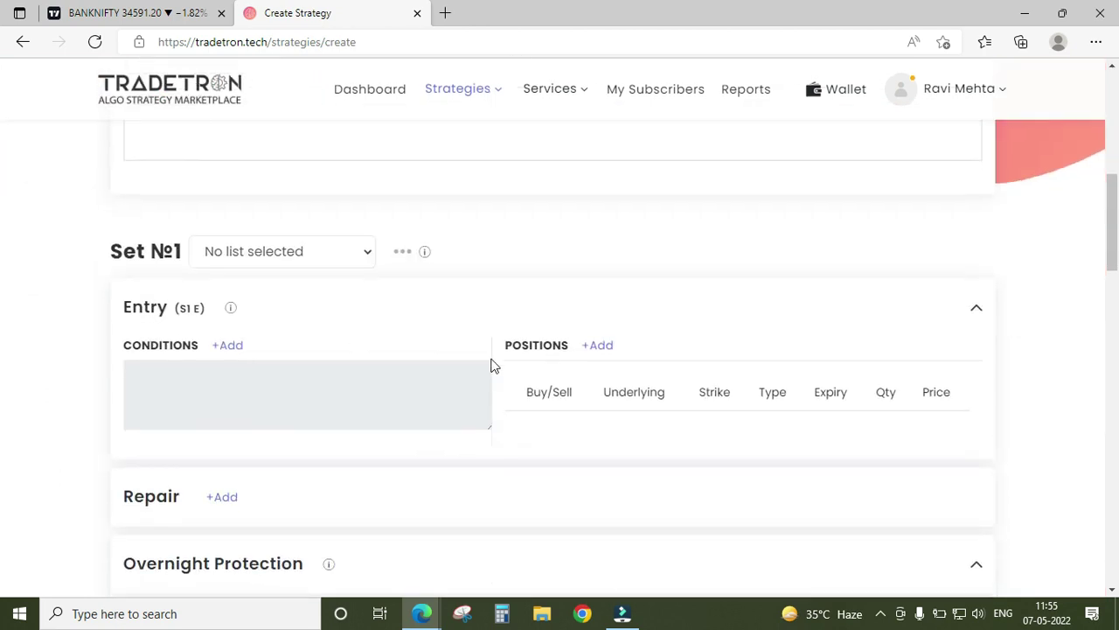
{"action": "scroll", "coordinate": [508, 354], "scroll_direction": "down", "scroll_amount": 20}
{"action": "left_click", "coordinate": [563, 385]}
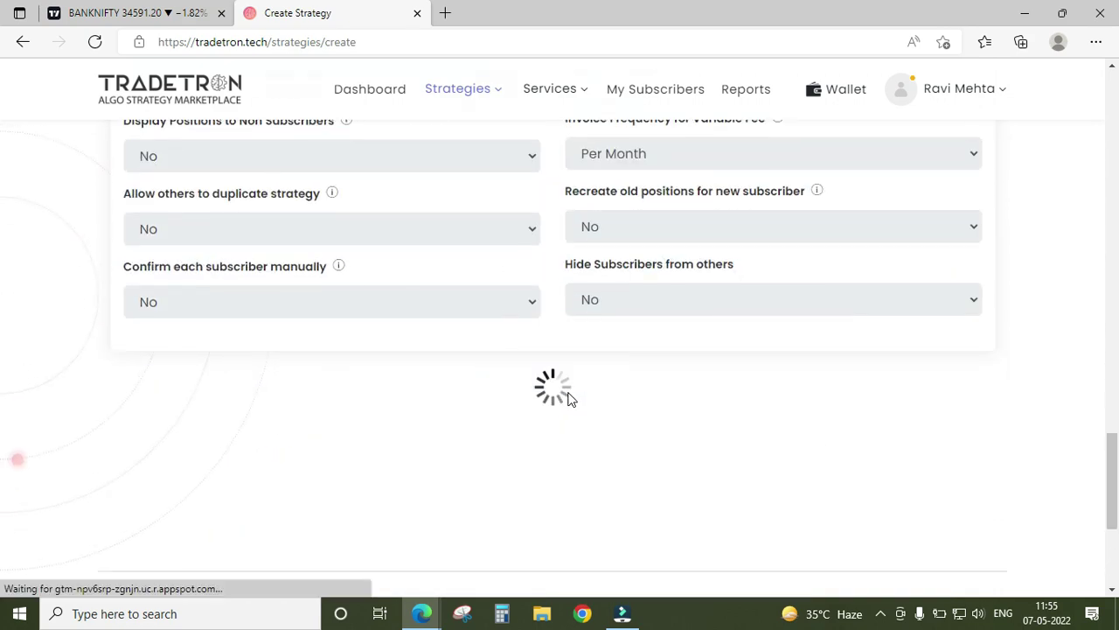
{"action": "left_click", "coordinate": [647, 439]}
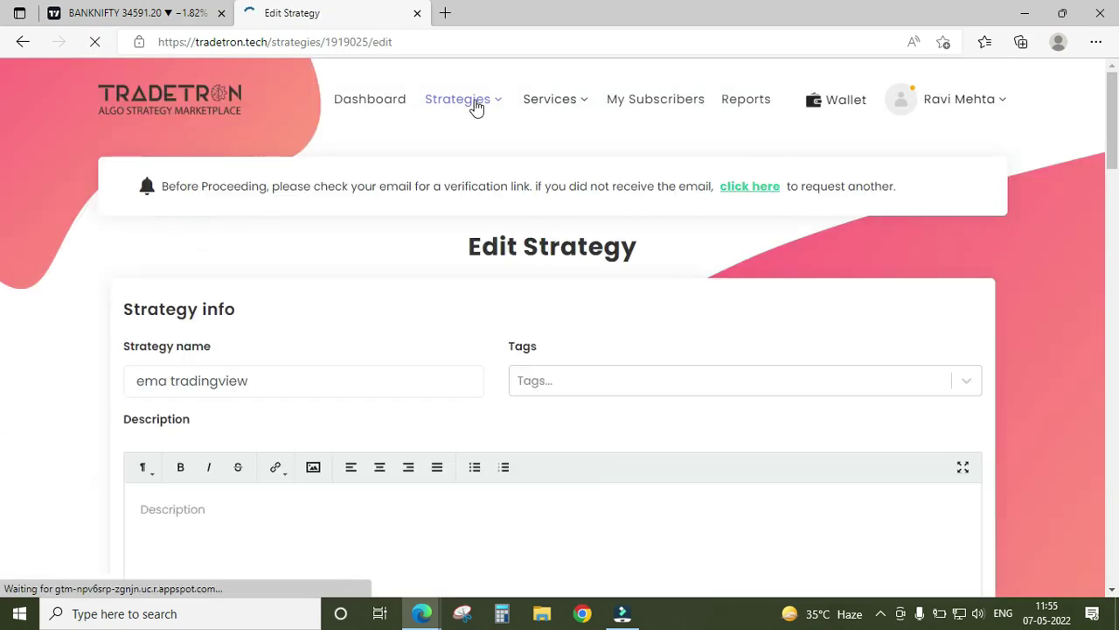
{"action": "mouse_move", "coordinate": [477, 103]}
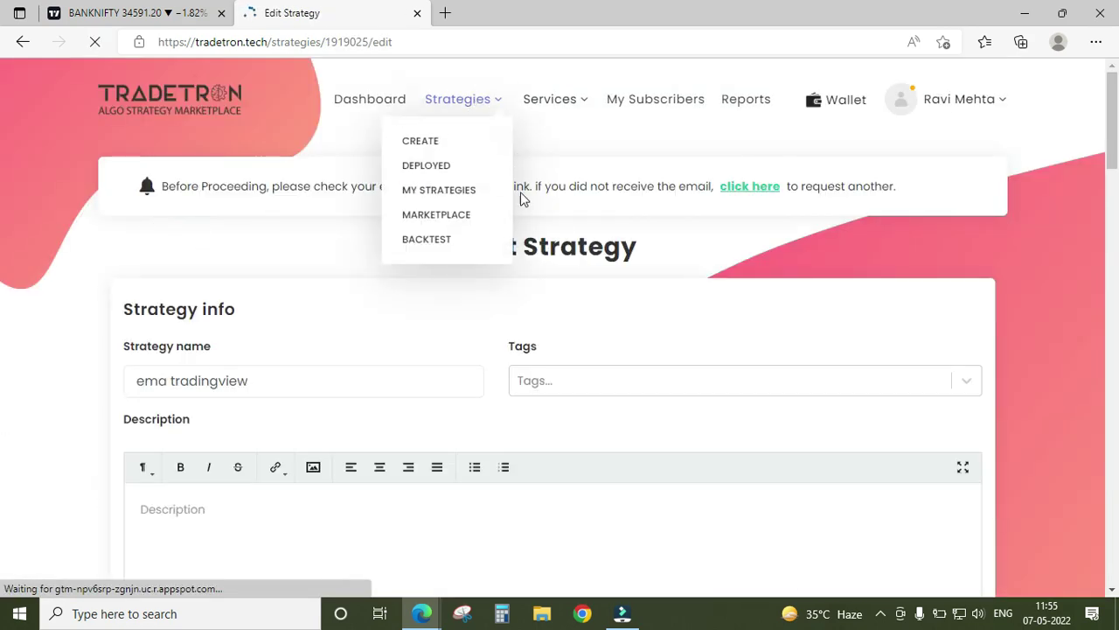
{"action": "left_click", "coordinate": [448, 192]}
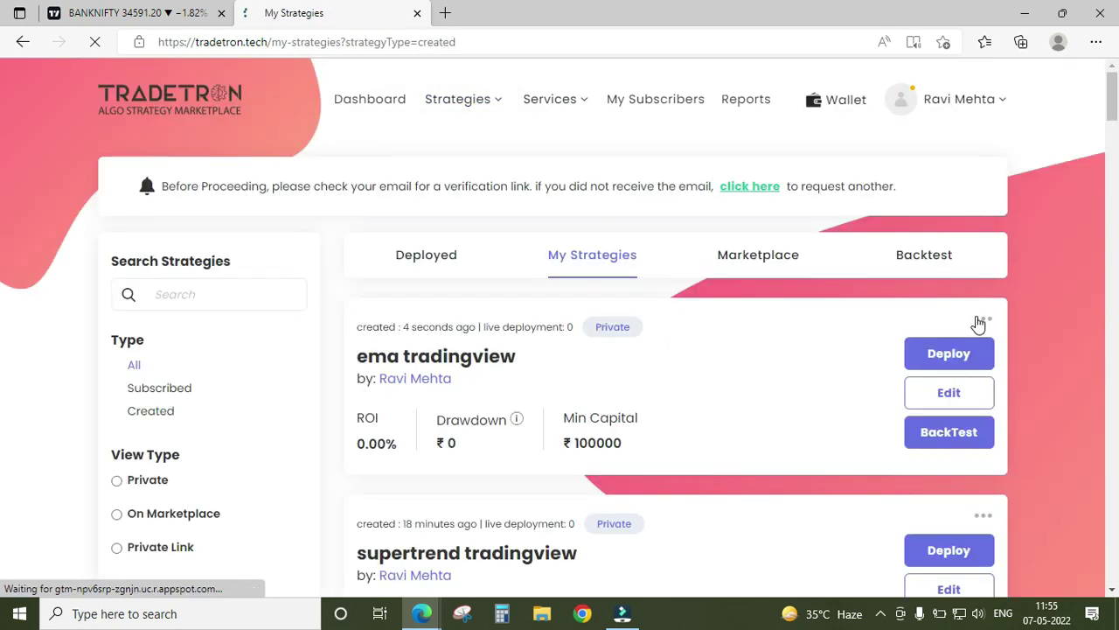
Change the Hybrid Mode option in the ema tradingview strategy's API link settings and proceed
{"action": "left_click", "coordinate": [982, 321]}
{"action": "left_click", "coordinate": [920, 439]}
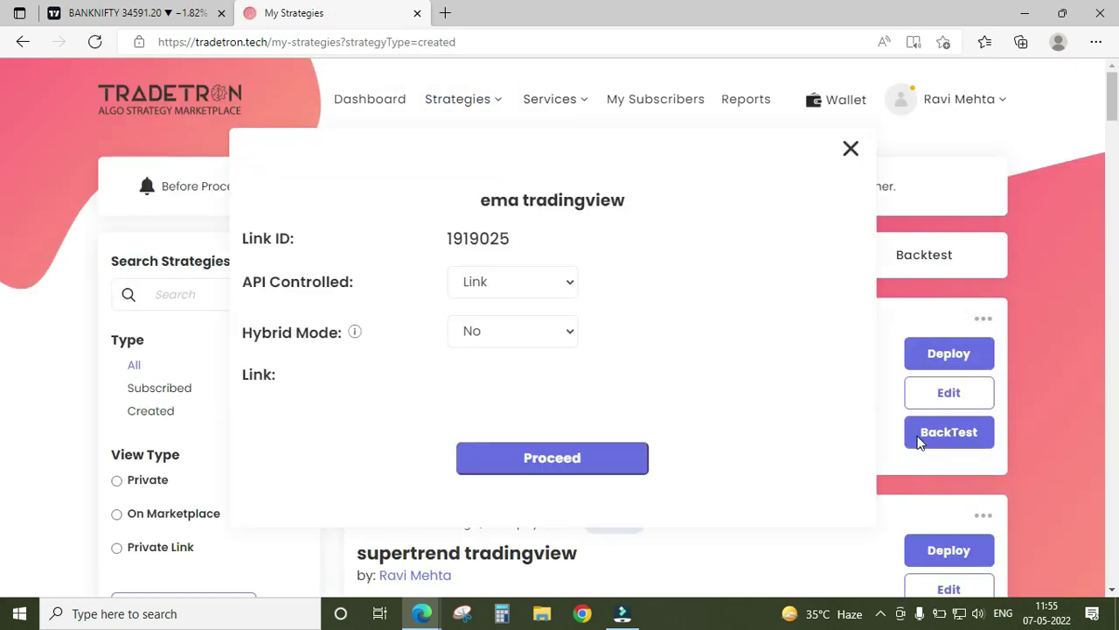
{"action": "left_click", "coordinate": [549, 341]}
{"action": "left_click", "coordinate": [523, 385]}
{"action": "left_click", "coordinate": [552, 459]}
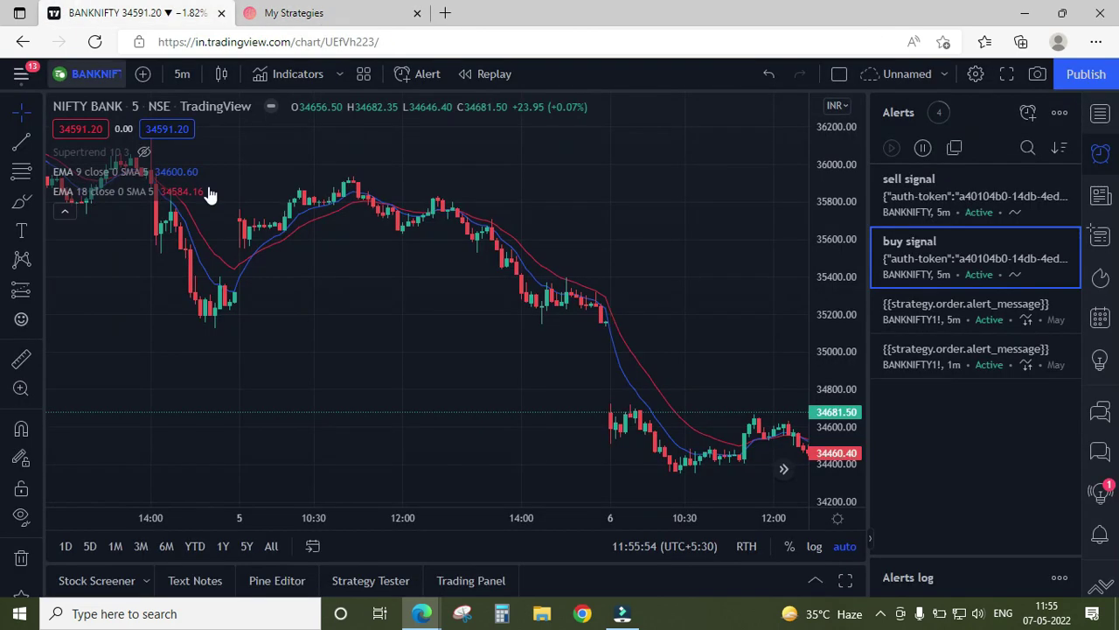
Switch to the TradingView BANKNIFTY chart and start a new alert on the EMA 9 indicator
{"action": "left_click", "coordinate": [122, 12]}
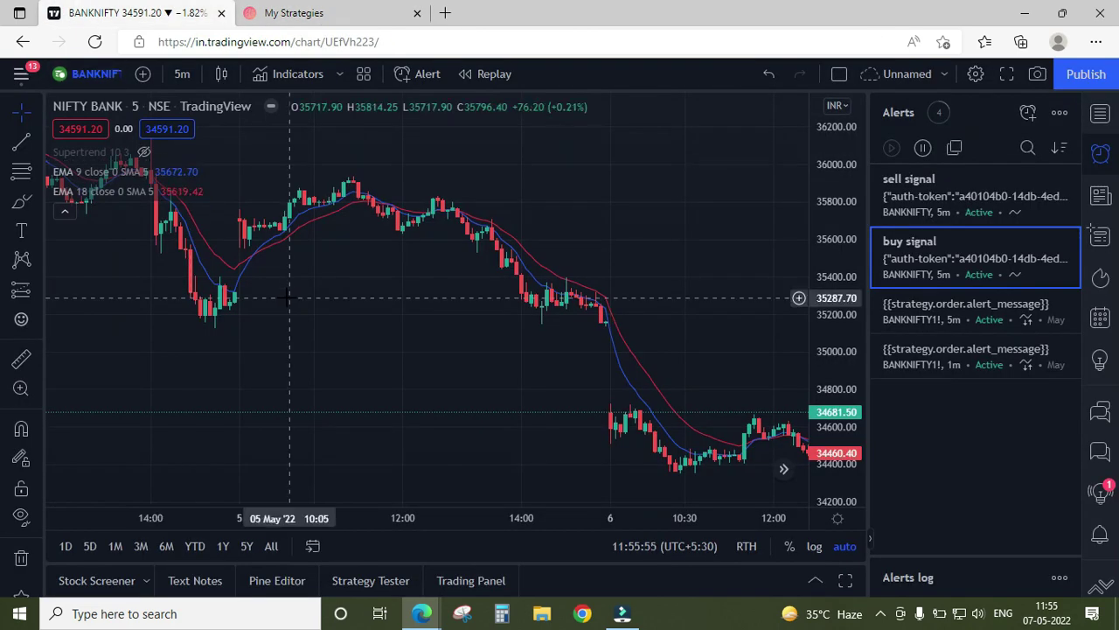
{"action": "left_click_drag", "start_coordinate": [313, 331], "coordinate": [445, 342]}
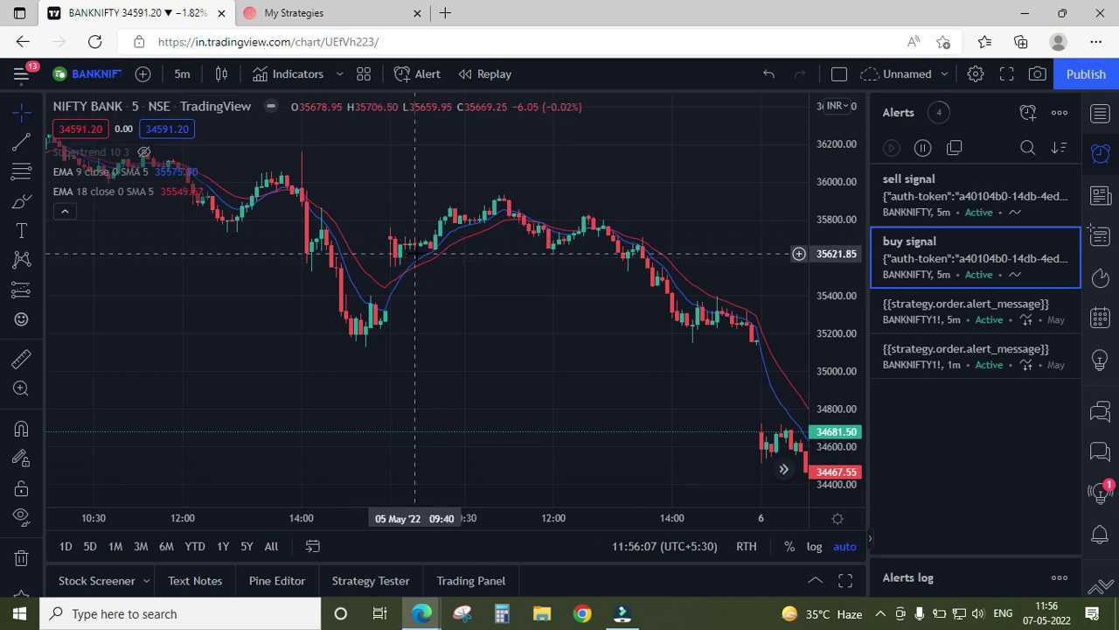
{"action": "mouse_move", "coordinate": [233, 171]}
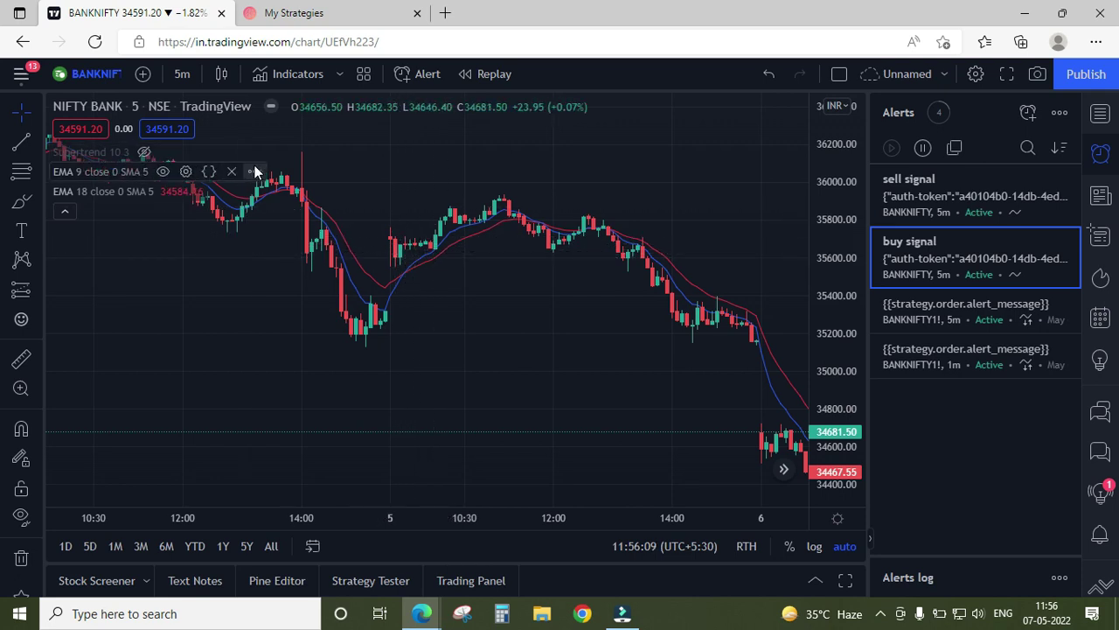
{"action": "left_click", "coordinate": [255, 172]}
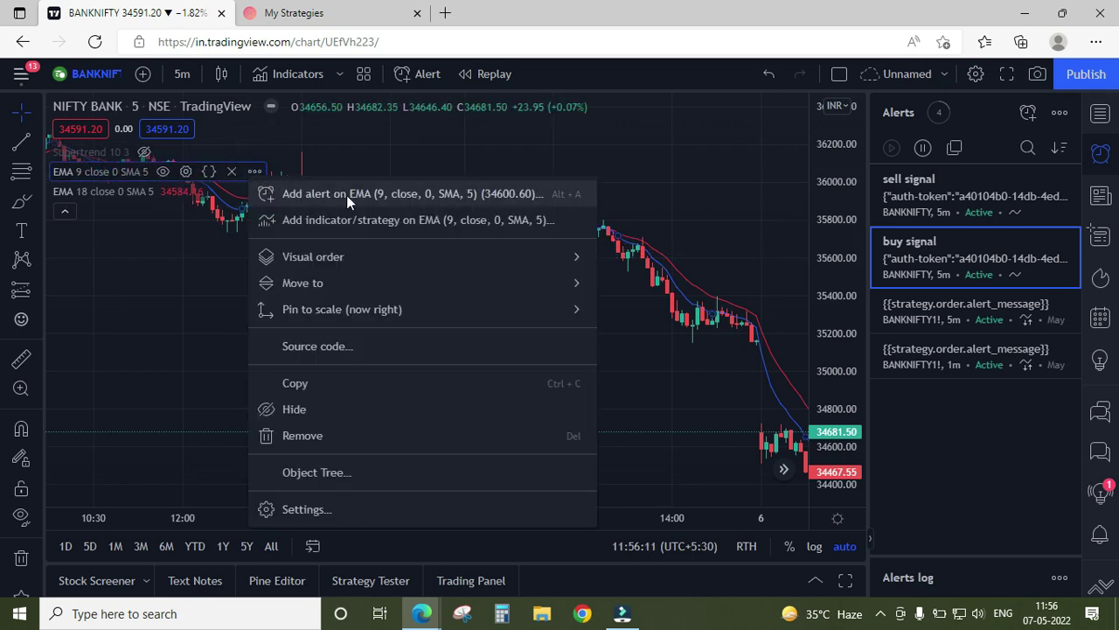
{"action": "left_click", "coordinate": [346, 195]}
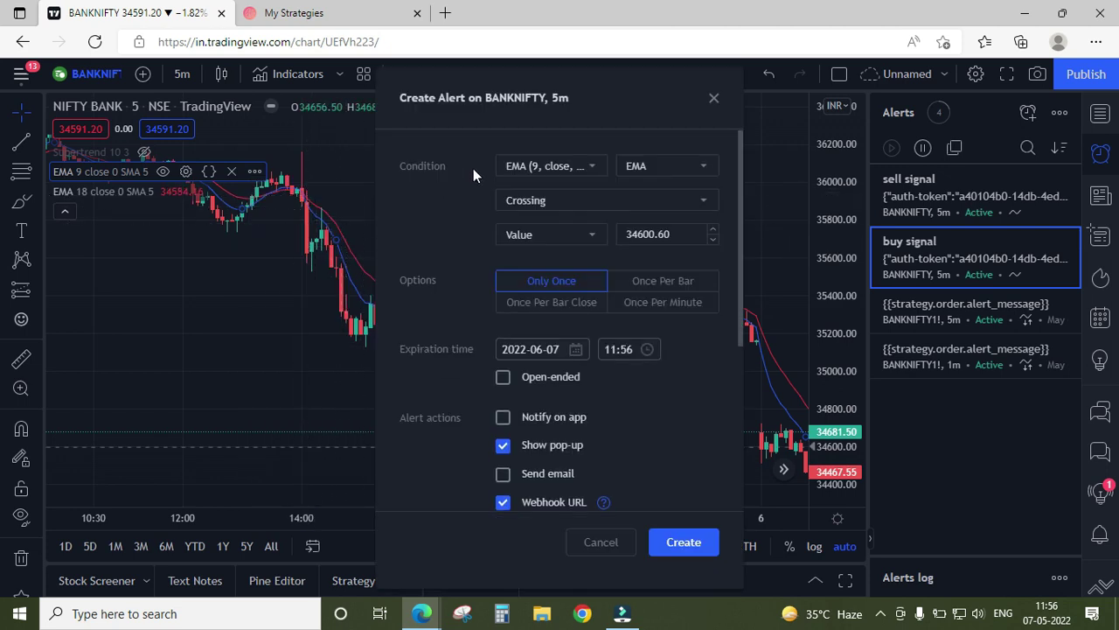
{"action": "left_click_drag", "start_coordinate": [502, 117], "coordinate": [461, 111]}
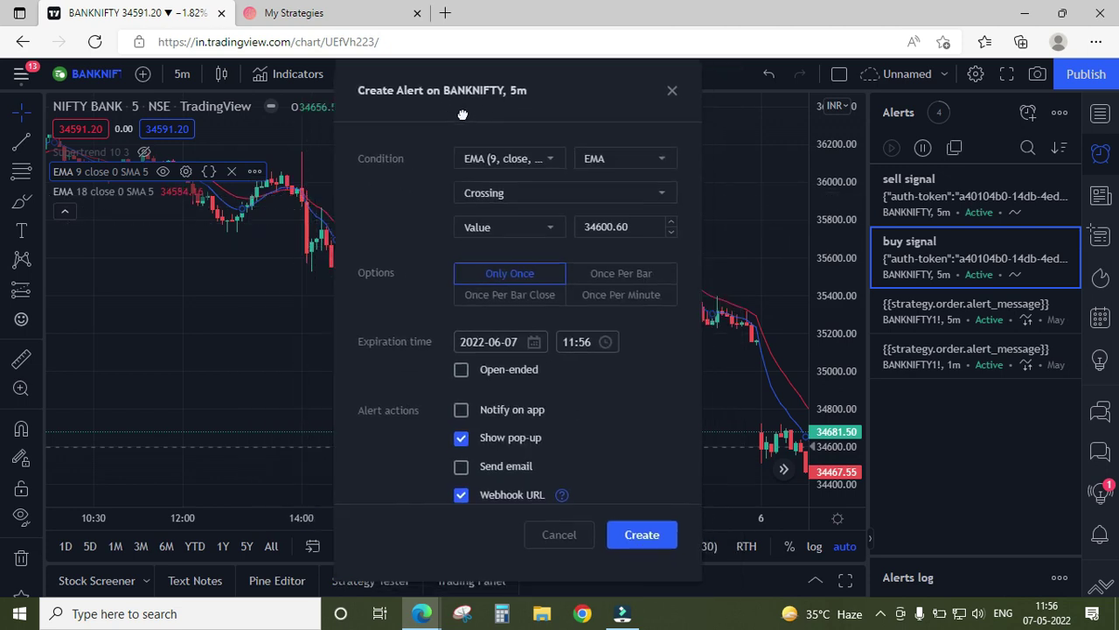
Set the alert condition to EMA 9 Crossing Up EMA 18, triggering Once Per Bar Close
{"action": "left_click", "coordinate": [511, 167]}
{"action": "left_click", "coordinate": [509, 219]}
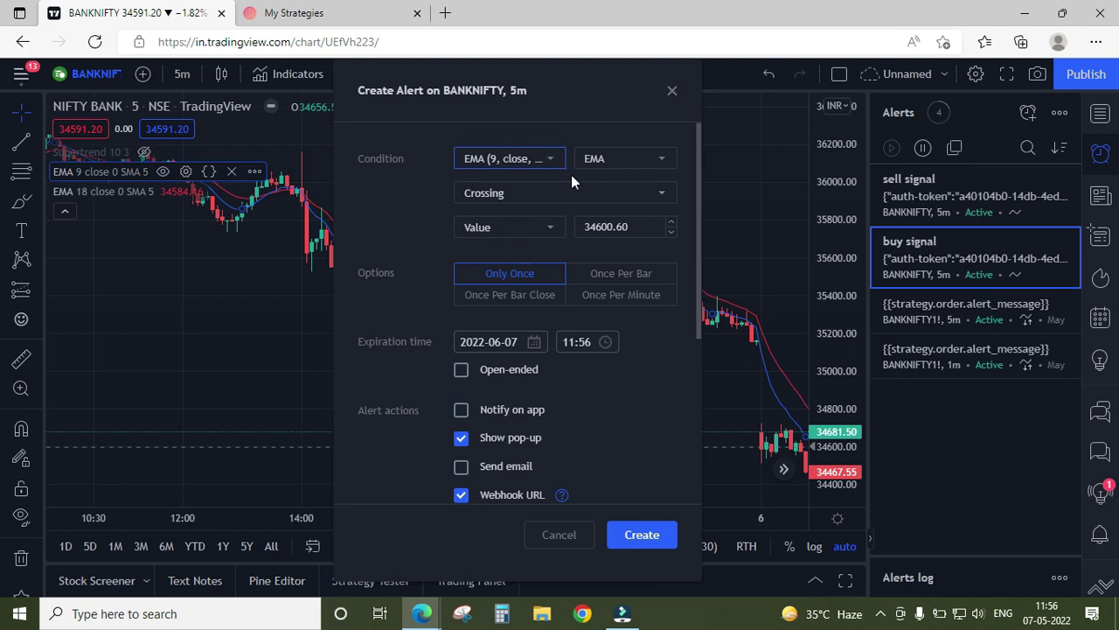
{"action": "left_click", "coordinate": [502, 199]}
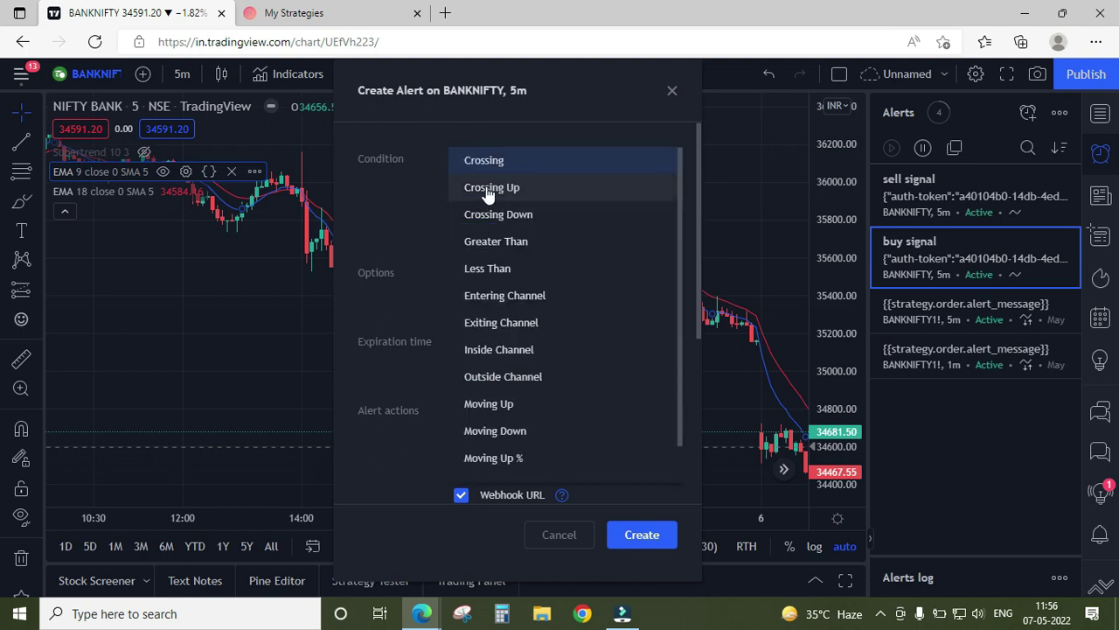
{"action": "left_click", "coordinate": [487, 191]}
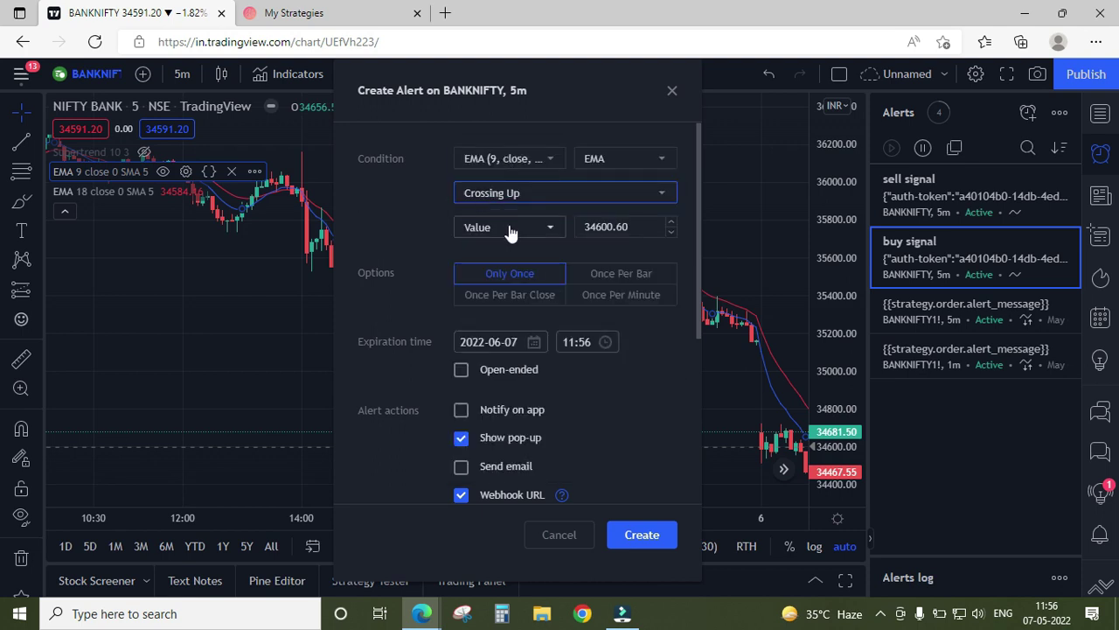
{"action": "left_click", "coordinate": [511, 229]}
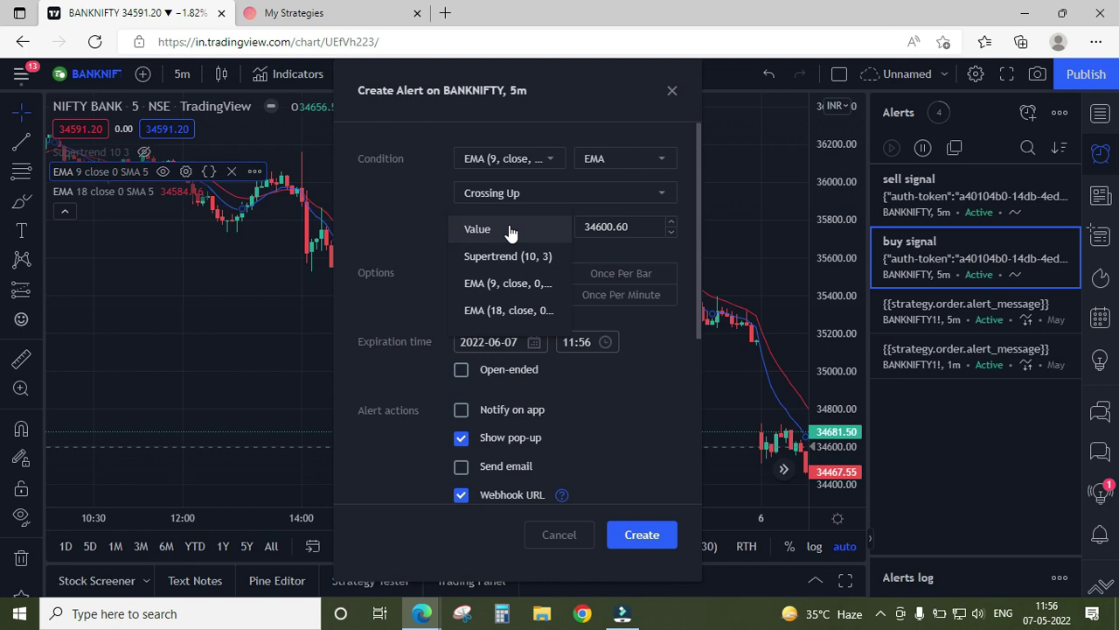
{"action": "left_click", "coordinate": [503, 313]}
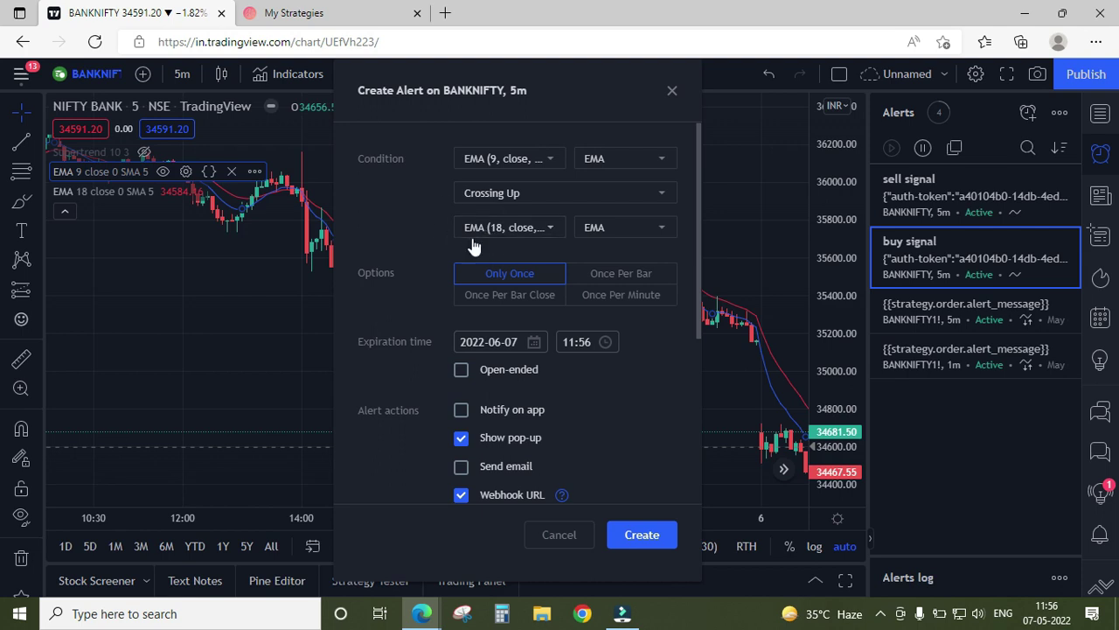
{"action": "left_click", "coordinate": [511, 299]}
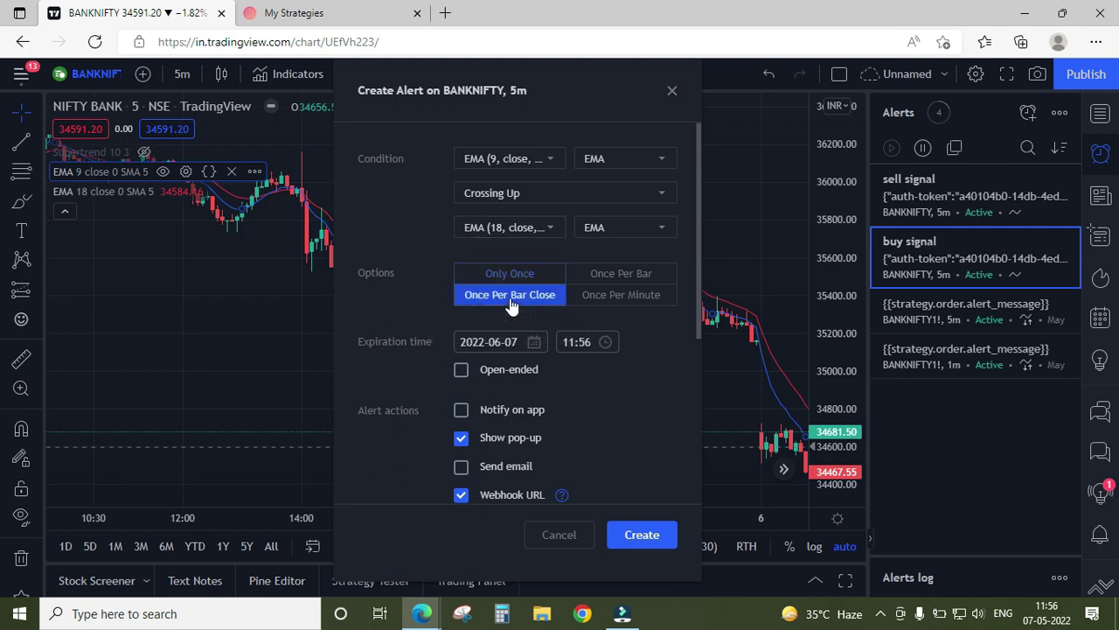
Name the alert "ema buy" and clear its default message
{"action": "scroll", "coordinate": [417, 314], "scroll_direction": "down", "scroll_amount": 3}
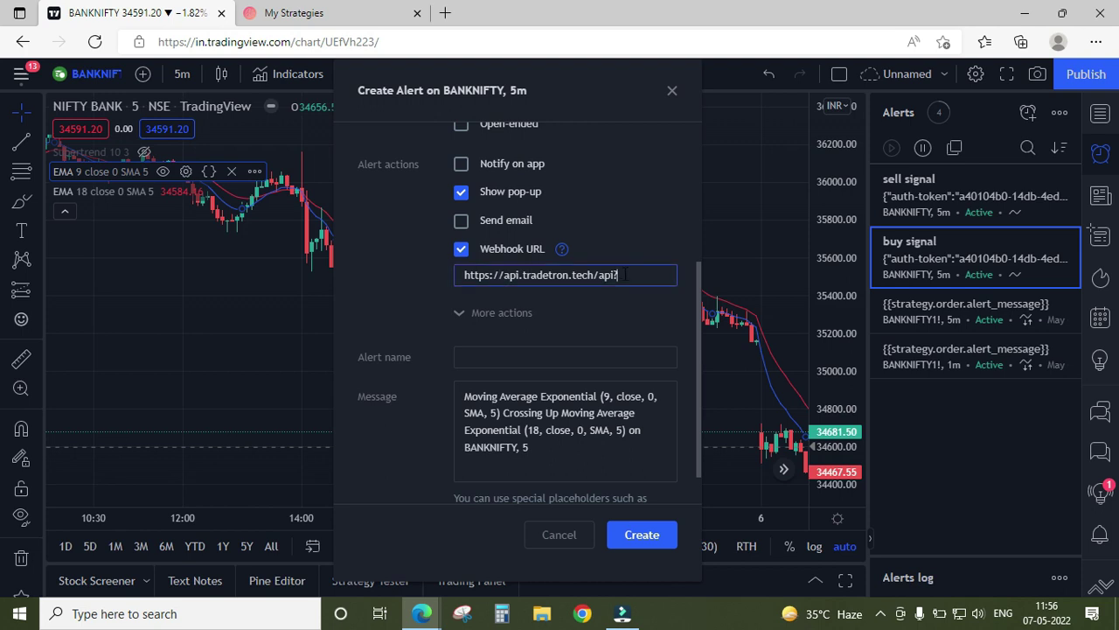
{"action": "left_click", "coordinate": [512, 358]}
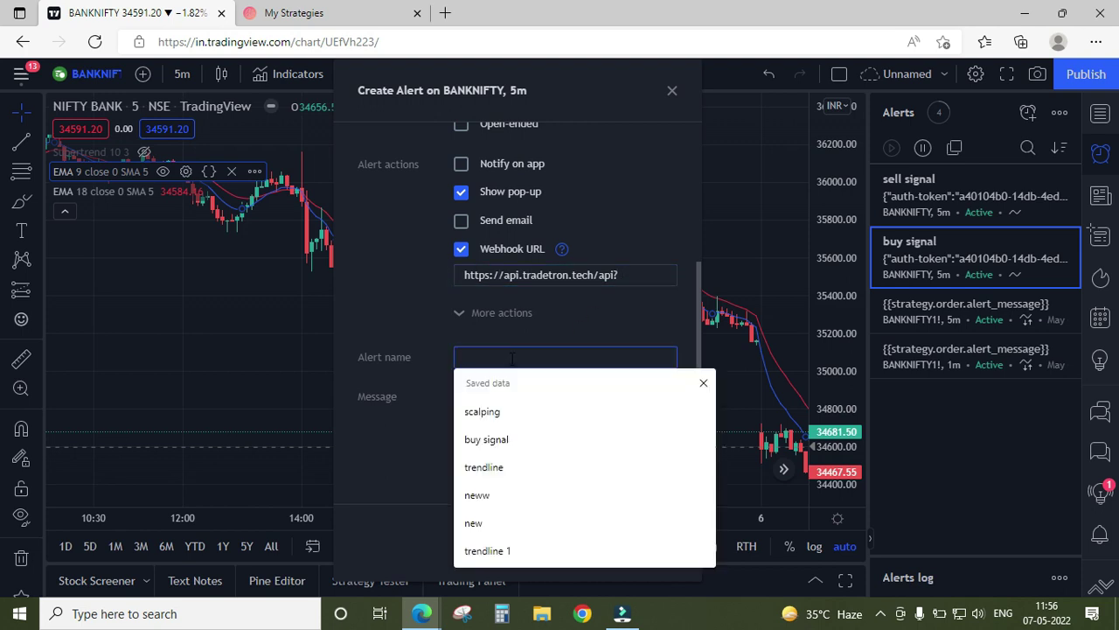
{"action": "type", "text": "ema buy"}
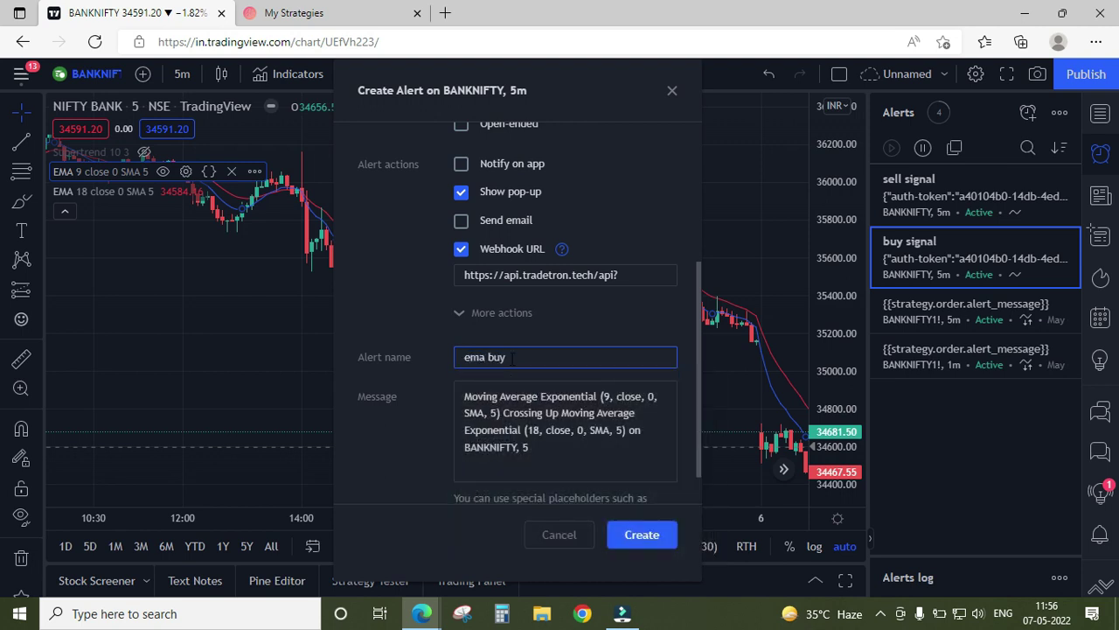
{"action": "left_click_drag", "start_coordinate": [551, 455], "coordinate": [461, 400]}
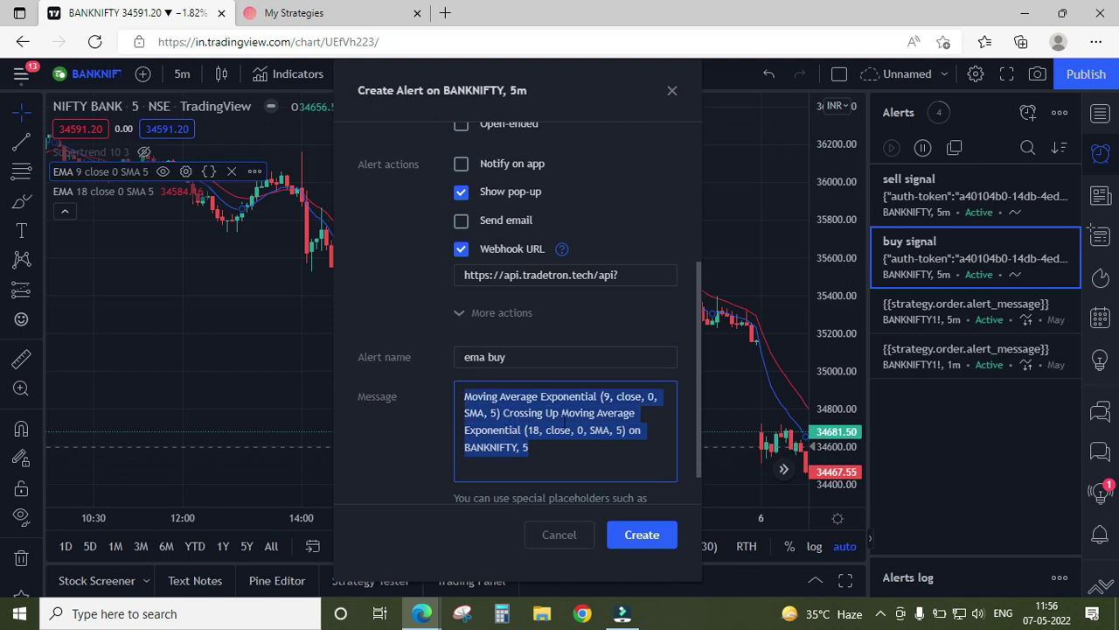
{"action": "key", "text": "BackSpace"}
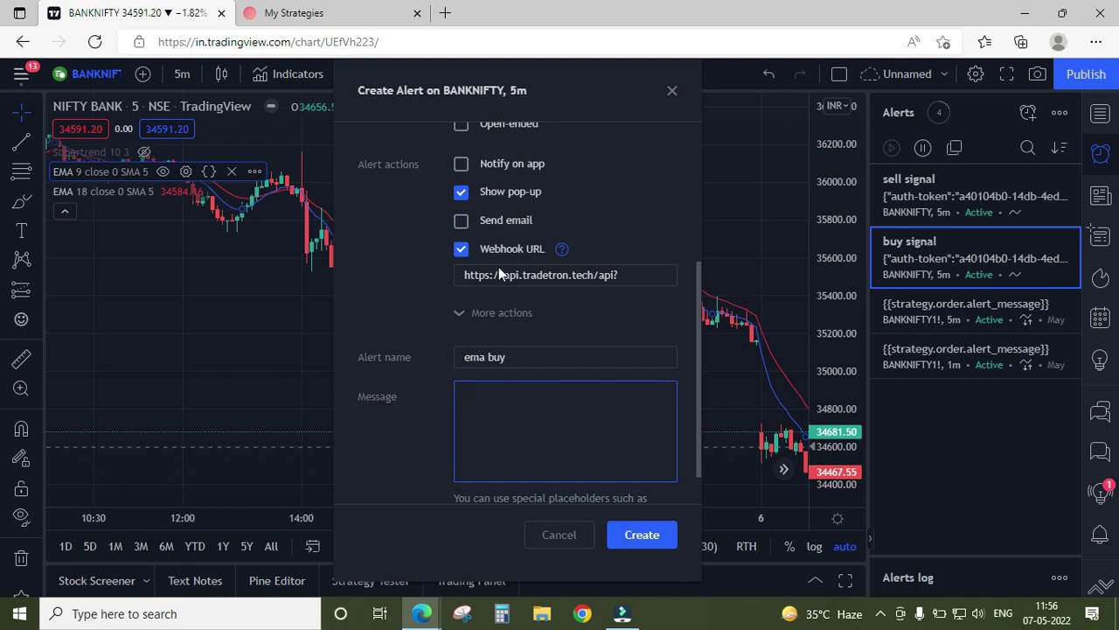
Copy the buy signal alert's message, including its auth token, into the ema buy alert's message and close the buy signal alert
{"action": "left_click_drag", "start_coordinate": [547, 93], "coordinate": [391, 94]}
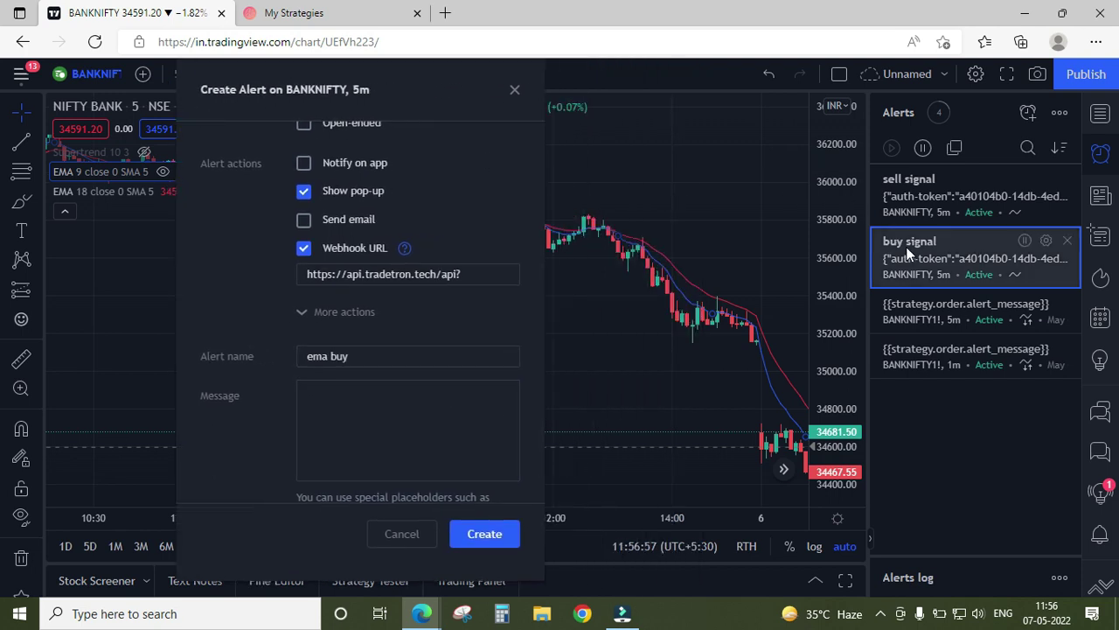
{"action": "double_click", "coordinate": [940, 246]}
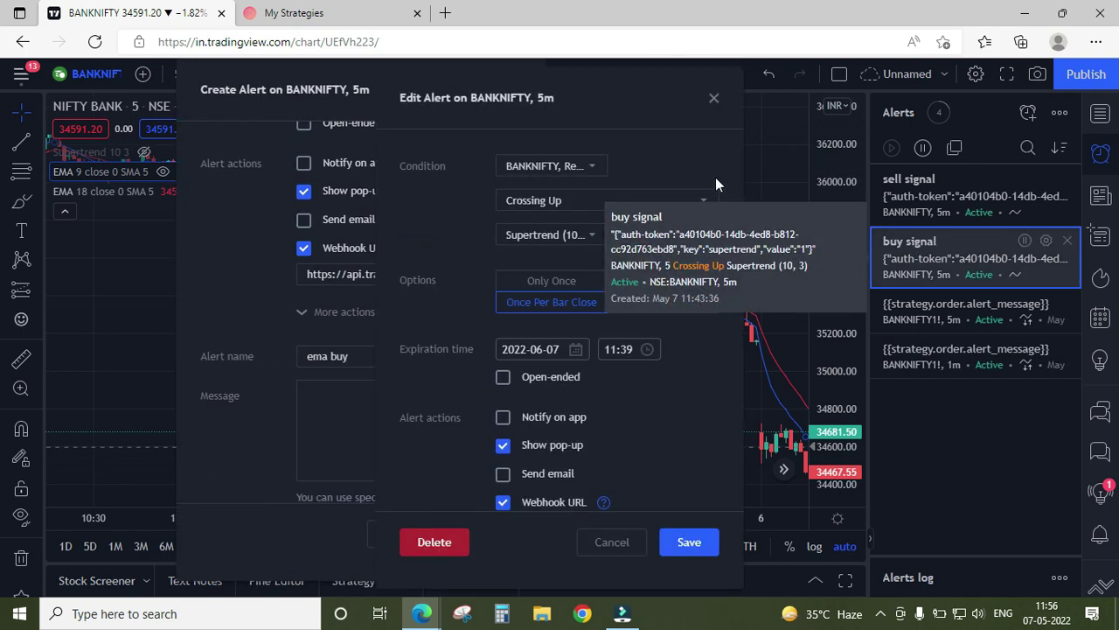
{"action": "left_click_drag", "start_coordinate": [656, 109], "coordinate": [819, 110]}
{"action": "scroll", "coordinate": [837, 350], "scroll_direction": "down", "scroll_amount": 3}
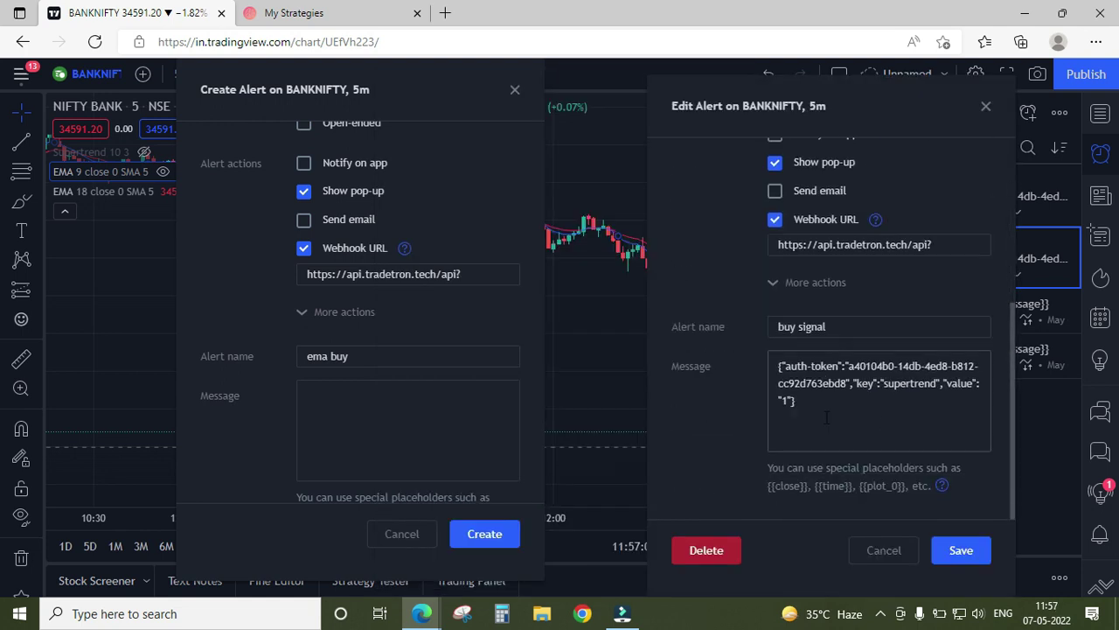
{"action": "left_click_drag", "start_coordinate": [813, 411], "coordinate": [756, 368]}
{"action": "key", "text": "ctrl+c"}
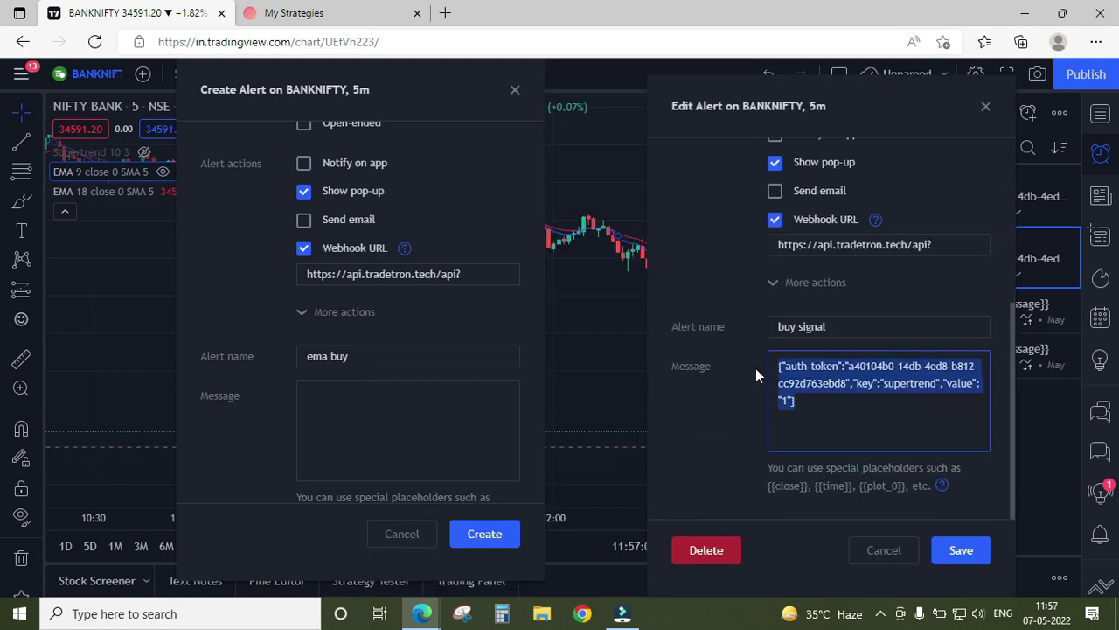
{"action": "left_click", "coordinate": [367, 416]}
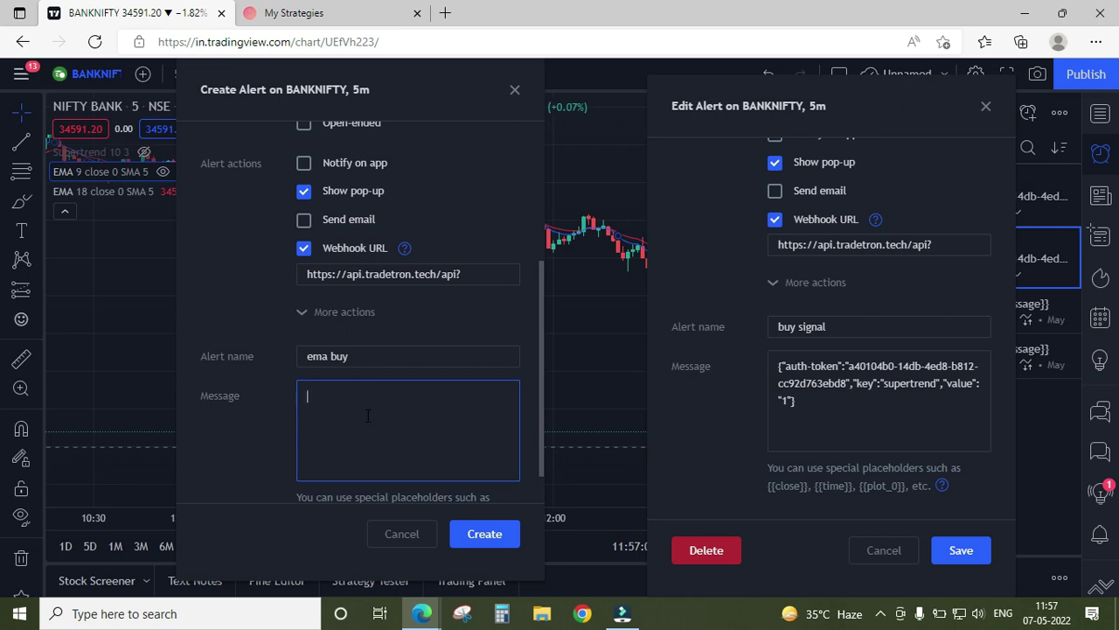
{"action": "key", "text": "ctrl+v"}
{"action": "left_click", "coordinate": [985, 106]}
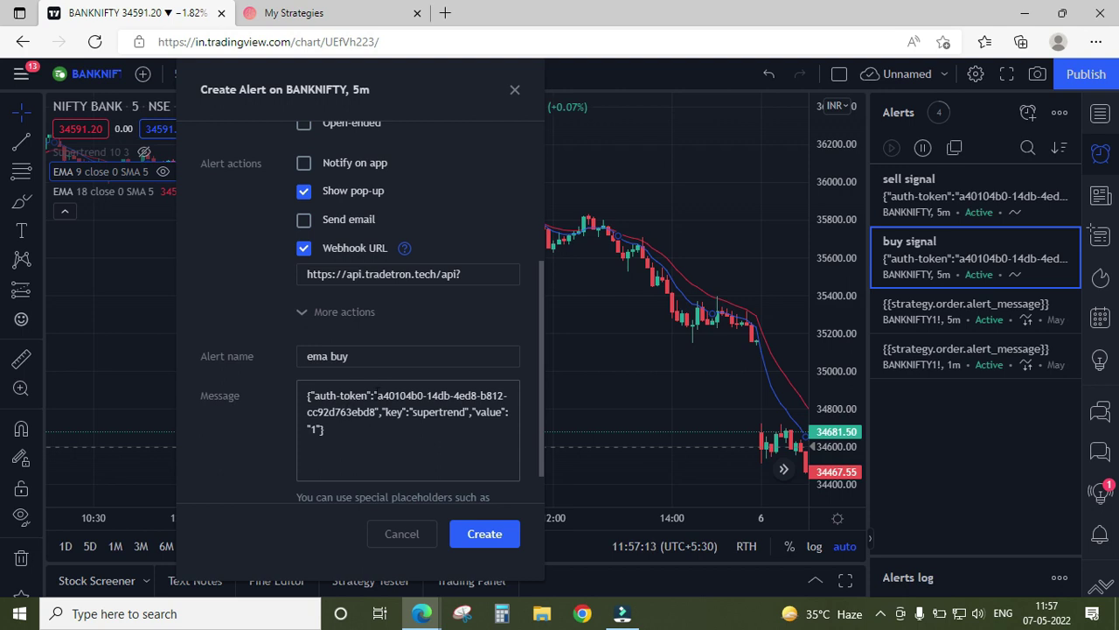
Replace the auth token in the ema buy alert's message with the token copied from the Tradetron strategy's API dialog
{"action": "left_click_drag", "start_coordinate": [377, 395], "coordinate": [382, 423]}
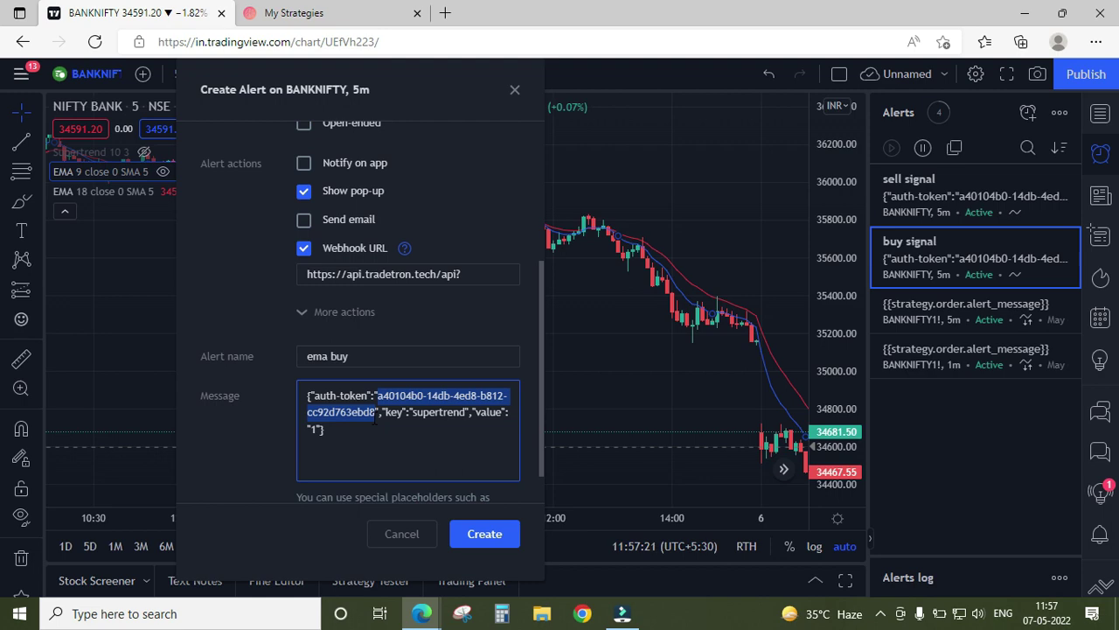
{"action": "left_click", "coordinate": [329, 12]}
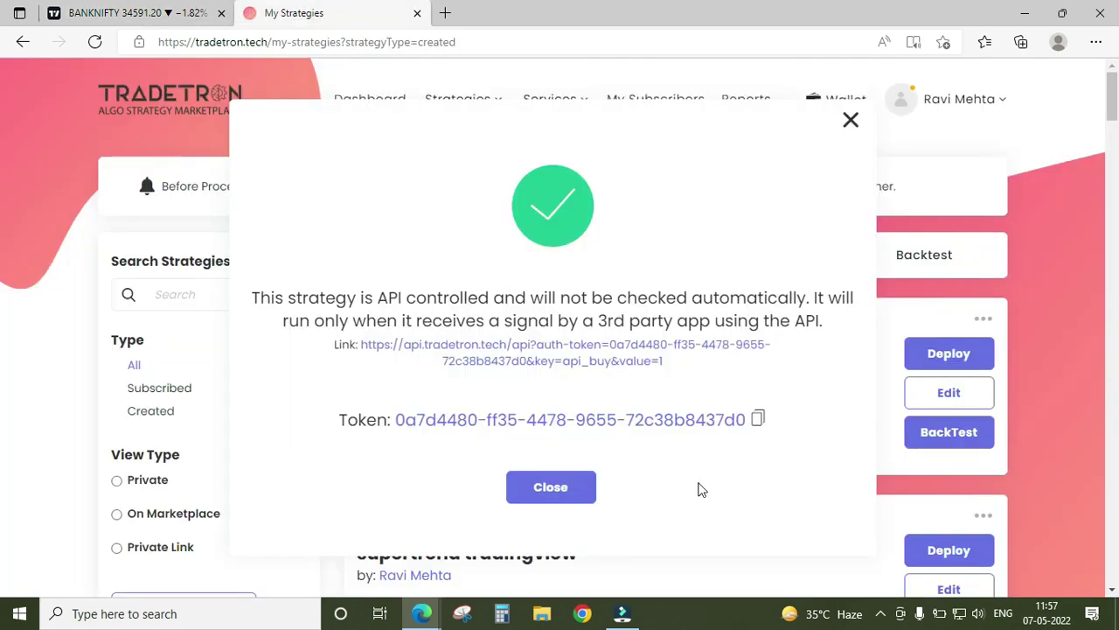
{"action": "left_click", "coordinate": [758, 412]}
{"action": "left_click", "coordinate": [162, 13]}
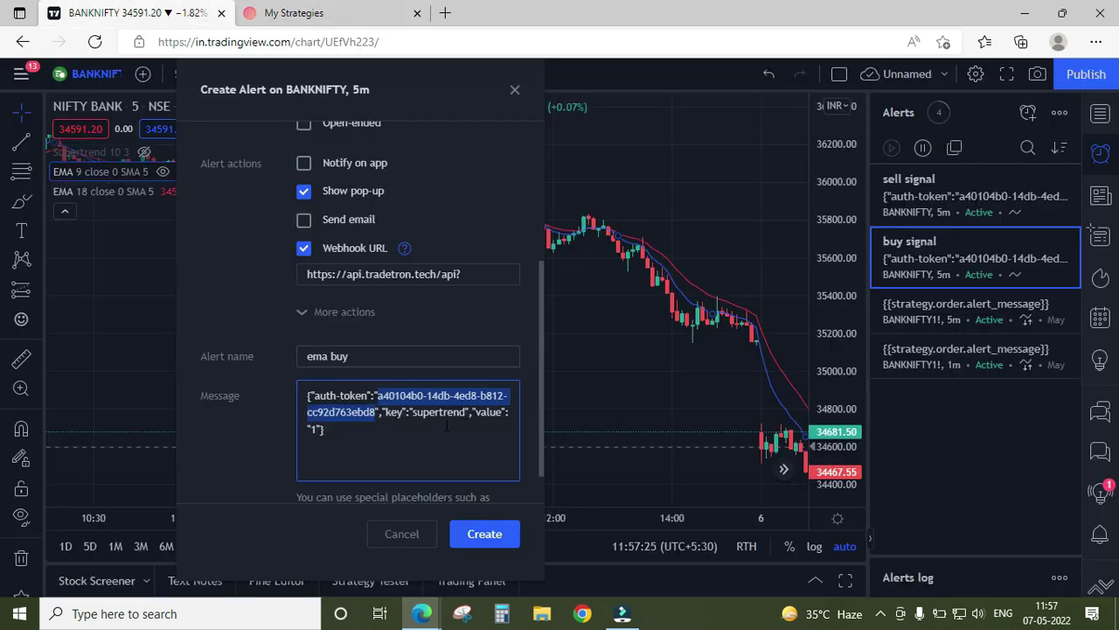
{"action": "right_click", "coordinate": [400, 402]}
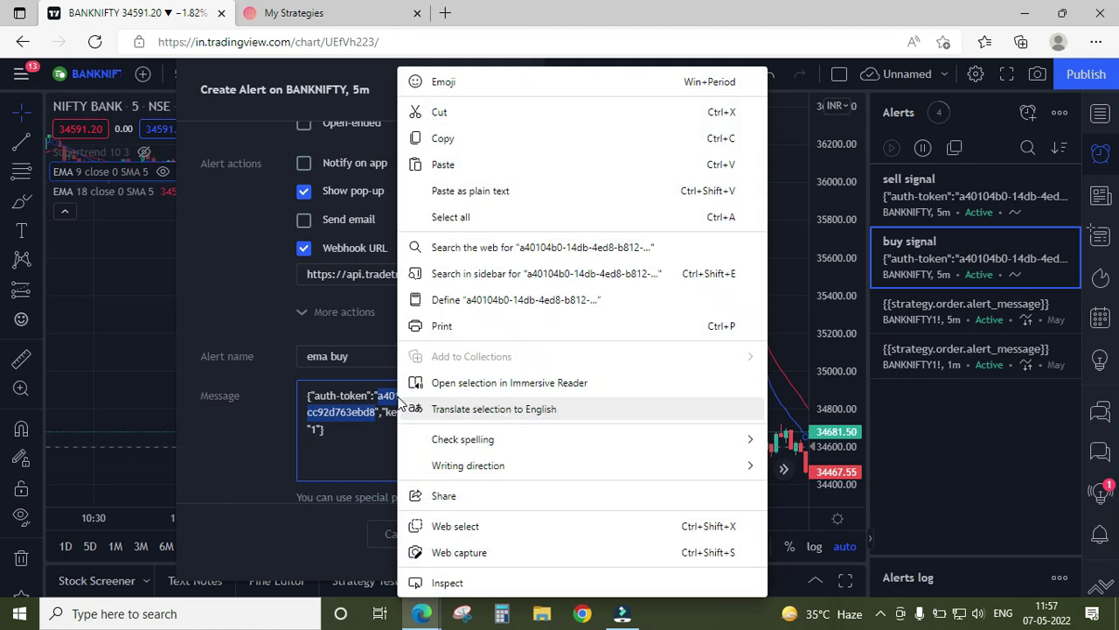
{"action": "left_click", "coordinate": [439, 161]}
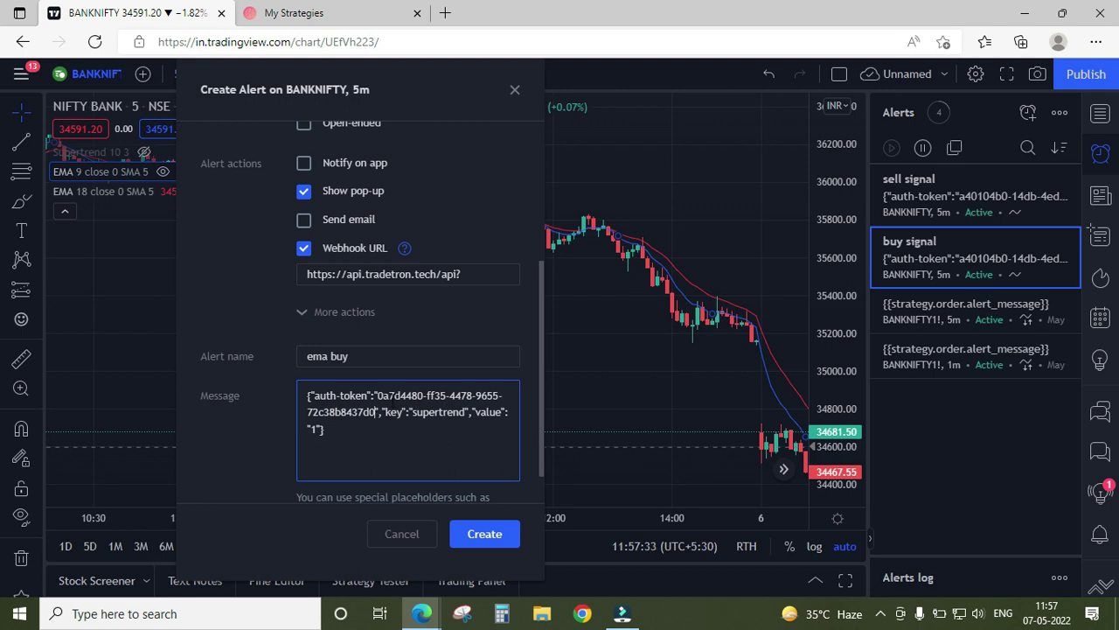
Change the key in the ema buy alert's message to "ema" and create the alert
{"action": "left_click", "coordinate": [269, 7]}
{"action": "left_click", "coordinate": [132, 9]}
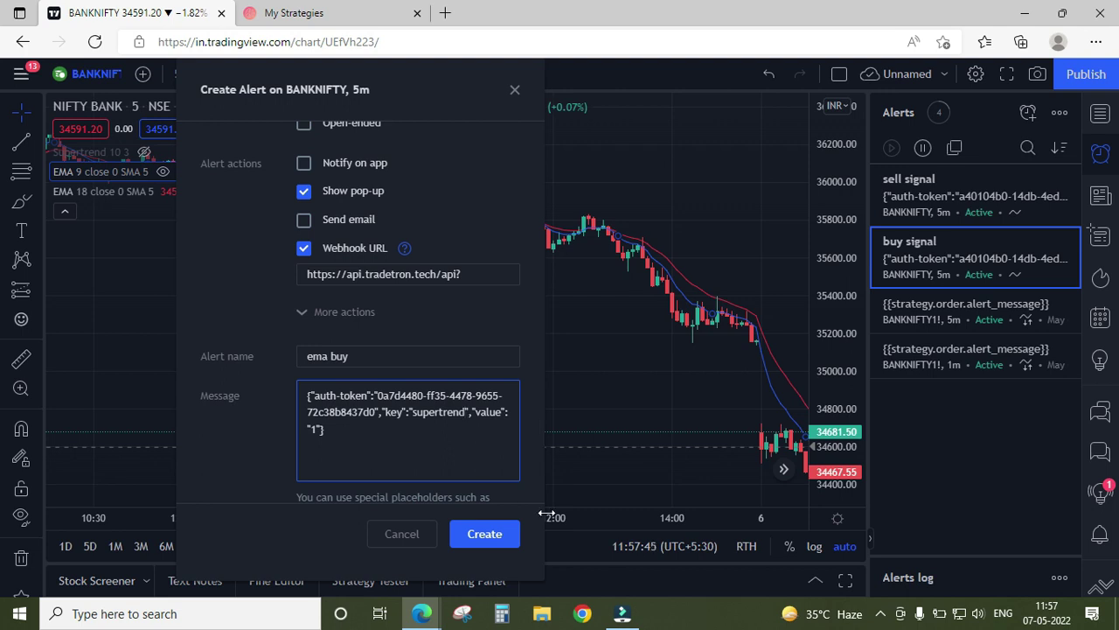
{"action": "key", "text": "BackSpace"}
{"action": "key", "text": "BackSpace"}
{"action": "key", "text": "BackSpace"}
{"action": "key", "text": "BackSpace"}
{"action": "key", "text": "BackSpace"}
{"action": "key", "text": "BackSpace"}
{"action": "key", "text": "BackSpace"}
{"action": "key", "text": "BackSpace"}
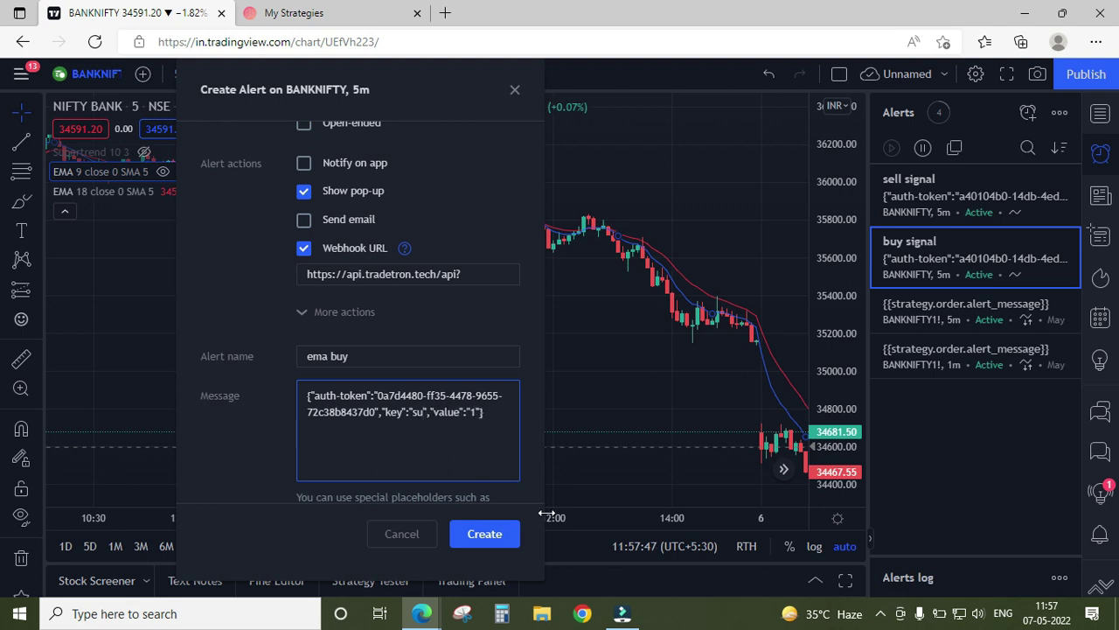
{"action": "key", "text": "BackSpace"}
{"action": "key", "text": "BackSpace"}
{"action": "type", "text": "ema"}
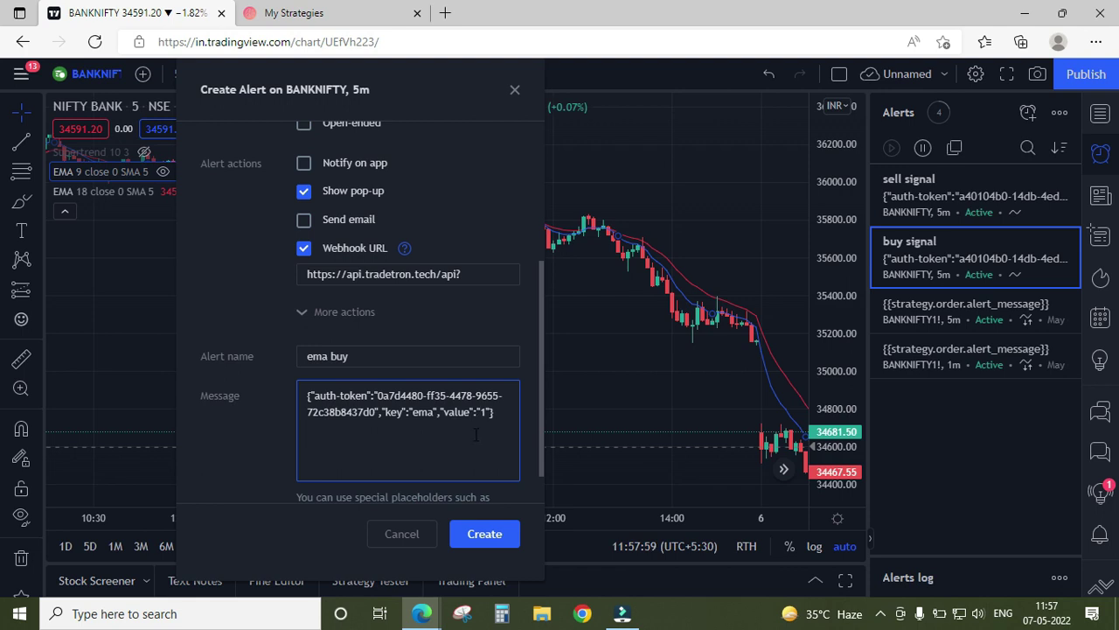
{"action": "left_click", "coordinate": [485, 536]}
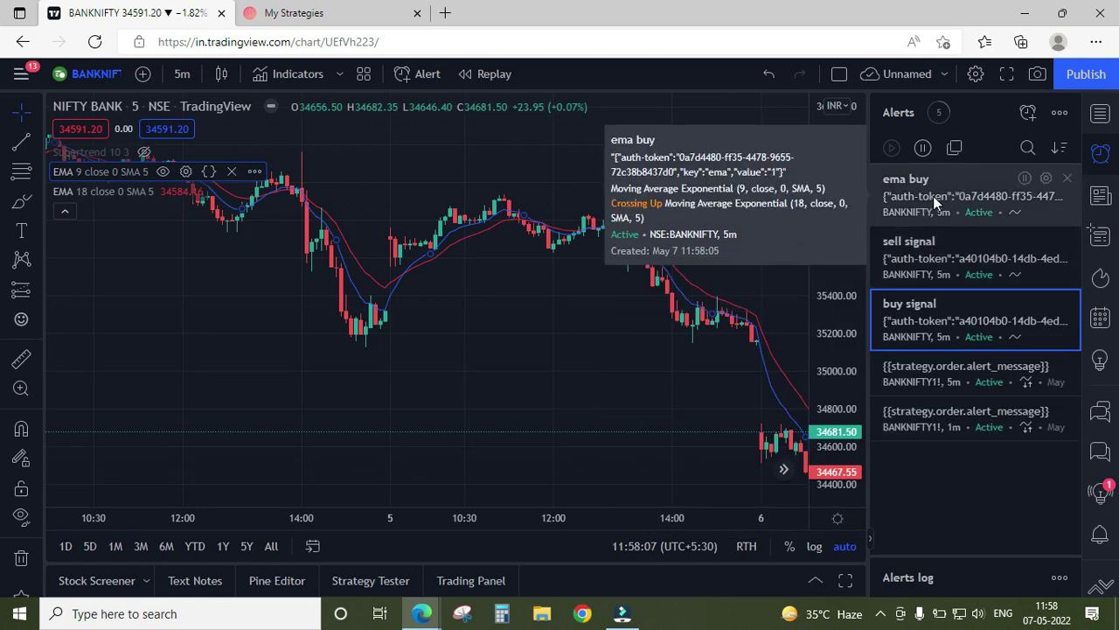
Start another alert on the EMA 9 indicator with the condition Crossing Down EMA 18
{"action": "left_click_drag", "start_coordinate": [613, 355], "coordinate": [507, 353]}
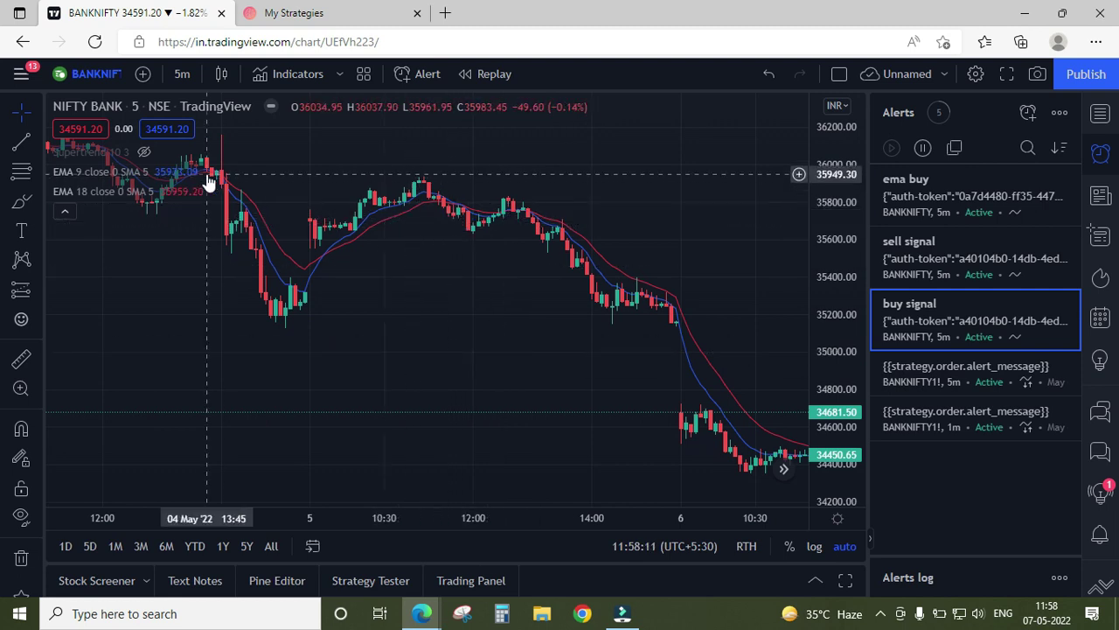
{"action": "mouse_move", "coordinate": [190, 171]}
{"action": "left_click", "coordinate": [255, 171]}
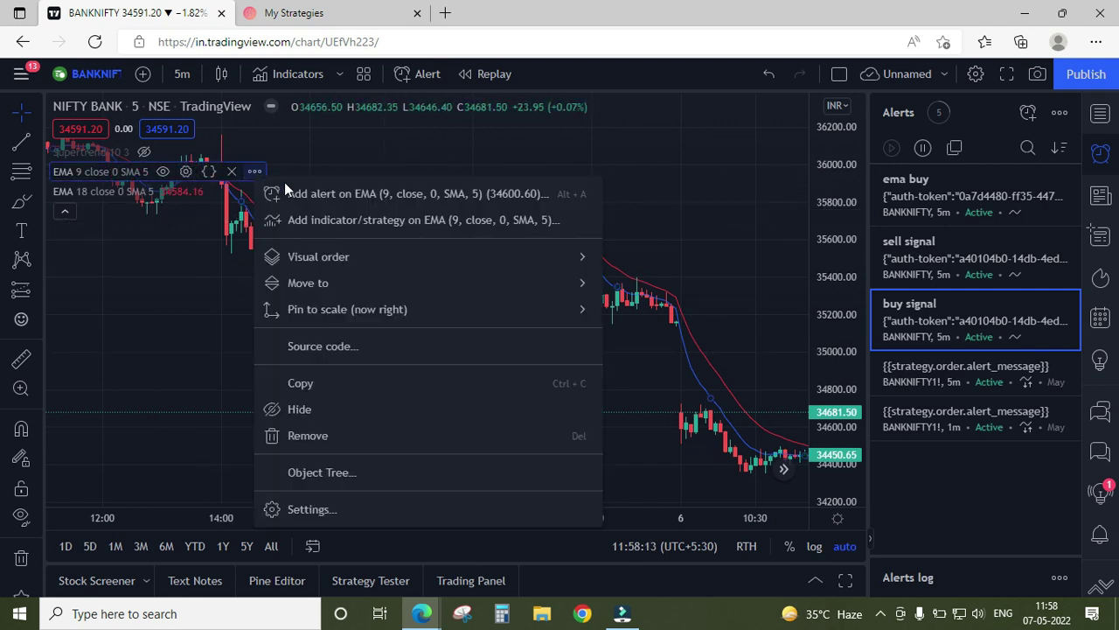
{"action": "left_click", "coordinate": [316, 192]}
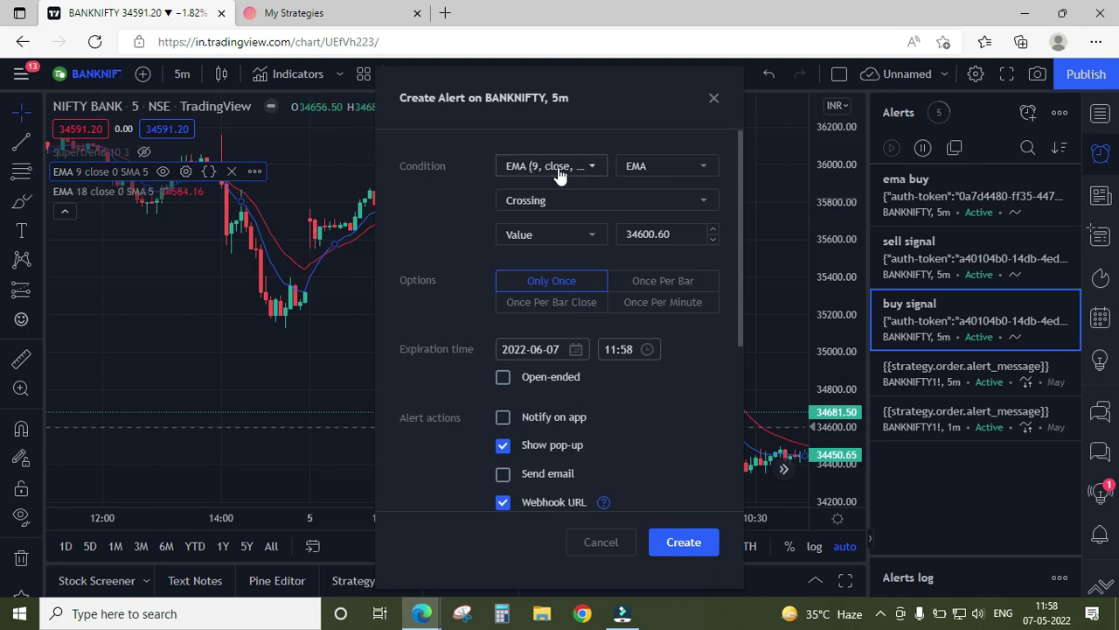
{"action": "left_click", "coordinate": [562, 202]}
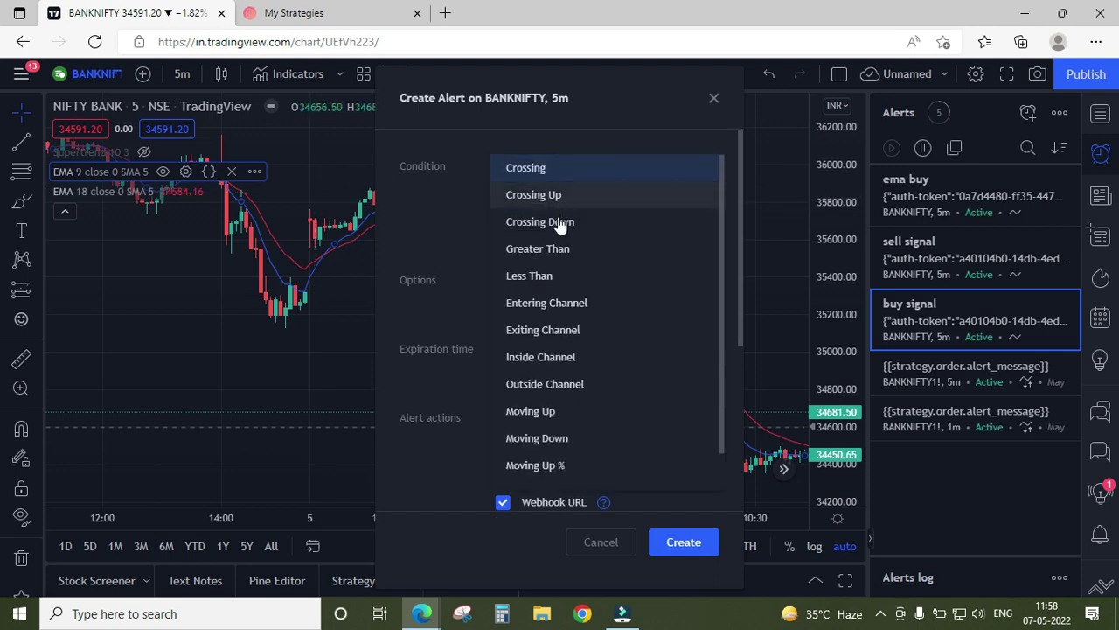
{"action": "left_click", "coordinate": [559, 223]}
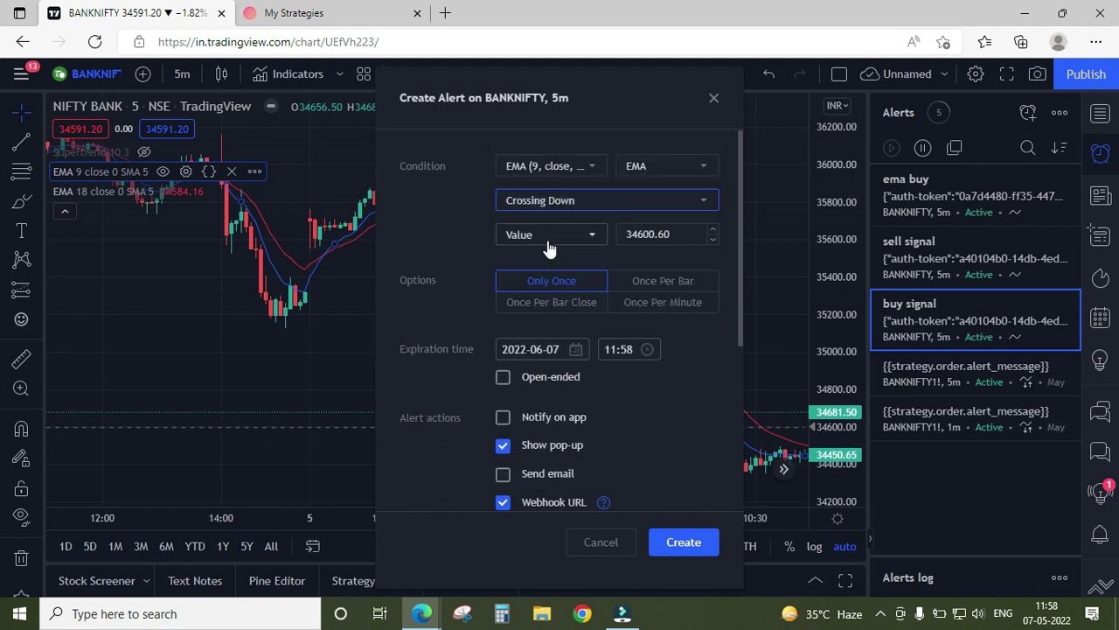
{"action": "left_click", "coordinate": [548, 249]}
{"action": "left_click", "coordinate": [545, 322]}
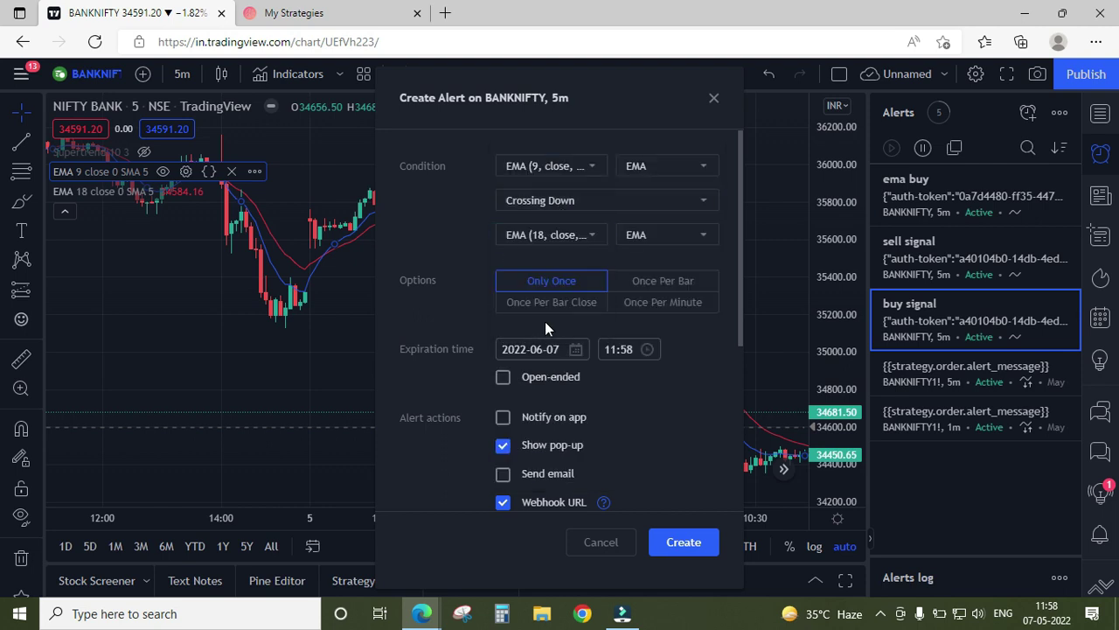
Set the crossing-down alert to trigger Once Per Bar Close
{"action": "left_click_drag", "start_coordinate": [522, 115], "coordinate": [601, 118]}
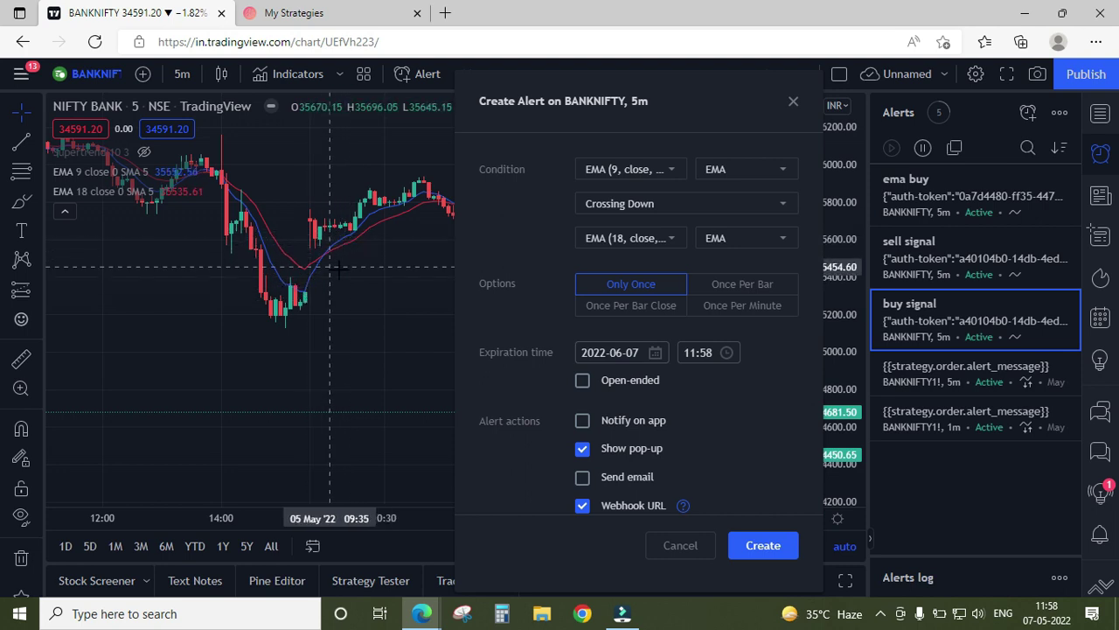
{"action": "left_click_drag", "start_coordinate": [398, 294], "coordinate": [201, 303]}
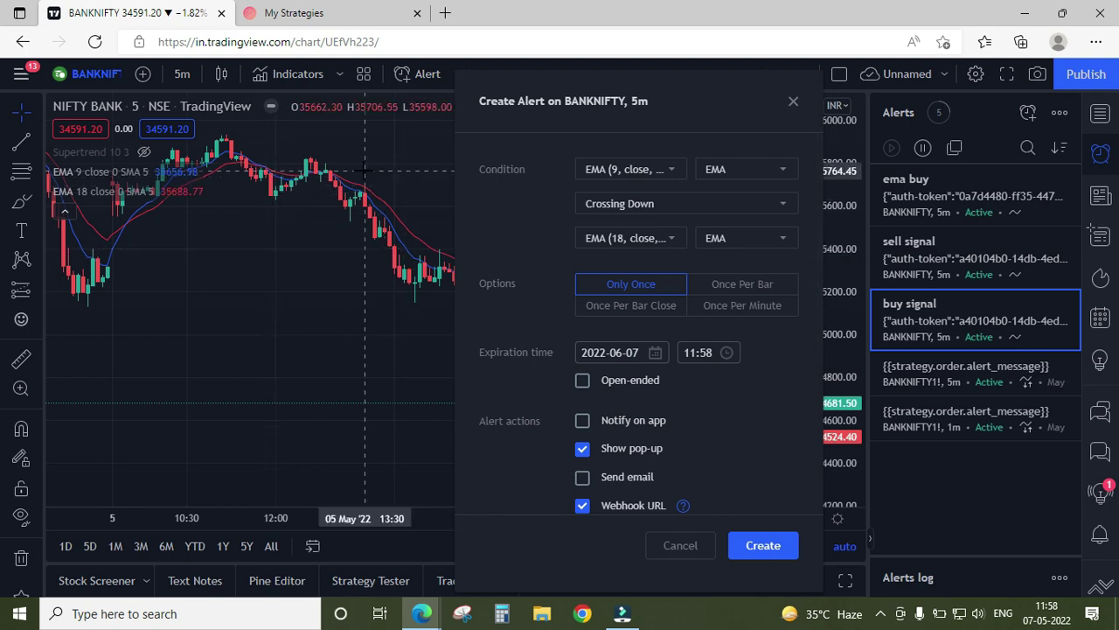
{"action": "left_click_drag", "start_coordinate": [495, 116], "coordinate": [283, 105]}
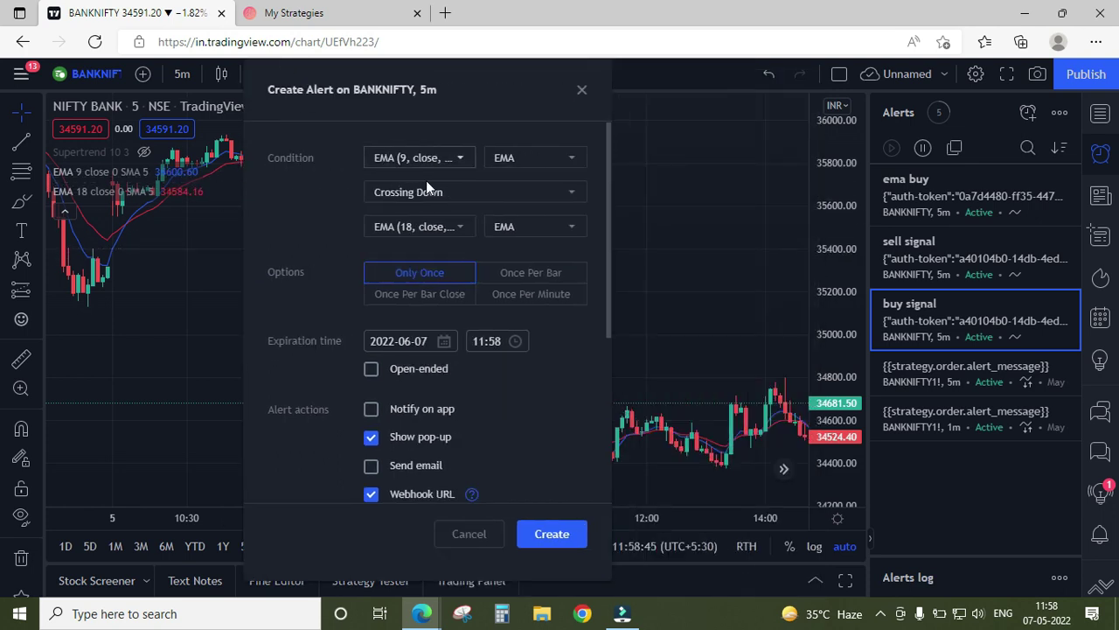
{"action": "left_click", "coordinate": [420, 298]}
Name the alert "ema sell" and clear its default message
{"action": "scroll", "coordinate": [429, 302], "scroll_direction": "down", "scroll_amount": 3}
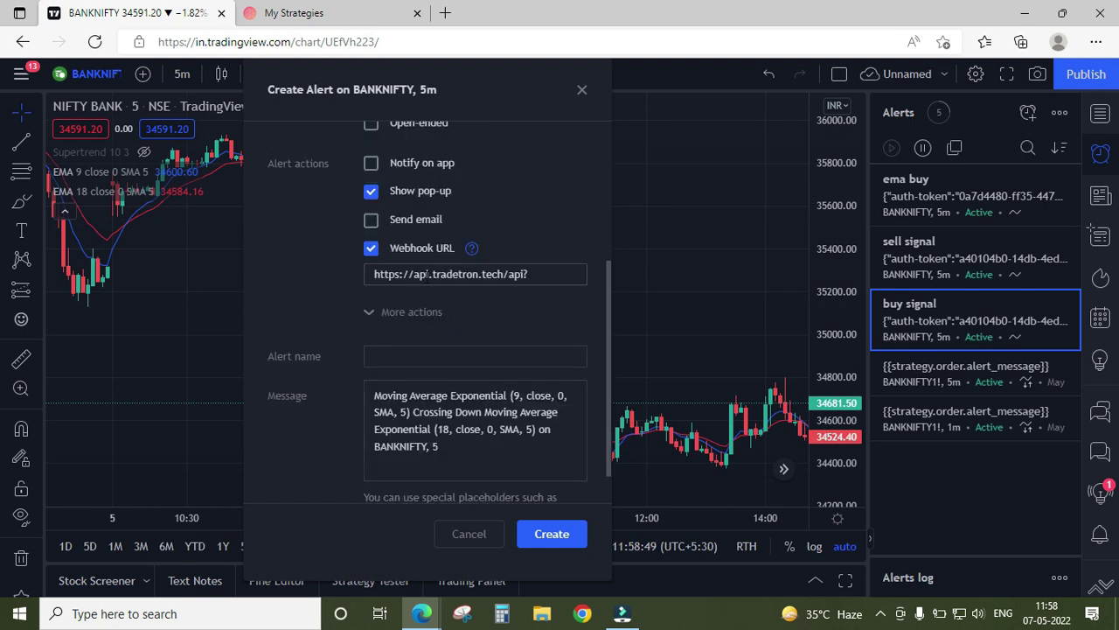
{"action": "left_click", "coordinate": [462, 353]}
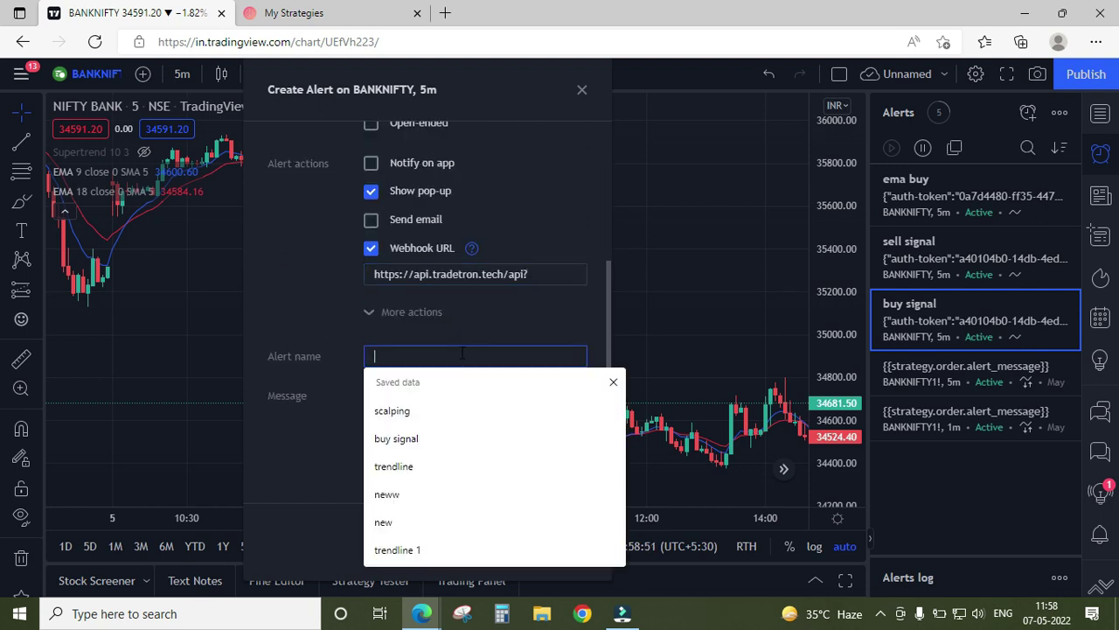
{"action": "type", "text": "ema sell"}
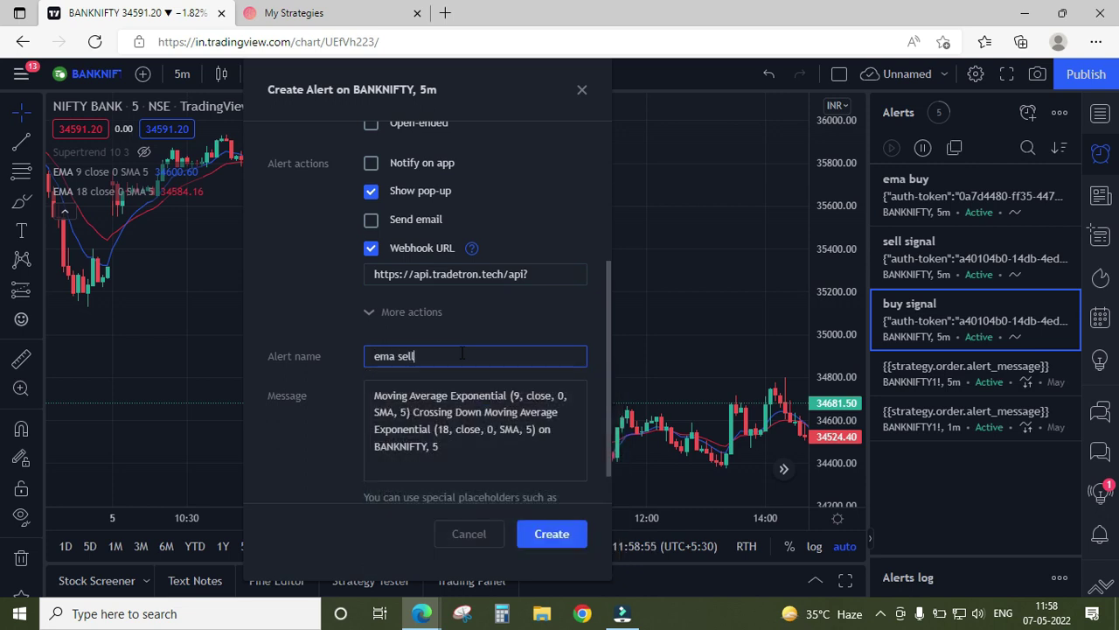
{"action": "left_click_drag", "start_coordinate": [439, 447], "coordinate": [341, 391]}
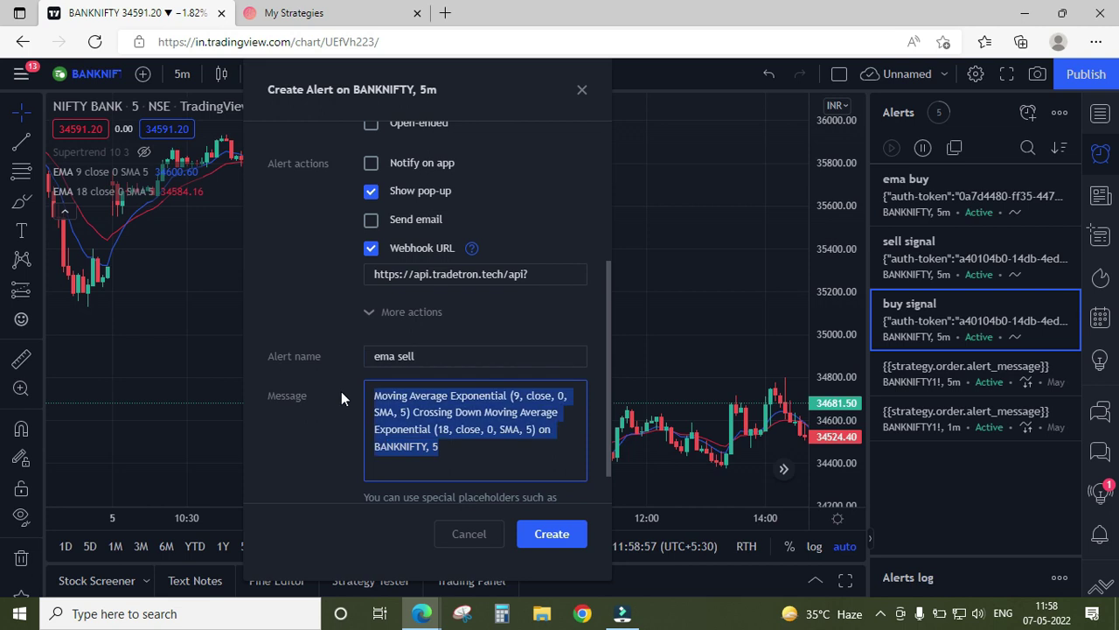
{"action": "key", "text": "BackSpace"}
Copy the ema buy alert's message, including its auth token, into the ema sell alert's message
{"action": "left_click_drag", "start_coordinate": [453, 110], "coordinate": [362, 107]}
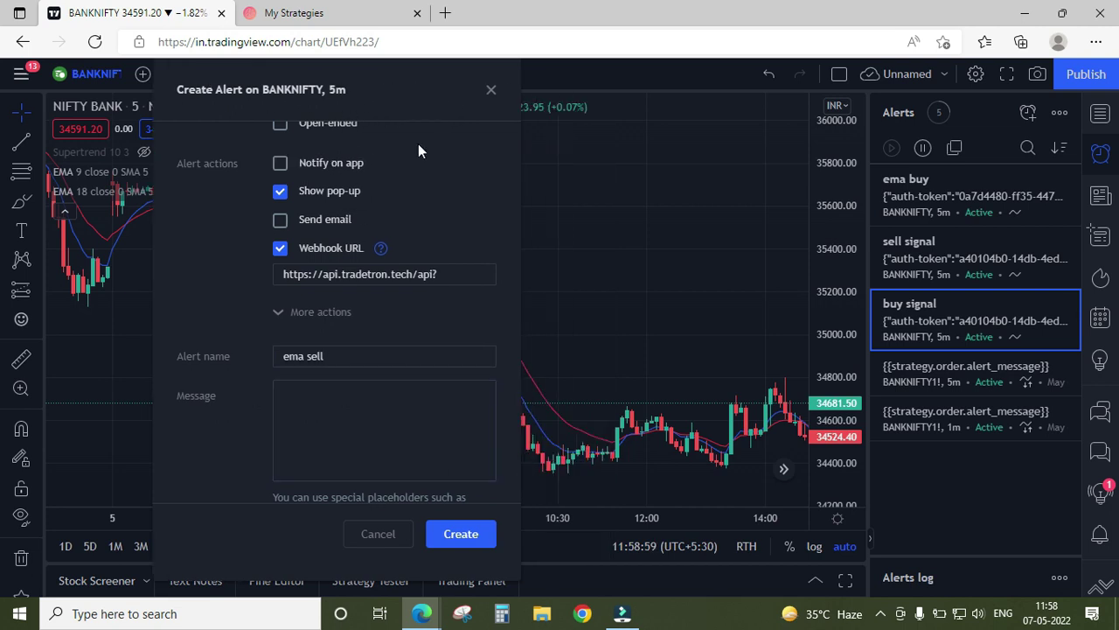
{"action": "left_click", "coordinate": [945, 188]}
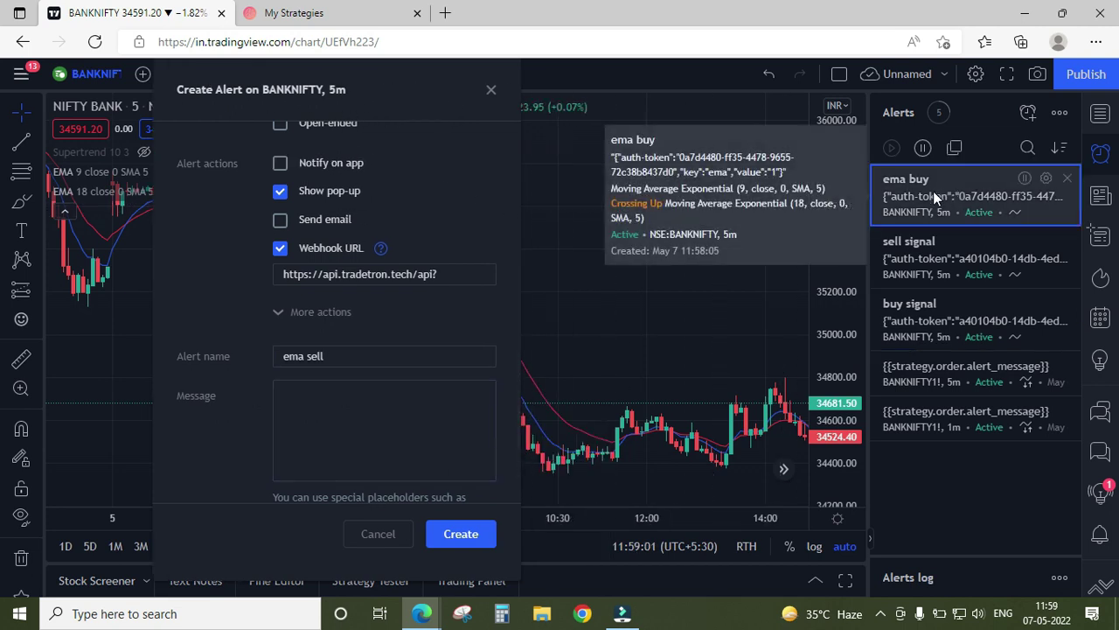
{"action": "double_click", "coordinate": [933, 191]}
{"action": "scroll", "coordinate": [612, 393], "scroll_direction": "down", "scroll_amount": 4}
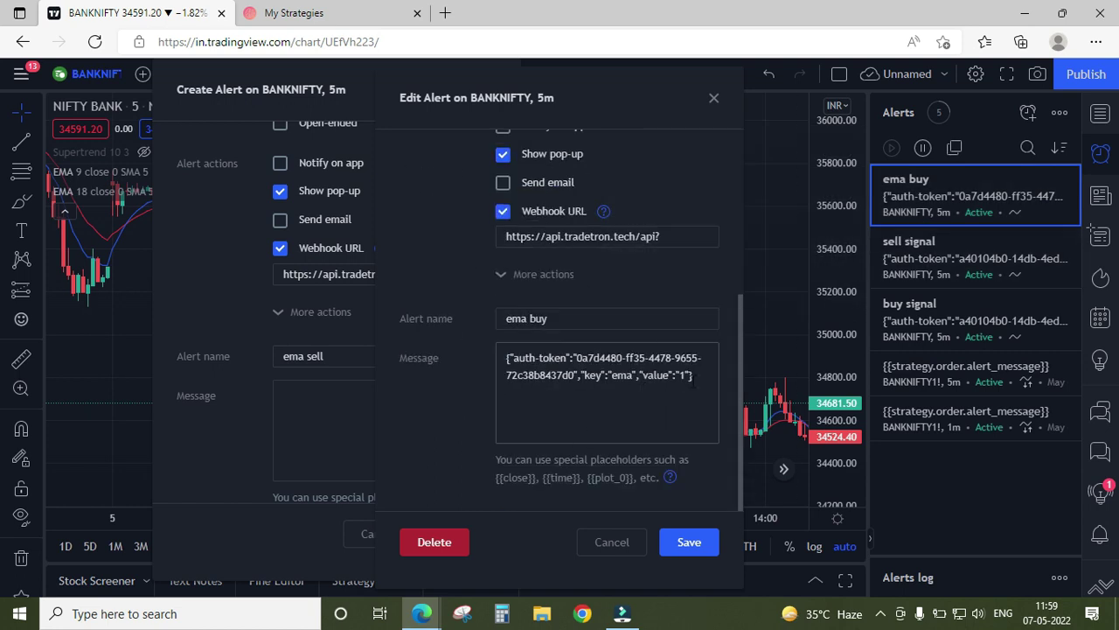
{"action": "left_click_drag", "start_coordinate": [696, 392], "coordinate": [472, 374]}
{"action": "key", "text": "ctrl+c"}
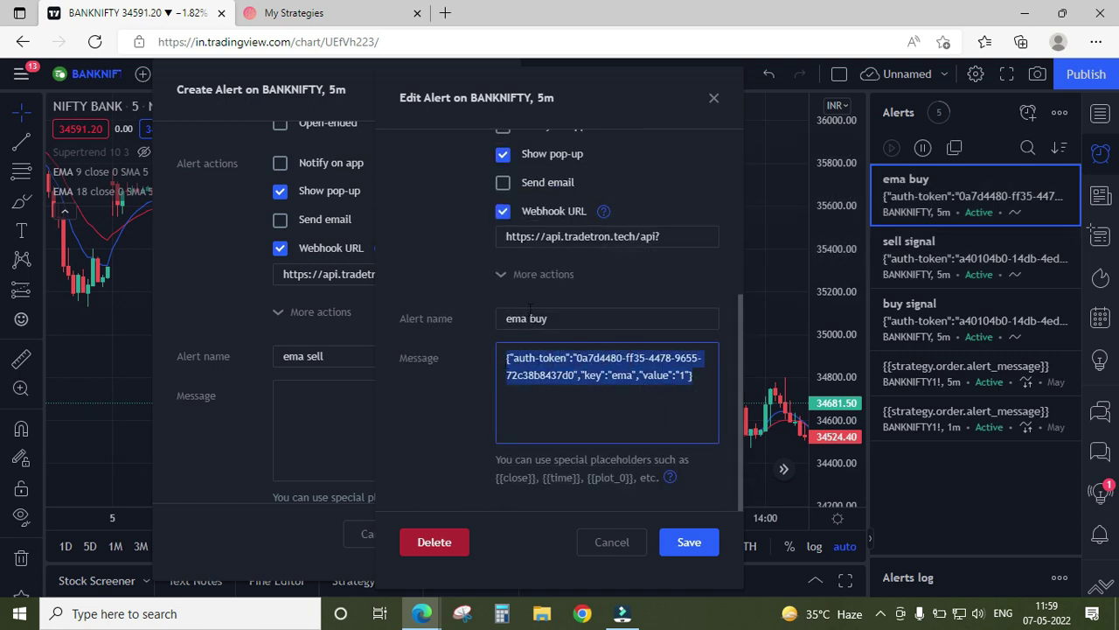
{"action": "left_click", "coordinate": [714, 98]}
{"action": "left_click", "coordinate": [396, 408]}
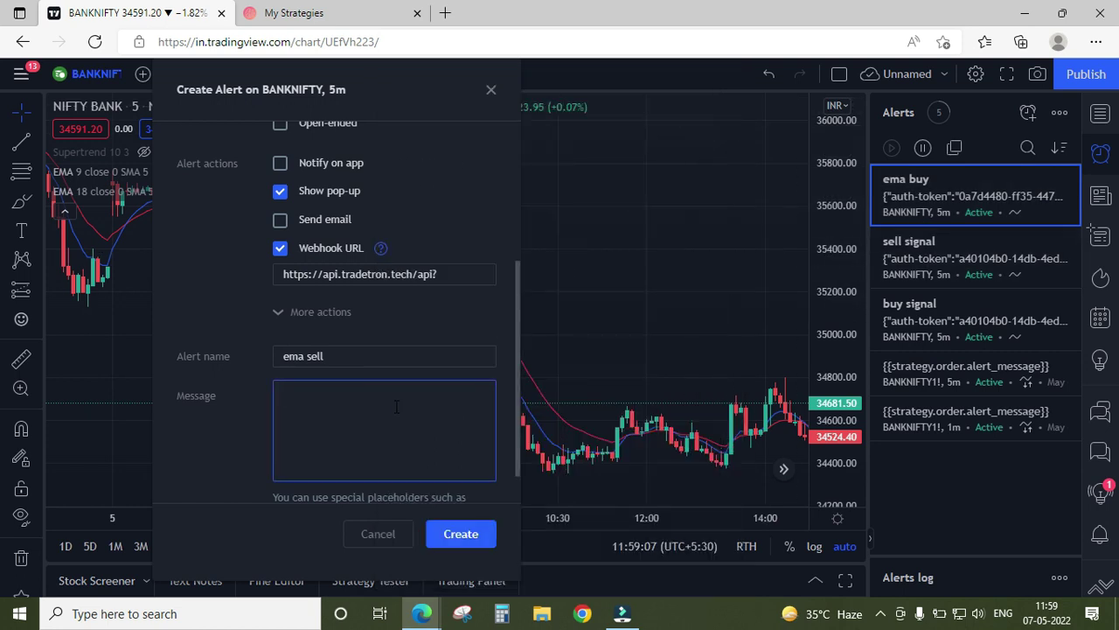
{"action": "key", "text": "ctrl+v"}
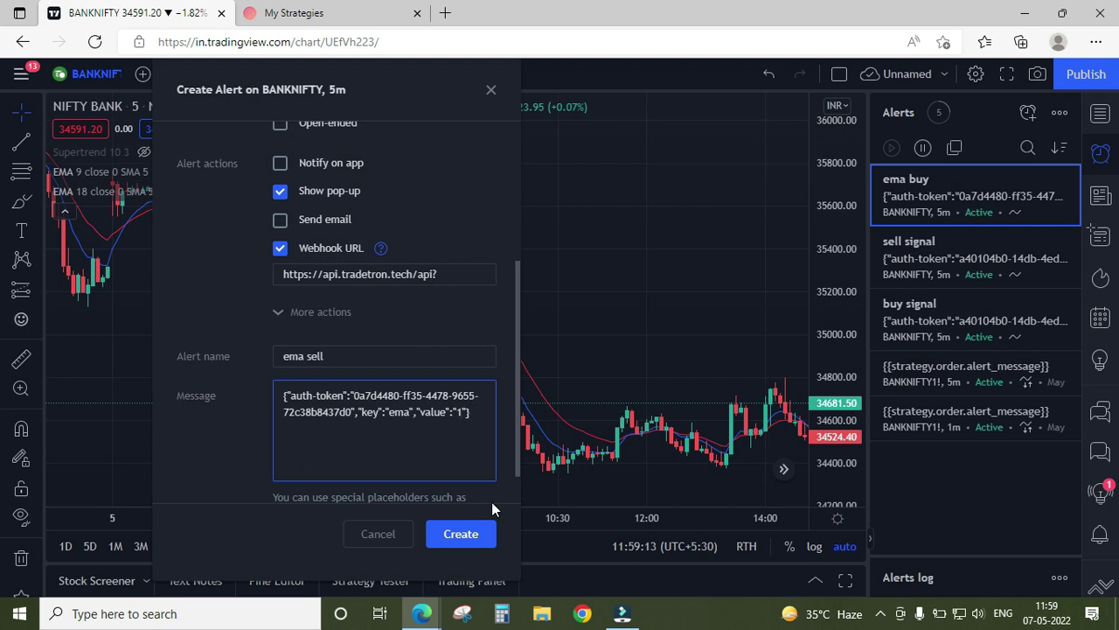
Change the value in the ema sell alert's message to "2" and create the alert
{"action": "key", "text": "BackSpace"}
{"action": "type", "text": "2"}
{"action": "left_click", "coordinate": [461, 534]}
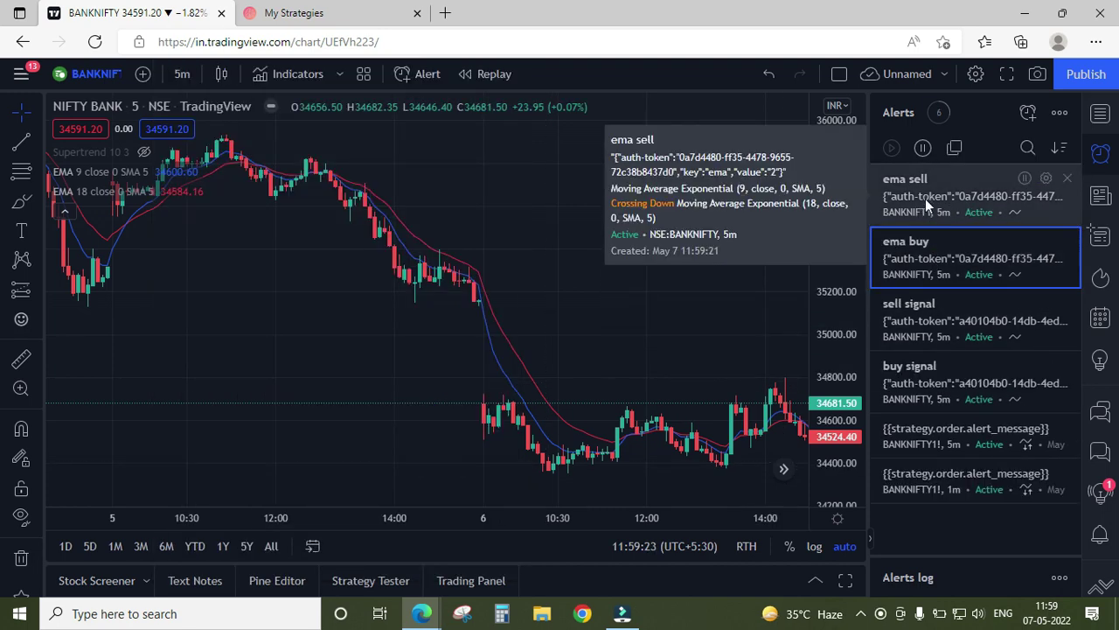
{"action": "left_click_drag", "start_coordinate": [585, 322], "coordinate": [426, 280]}
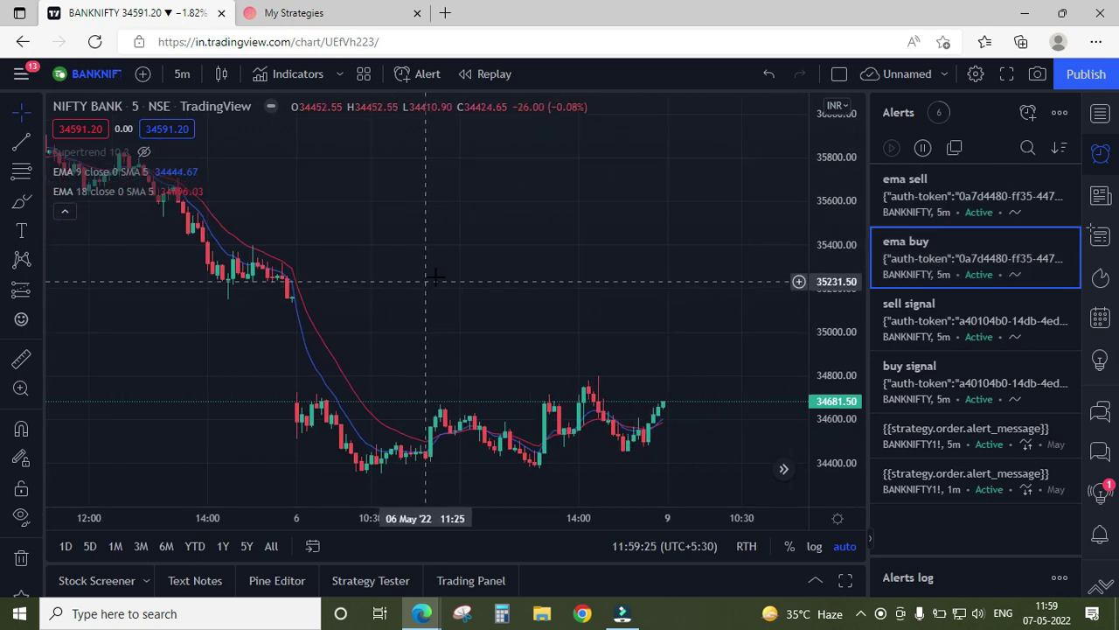
{"action": "scroll", "coordinate": [429, 271], "scroll_direction": "down", "scroll_amount": 5}
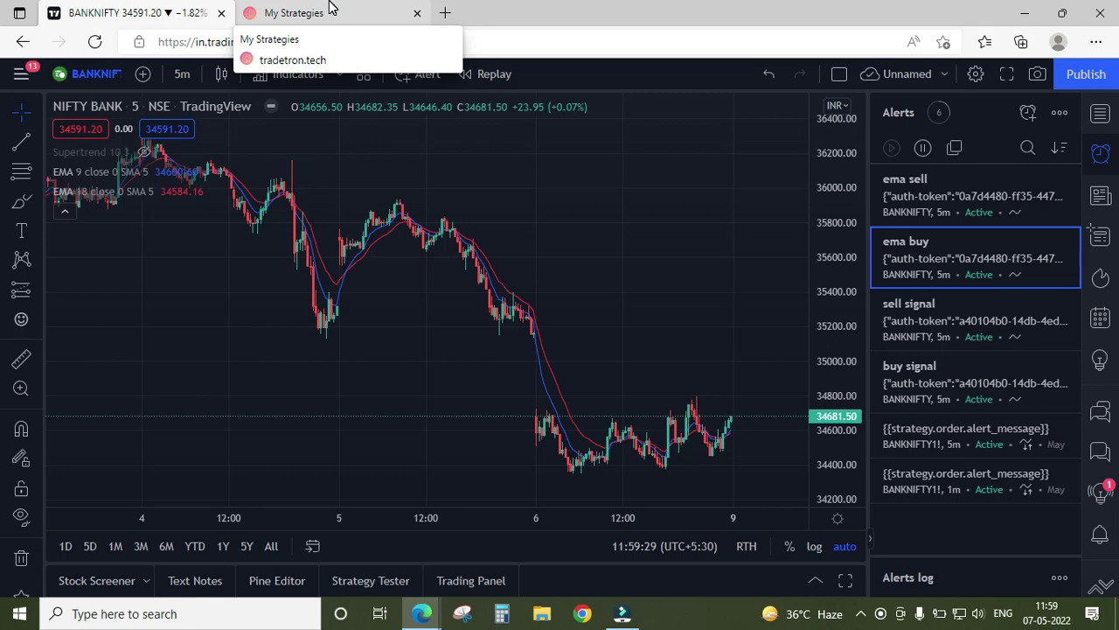
{"action": "left_click", "coordinate": [329, 12]}
{"action": "left_click", "coordinate": [105, 10]}
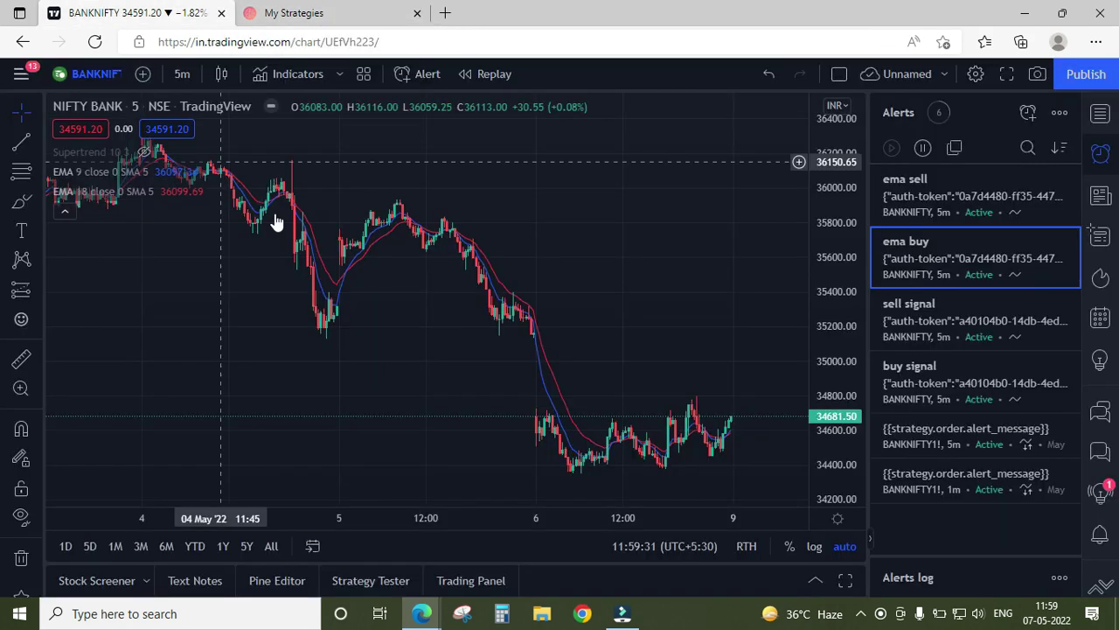
{"action": "scroll", "coordinate": [411, 273], "scroll_direction": "up", "scroll_amount": 1}
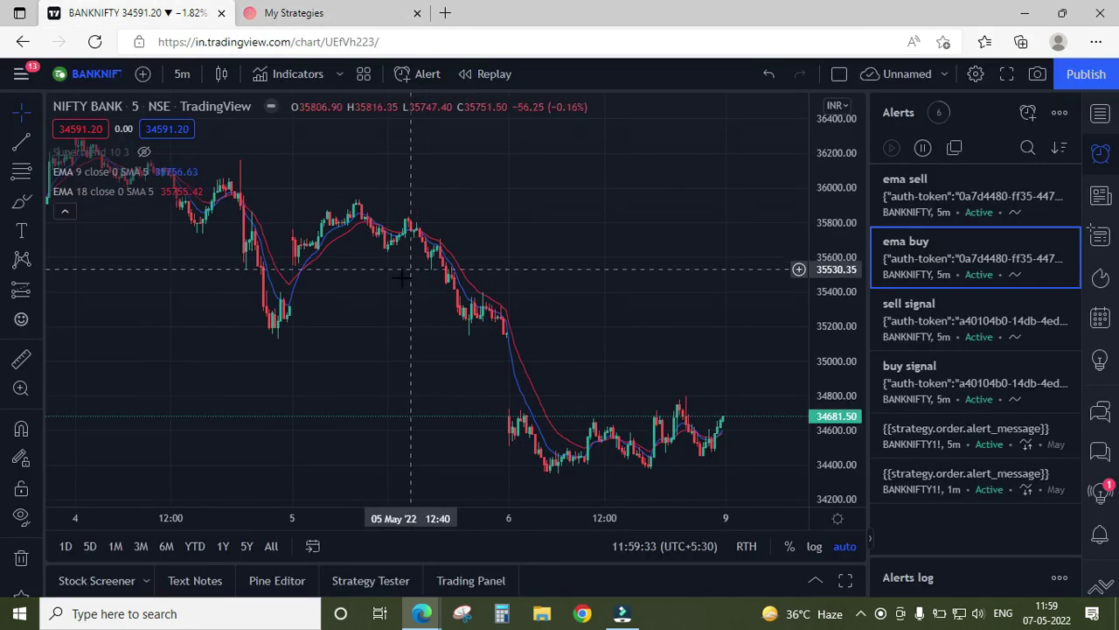
Switch to Tradetron, dismiss the strategy's token dialog and open the ema tradingview strategy for editing
{"action": "left_click", "coordinate": [331, 10]}
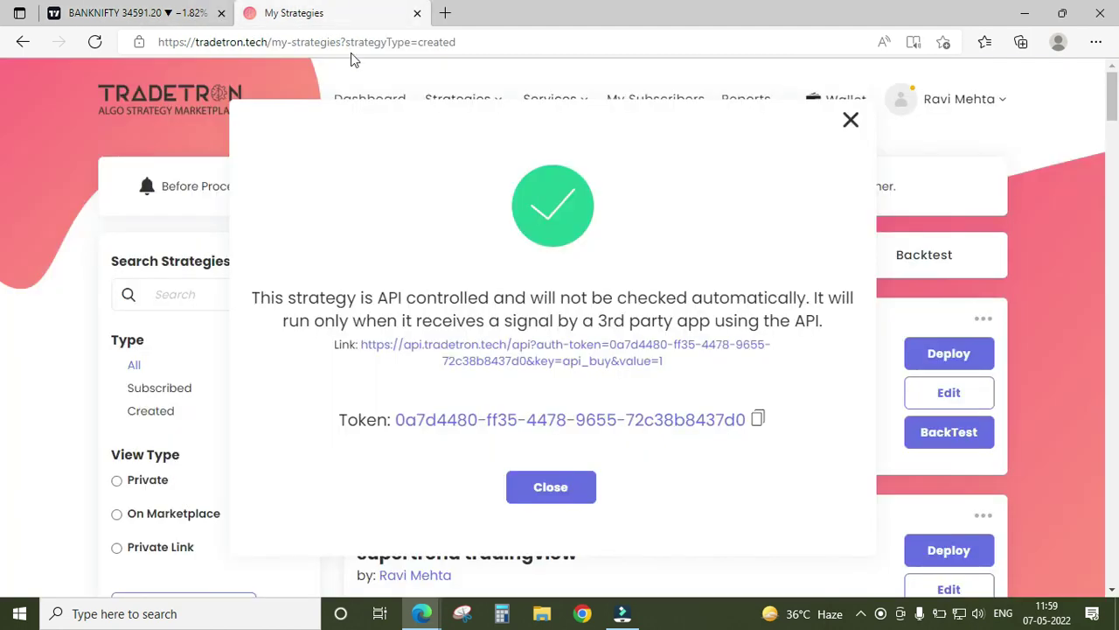
{"action": "left_click", "coordinate": [851, 123]}
{"action": "left_click", "coordinate": [951, 396]}
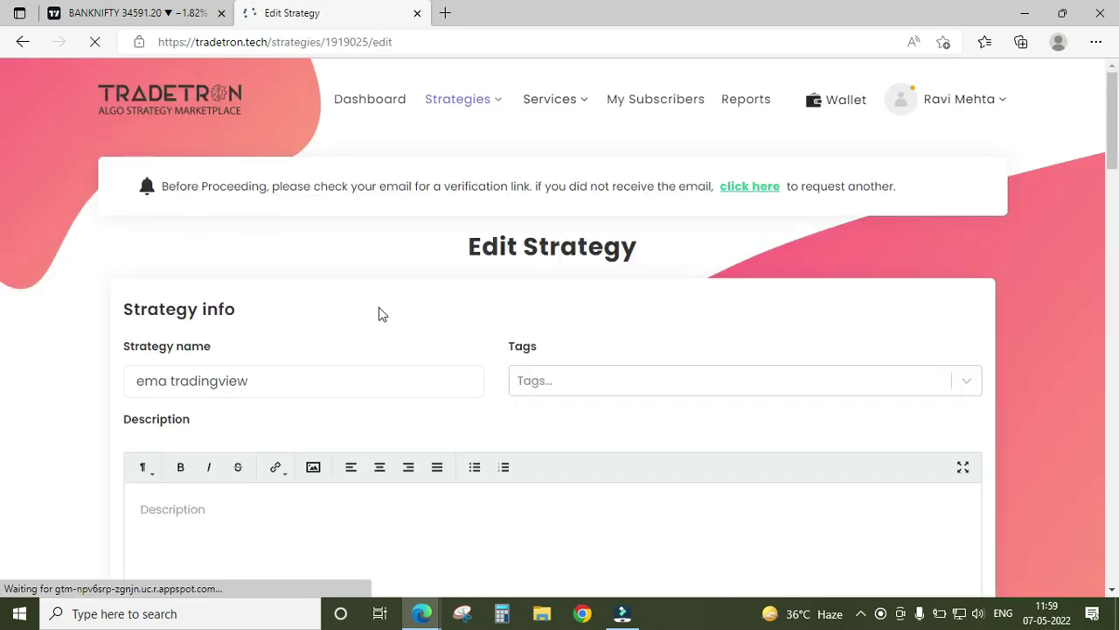
Start the entry condition of Set №1 with the Time keyword for NSE
{"action": "scroll", "coordinate": [378, 314], "scroll_direction": "down", "scroll_amount": 6}
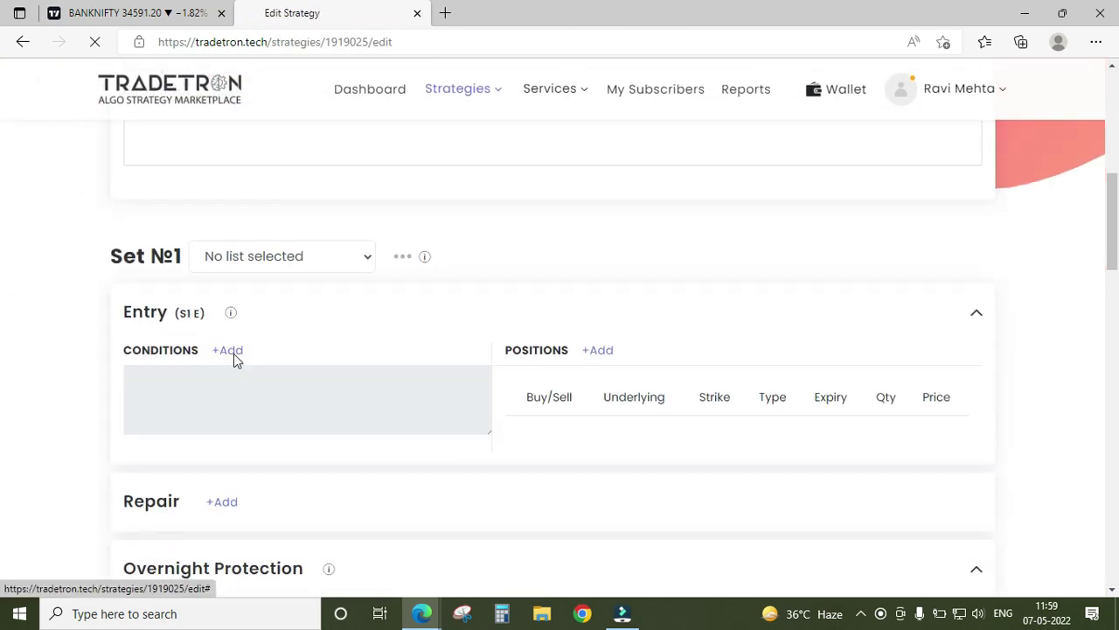
{"action": "left_click", "coordinate": [229, 350]}
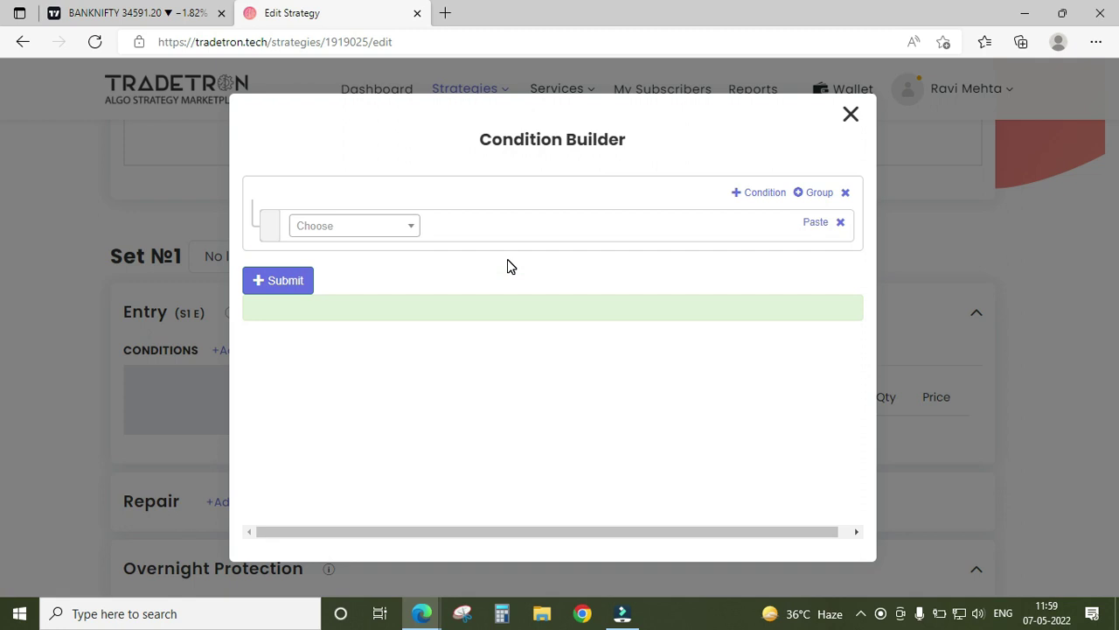
{"action": "left_click", "coordinate": [360, 229]}
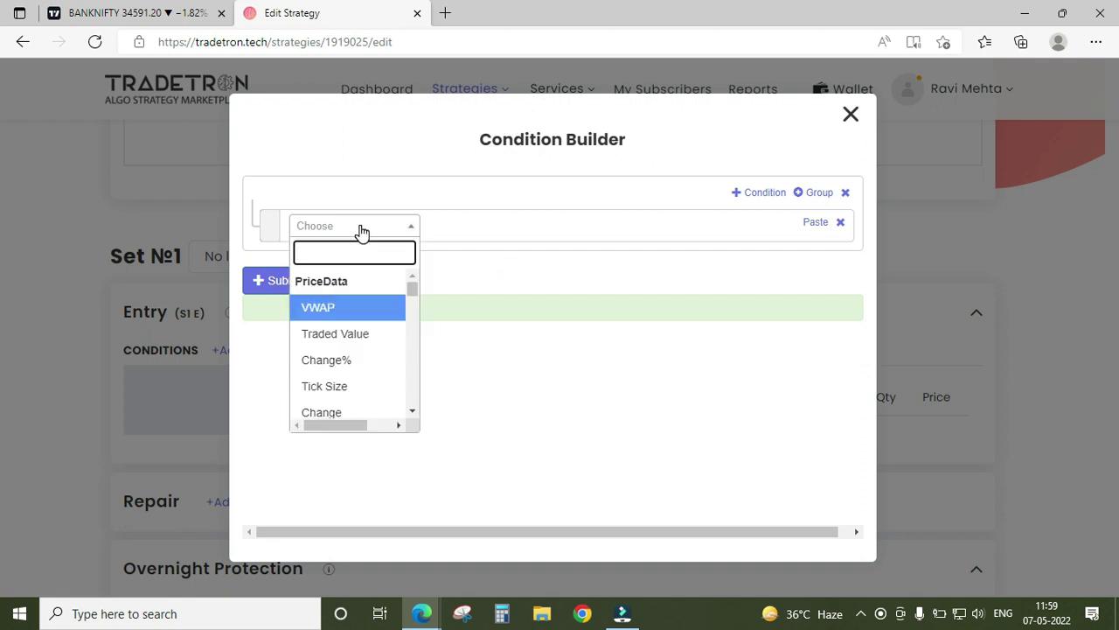
{"action": "type", "text": "time"}
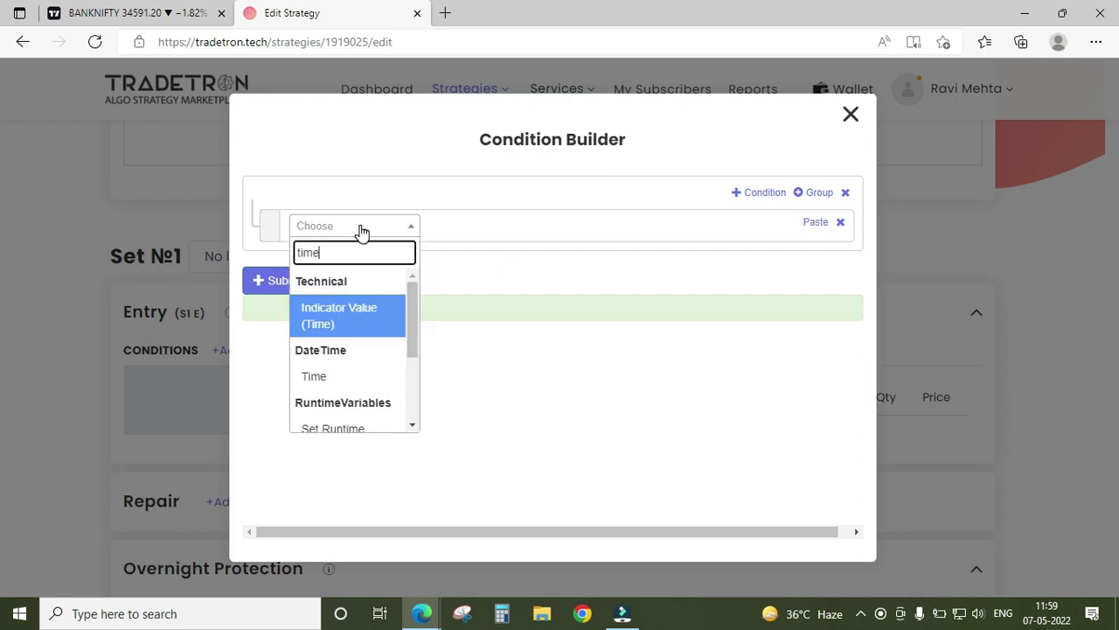
{"action": "key", "text": "Down"}
{"action": "key", "text": "Return"}
{"action": "key", "text": "Return"}
Complete the time condition with the >= comparison and the Number value 916
{"action": "left_click", "coordinate": [360, 229]}
{"action": "type", "text": ">"}
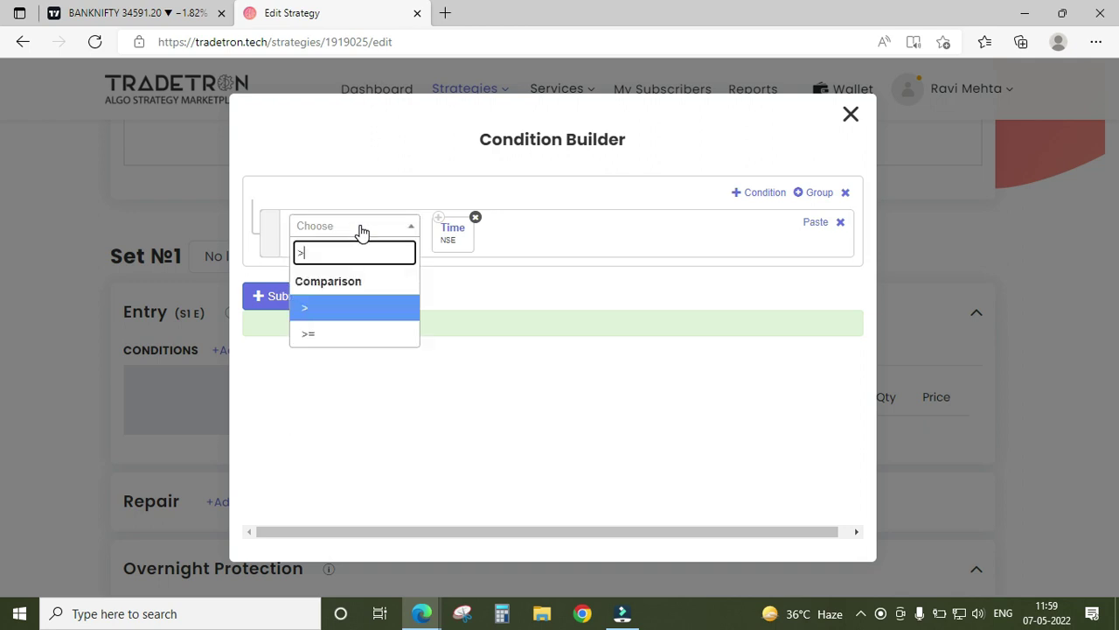
{"action": "key", "text": "Down"}
{"action": "key", "text": "Return"}
{"action": "left_click", "coordinate": [360, 230]}
{"action": "type", "text": "num"}
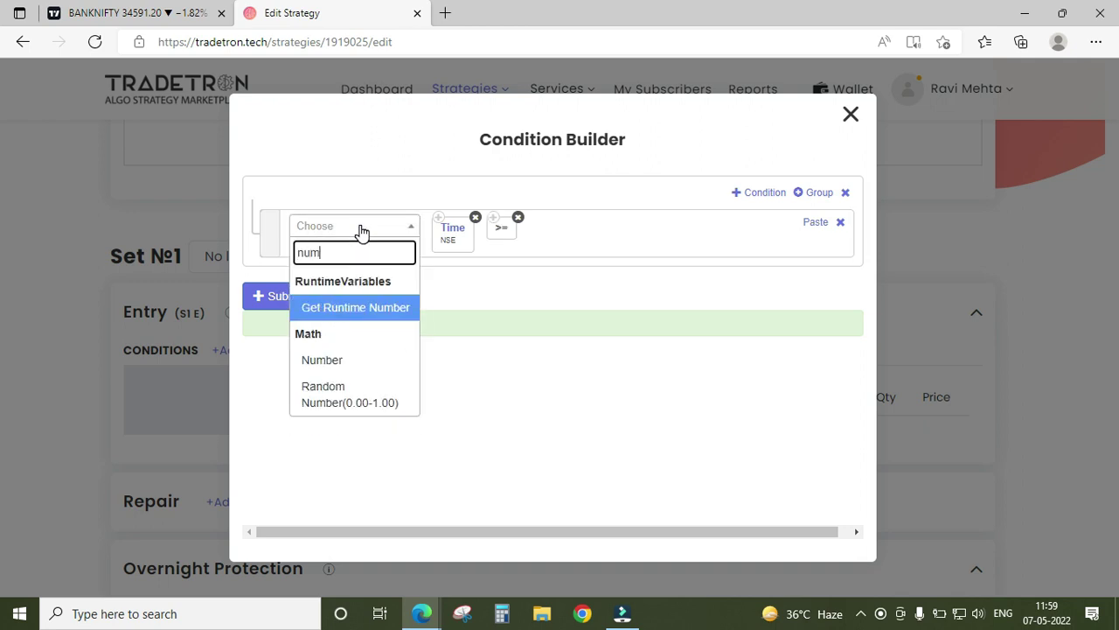
{"action": "key", "text": "Down"}
{"action": "key", "text": "Return"}
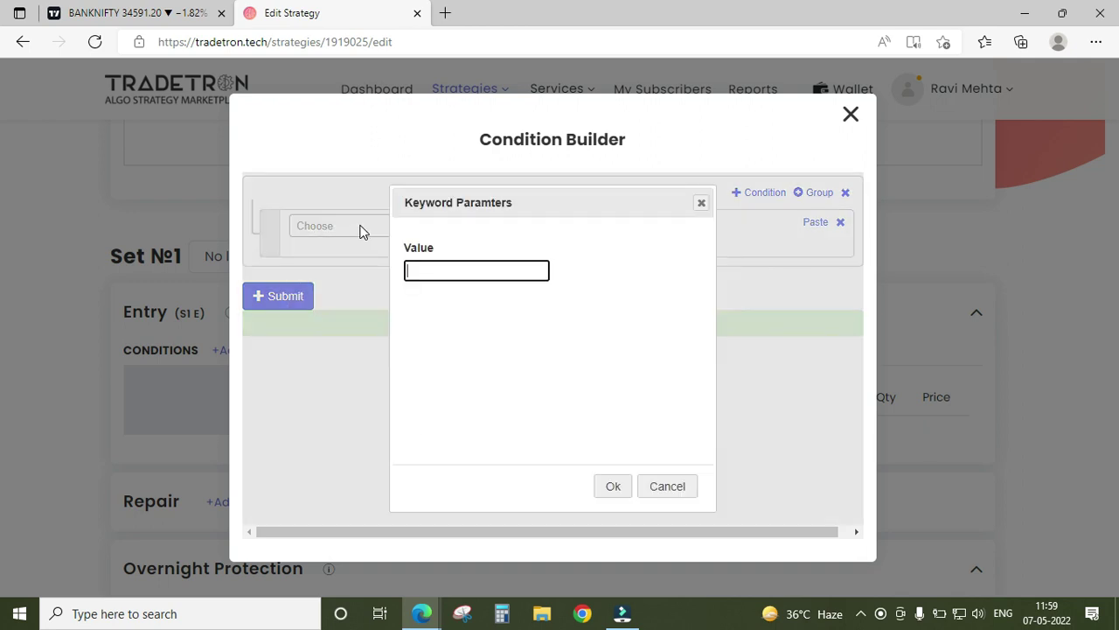
{"action": "type", "text": "916"}
{"action": "key", "text": "Return"}
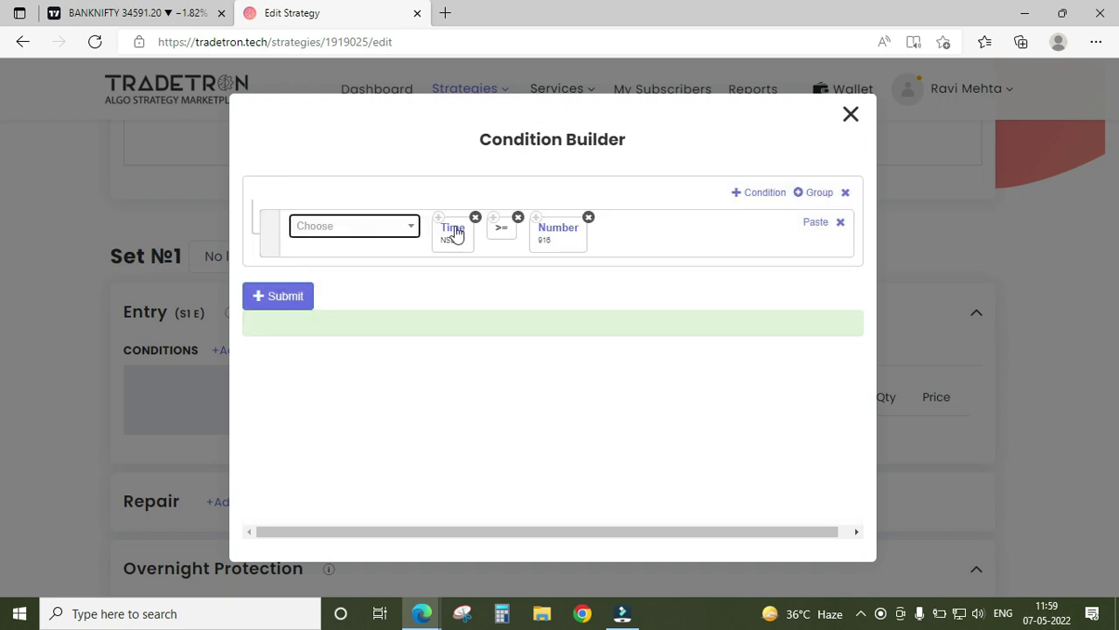
Add a second entry condition starting with Get Runtime for the variable "ema"
{"action": "left_click", "coordinate": [757, 192]}
{"action": "left_click", "coordinate": [340, 289]}
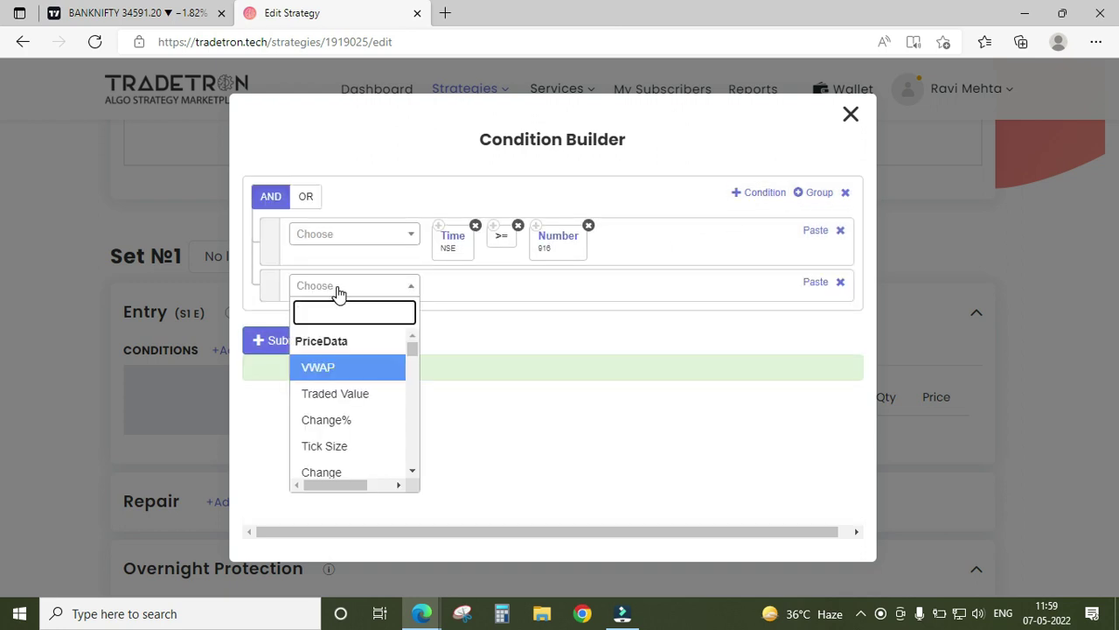
{"action": "type", "text": "get"}
{"action": "key", "text": "Down"}
{"action": "key", "text": "Return"}
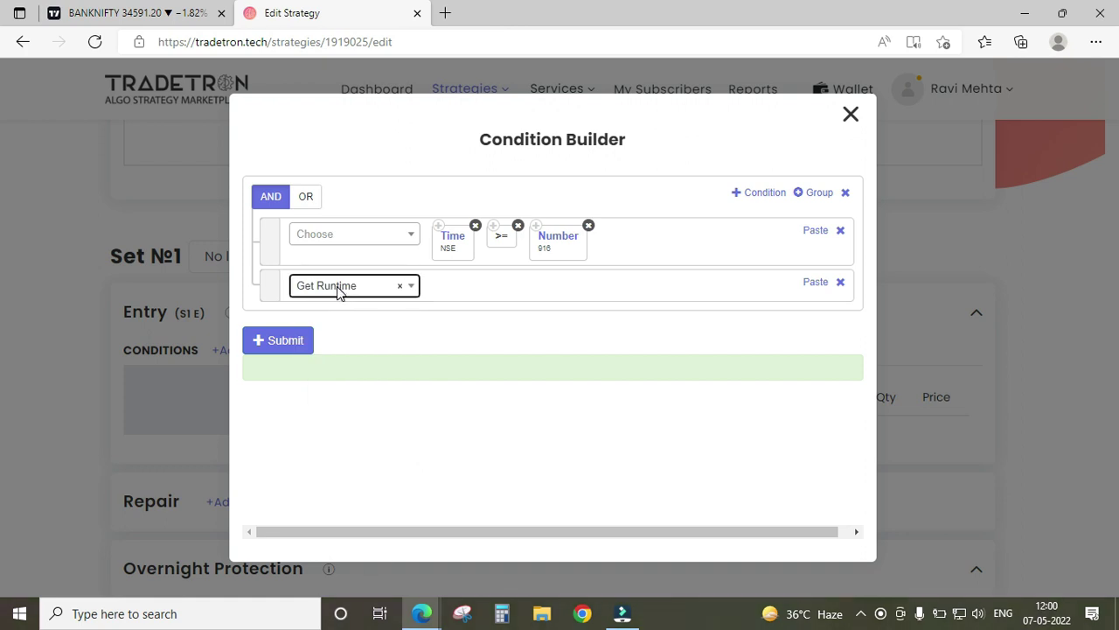
{"action": "type", "text": "e"}
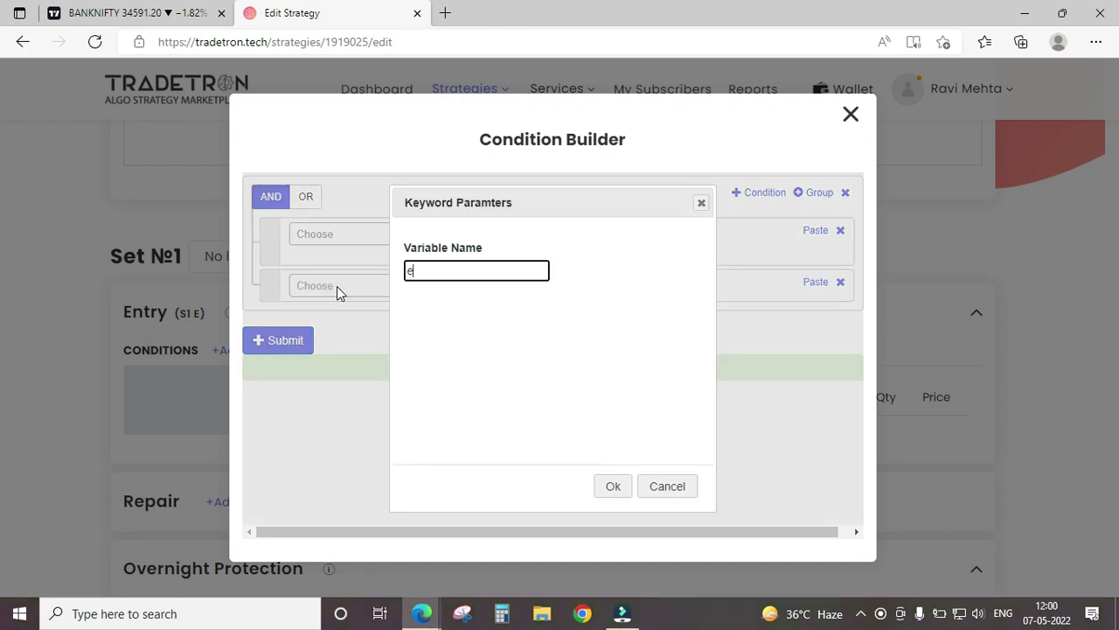
{"action": "type", "text": "ma"}
{"action": "key", "text": "Tab"}
{"action": "key", "text": "Return"}
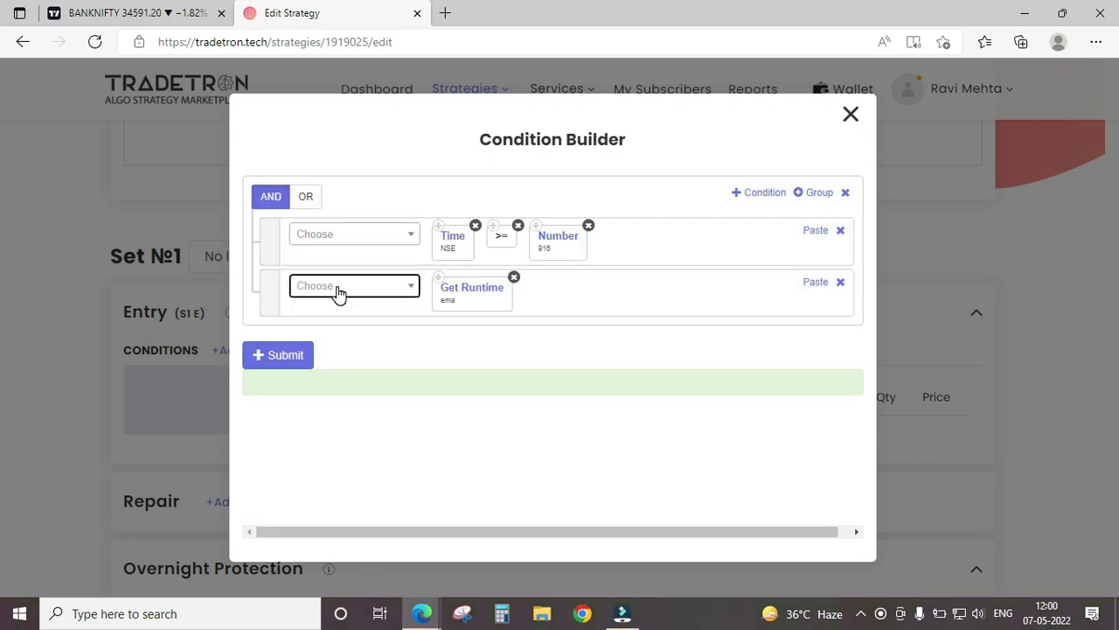
Complete the ema runtime condition with the = comparison and the Number value 1
{"action": "left_click", "coordinate": [339, 292]}
{"action": "type", "text": "="}
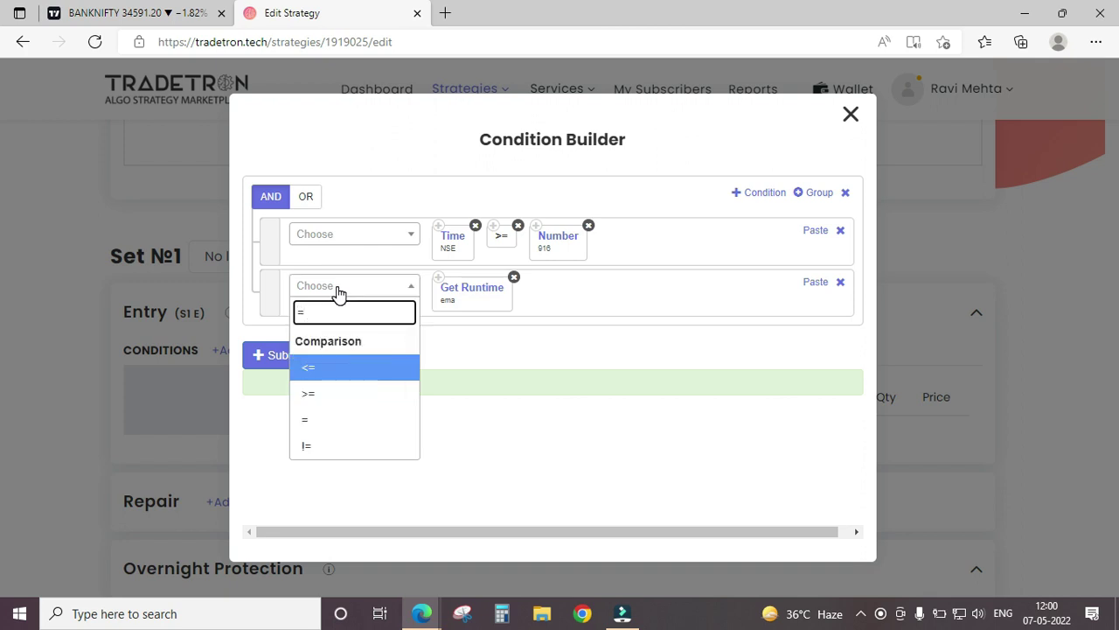
{"action": "key", "text": "Down"}
{"action": "key", "text": "Down"}
{"action": "key", "text": "Return"}
{"action": "left_click", "coordinate": [339, 292]}
{"action": "type", "text": "numb"}
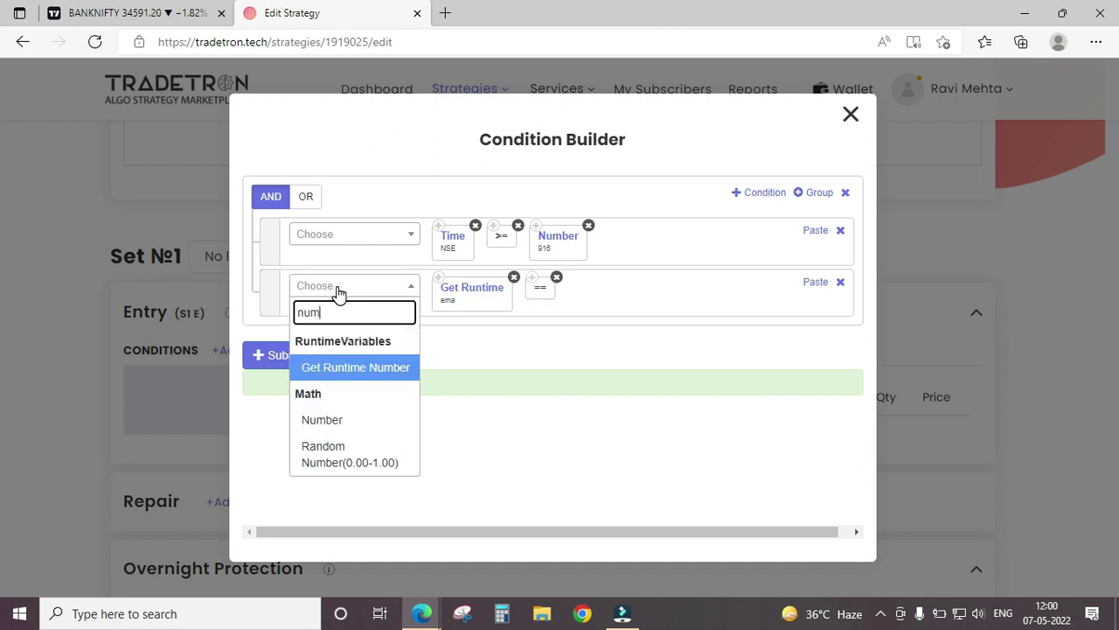
{"action": "key", "text": "Down"}
{"action": "key", "text": "Return"}
{"action": "key", "text": "BackSpace"}
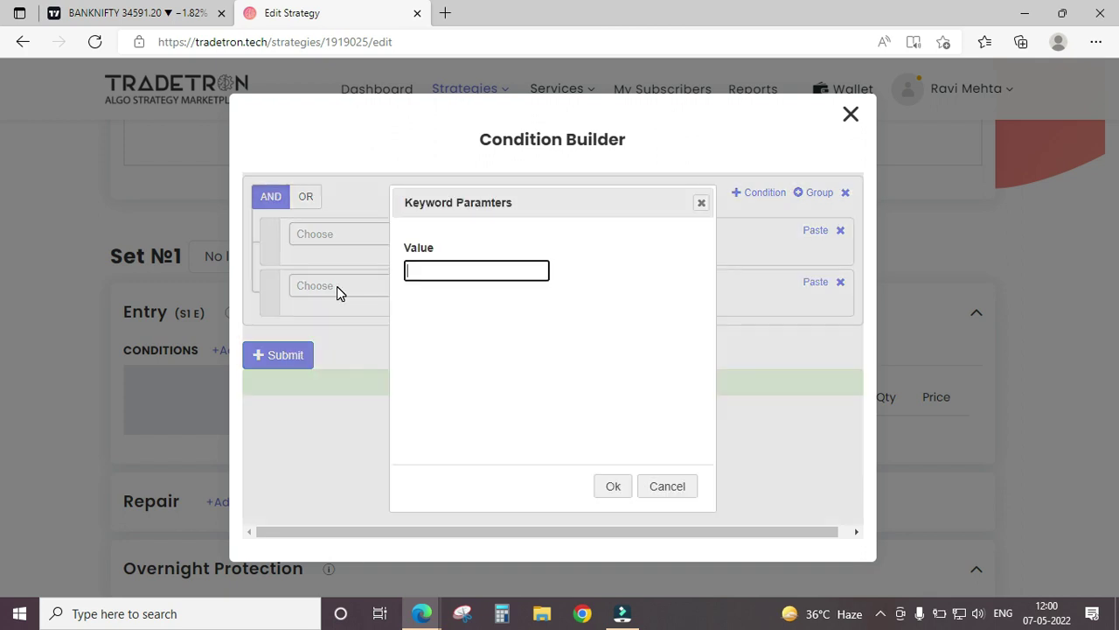
{"action": "type", "text": "1"}
{"action": "key", "text": "Tab"}
{"action": "key", "text": "Return"}
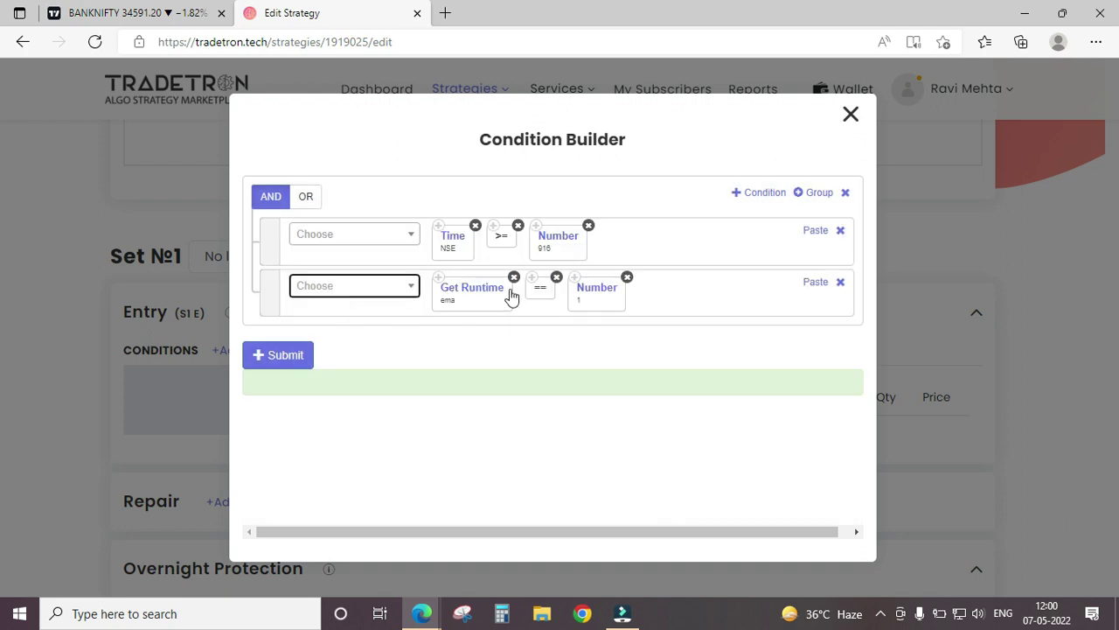
Add a third entry condition starting with Open positions for the NIFTY BANK instrument
{"action": "left_click", "coordinate": [775, 196]}
{"action": "left_click", "coordinate": [362, 340]}
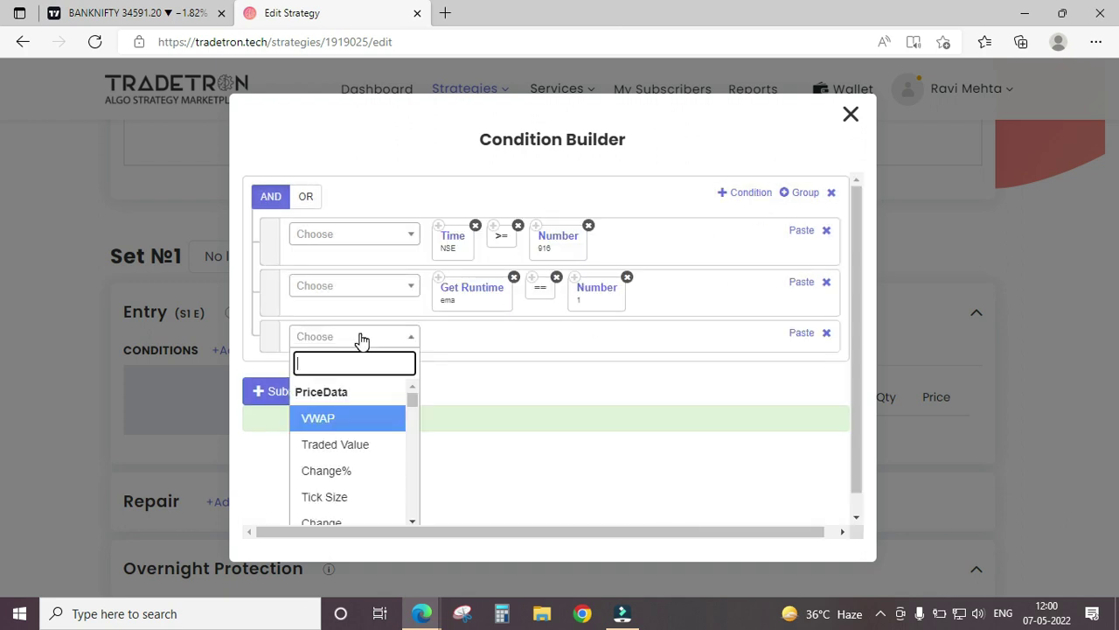
{"action": "type", "text": "open"}
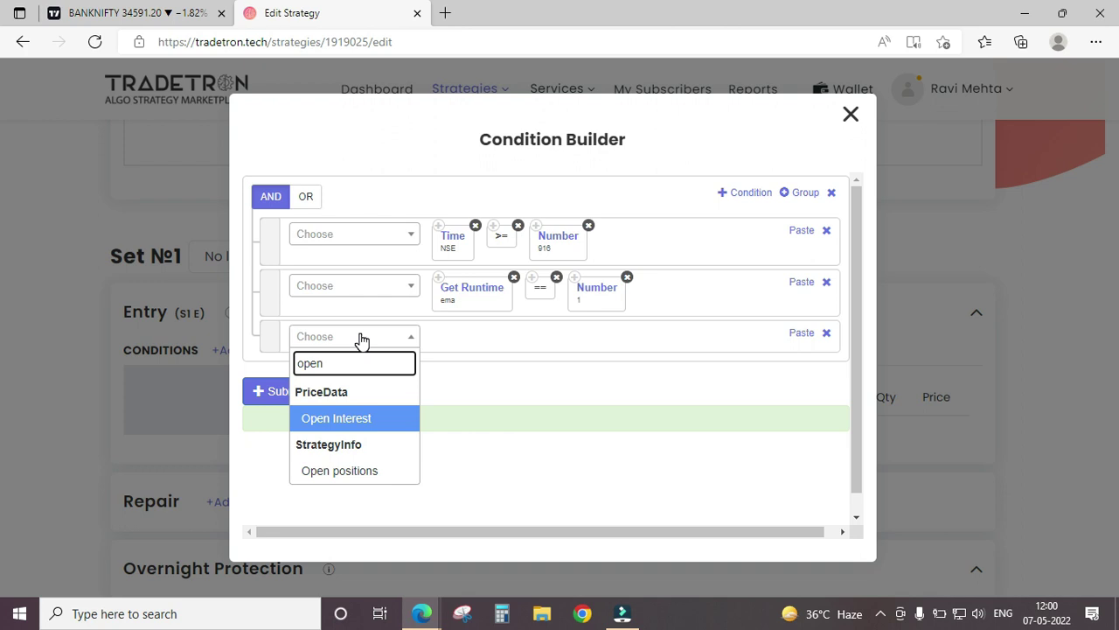
{"action": "key", "text": "Down"}
{"action": "key", "text": "Return"}
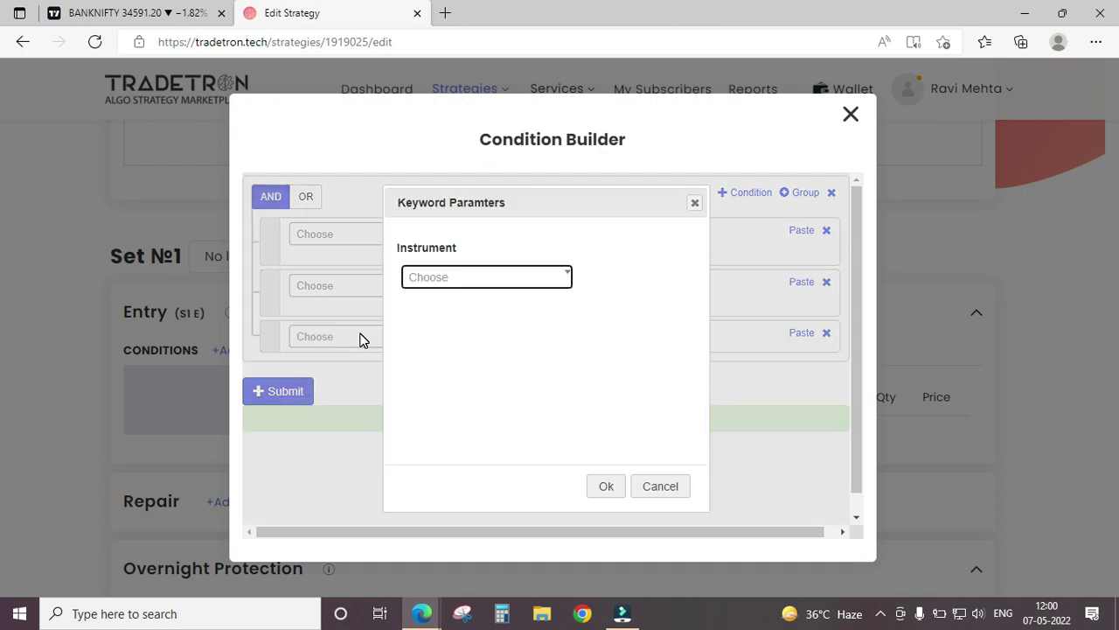
{"action": "key", "text": "Down"}
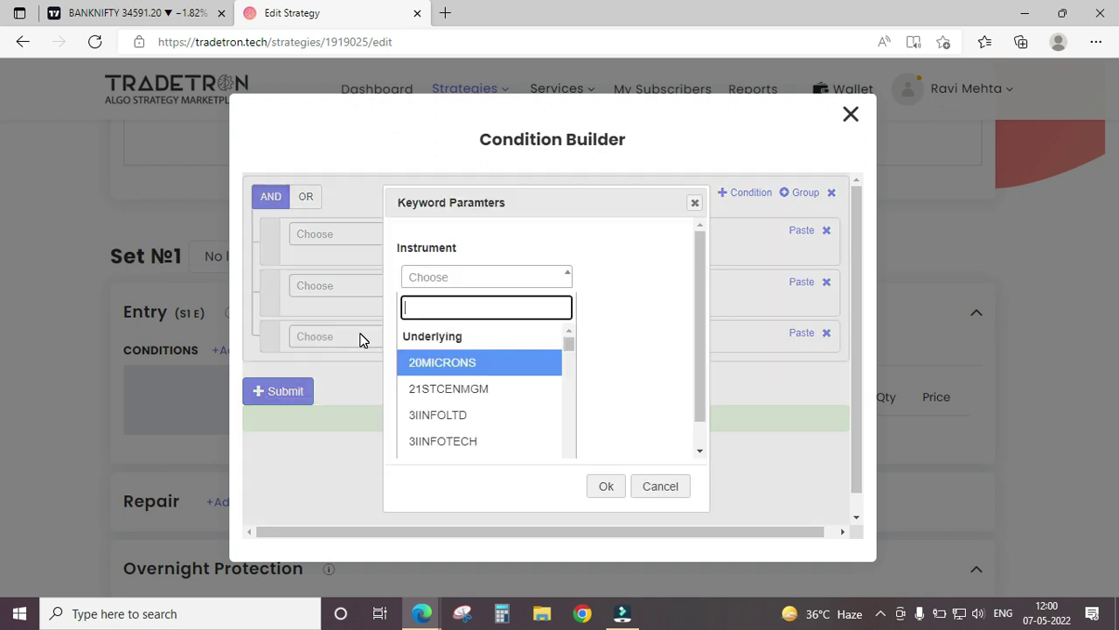
{"action": "type", "text": "nifty"}
{"action": "key", "text": "Down"}
{"action": "key", "text": "Return"}
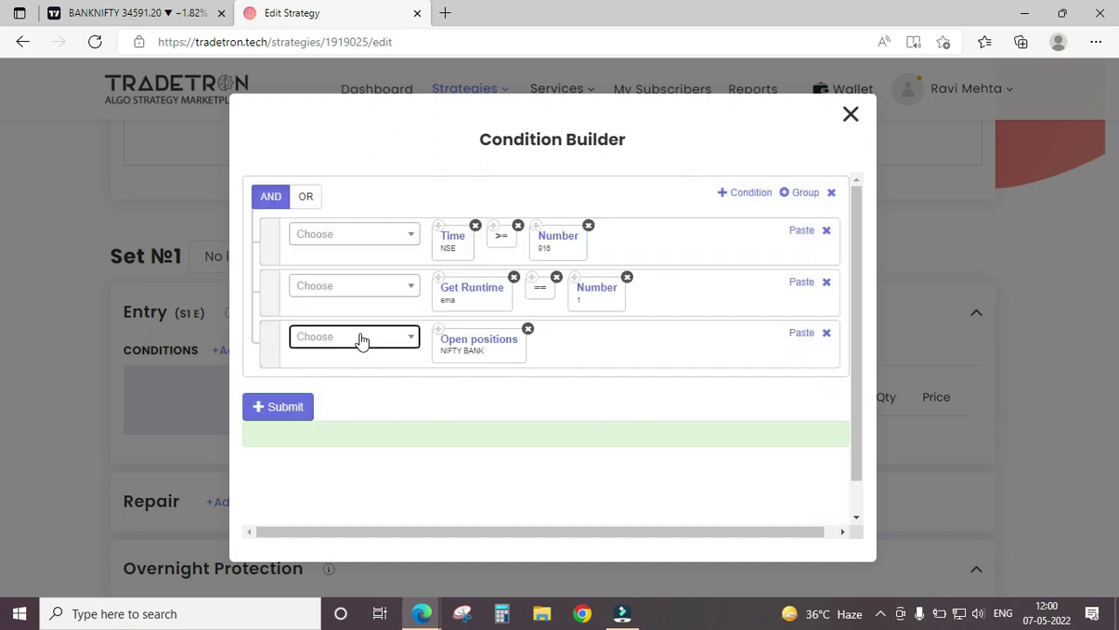
Complete the open positions condition with = and Number 0, then submit the entry conditions and close the builder
{"action": "left_click", "coordinate": [362, 342]}
{"action": "type", "text": "="}
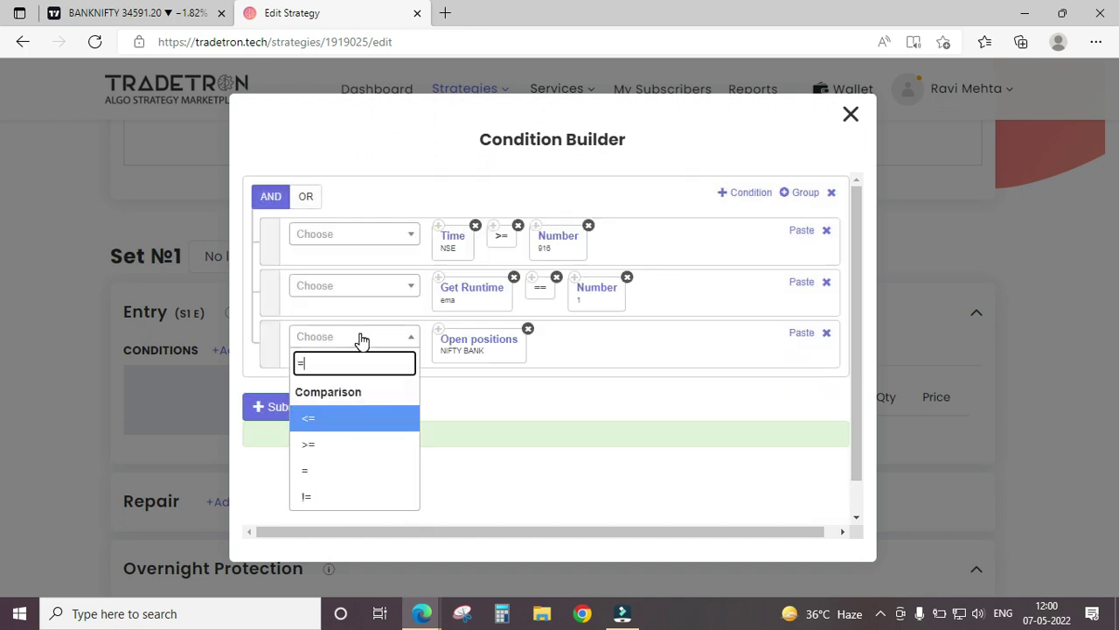
{"action": "key", "text": "Down"}
{"action": "key", "text": "Down"}
{"action": "key", "text": "Return"}
{"action": "left_click", "coordinate": [362, 342]}
{"action": "type", "text": "number"}
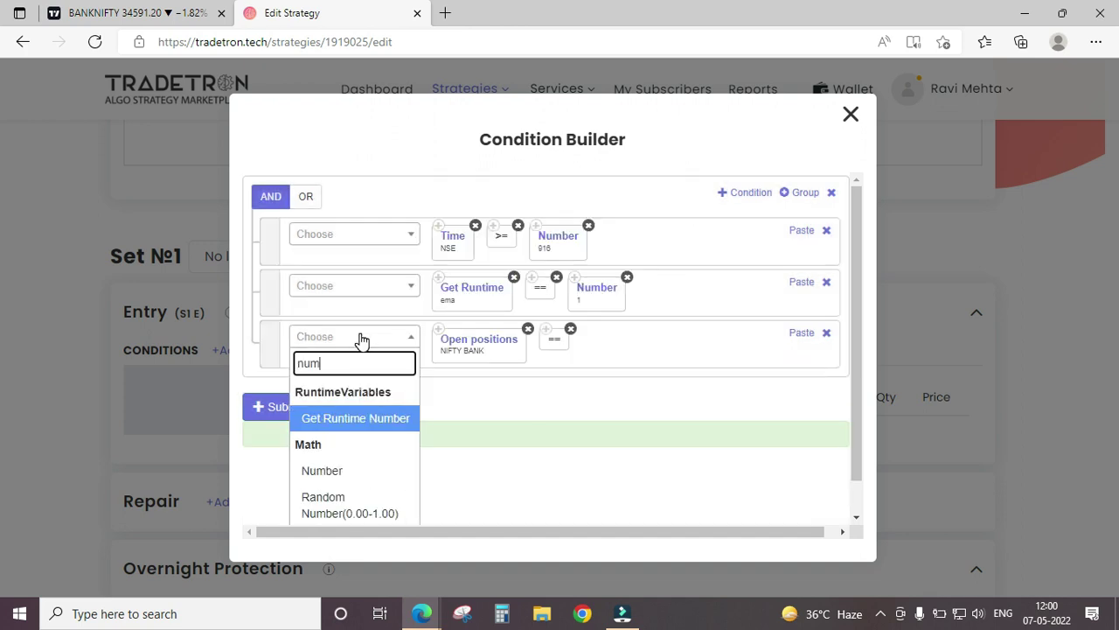
{"action": "key", "text": "Down"}
{"action": "key", "text": "Return"}
{"action": "key", "text": "Return"}
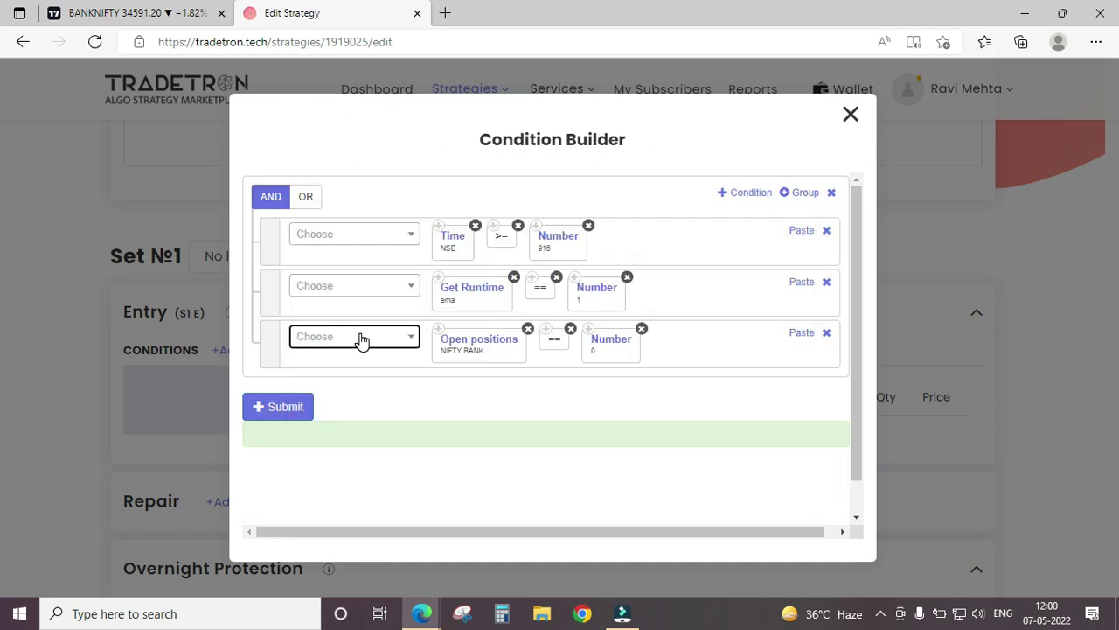
{"action": "left_click", "coordinate": [289, 408]}
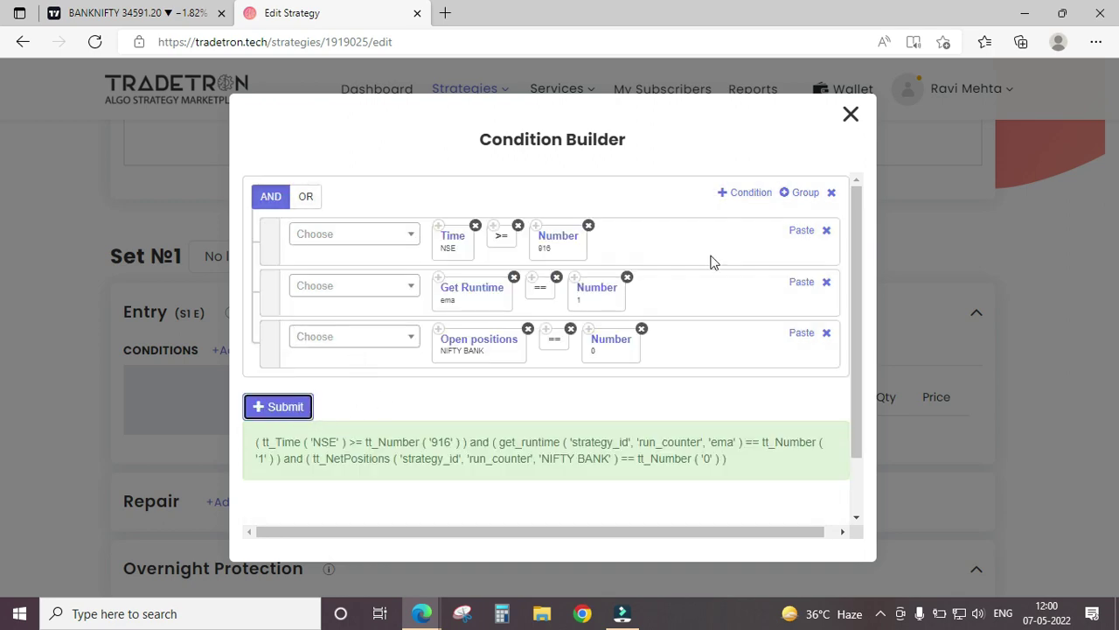
{"action": "left_click", "coordinate": [850, 116]}
Start a buy position for the Set №1 entry on exchange NFO, type Futures, with NIFTY BANK as underlying
{"action": "scroll", "coordinate": [312, 414], "scroll_direction": "down", "scroll_amount": 1}
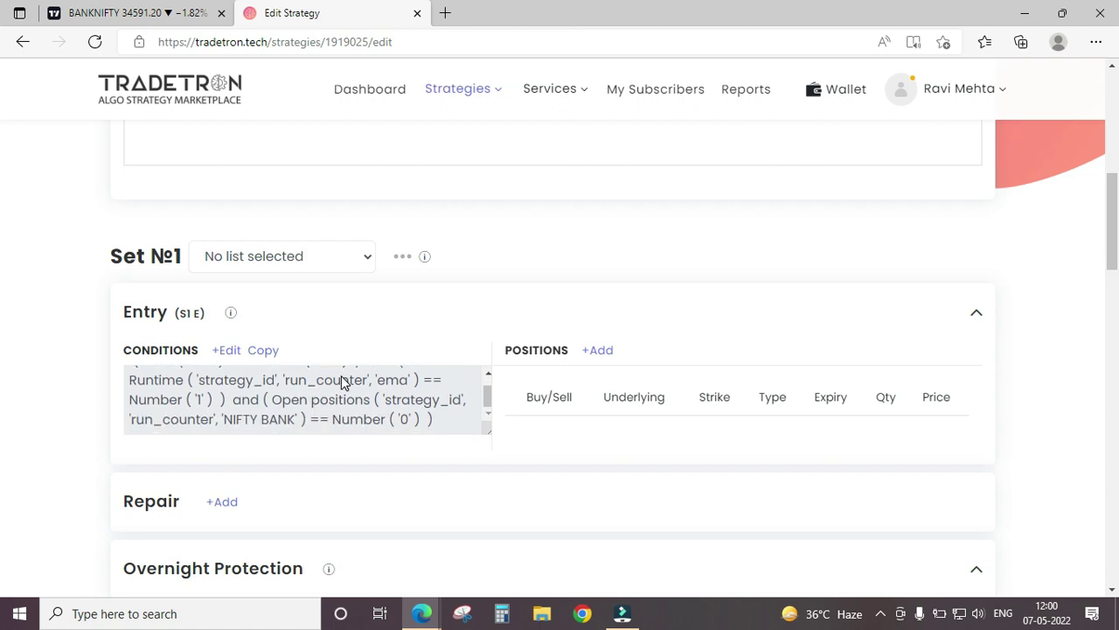
{"action": "left_click", "coordinate": [602, 352]}
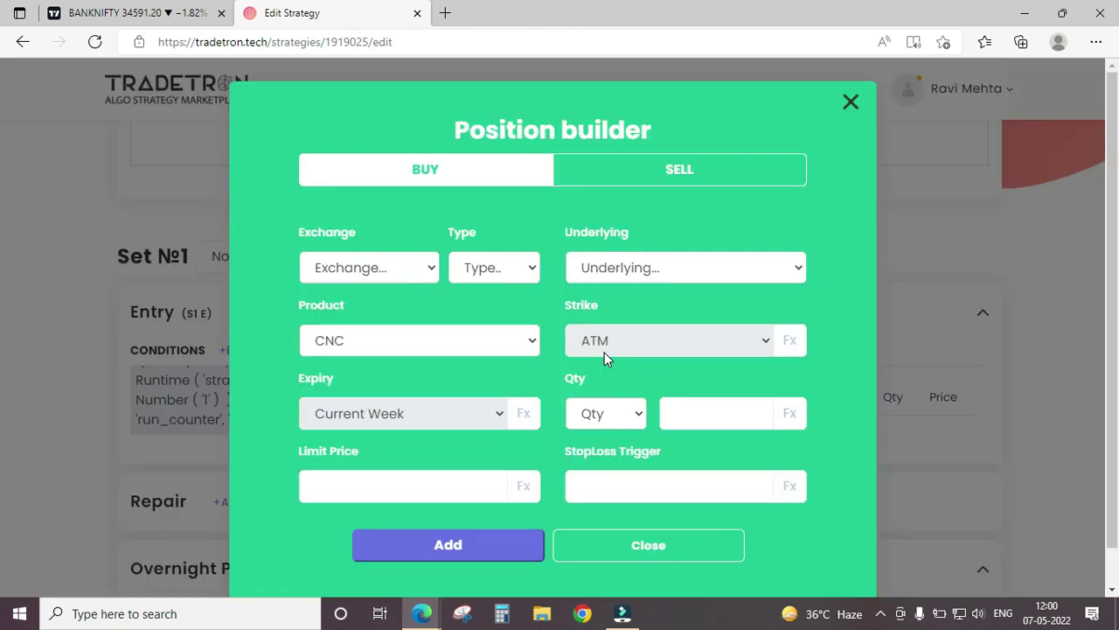
{"action": "left_click", "coordinate": [388, 270]}
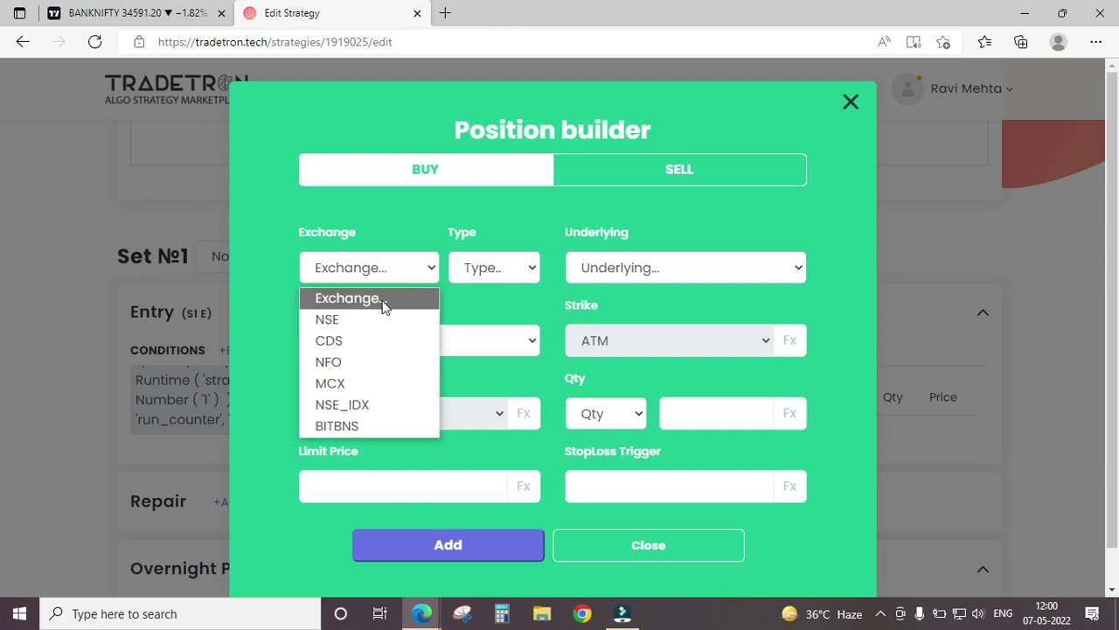
{"action": "left_click", "coordinate": [363, 362]}
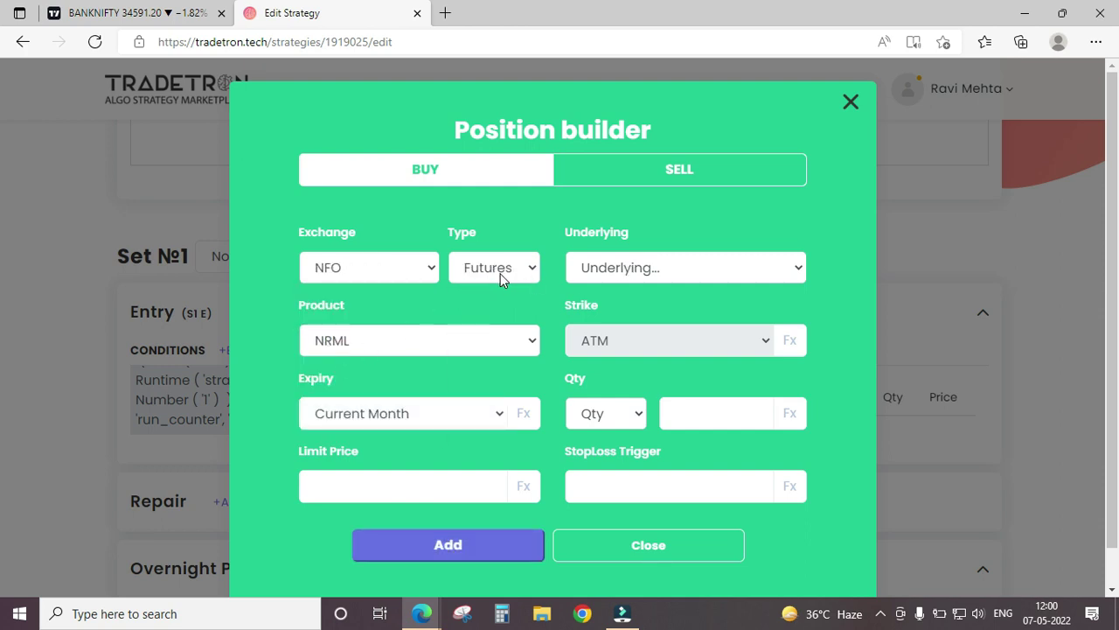
{"action": "left_click", "coordinate": [649, 272]}
{"action": "type", "text": "nifty"}
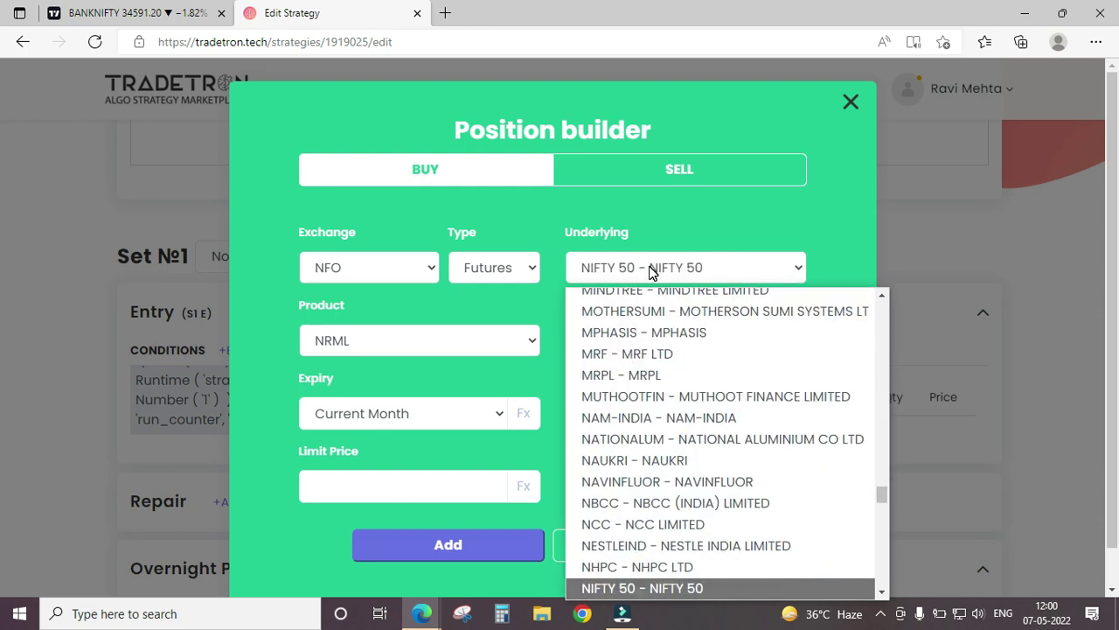
{"action": "key", "text": "Down"}
{"action": "key", "text": "Return"}
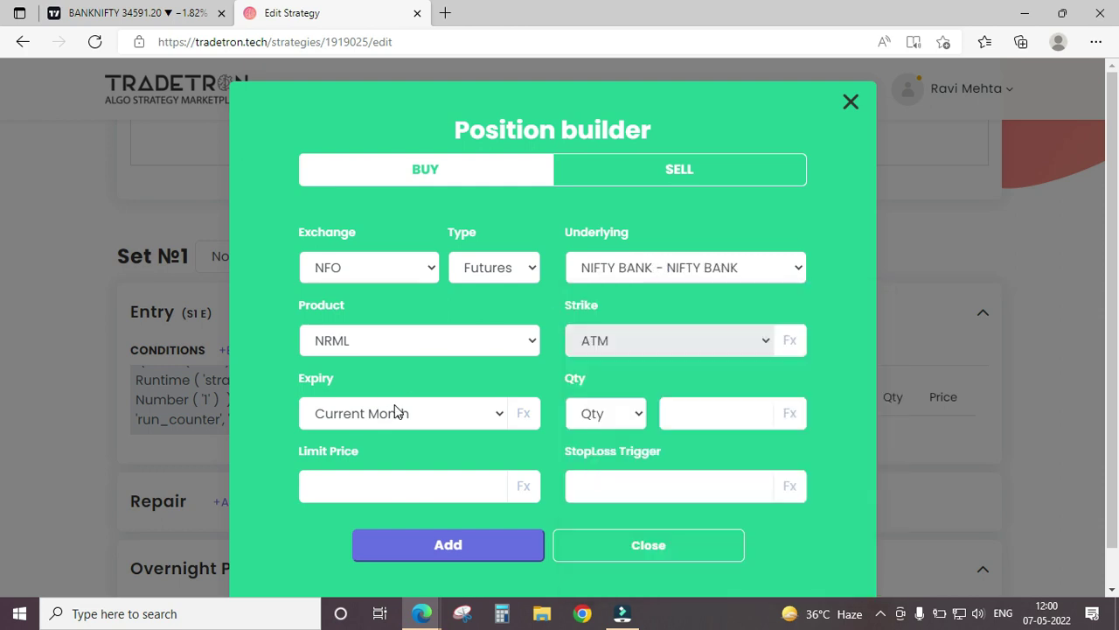
Set the position's quantity in lots, add the buy position to the entry and close the position builder
{"action": "left_click", "coordinate": [601, 427]}
{"action": "left_click", "coordinate": [594, 485]}
{"action": "left_click", "coordinate": [680, 421]}
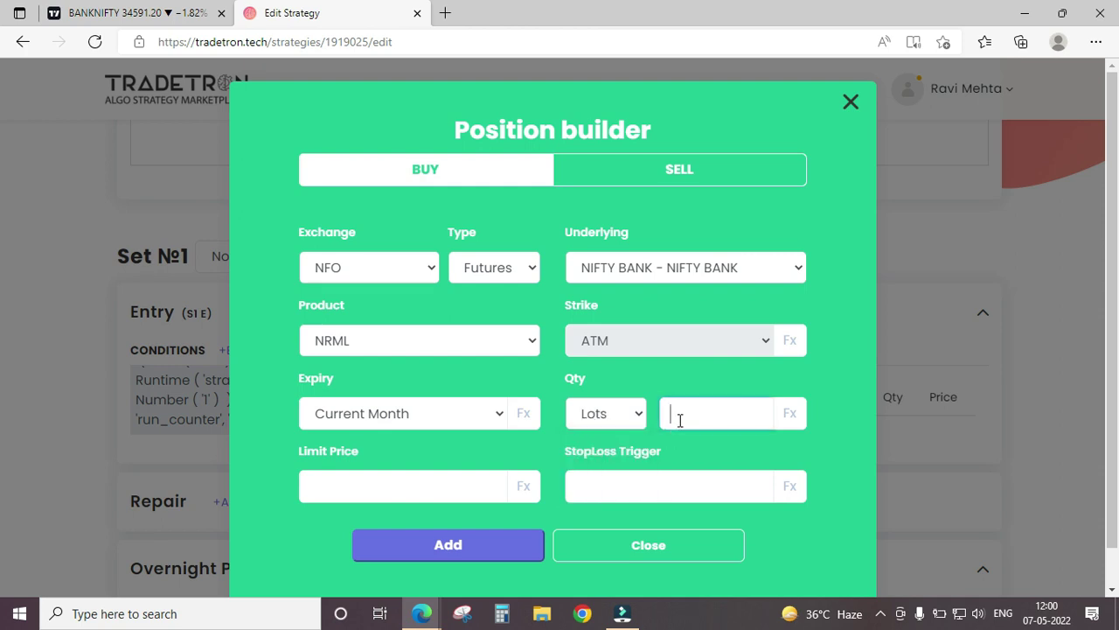
{"action": "left_click", "coordinate": [465, 553]}
{"action": "left_click", "coordinate": [607, 549]}
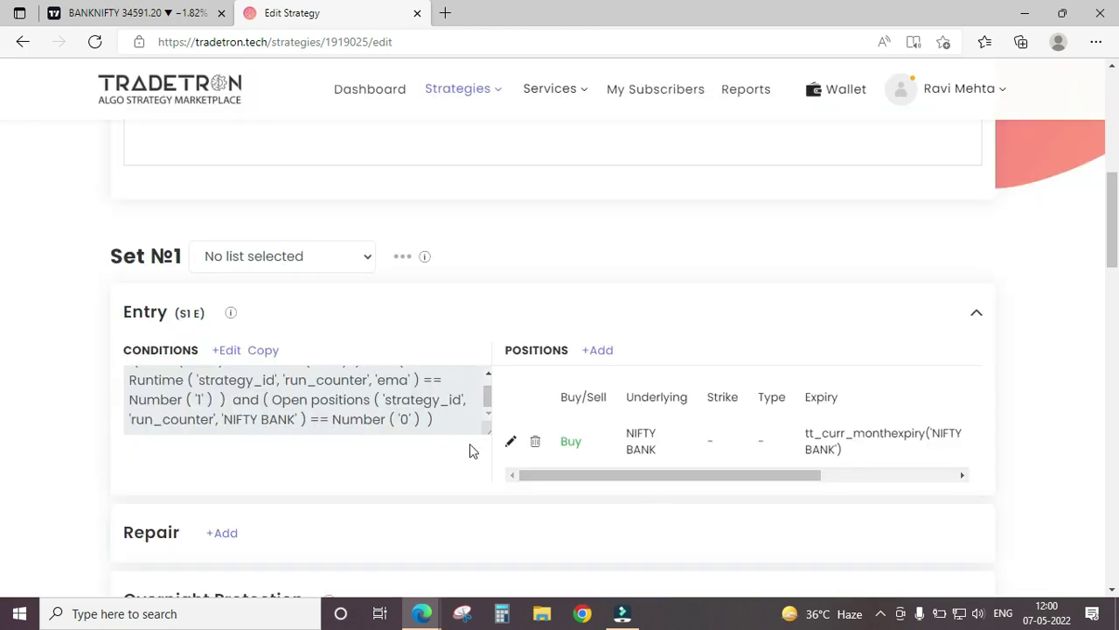
Add a second set to the strategy and return to the entry section of Set №1
{"action": "scroll", "coordinate": [627, 442], "scroll_direction": "down", "scroll_amount": 4}
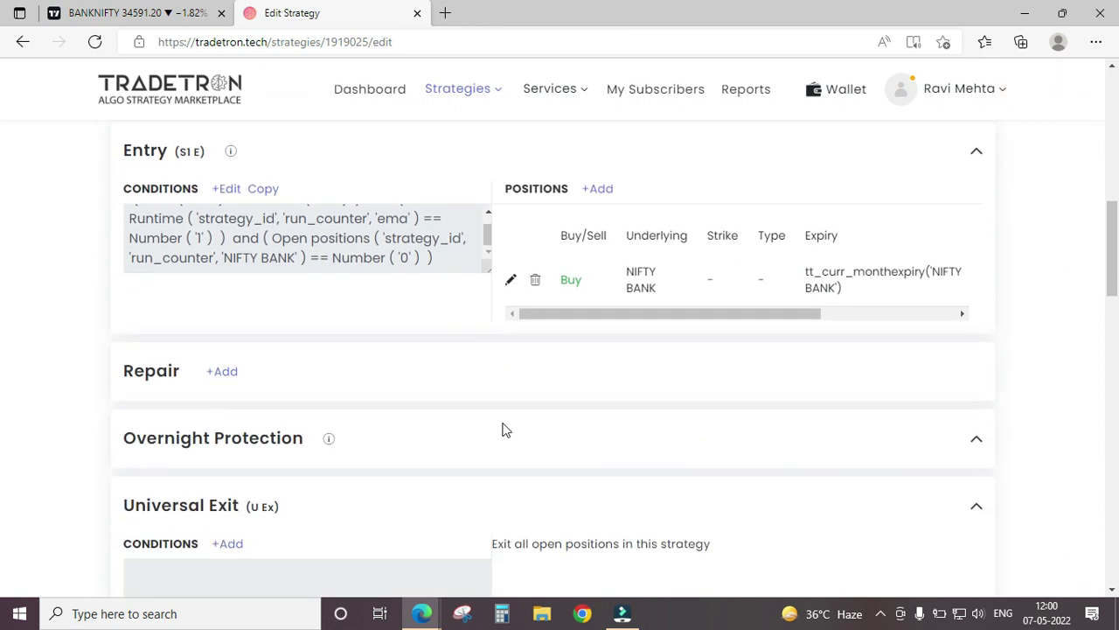
{"action": "left_click", "coordinate": [934, 512]}
{"action": "scroll", "coordinate": [775, 429], "scroll_direction": "up", "scroll_amount": 3}
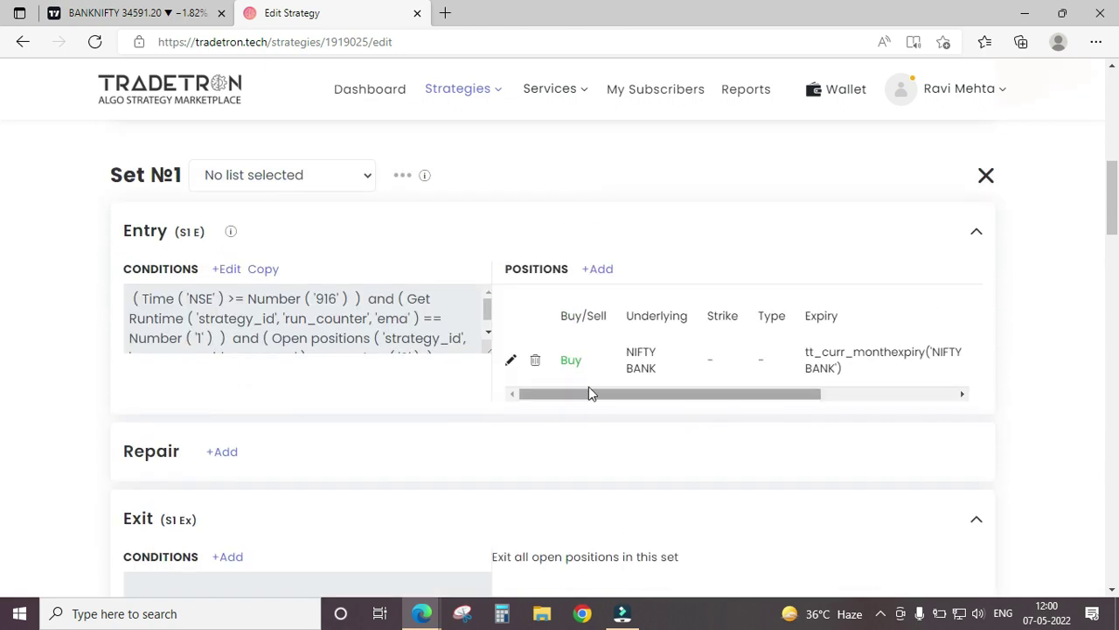
Start an exit condition for Set №1 with the Get Runtime keyword and the variable name ema
{"action": "scroll", "coordinate": [355, 392], "scroll_direction": "down", "scroll_amount": 2}
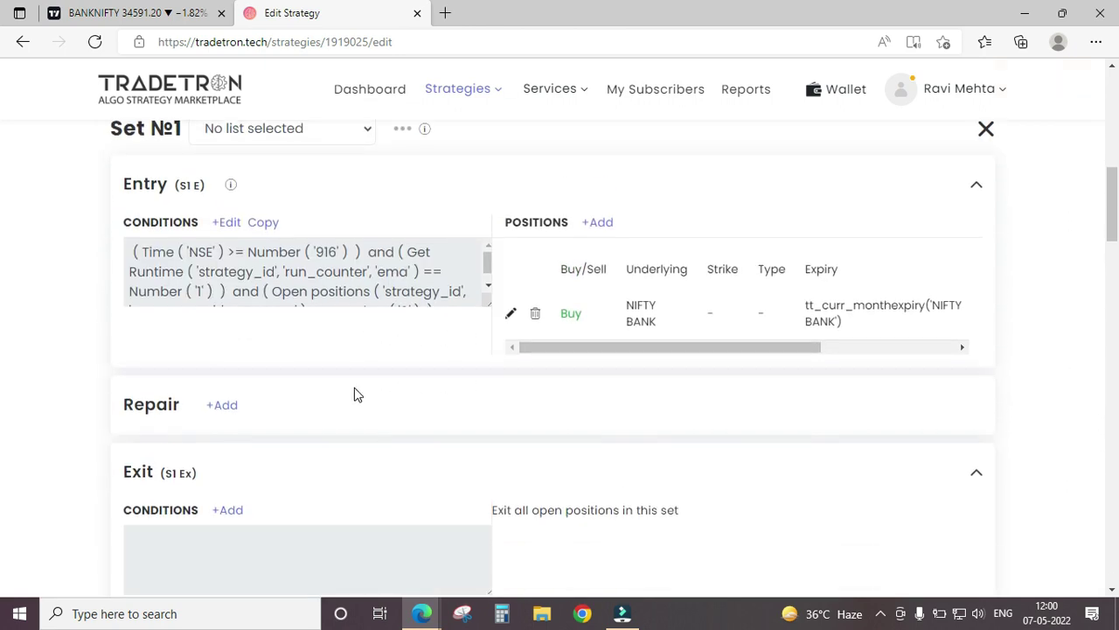
{"action": "left_click", "coordinate": [227, 398]}
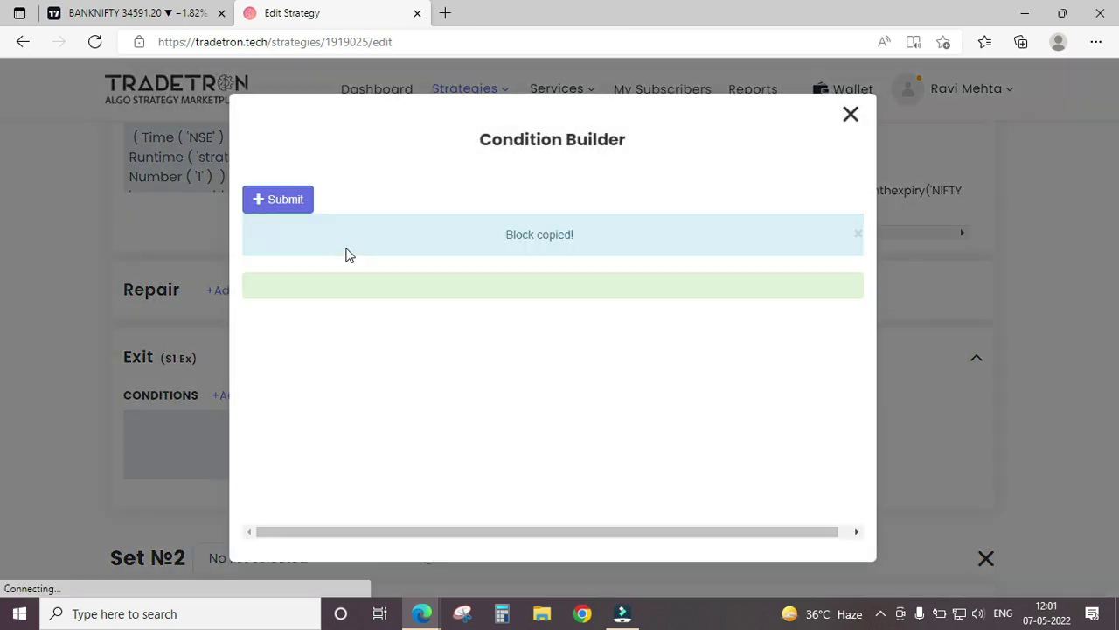
{"action": "left_click", "coordinate": [354, 229]}
{"action": "type", "text": "get"}
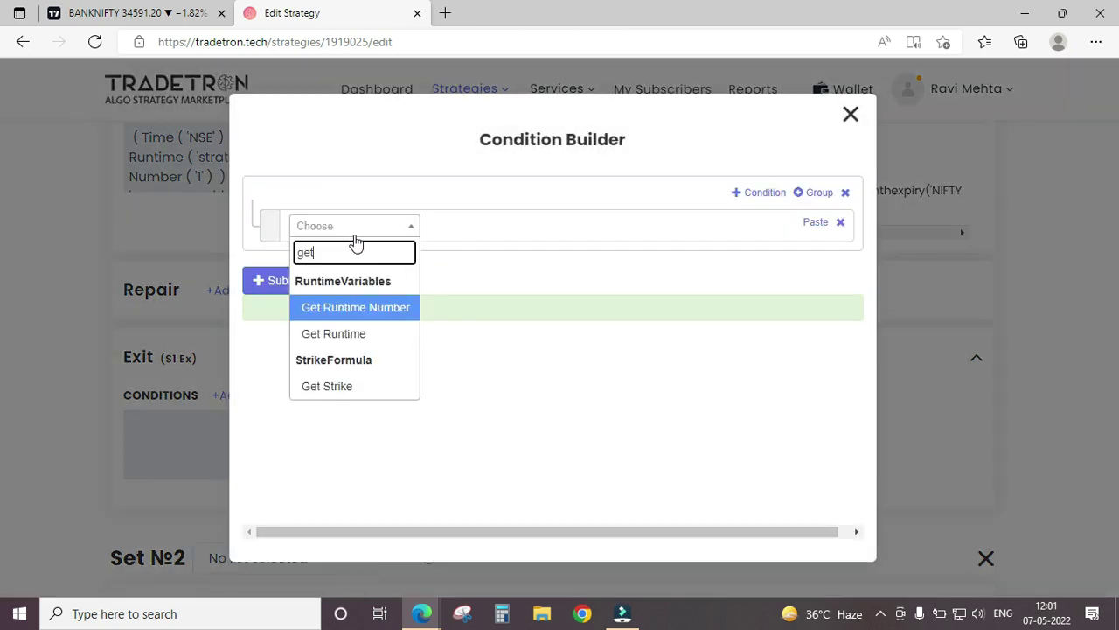
{"action": "key", "text": "Down"}
{"action": "key", "text": "Return"}
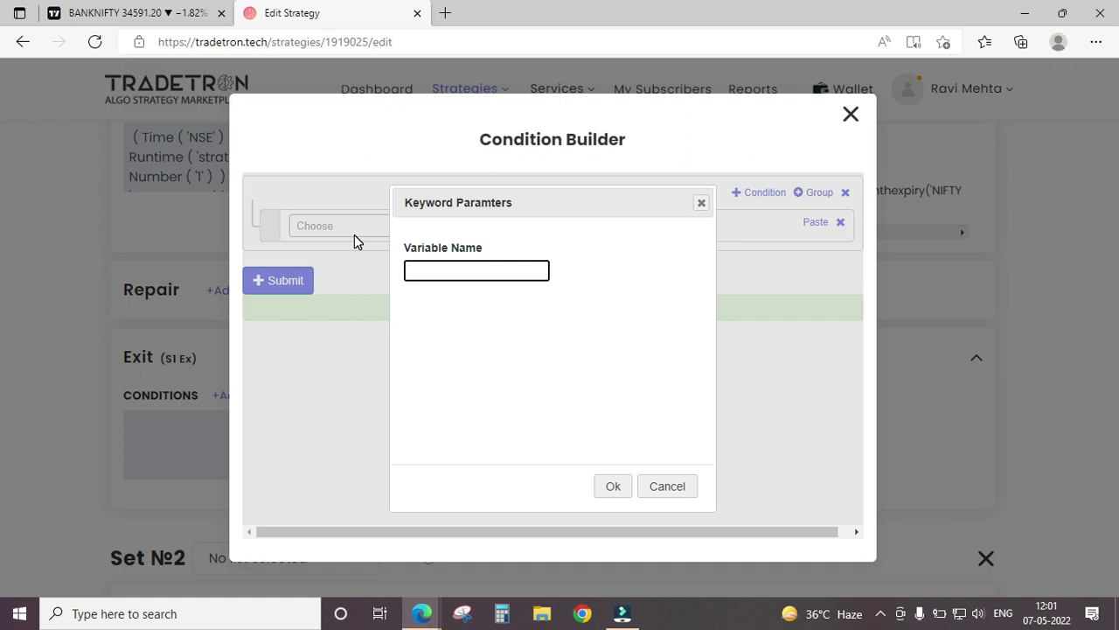
{"action": "type", "text": "ema"}
{"action": "key", "text": "Tab"}
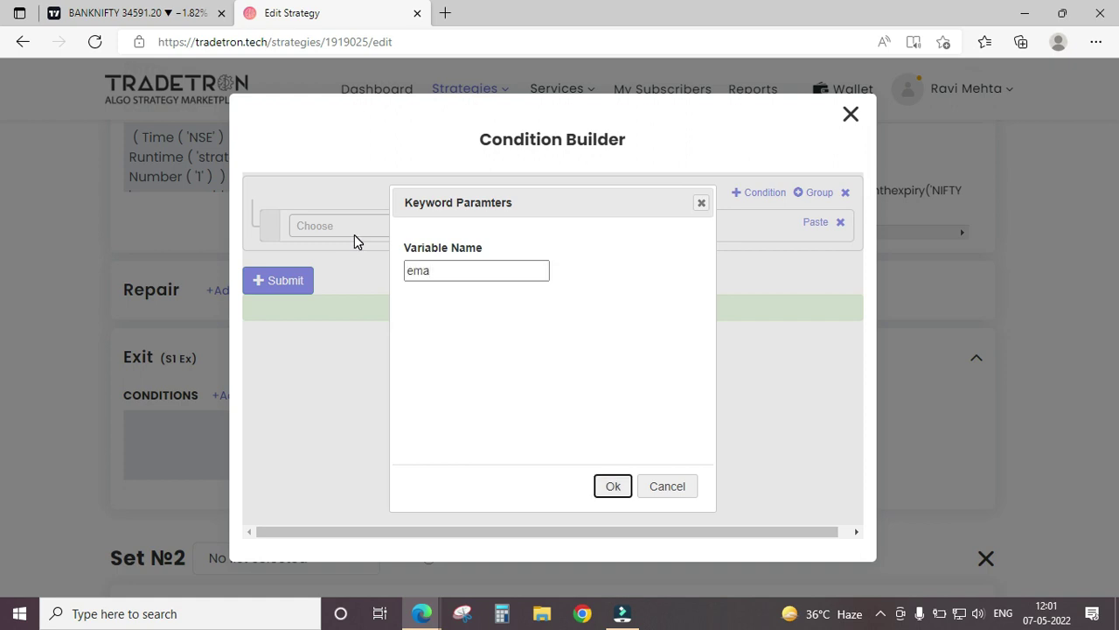
{"action": "key", "text": "Return"}
Append the = comparison after Get Runtime ema in the exit condition
{"action": "left_click", "coordinate": [354, 232]}
{"action": "type", "text": "="}
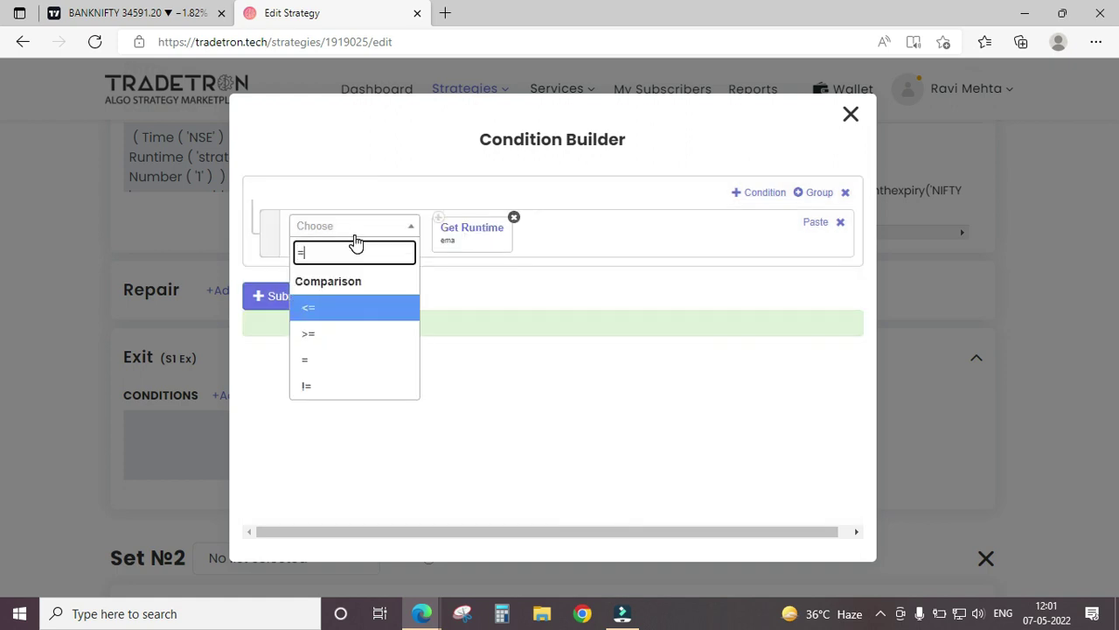
{"action": "key", "text": "Down"}
{"action": "key", "text": "Down"}
{"action": "key", "text": "Return"}
Complete the Set №1 exit condition with Number 2, submit it and close the condition builder
{"action": "left_click", "coordinate": [354, 231]}
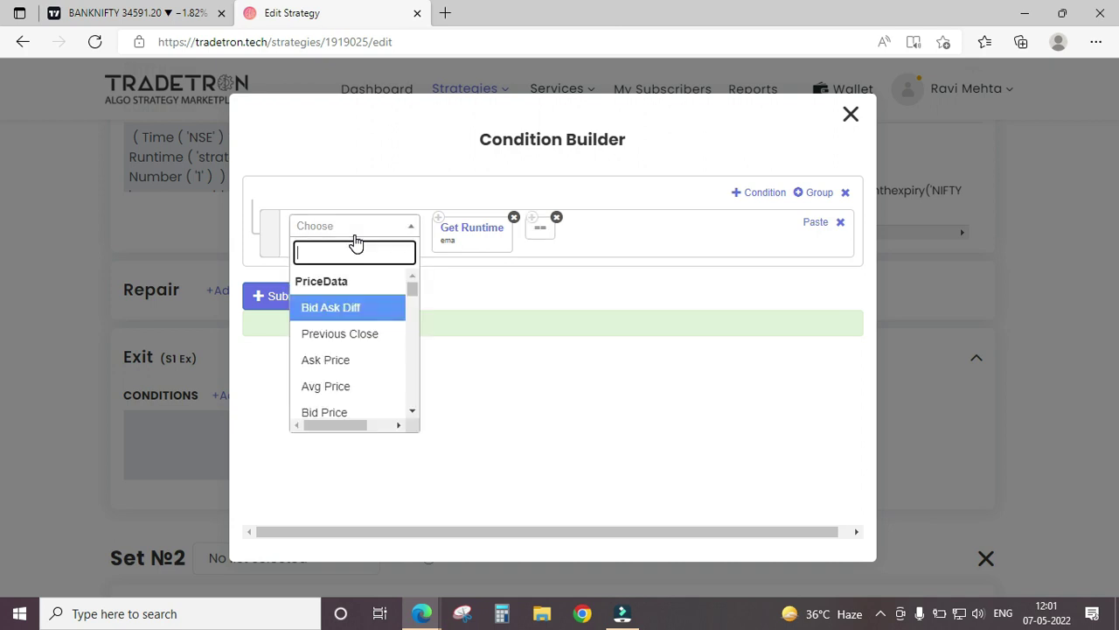
{"action": "type", "text": "num"}
{"action": "key", "text": "Down"}
{"action": "key", "text": "Return"}
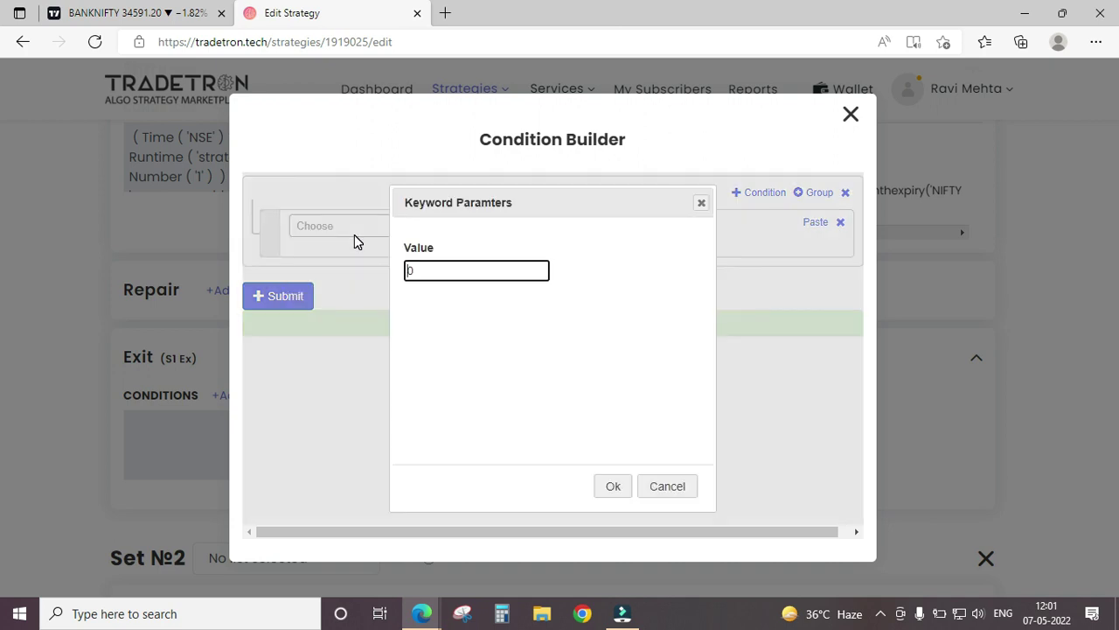
{"action": "type", "text": "2"}
{"action": "key", "text": "Return"}
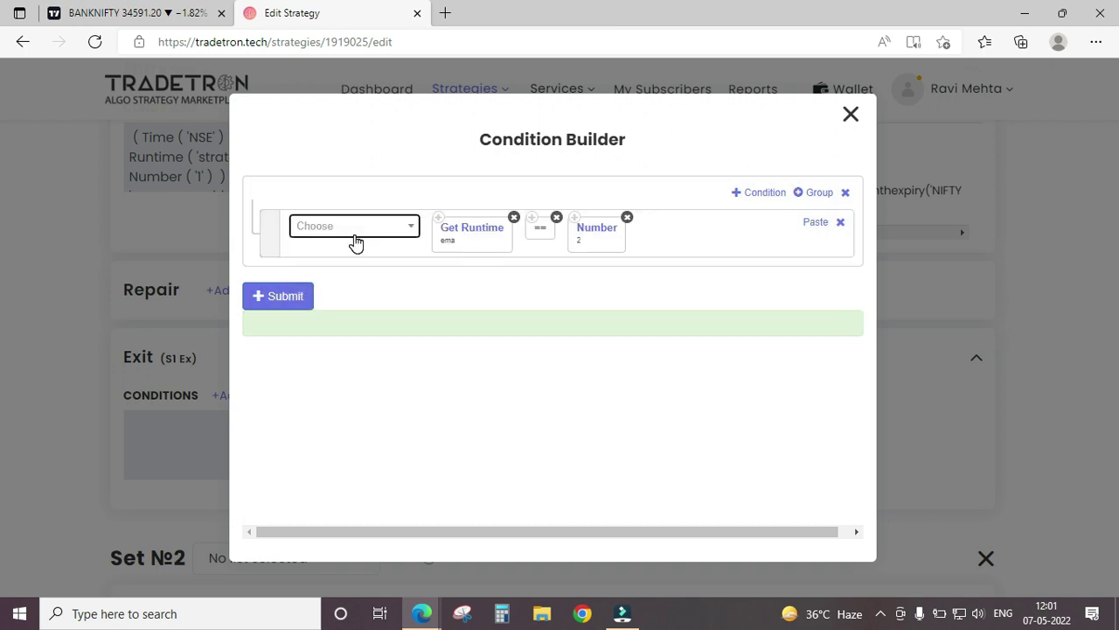
{"action": "left_click", "coordinate": [290, 303]}
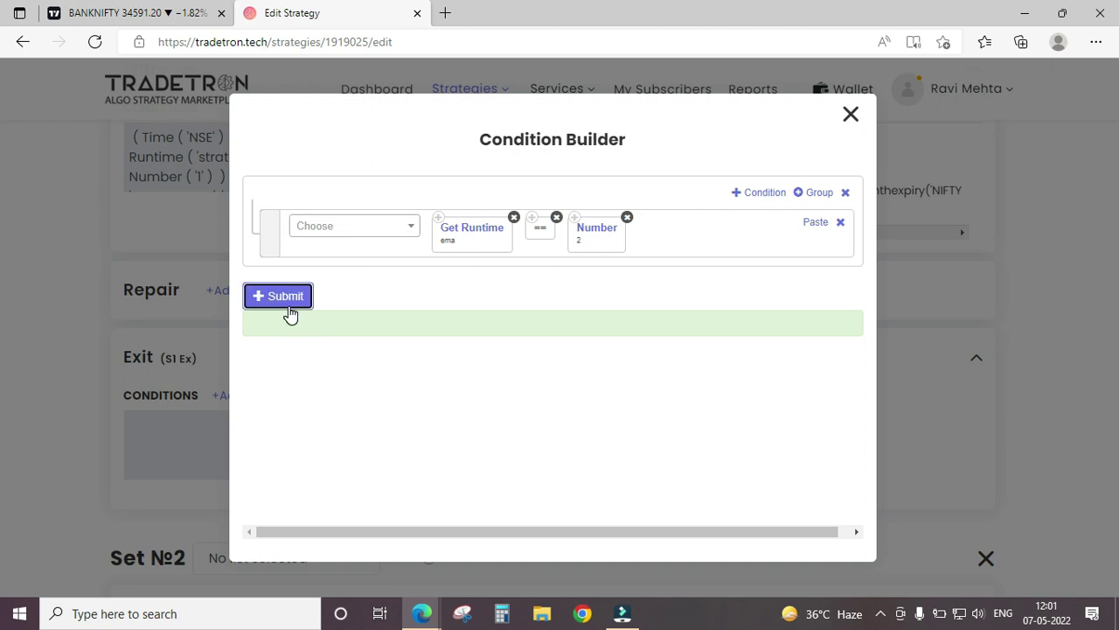
{"action": "left_click", "coordinate": [850, 116]}
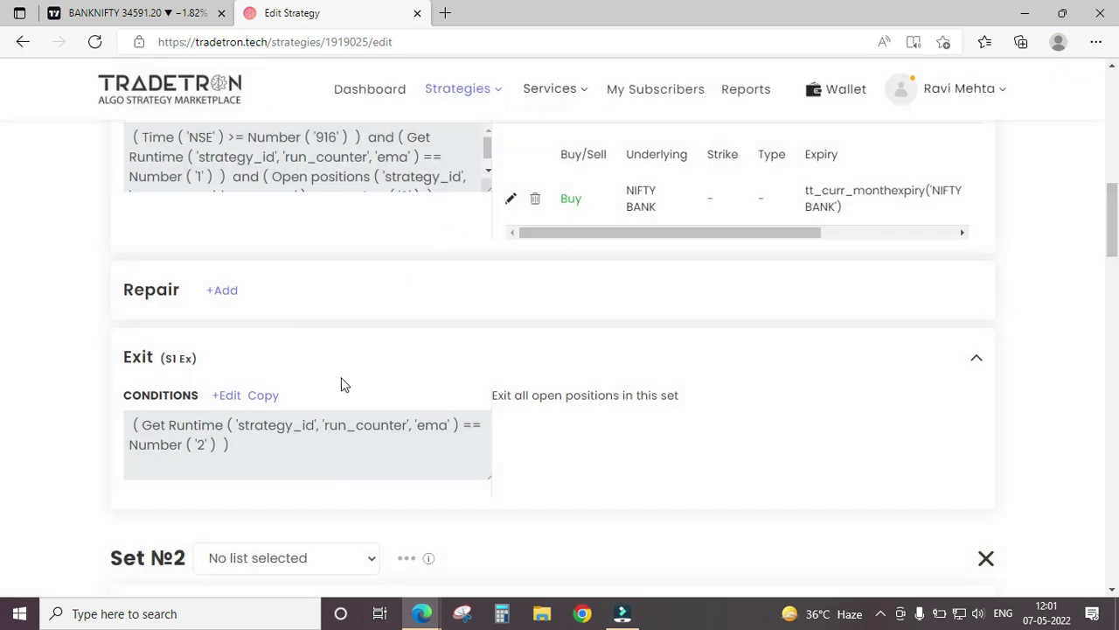
{"action": "left_click_drag", "start_coordinate": [249, 445], "coordinate": [140, 425]}
{"action": "left_click", "coordinate": [291, 447]}
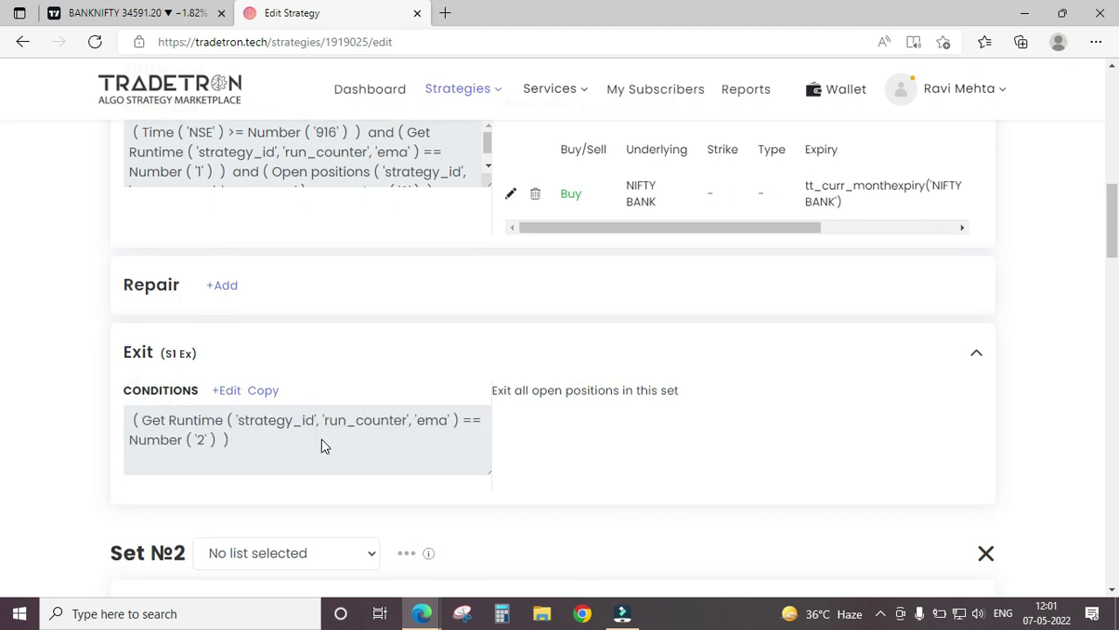
Copy the entry conditions of Set №1
{"action": "scroll", "coordinate": [320, 445], "scroll_direction": "down", "scroll_amount": 2}
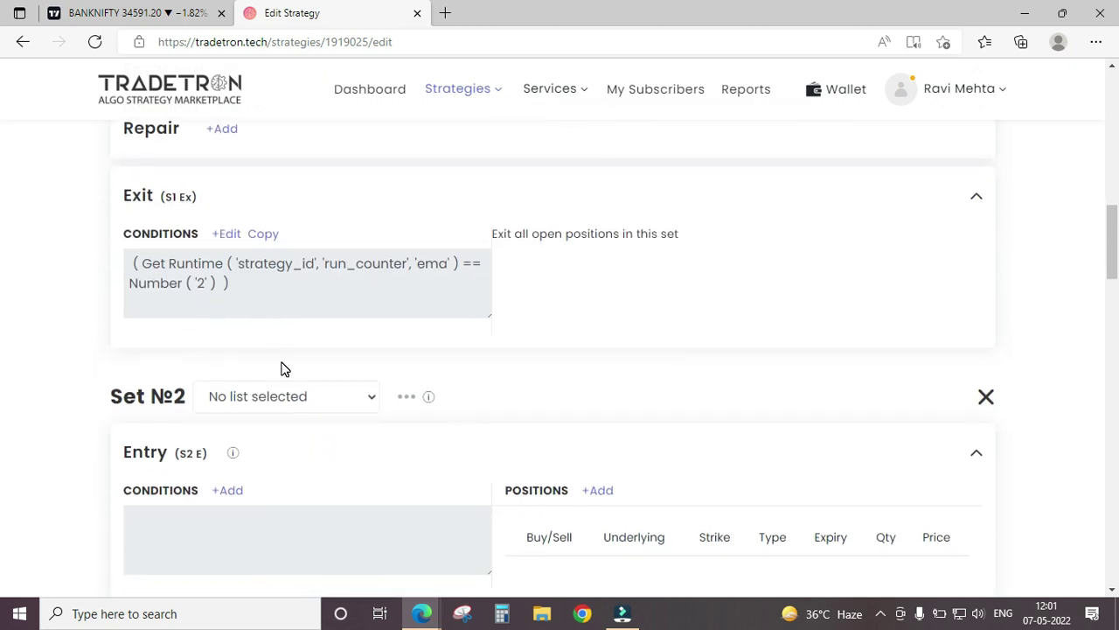
{"action": "scroll", "coordinate": [288, 465], "scroll_direction": "down", "scroll_amount": 1}
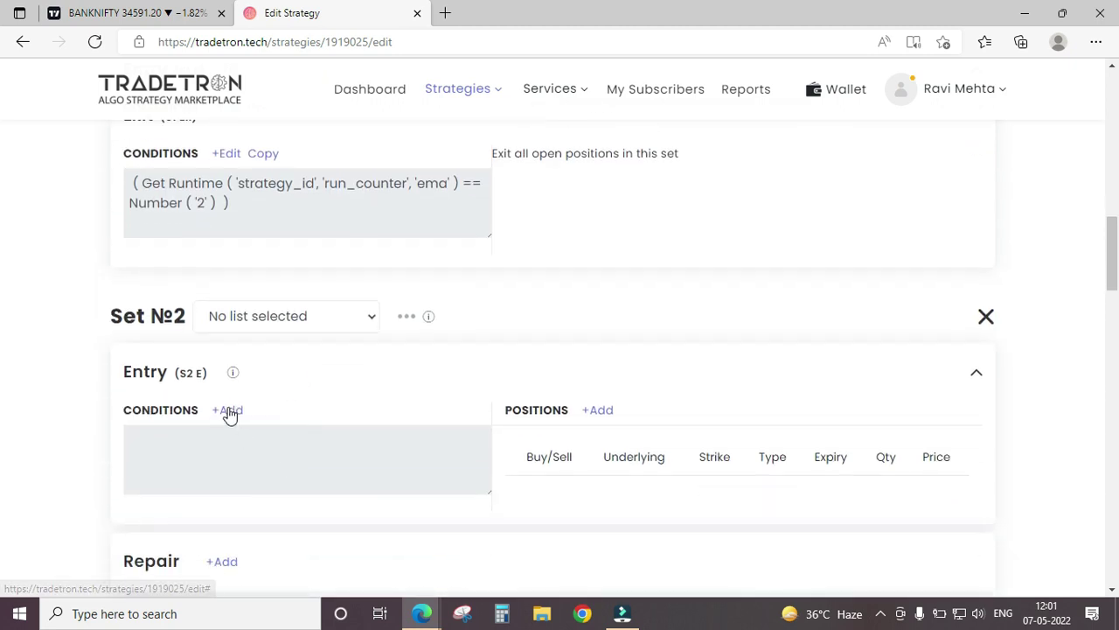
{"action": "scroll", "coordinate": [65, 350], "scroll_direction": "up", "scroll_amount": 6}
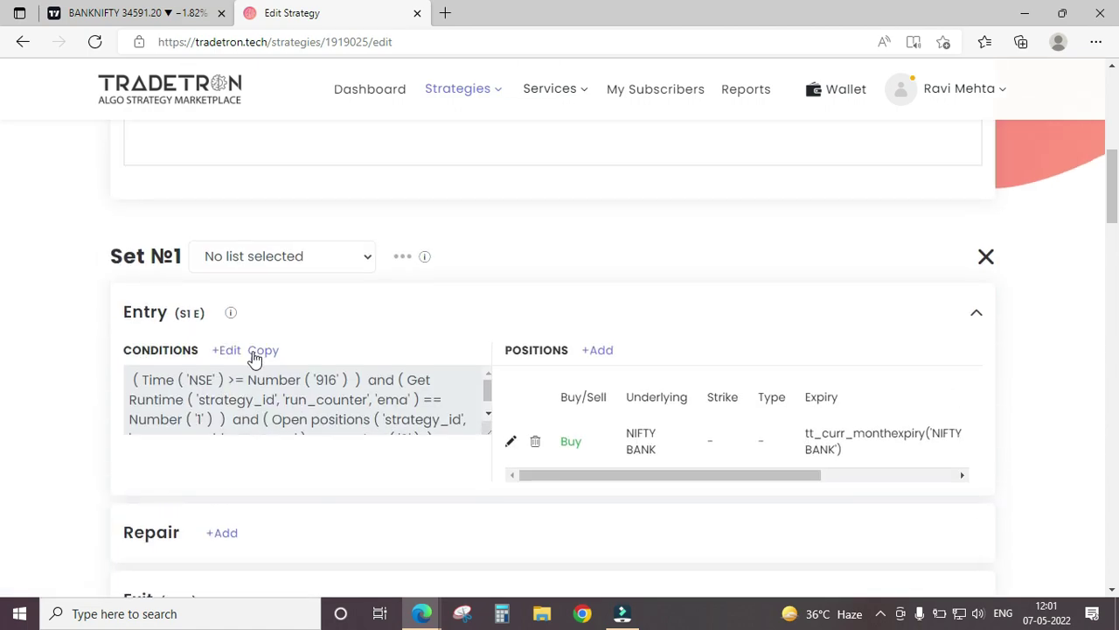
{"action": "scroll", "coordinate": [125, 379], "scroll_direction": "down", "scroll_amount": 6}
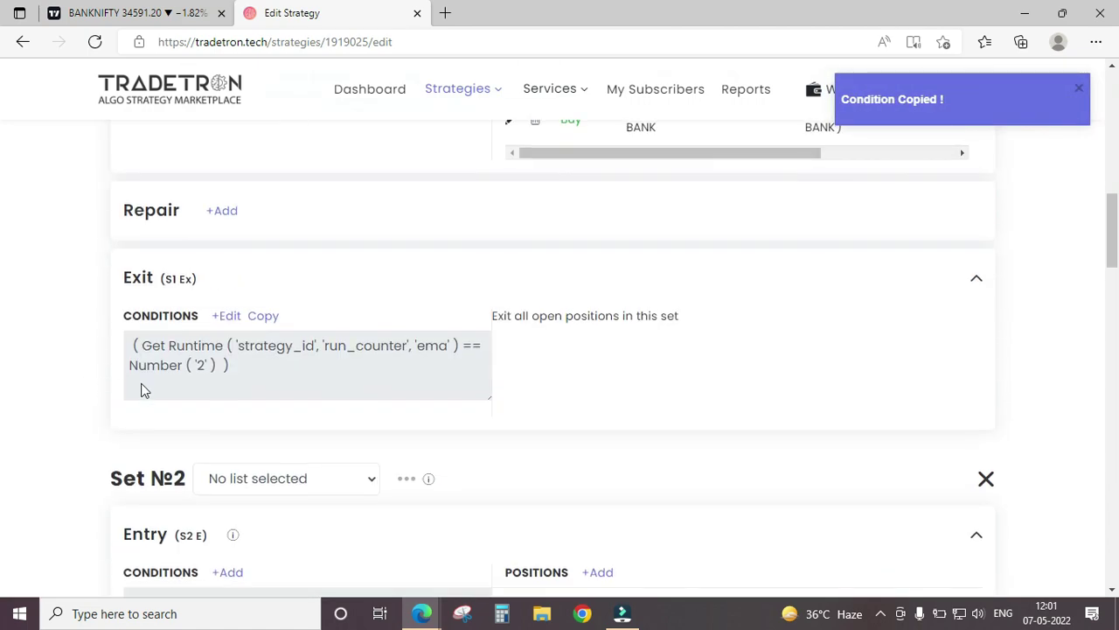
Save the updated strategy and return to editing it
{"action": "scroll", "coordinate": [455, 441], "scroll_direction": "down", "scroll_amount": 20}
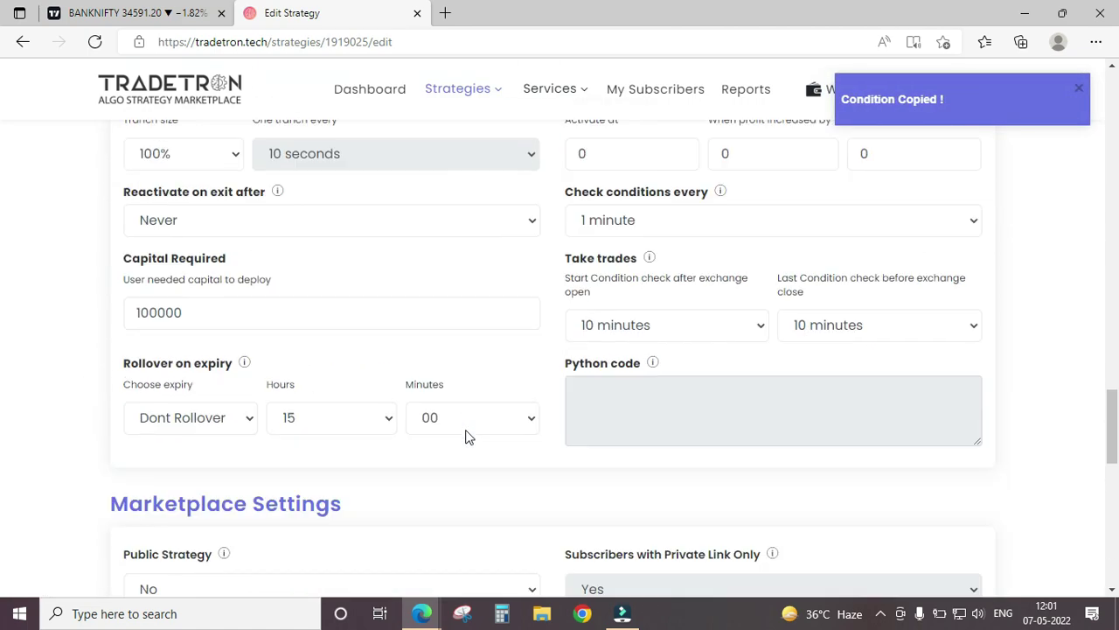
{"action": "left_click", "coordinate": [552, 363]}
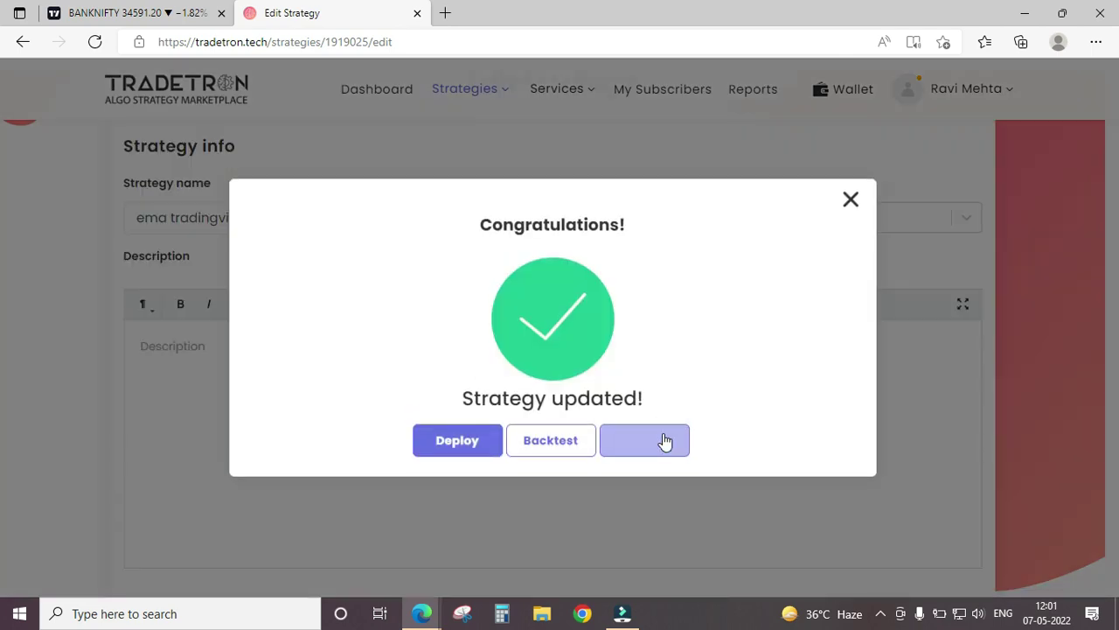
{"action": "left_click", "coordinate": [664, 441]}
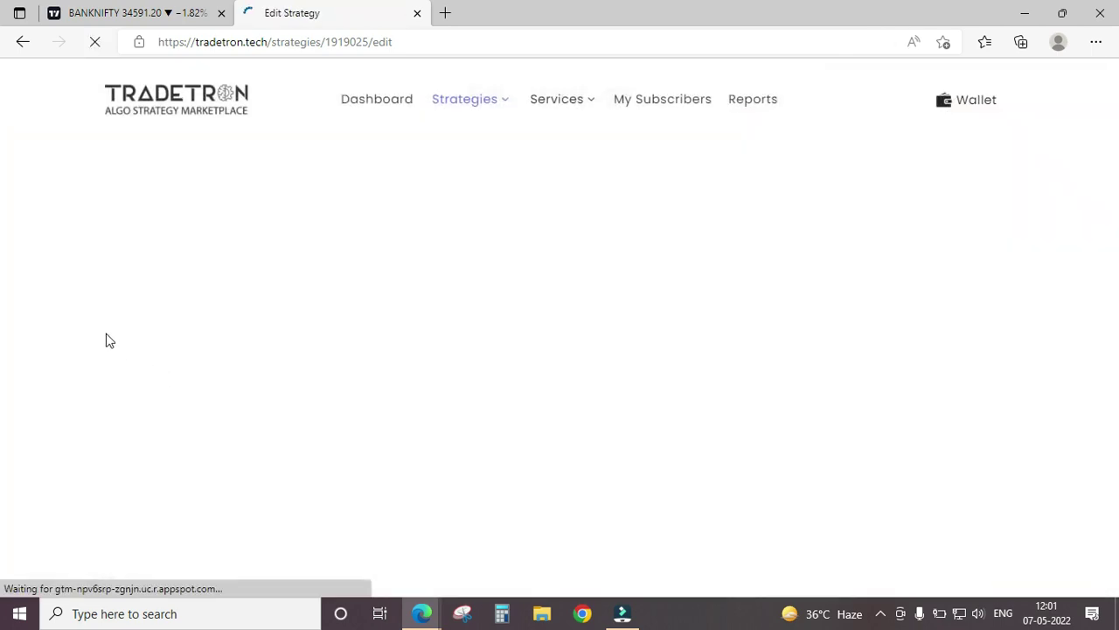
Paste the copied conditions into the entry section of Set №2
{"action": "scroll", "coordinate": [106, 339], "scroll_direction": "down", "scroll_amount": 15}
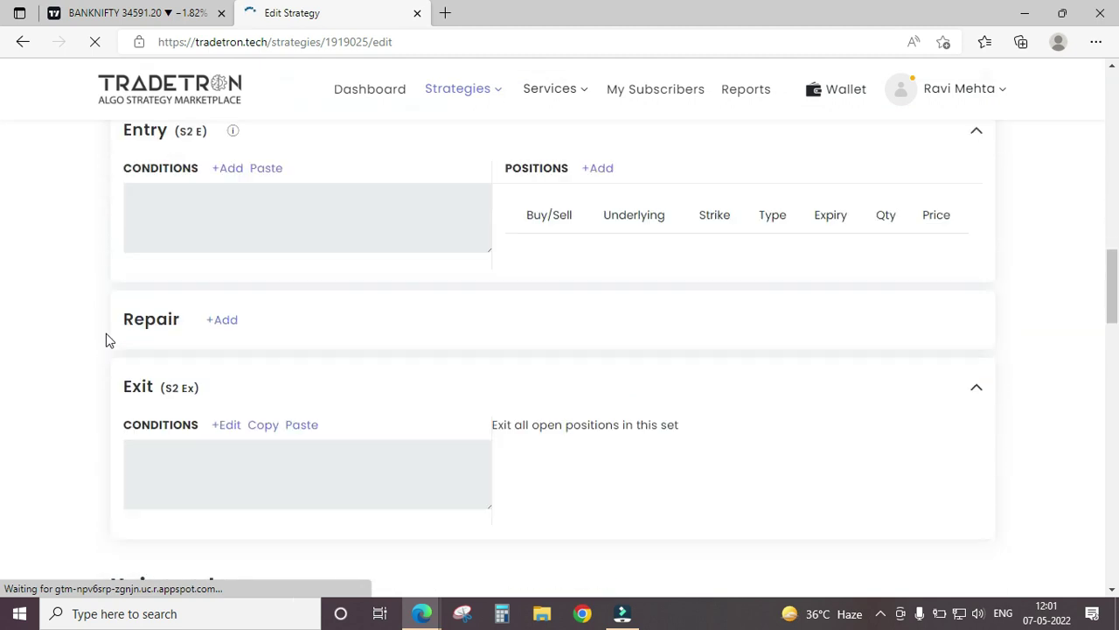
{"action": "scroll", "coordinate": [257, 394], "scroll_direction": "up", "scroll_amount": 2}
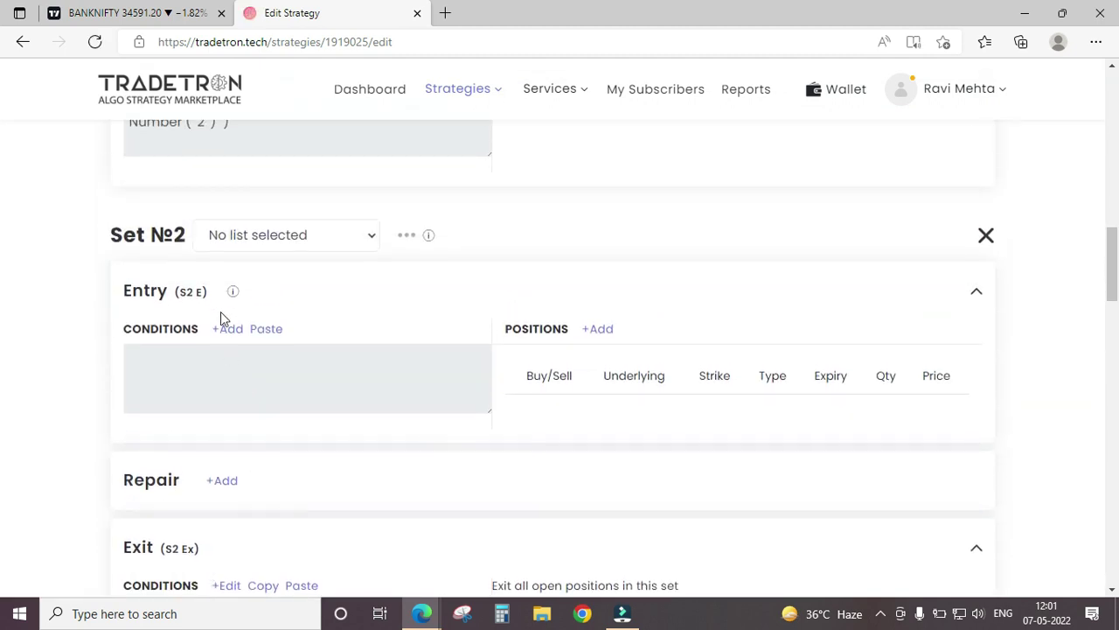
{"action": "left_click", "coordinate": [267, 336]}
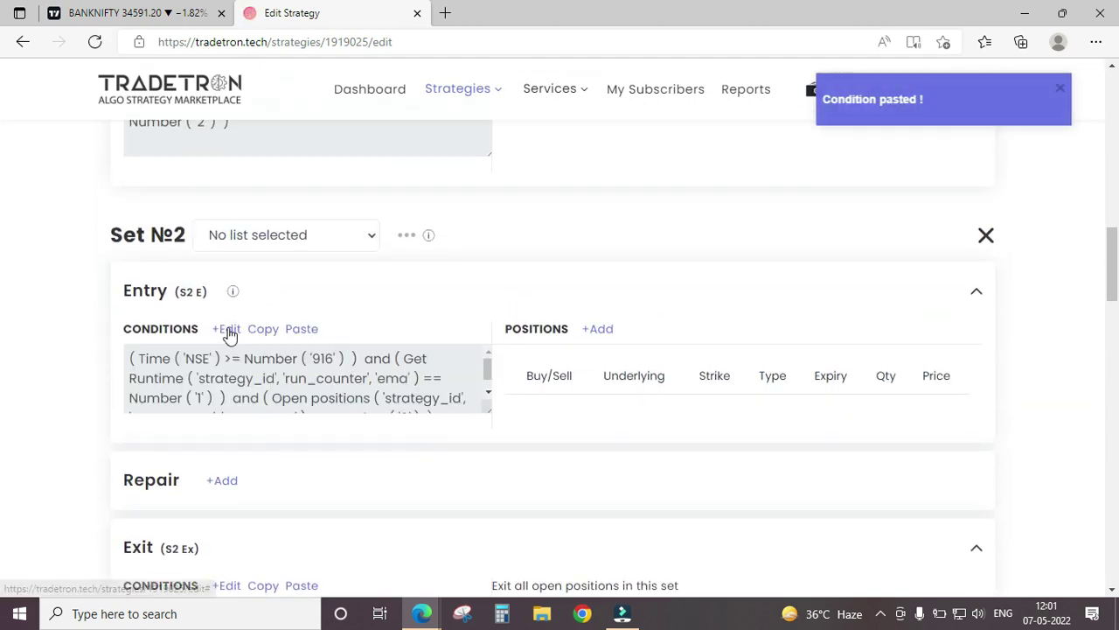
Change the Number compared with Get Runtime ema to 2 in the Set №2 entry conditions, submit and close the builder
{"action": "left_click", "coordinate": [229, 330]}
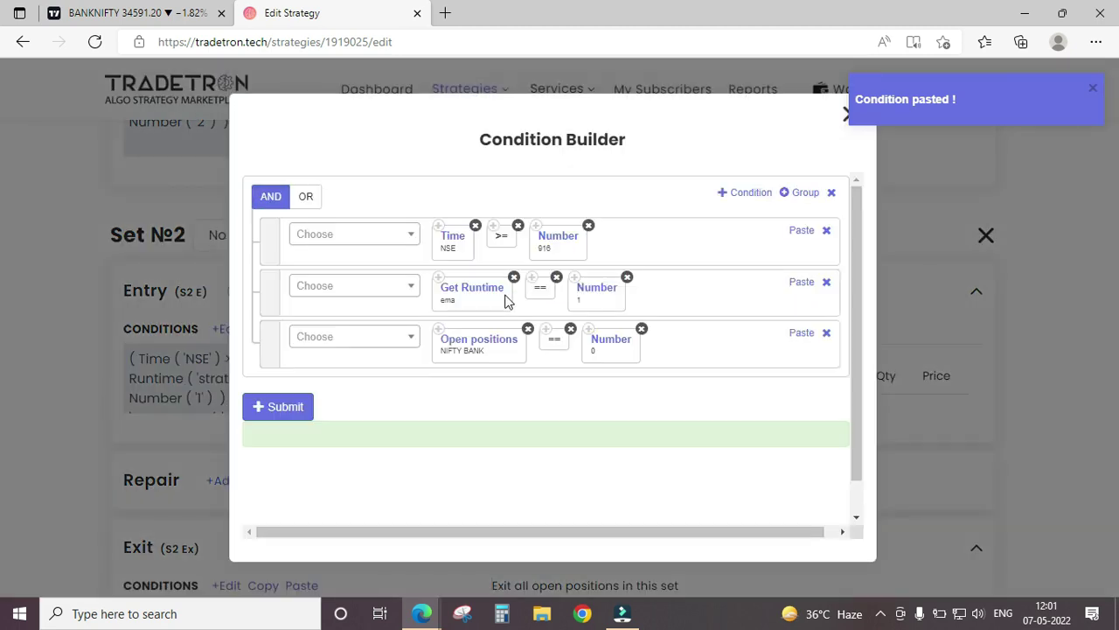
{"action": "left_click", "coordinate": [592, 297]}
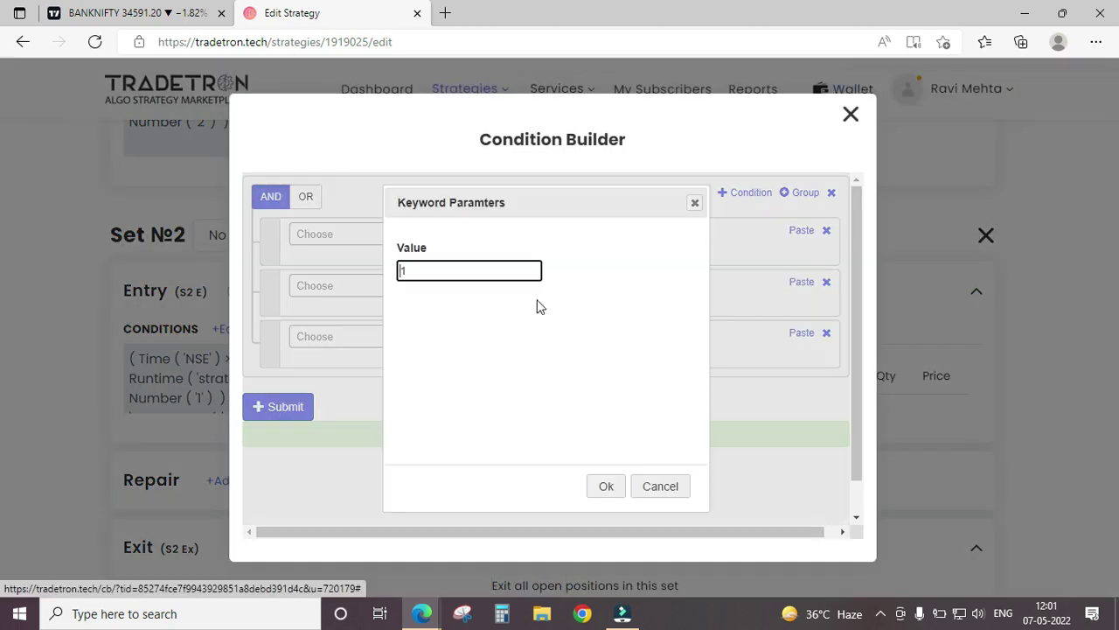
{"action": "double_click", "coordinate": [474, 272]}
{"action": "type", "text": "2"}
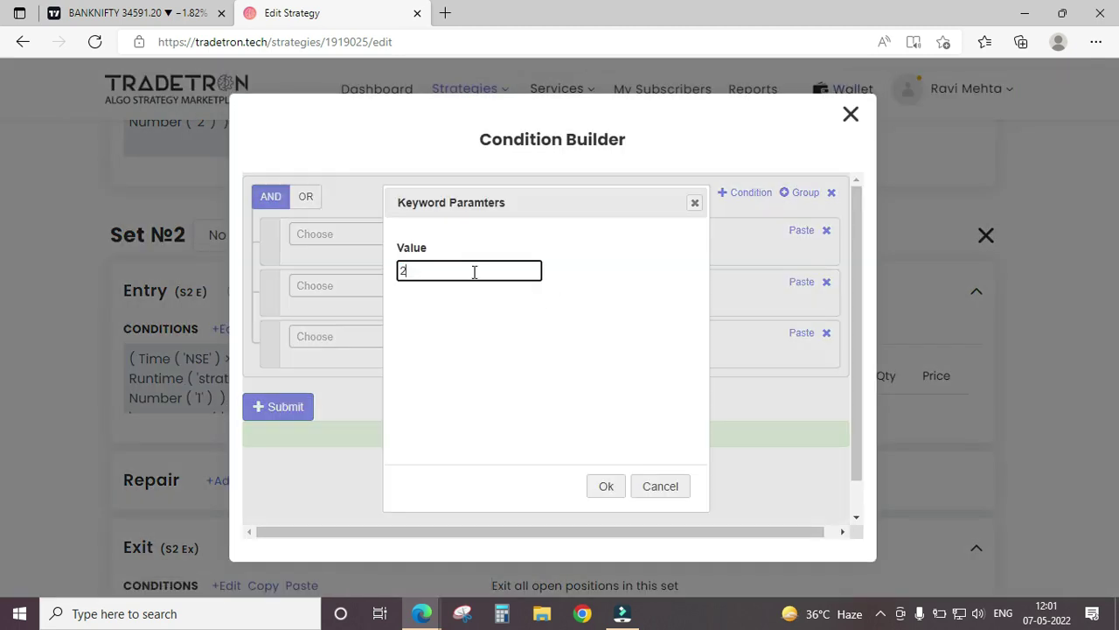
{"action": "key", "text": "Return"}
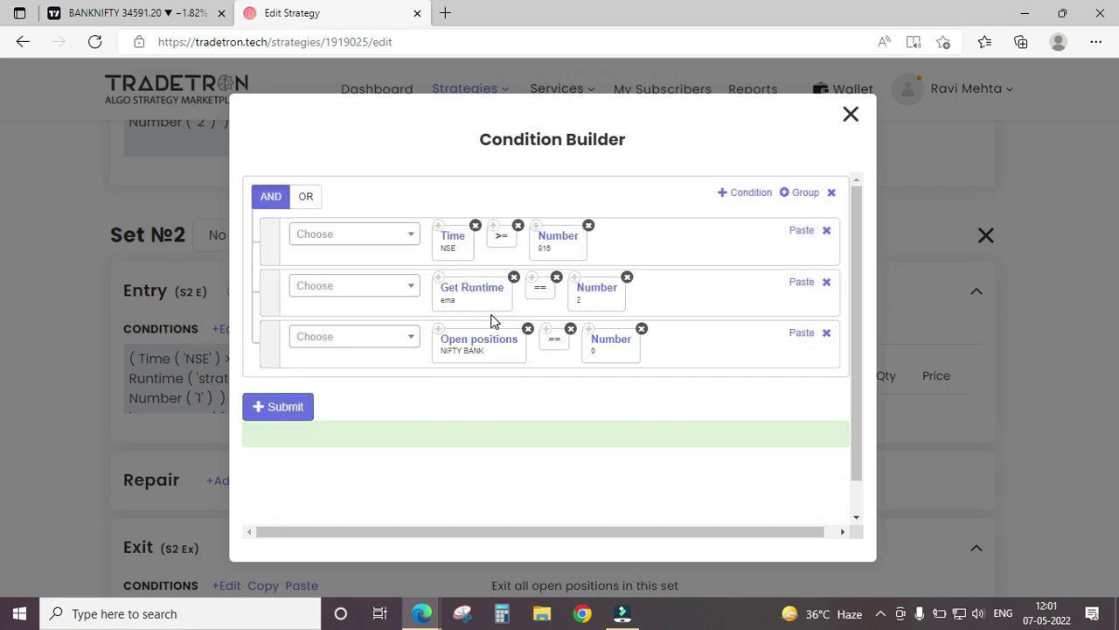
{"action": "left_click", "coordinate": [269, 405]}
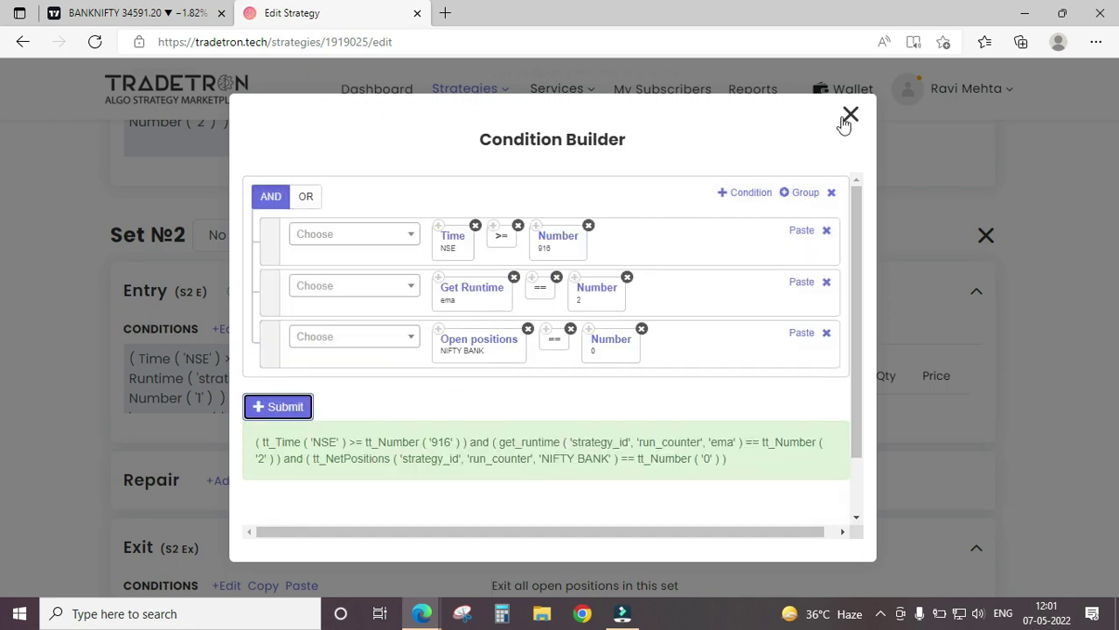
{"action": "left_click", "coordinate": [848, 116]}
Start a sell position for the Set №2 entry on exchange NFO, type Futures, with NIFTY BANK as underlying
{"action": "left_click", "coordinate": [607, 333]}
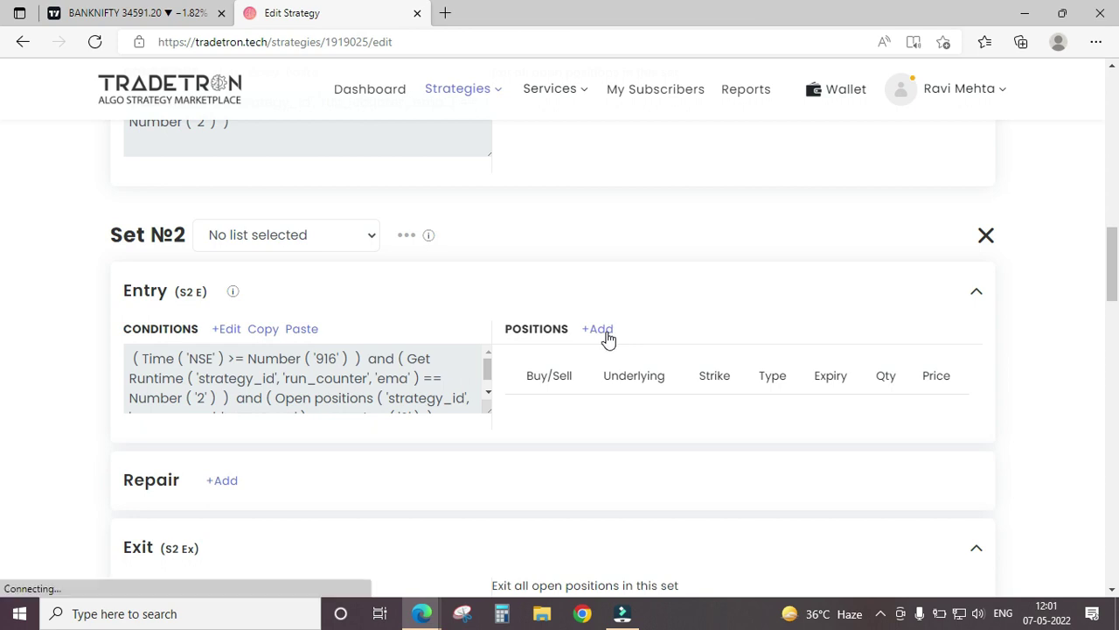
{"action": "left_click", "coordinate": [653, 179]}
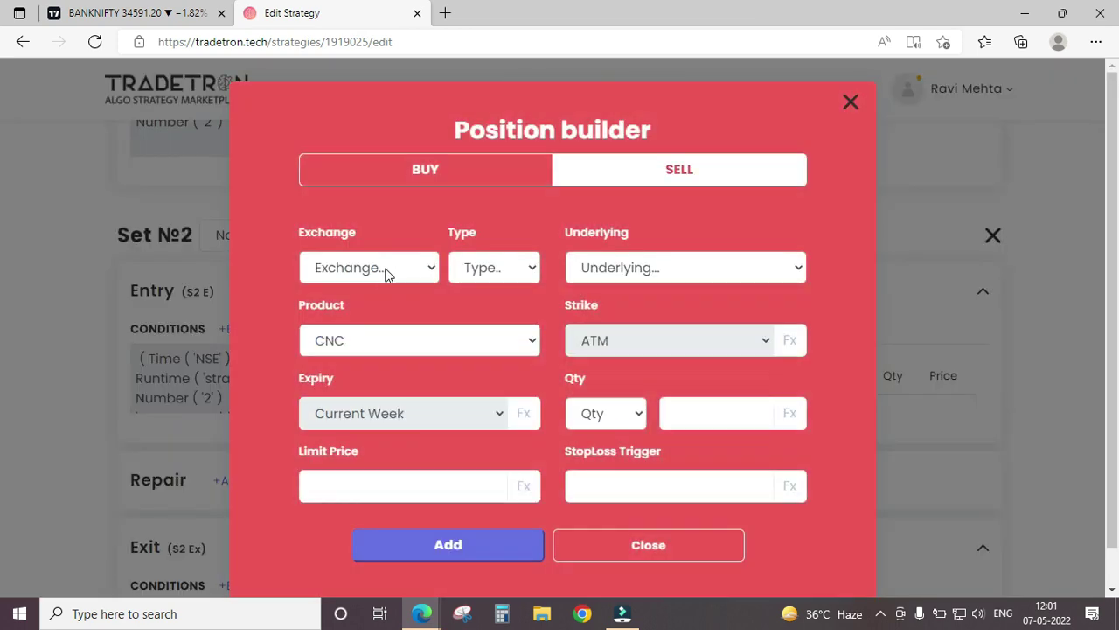
{"action": "left_click", "coordinate": [382, 272]}
{"action": "left_click", "coordinate": [372, 362]}
{"action": "left_click", "coordinate": [624, 272]}
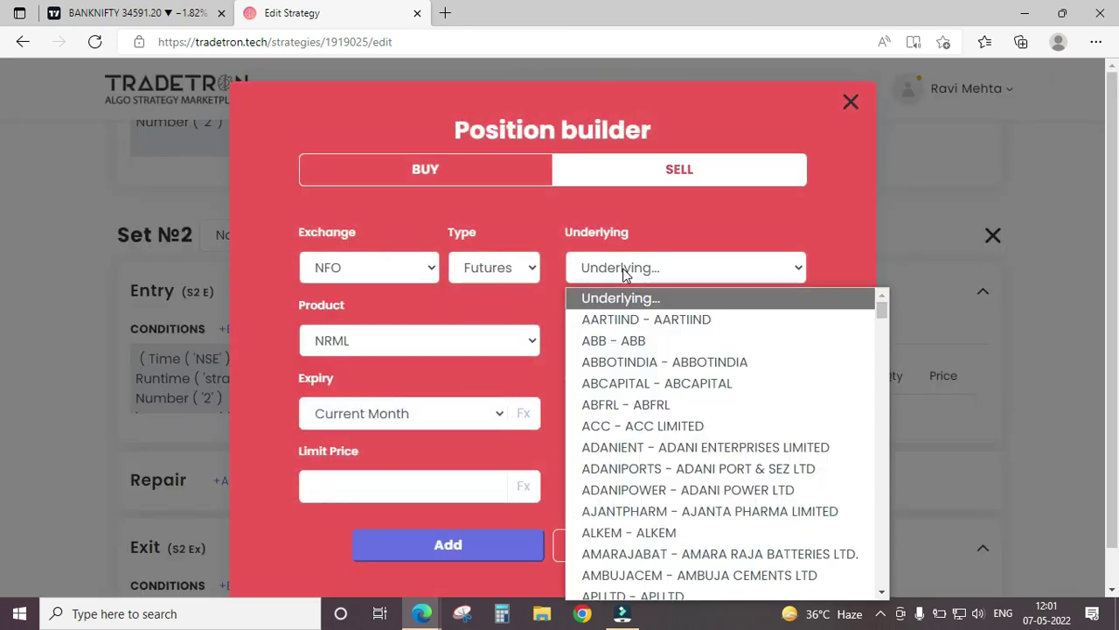
{"action": "type", "text": "nifty"}
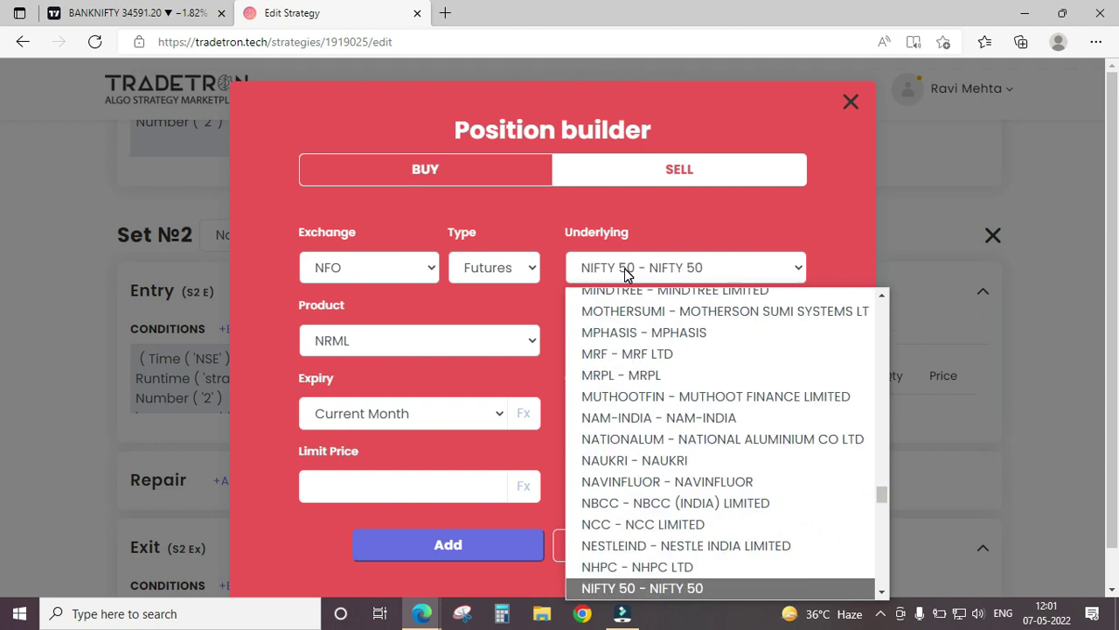
{"action": "key", "text": "Down"}
{"action": "key", "text": "Return"}
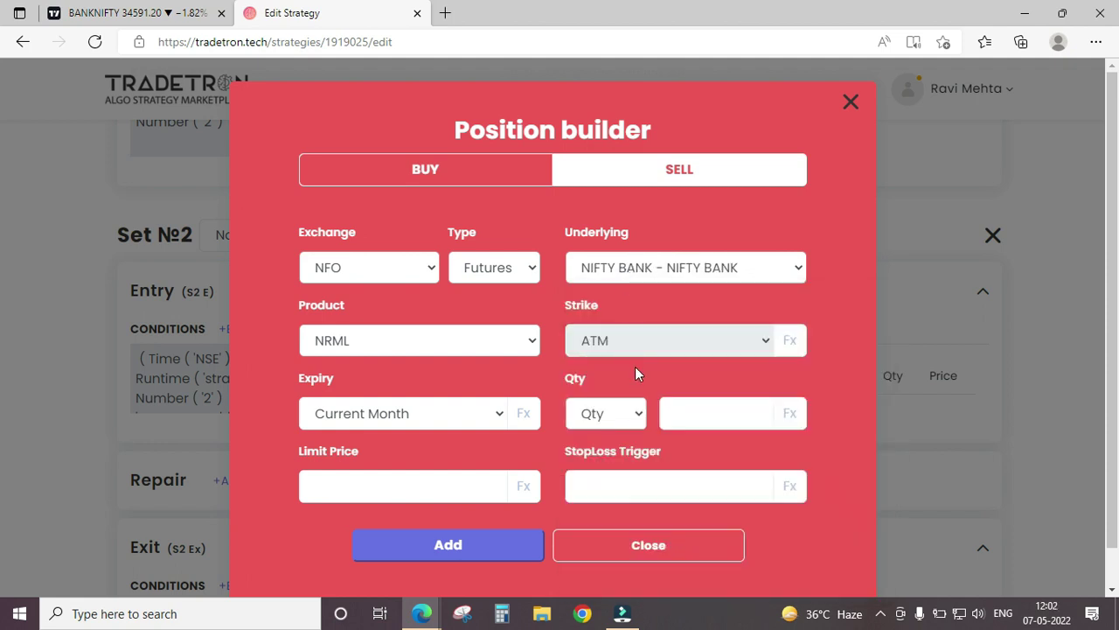
Set the sell position's quantity to 1 in lots, add it to the entry and close the position builder
{"action": "left_click", "coordinate": [625, 416]}
{"action": "left_click", "coordinate": [601, 485]}
{"action": "left_click", "coordinate": [672, 419]}
{"action": "type", "text": "1"}
{"action": "left_click", "coordinate": [503, 544]}
{"action": "left_click", "coordinate": [616, 544]}
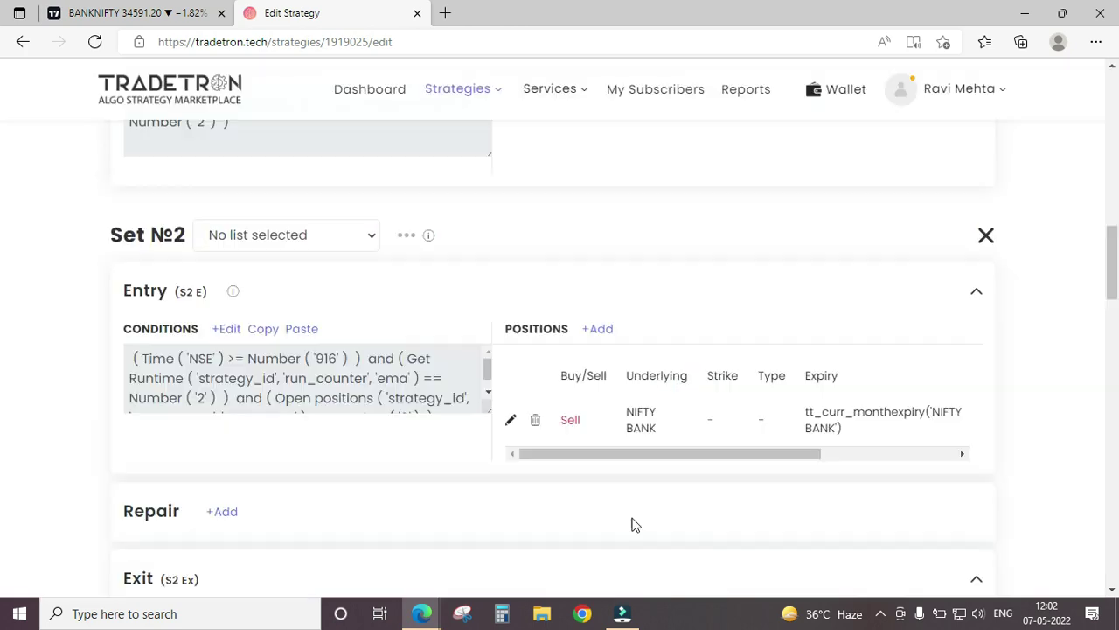
Copy the exit condition of Set №1
{"action": "scroll", "coordinate": [584, 436], "scroll_direction": "down", "scroll_amount": 1}
{"action": "scroll", "coordinate": [562, 464], "scroll_direction": "up", "scroll_amount": 2}
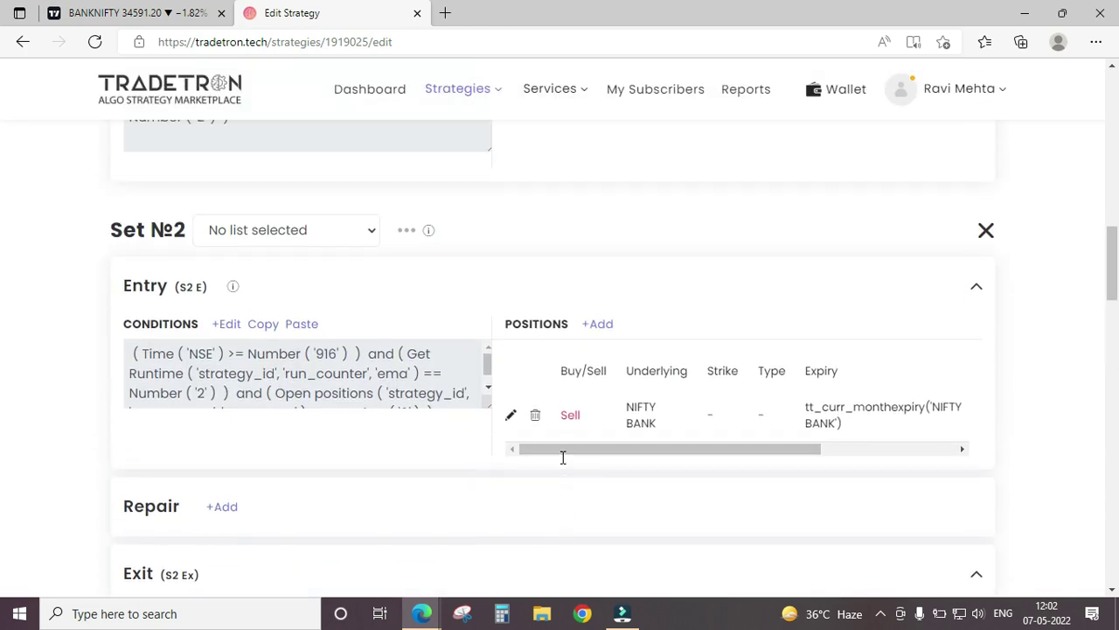
{"action": "left_click", "coordinate": [261, 154]}
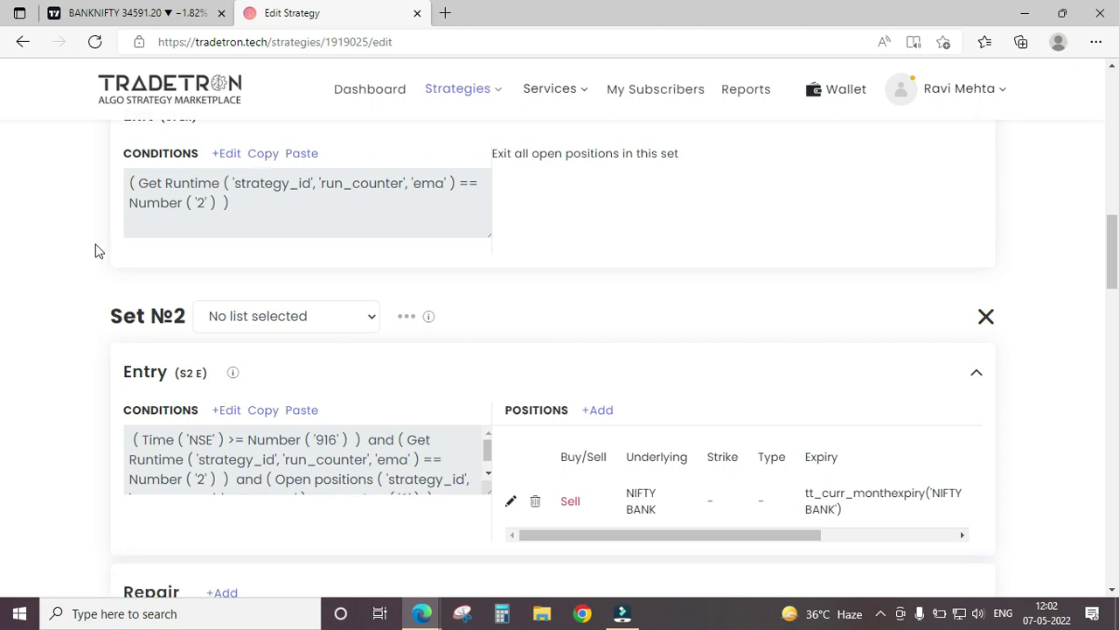
Paste the copied exit condition into the exit conditions of Set №2
{"action": "scroll", "coordinate": [78, 267], "scroll_direction": "down", "scroll_amount": 3}
{"action": "left_click", "coordinate": [308, 378]}
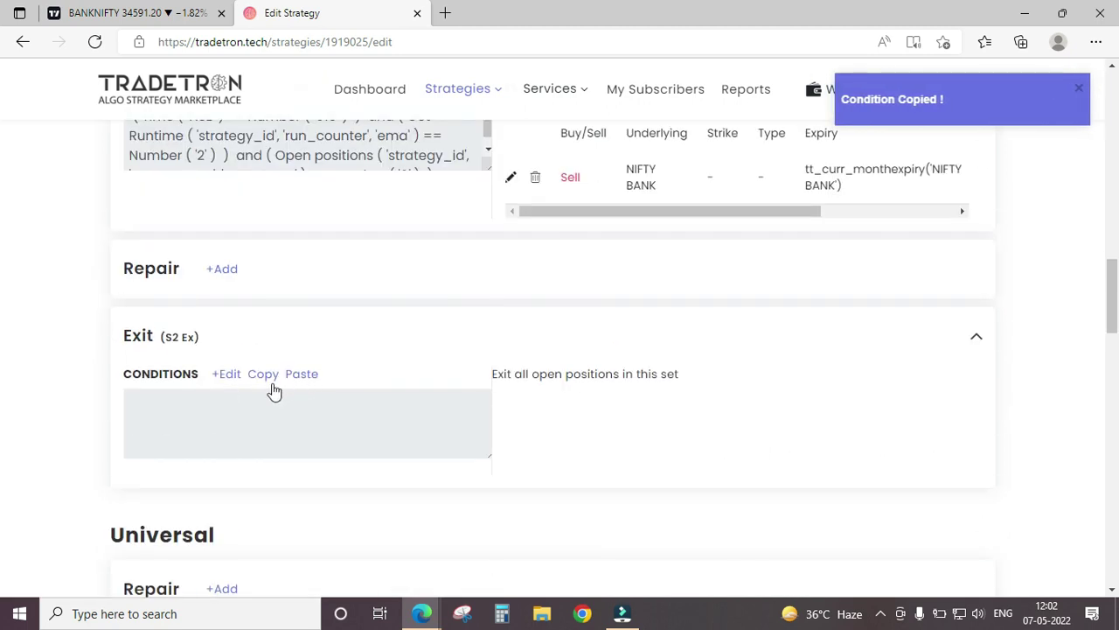
{"action": "scroll", "coordinate": [245, 329], "scroll_direction": "up", "scroll_amount": 1}
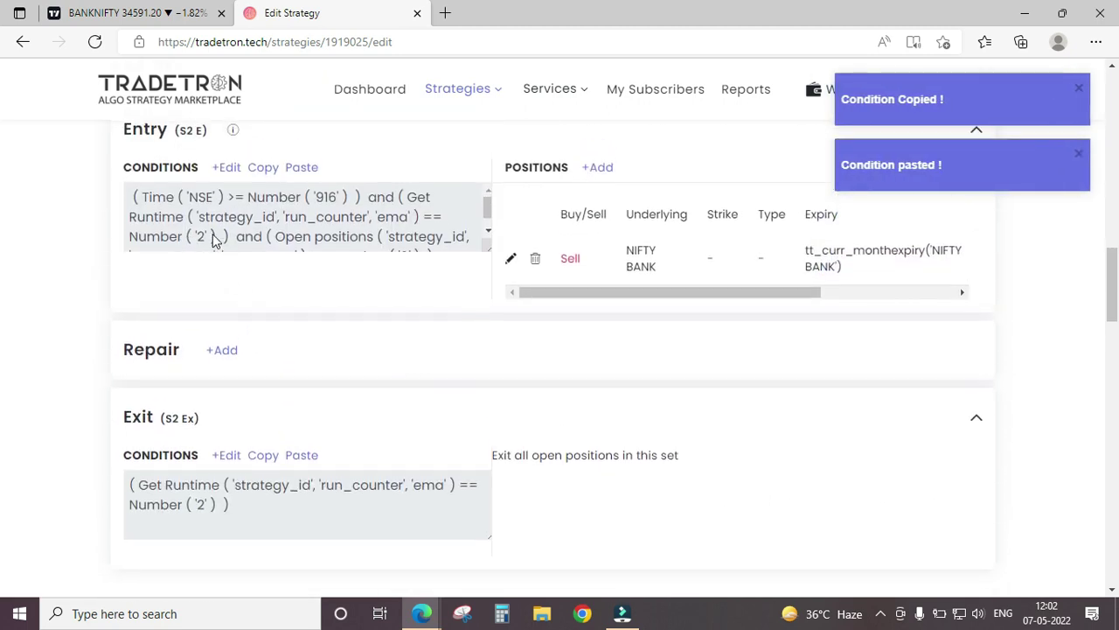
Change the Number compared with Get Runtime ema to 1 in the Set №2 exit condition, submit and close the builder
{"action": "left_click", "coordinate": [225, 456]}
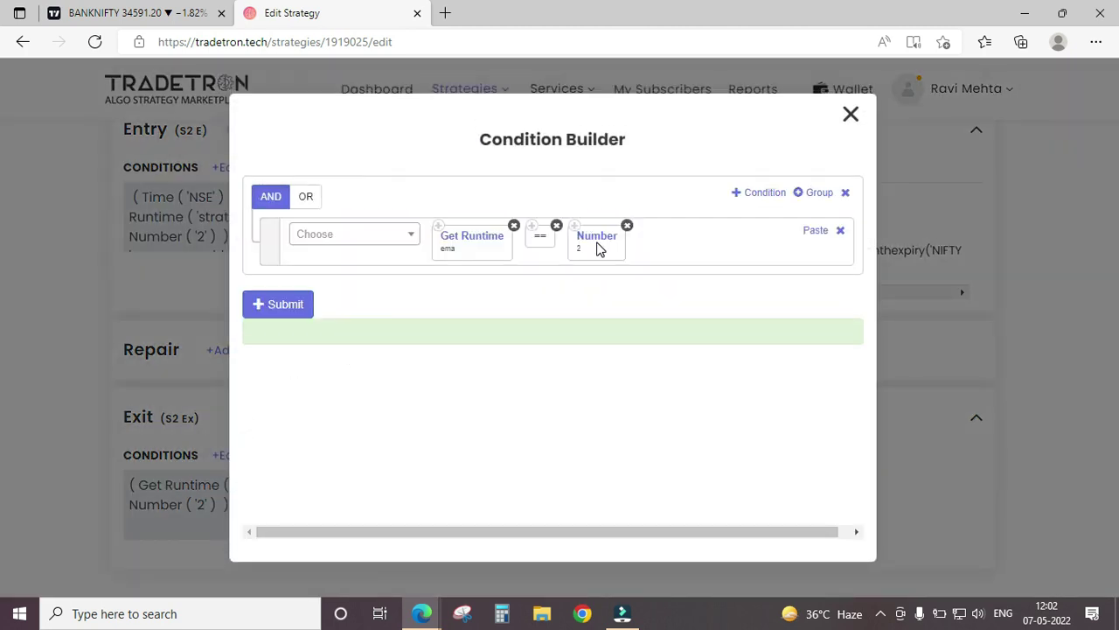
{"action": "left_click", "coordinate": [592, 238]}
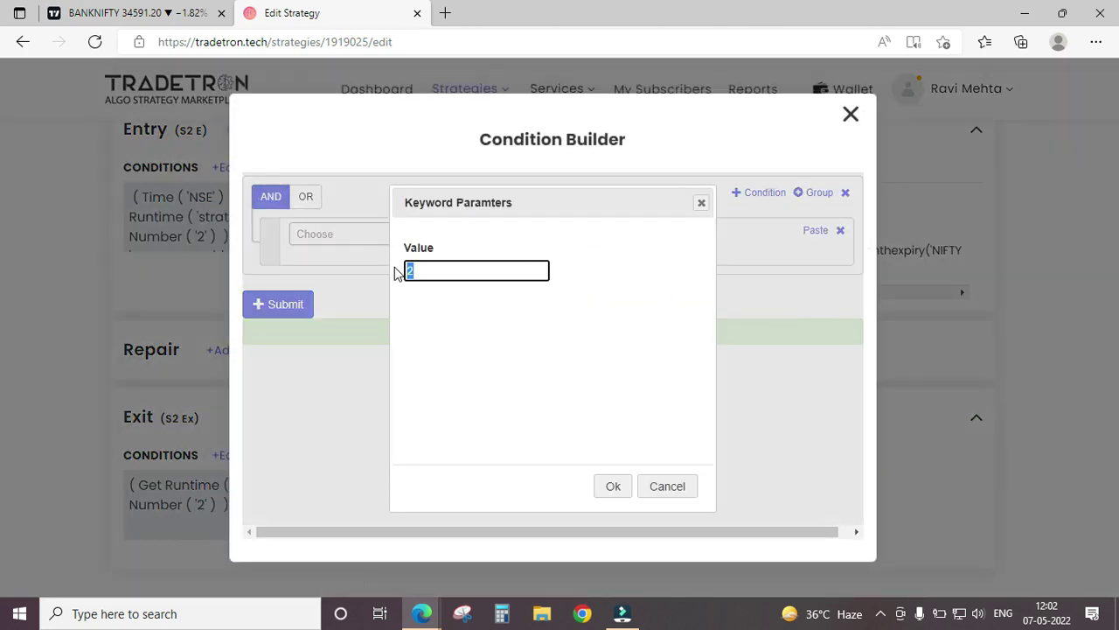
{"action": "type", "text": "1"}
{"action": "key", "text": "Tab"}
{"action": "key", "text": "Return"}
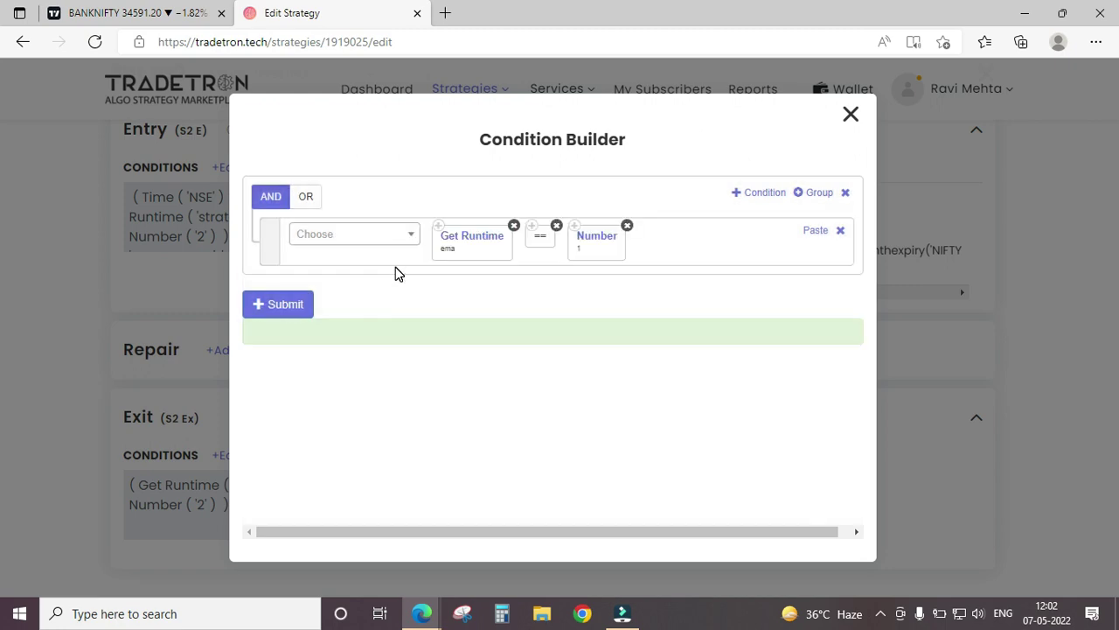
{"action": "left_click", "coordinate": [297, 293]}
{"action": "left_click", "coordinate": [850, 115]}
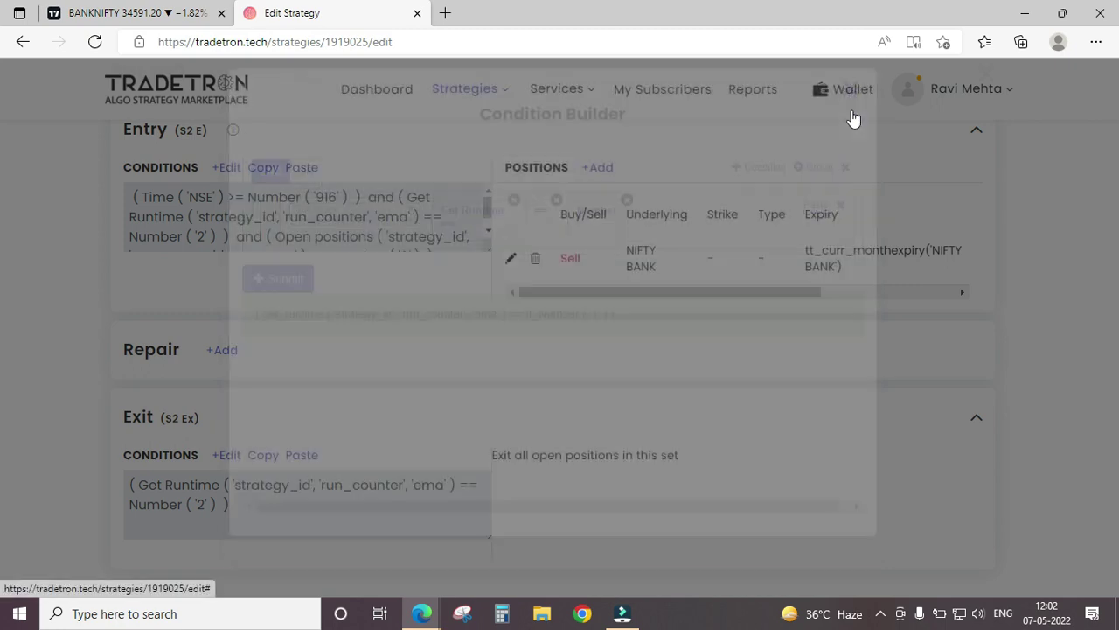
Review the entry and exit conditions of Set №1 and Set №2 and the Universal section below them
{"action": "scroll", "coordinate": [629, 354], "scroll_direction": "up", "scroll_amount": 5}
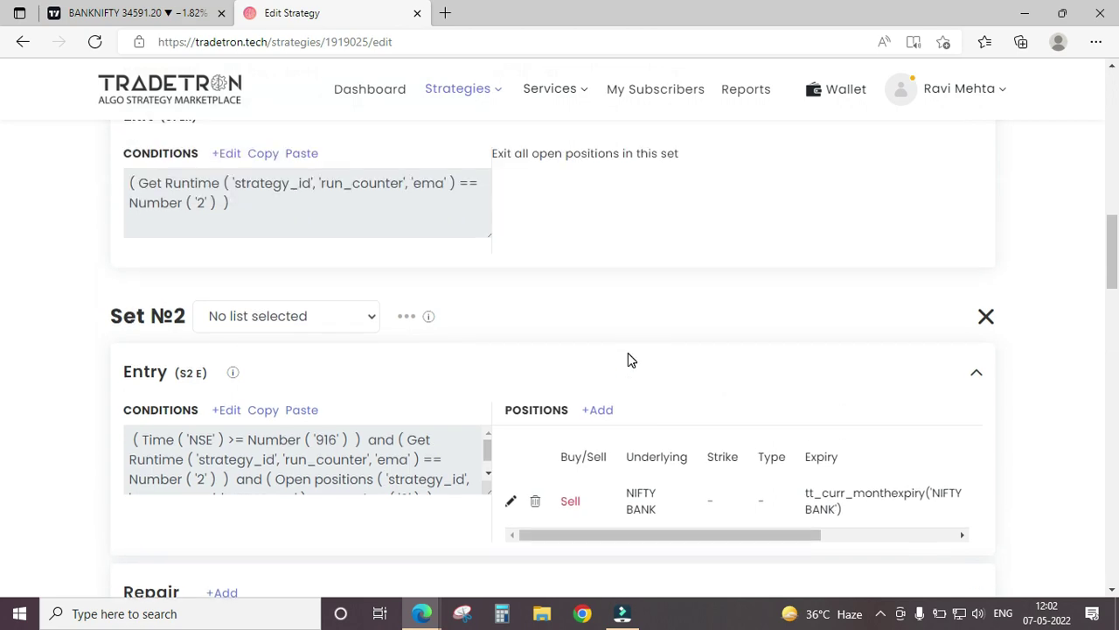
{"action": "scroll", "coordinate": [628, 354], "scroll_direction": "up", "scroll_amount": 2}
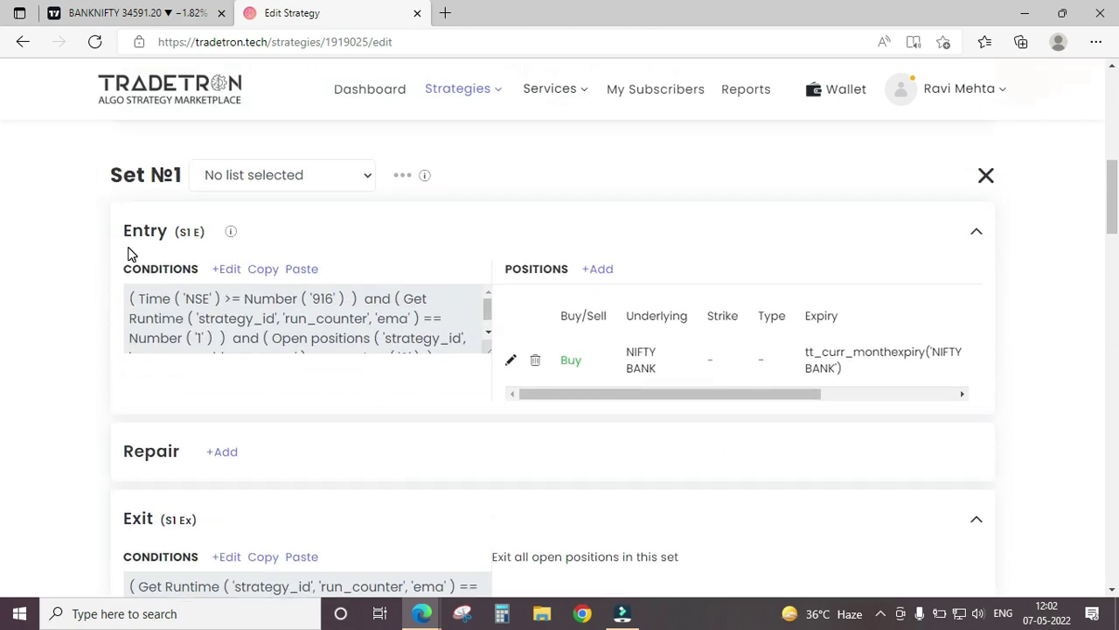
{"action": "scroll", "coordinate": [628, 393], "scroll_direction": "down", "scroll_amount": 8}
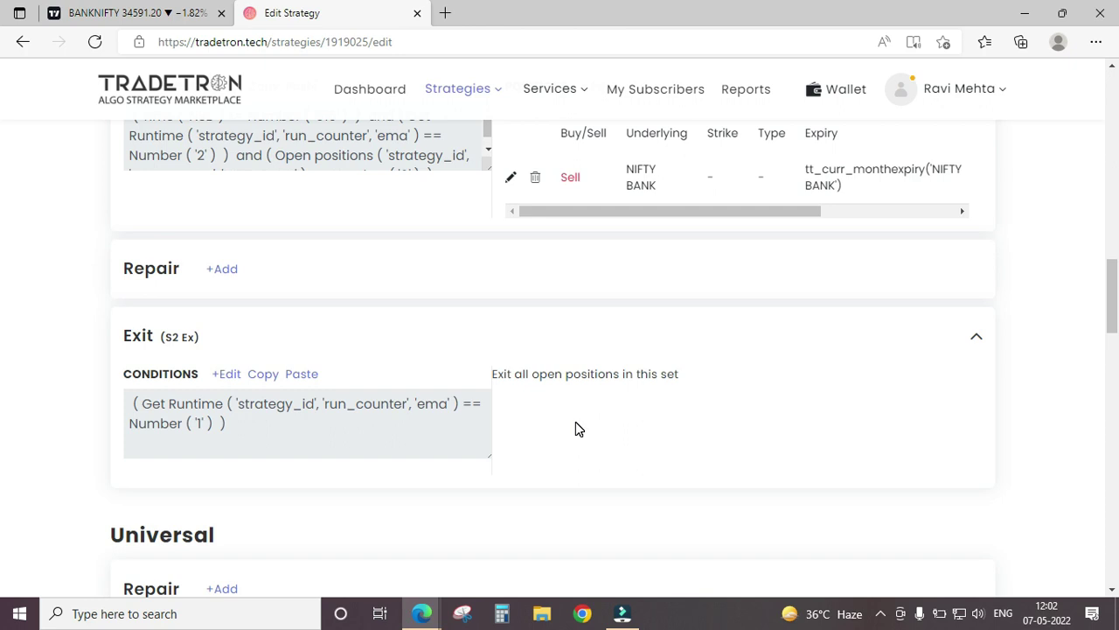
{"action": "scroll", "coordinate": [575, 429], "scroll_direction": "down", "scroll_amount": 3}
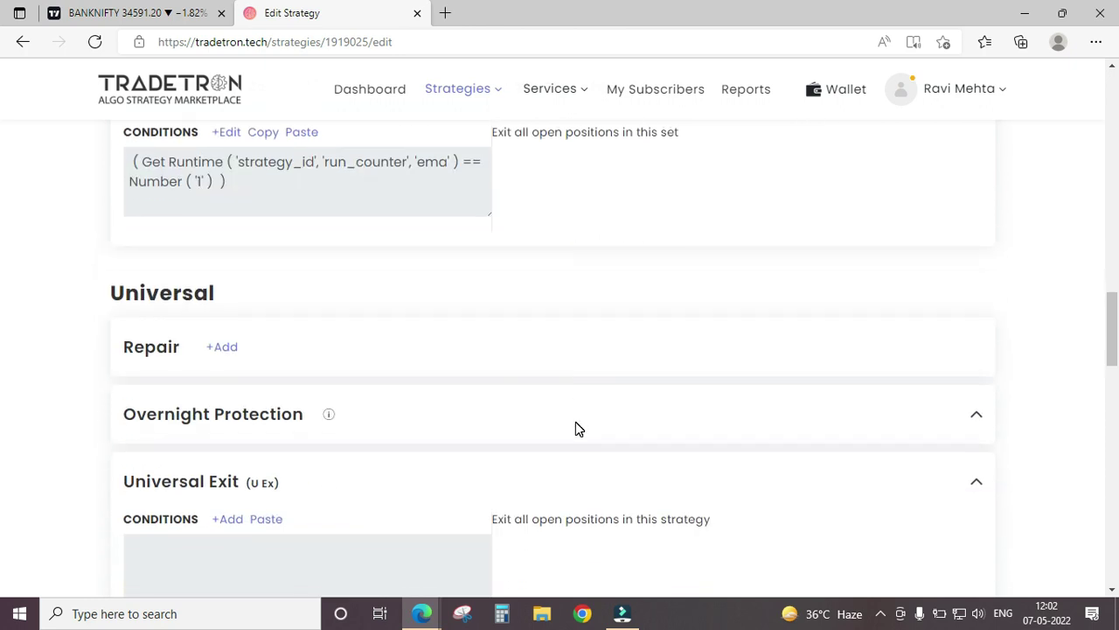
{"action": "scroll", "coordinate": [562, 412], "scroll_direction": "down", "scroll_amount": 1}
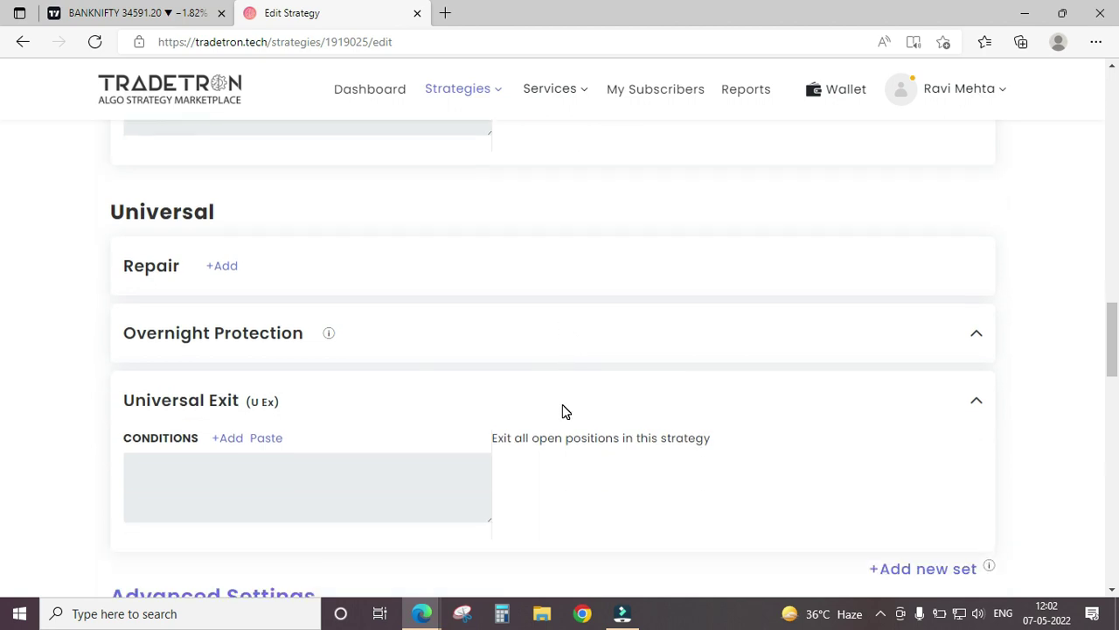
{"action": "scroll", "coordinate": [562, 412], "scroll_direction": "up", "scroll_amount": 1}
{"action": "scroll", "coordinate": [533, 404], "scroll_direction": "down", "scroll_amount": 2}
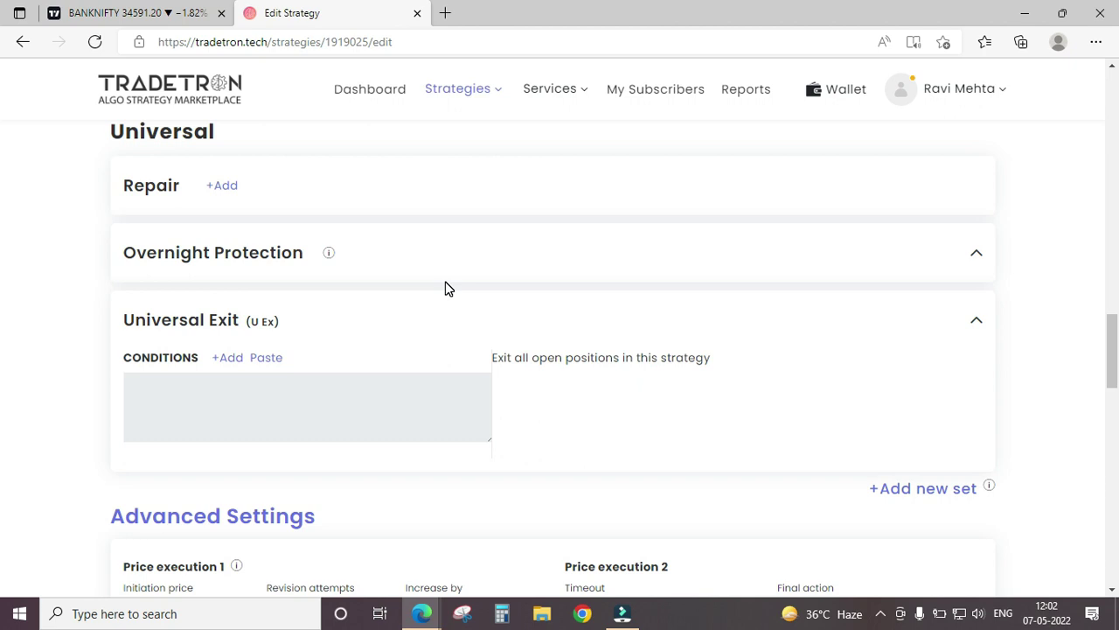
{"action": "scroll", "coordinate": [283, 313], "scroll_direction": "down", "scroll_amount": 1}
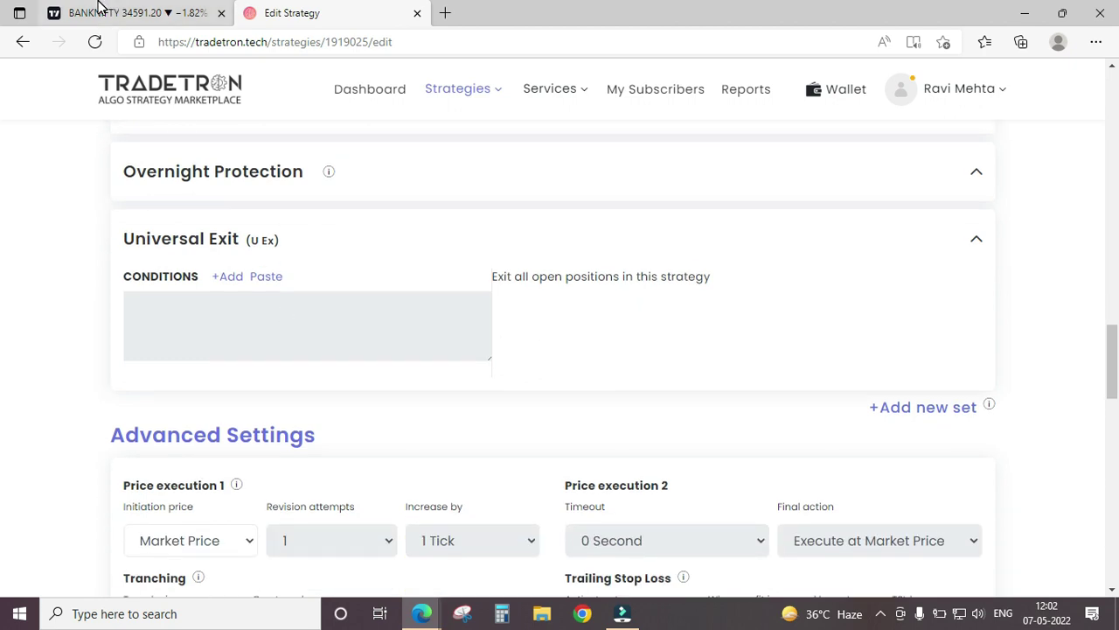
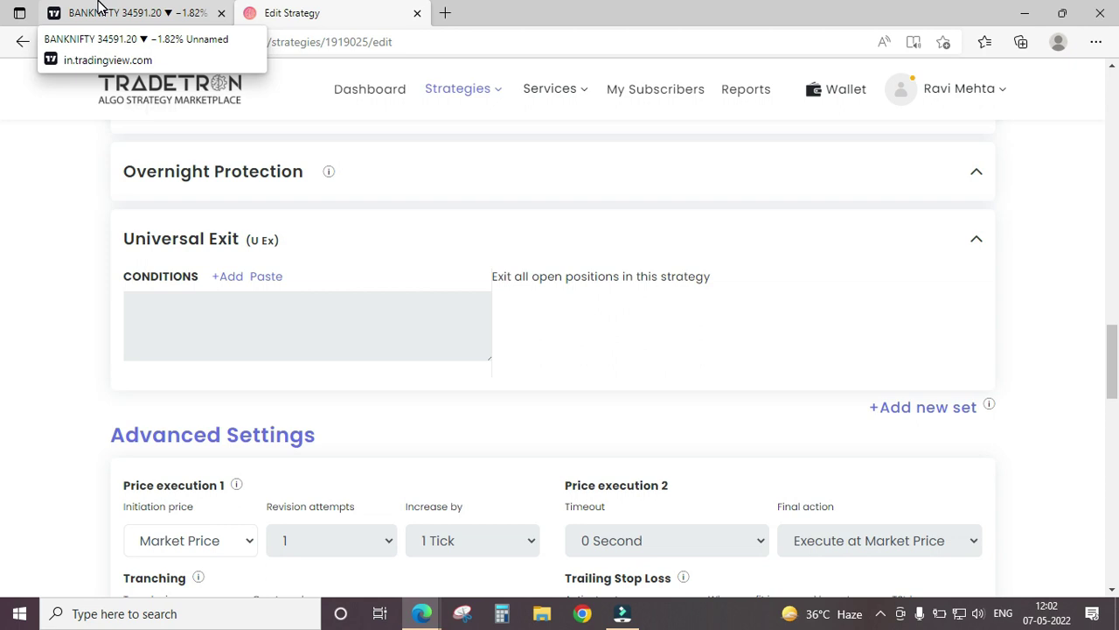
Start a Universal Exit condition with the Time keyword on exchange NSE followed by the >= operator
{"action": "left_click", "coordinate": [232, 278]}
{"action": "left_click", "coordinate": [398, 227]}
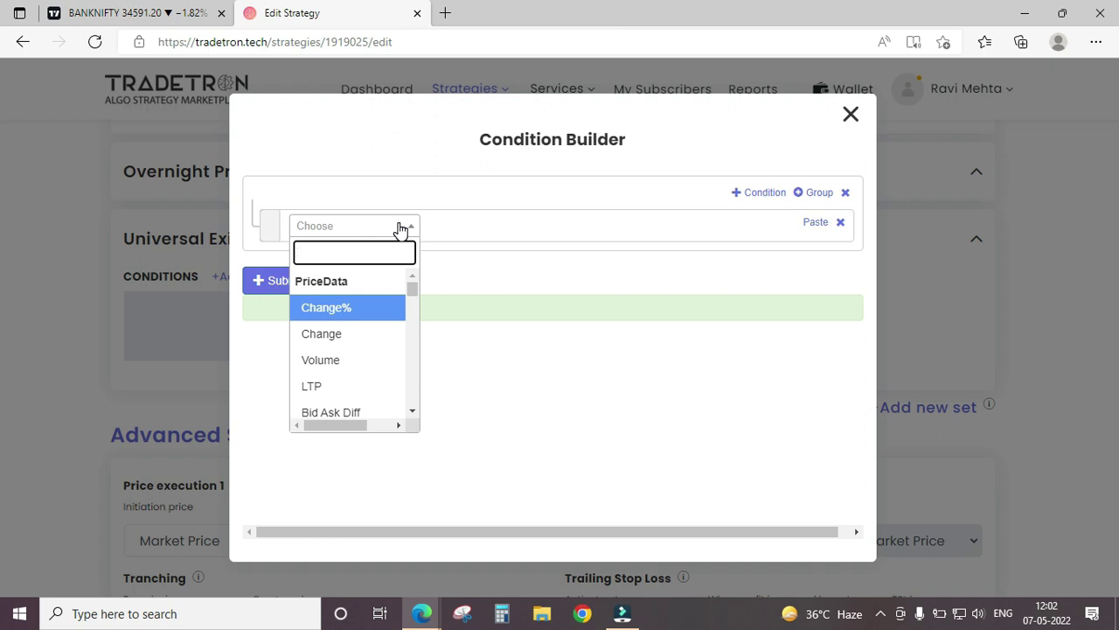
{"action": "type", "text": "time"}
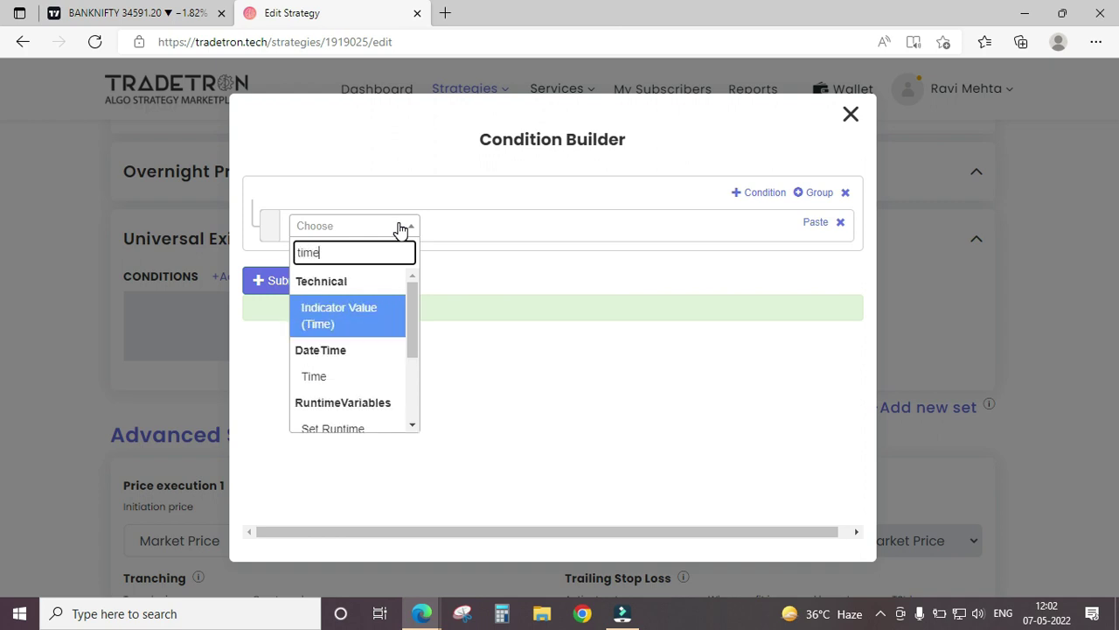
{"action": "key", "text": "Return"}
{"action": "key", "text": "Return"}
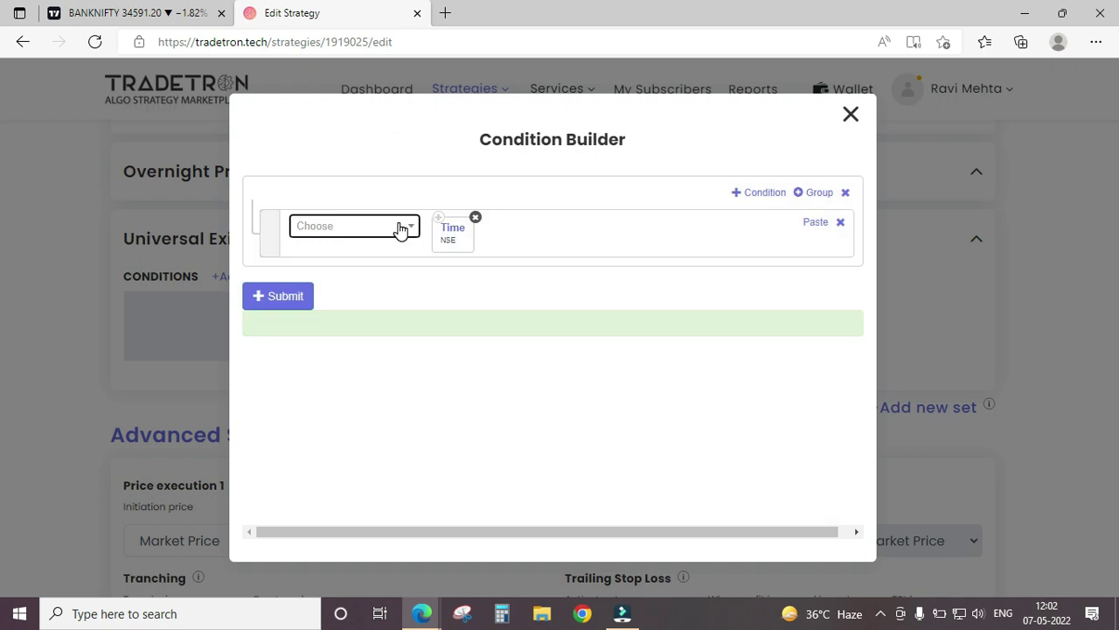
{"action": "left_click", "coordinate": [398, 227]}
{"action": "type", "text": ">"}
{"action": "key", "text": "Down"}
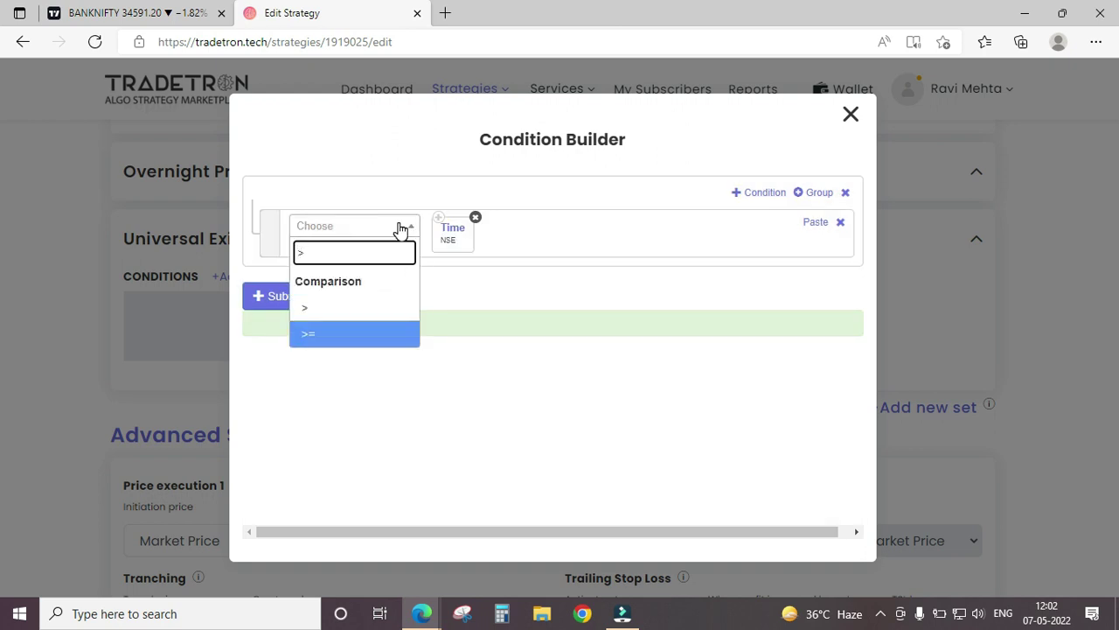
{"action": "key", "text": "Return"}
Complete the Time condition with the Number keyword set to 1520
{"action": "left_click", "coordinate": [398, 227]}
{"action": "type", "text": "num"}
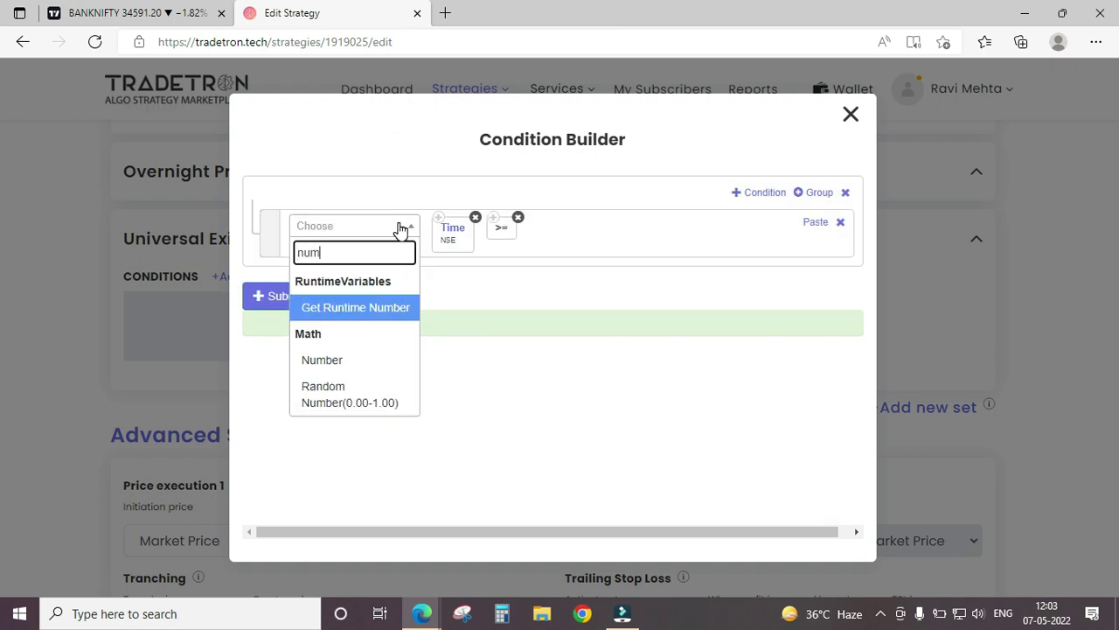
{"action": "key", "text": "Down"}
{"action": "key", "text": "Return"}
{"action": "type", "text": "1520"}
{"action": "key", "text": "Tab"}
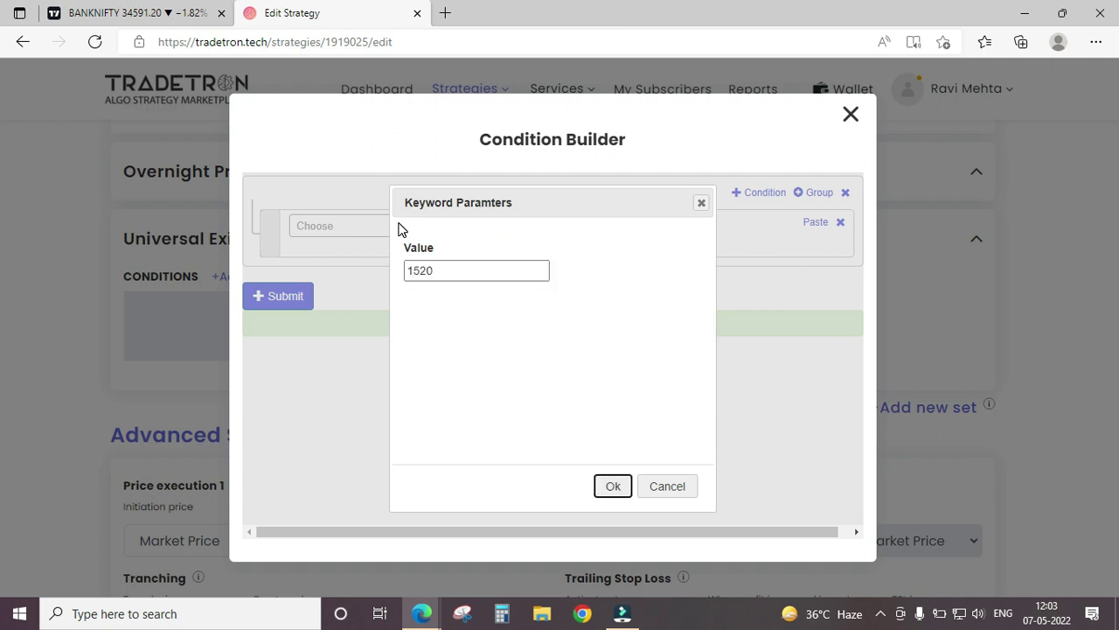
{"action": "key", "text": "Return"}
Add a second Universal Exit condition beginning with the Today keyword on exchange NSE and the == operator
{"action": "left_click", "coordinate": [757, 194]}
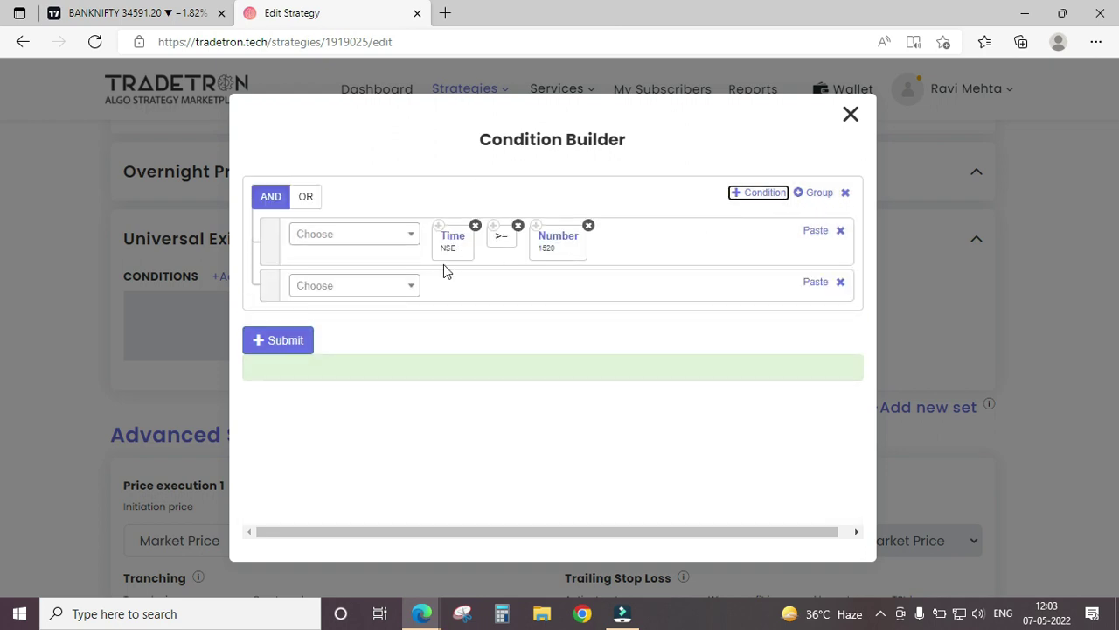
{"action": "left_click", "coordinate": [409, 289]}
{"action": "type", "text": "c"}
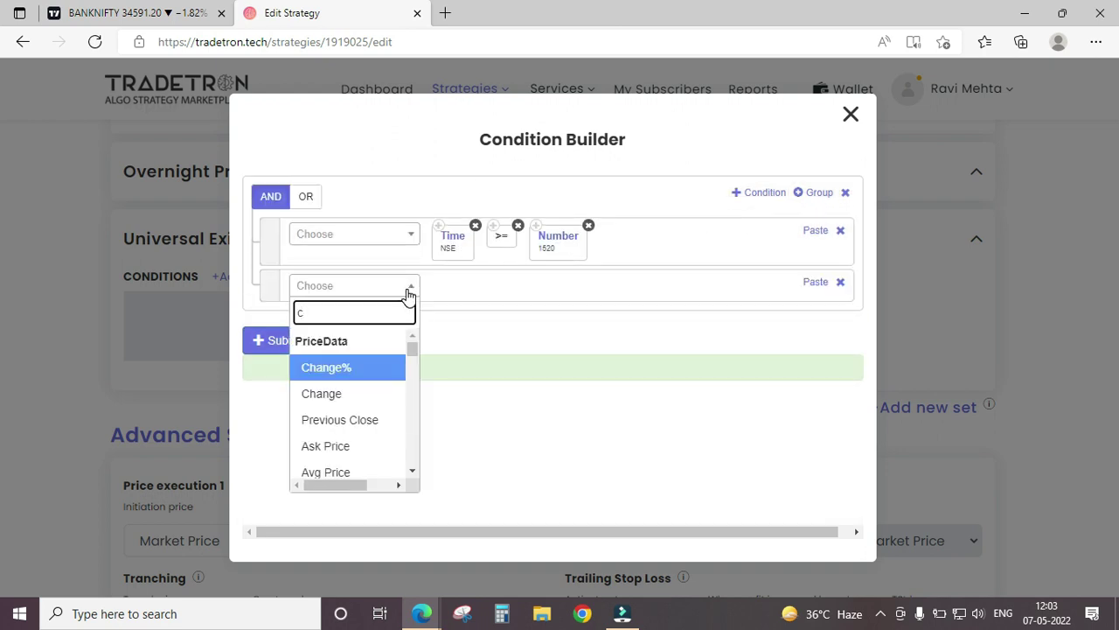
{"action": "key", "text": "BackSpace"}
{"action": "type", "text": "time"}
{"action": "key", "text": "Return"}
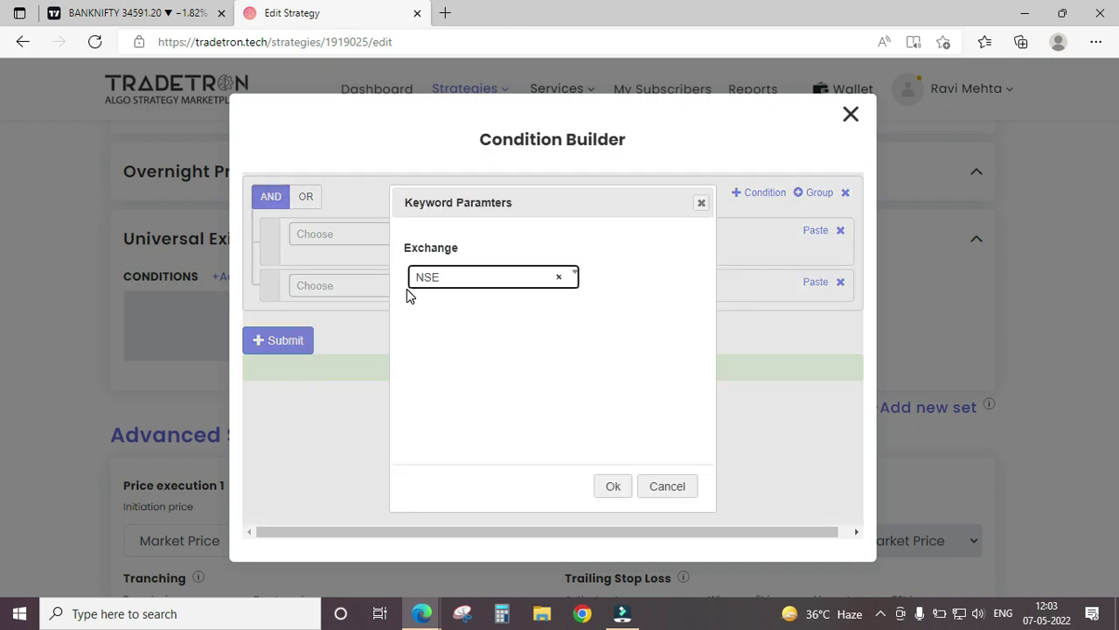
{"action": "key", "text": "Return"}
{"action": "left_click", "coordinate": [407, 292]}
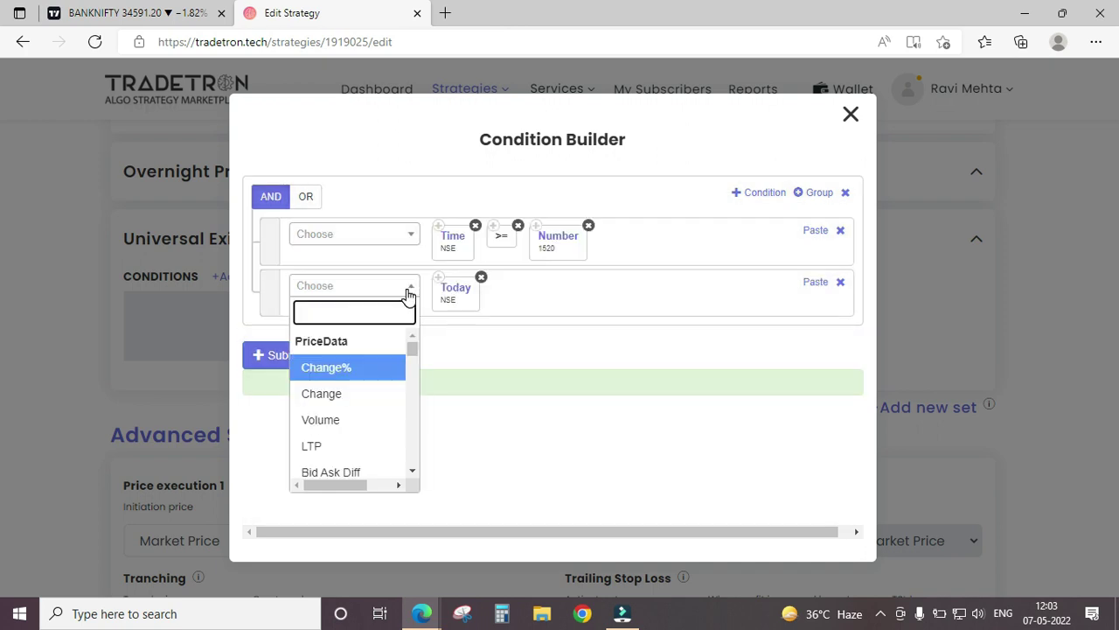
{"action": "type", "text": "="}
{"action": "key", "text": "Return"}
Complete the Today condition with Current Month Expiry for NIFTY BANK and Nth Expiry 0, submit and close the builder
{"action": "left_click", "coordinate": [408, 292]}
{"action": "type", "text": "cu"}
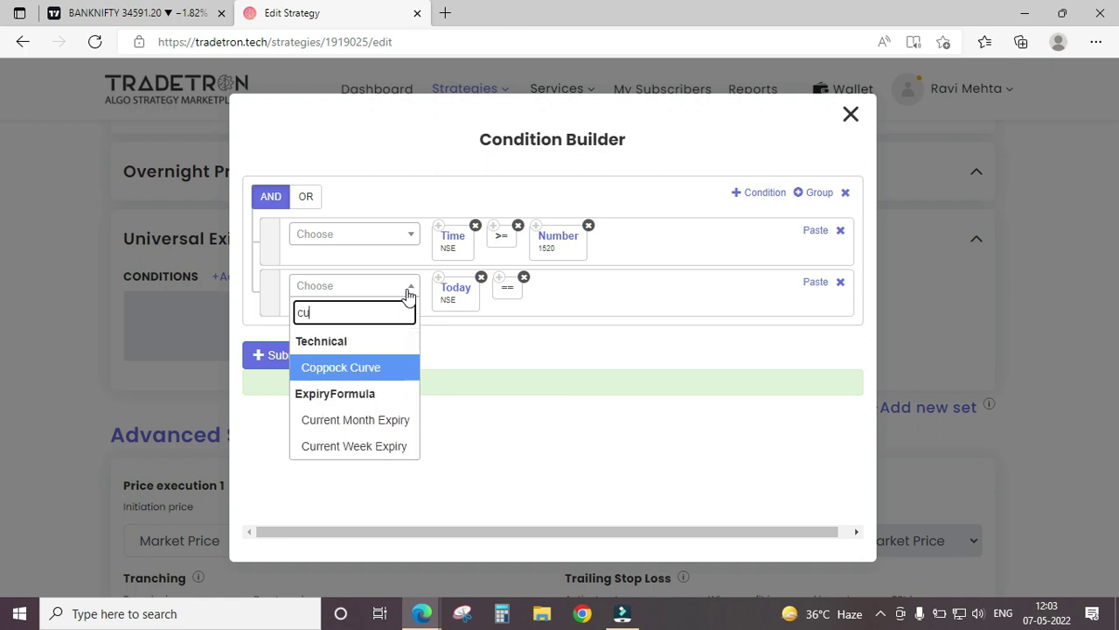
{"action": "key", "text": "Down"}
{"action": "key", "text": "Down"}
{"action": "key", "text": "Up"}
{"action": "key", "text": "Return"}
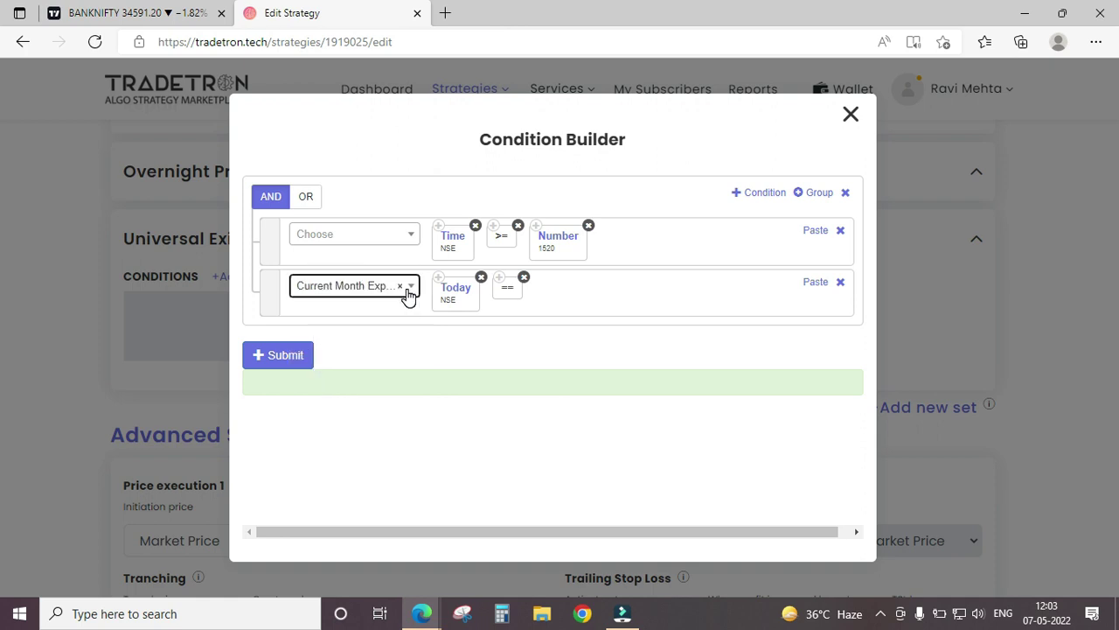
{"action": "left_click", "coordinate": [407, 292]}
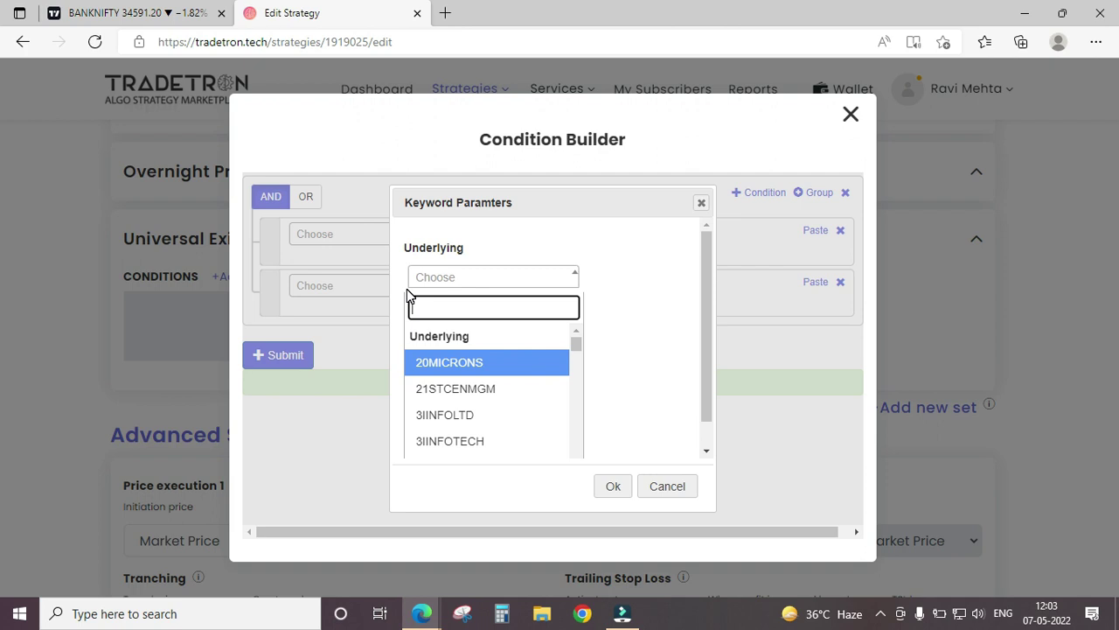
{"action": "type", "text": "nifty"}
{"action": "key", "text": "Return"}
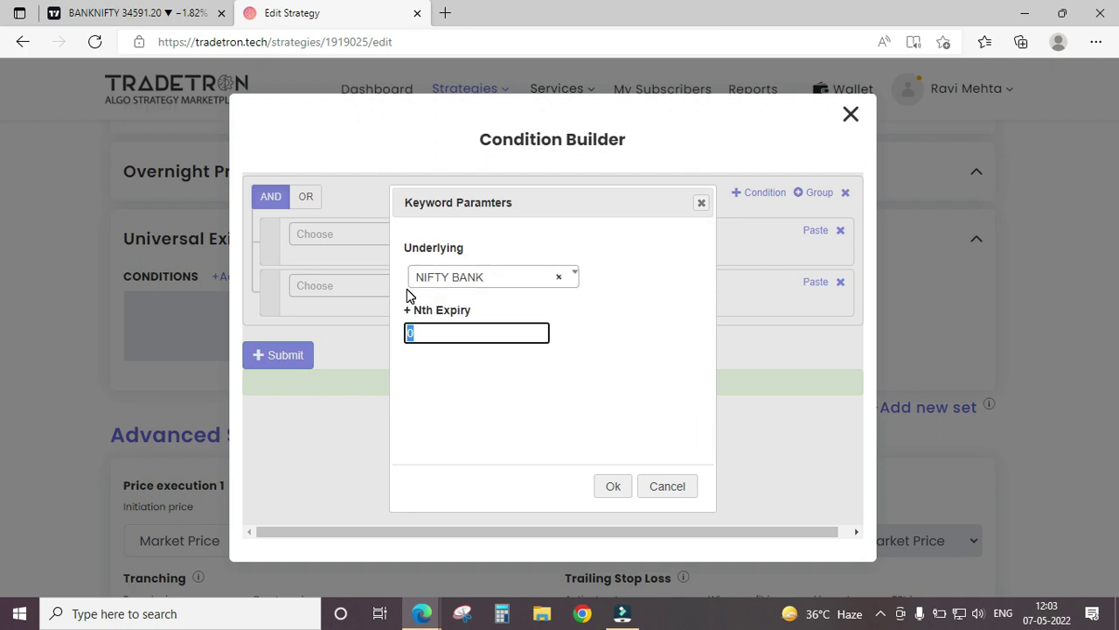
{"action": "key", "text": "Tab"}
{"action": "key", "text": "Return"}
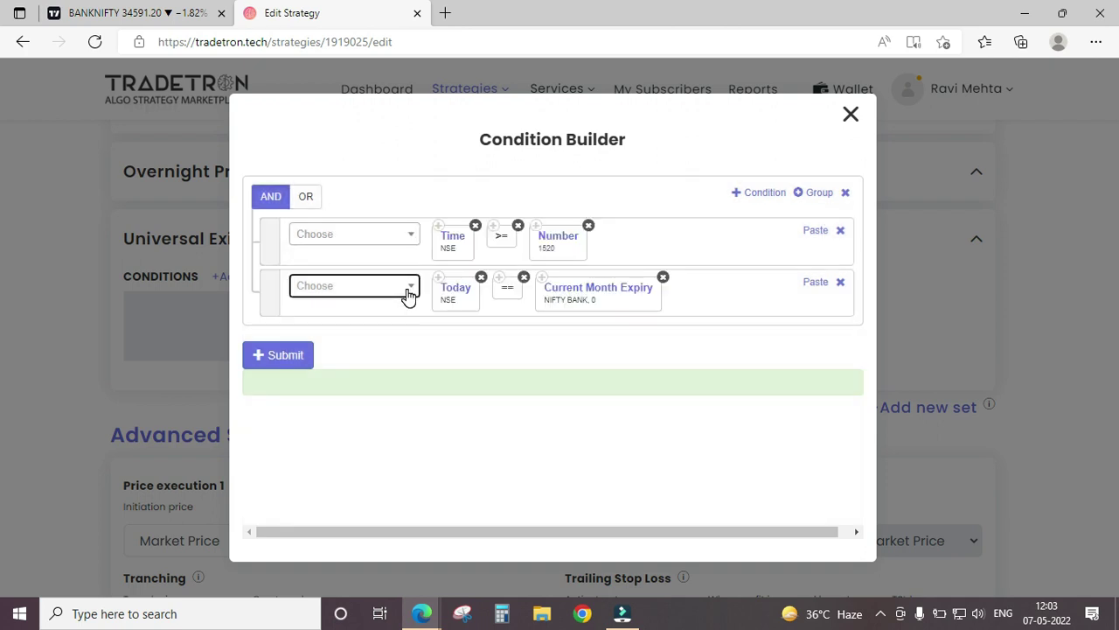
{"action": "left_click", "coordinate": [287, 355]}
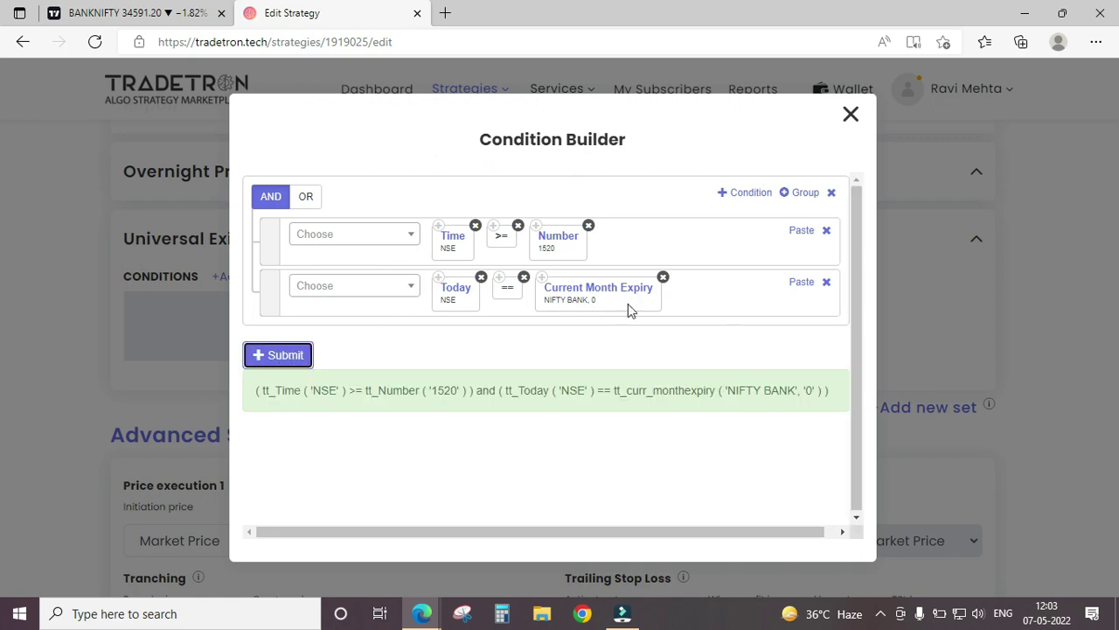
{"action": "left_click", "coordinate": [851, 114]}
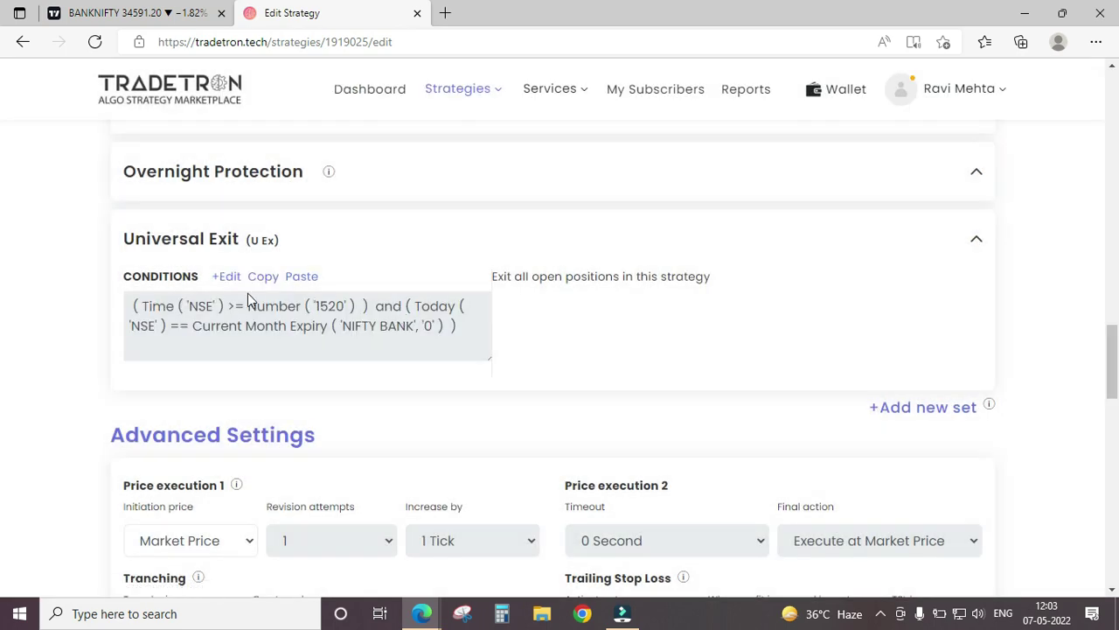
Set the strategy to reactivate on exit after 12 hours in the advanced settings
{"action": "scroll", "coordinate": [283, 368], "scroll_direction": "down", "scroll_amount": 5}
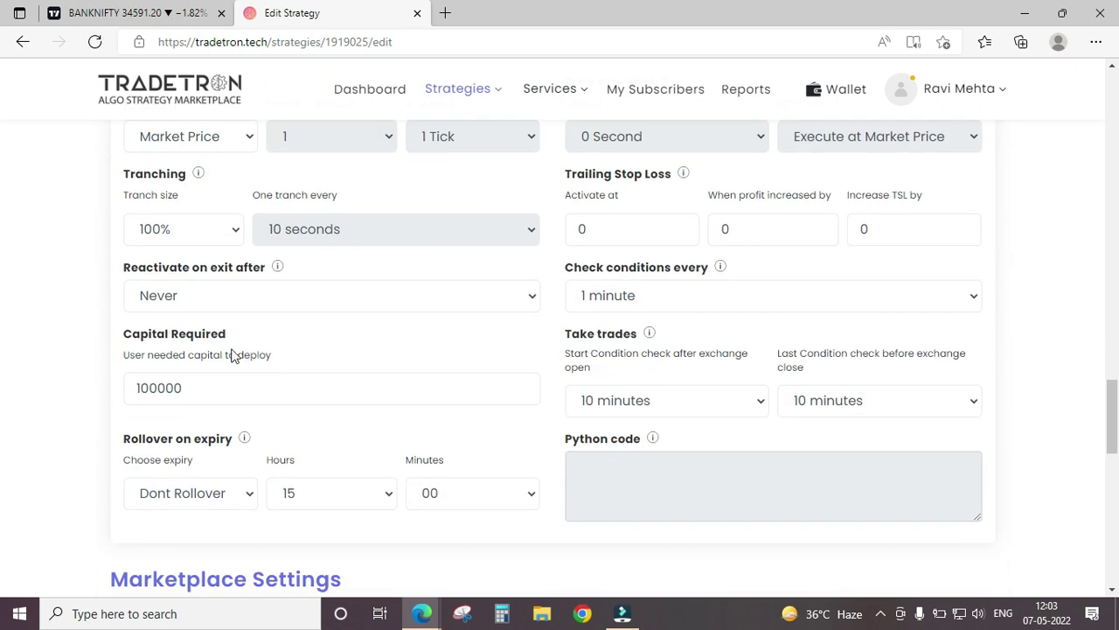
{"action": "left_click", "coordinate": [201, 303]}
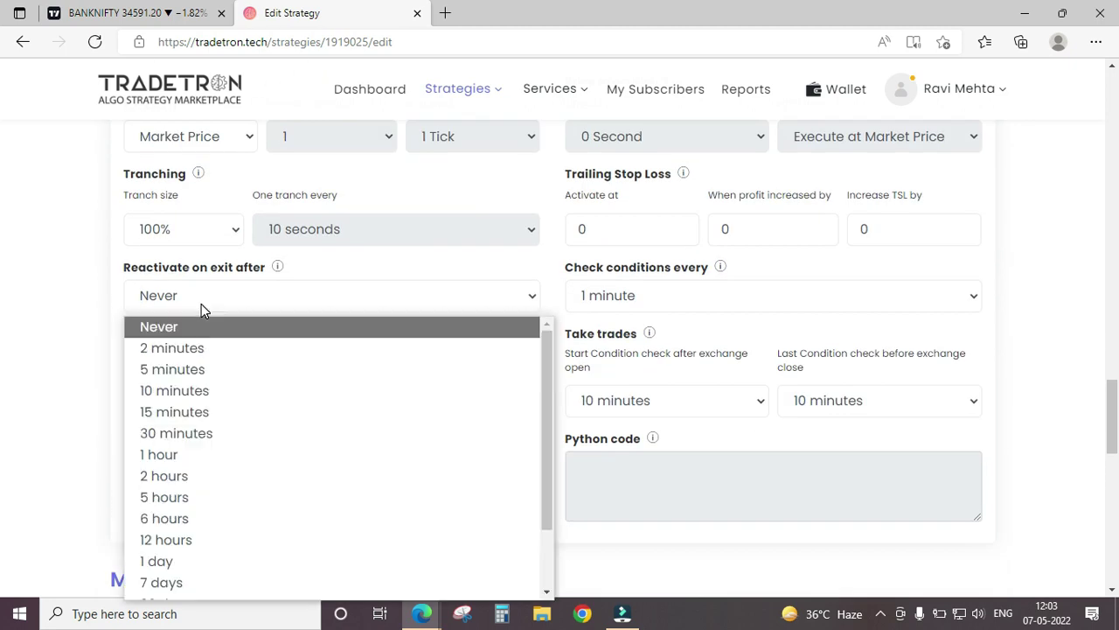
{"action": "left_click", "coordinate": [179, 540]}
Set the conditions to check continuously and the start condition check to 1 second after exchange open
{"action": "left_click", "coordinate": [608, 302]}
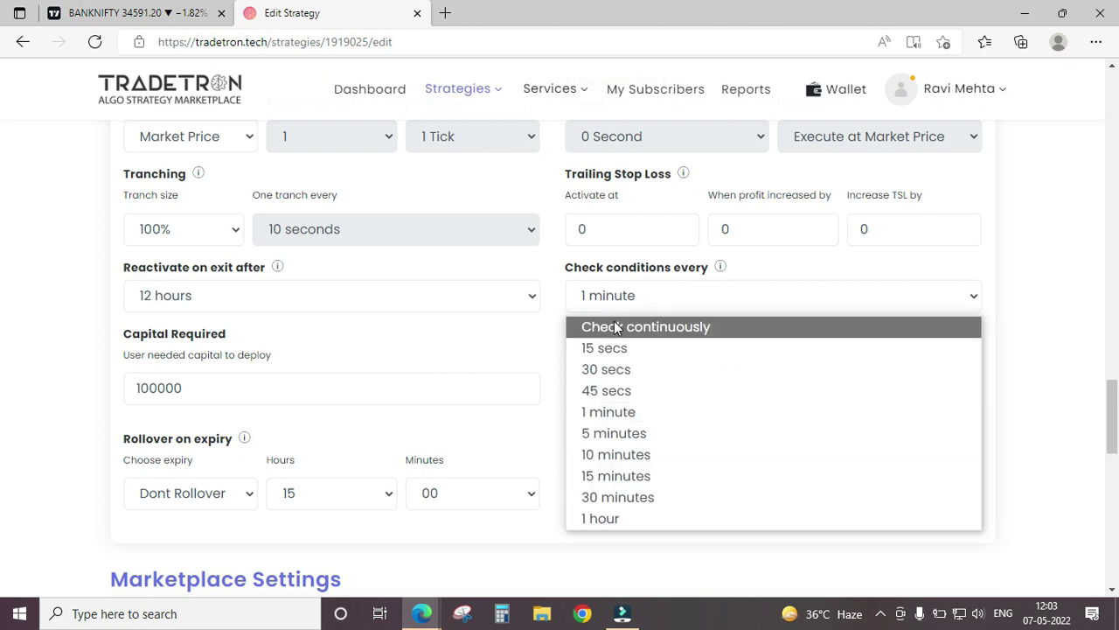
{"action": "left_click", "coordinate": [607, 325]}
{"action": "left_click", "coordinate": [624, 406]}
{"action": "left_click", "coordinate": [629, 202]}
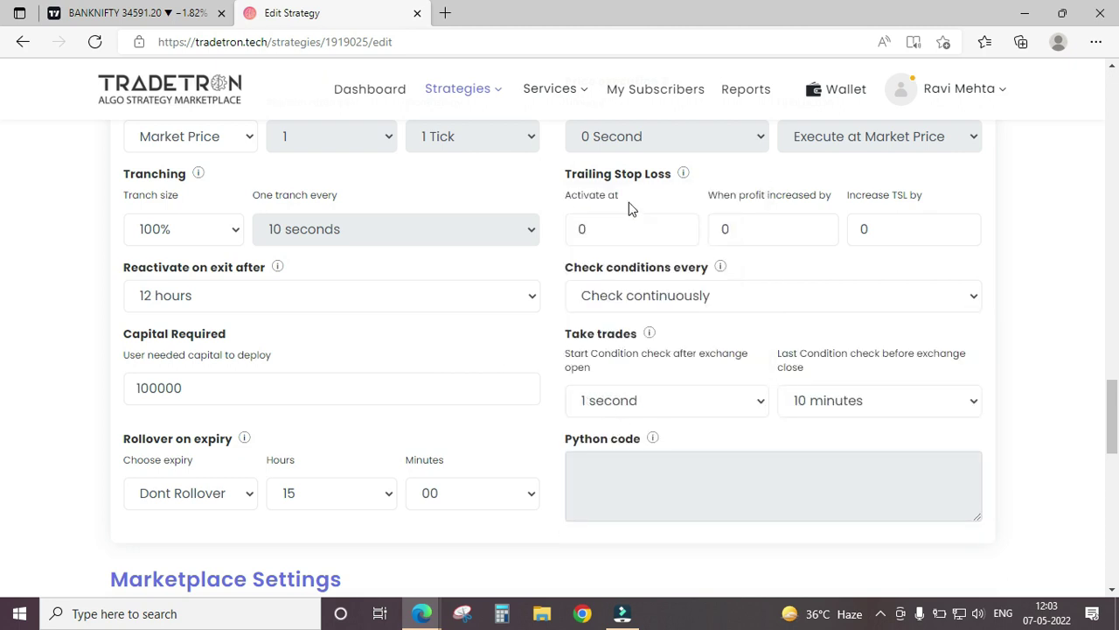
Set the last condition check before exchange close in the Take trades settings and save the updated strategy
{"action": "left_click", "coordinate": [842, 409]}
{"action": "left_click", "coordinate": [822, 429]}
{"action": "scroll", "coordinate": [533, 486], "scroll_direction": "down", "scroll_amount": 7}
{"action": "left_click", "coordinate": [552, 391]}
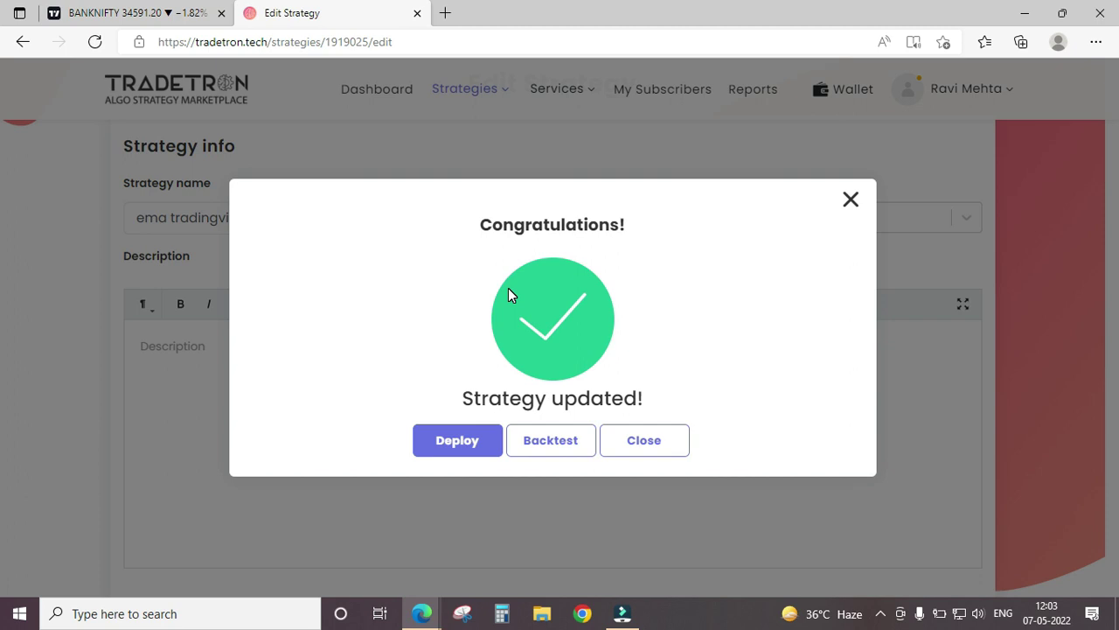
Switch to the TradingView BANKNIFTY chart and set its interval to 15 minutes
{"action": "left_click", "coordinate": [157, 13]}
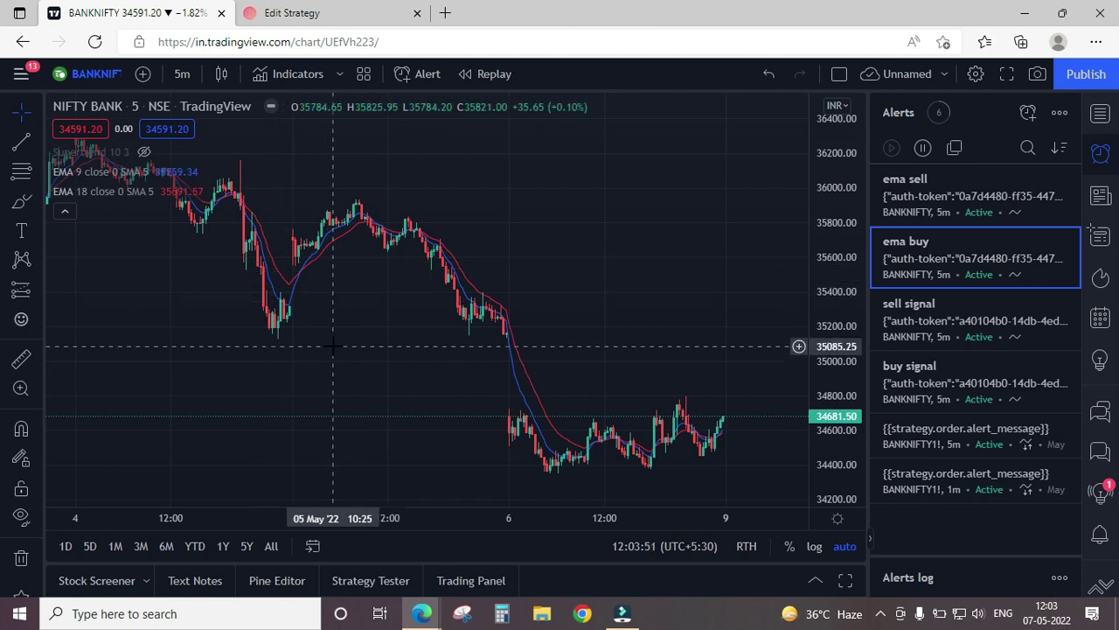
{"action": "scroll", "coordinate": [332, 346], "scroll_direction": "up", "scroll_amount": 3}
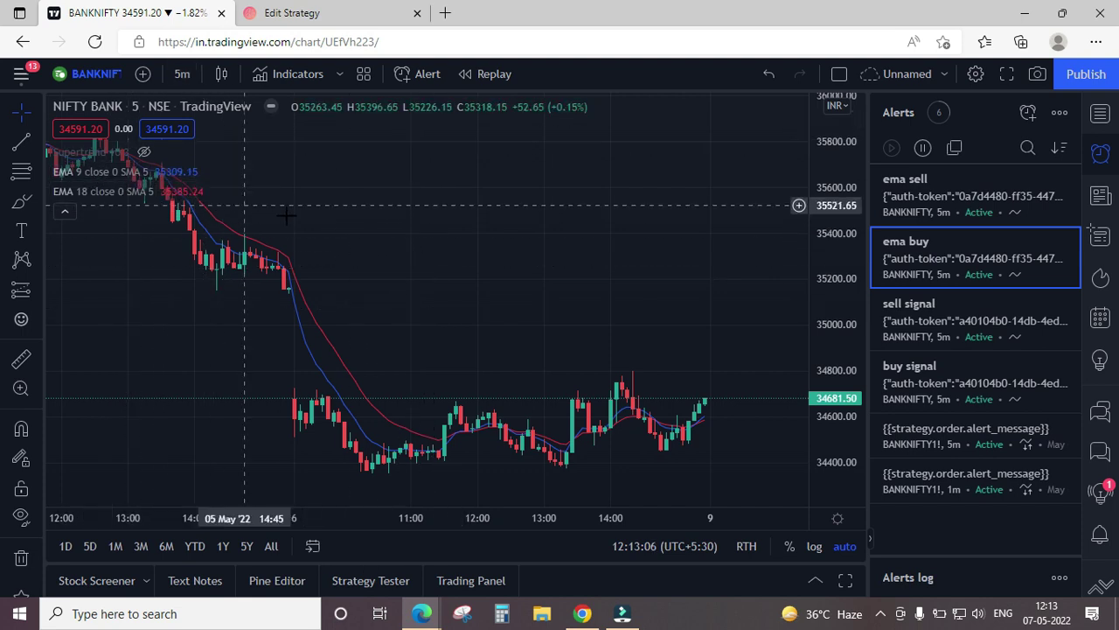
{"action": "left_click", "coordinate": [182, 77]}
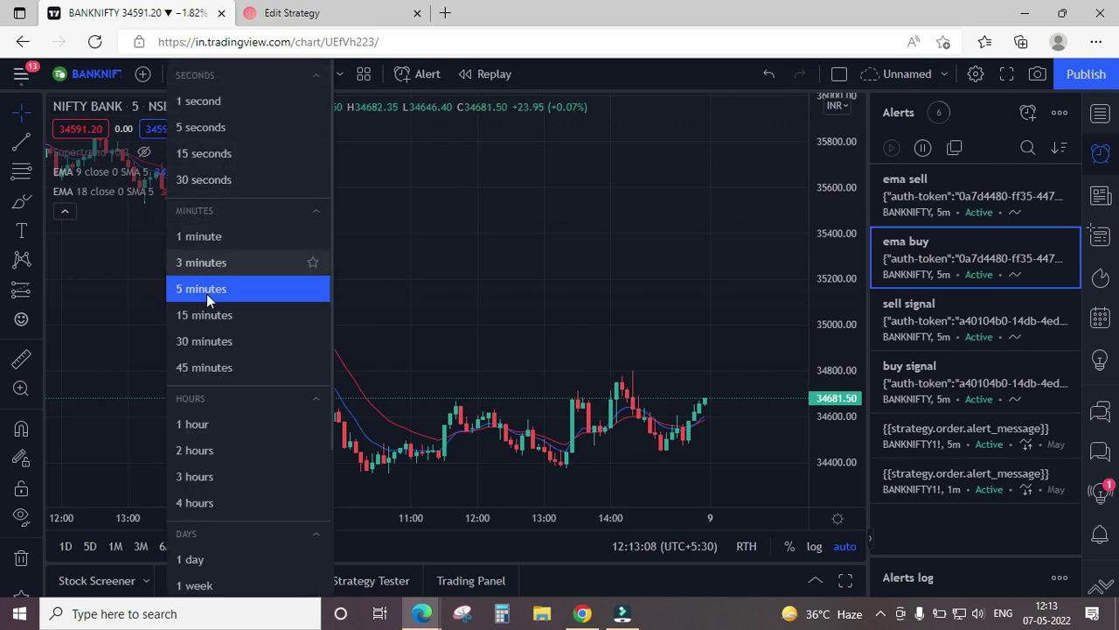
{"action": "left_click", "coordinate": [204, 317]}
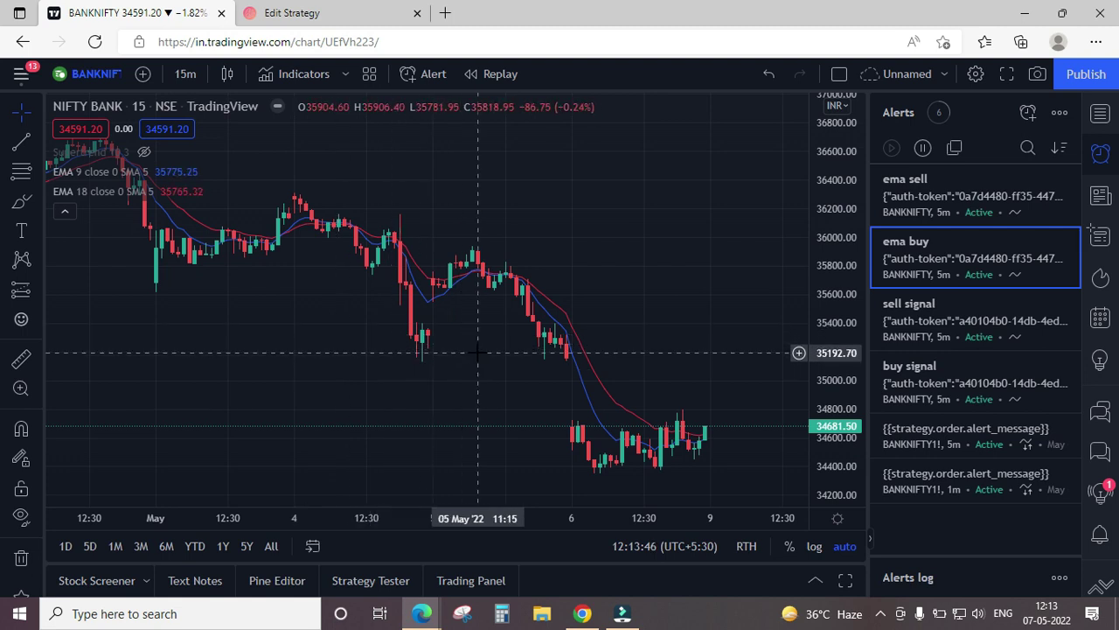
{"action": "scroll", "coordinate": [476, 352], "scroll_direction": "down", "scroll_amount": 2}
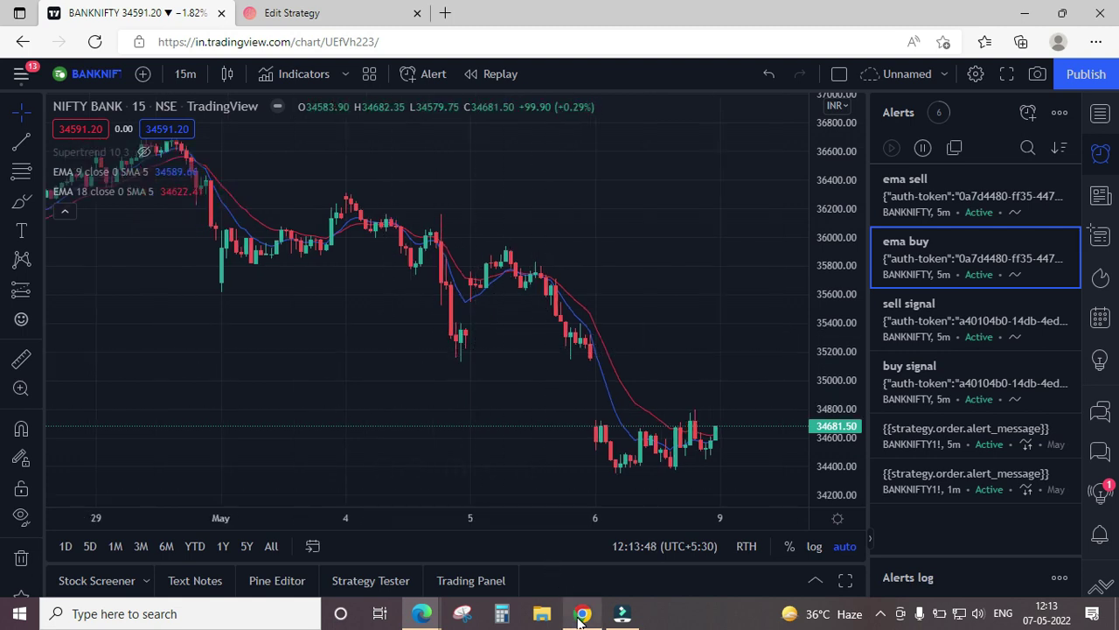
Switch to Telegram Web in Chrome and open the Google Sheets link posted today in the algo trading channel
{"action": "mouse_move", "coordinate": [584, 619]}
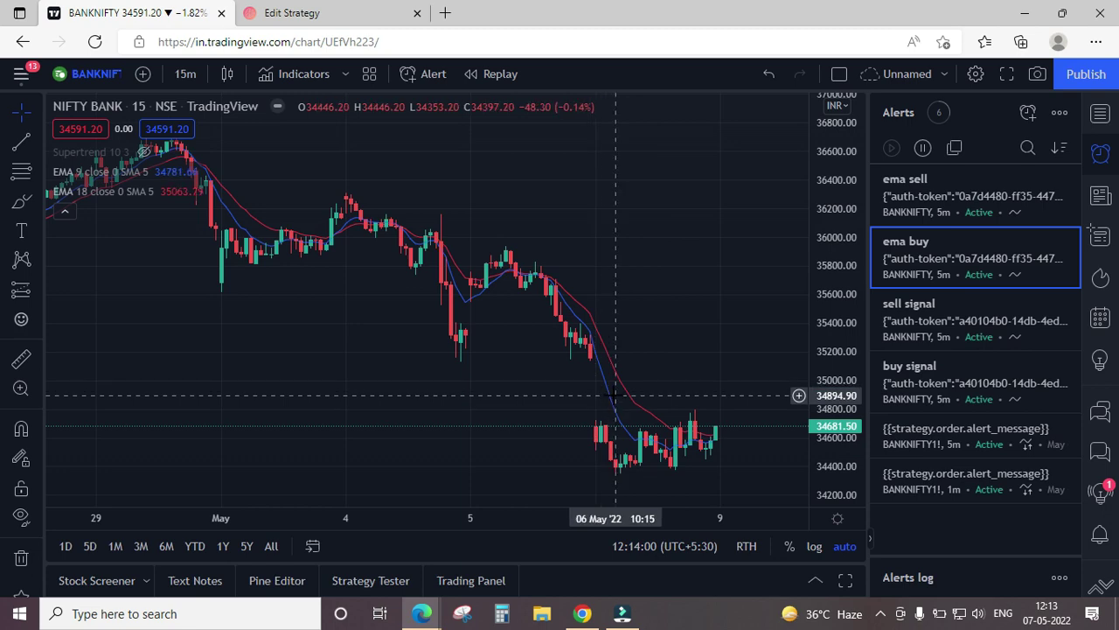
{"action": "left_click", "coordinate": [579, 615]}
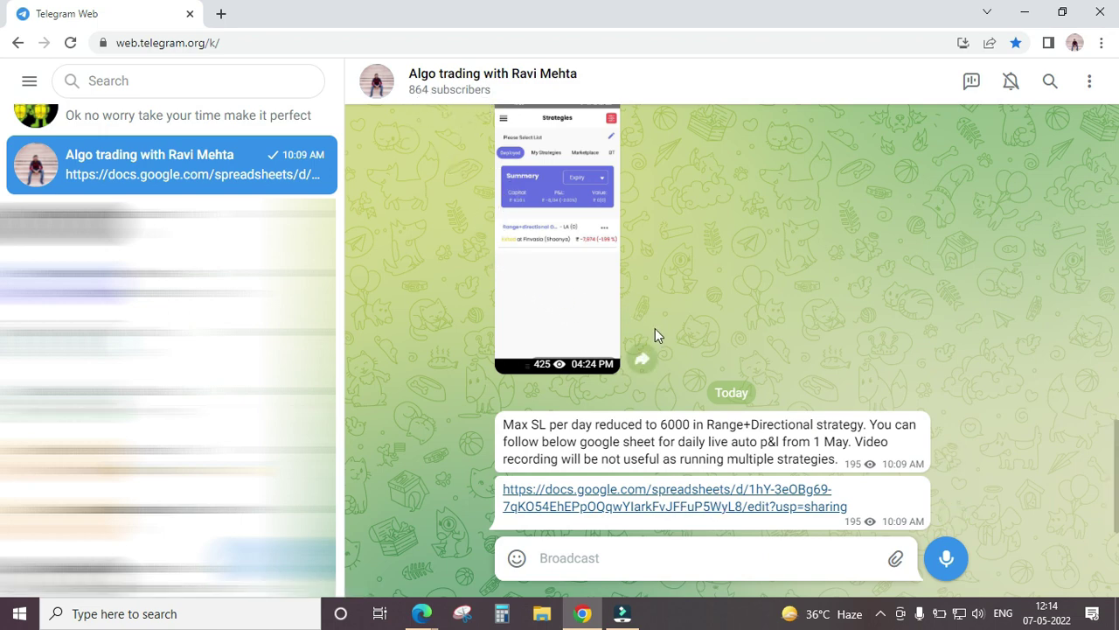
{"action": "left_click", "coordinate": [635, 516]}
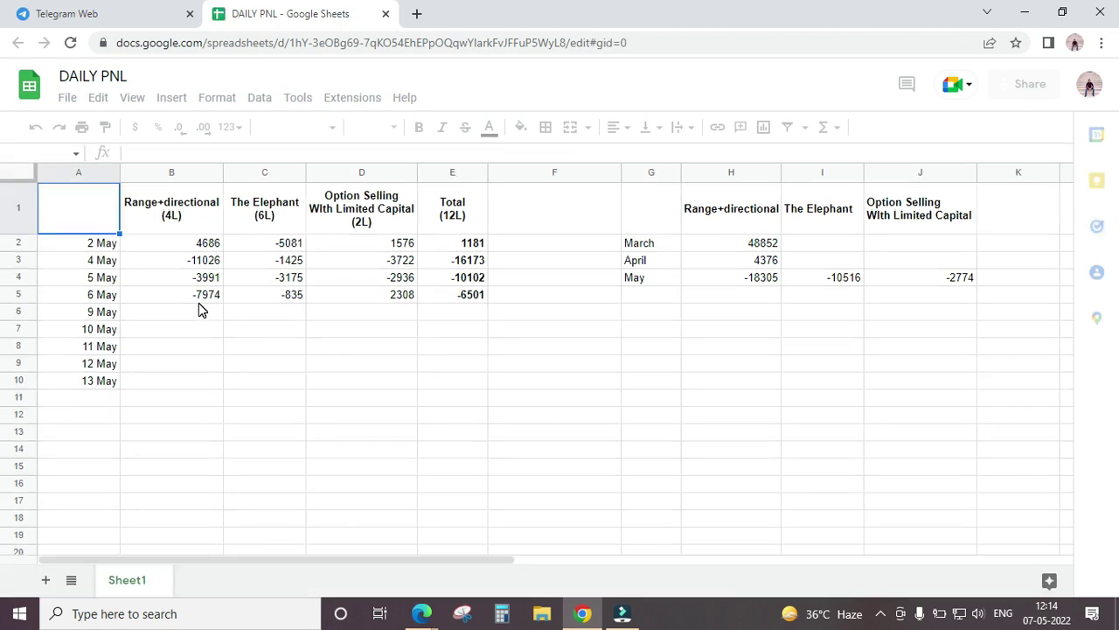
Examine the May daily P&L figures and the Range+directional, The Elephant and Option Selling With Limited Capital columns in the DAILY PNL sheet
{"action": "left_click", "coordinate": [195, 300]}
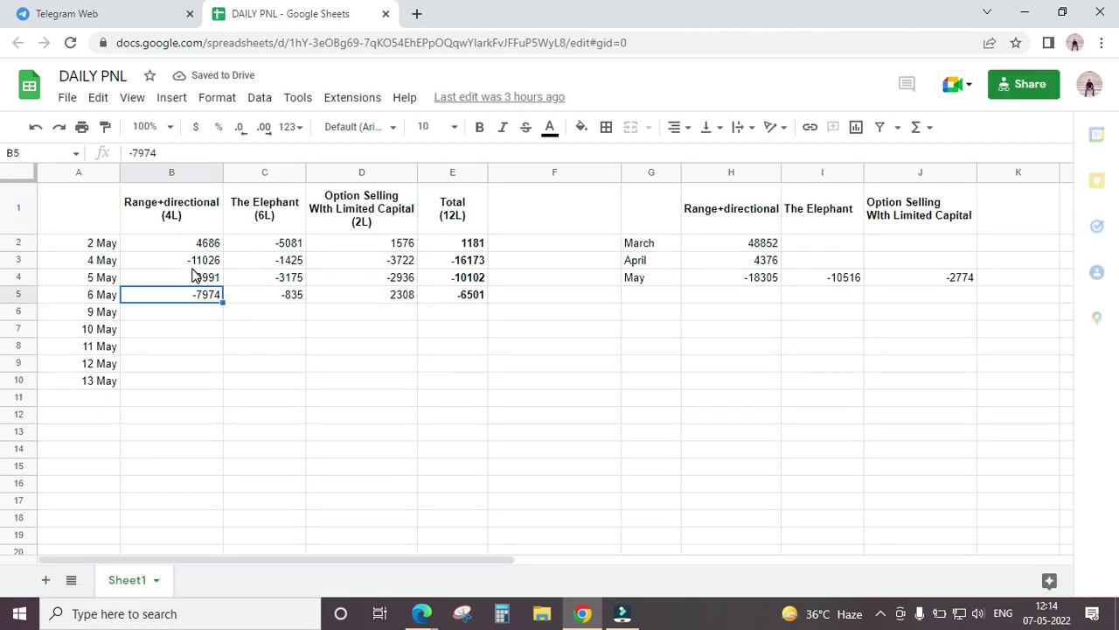
{"action": "left_click_drag", "start_coordinate": [183, 261], "coordinate": [297, 298]}
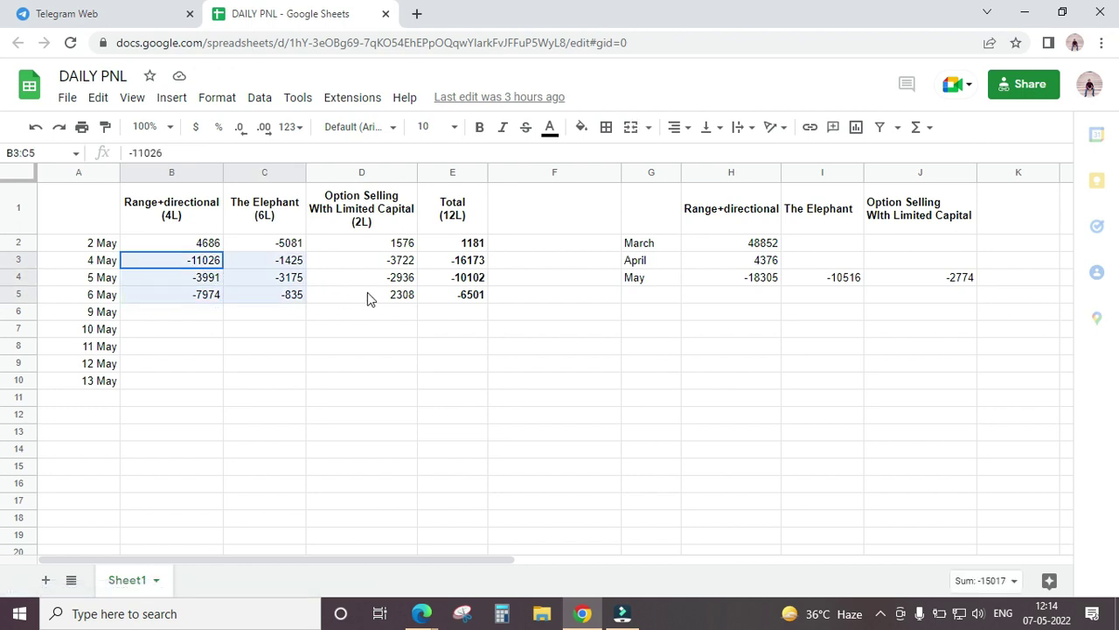
{"action": "left_click_drag", "start_coordinate": [368, 300], "coordinate": [392, 295]}
{"action": "left_click", "coordinate": [339, 346]}
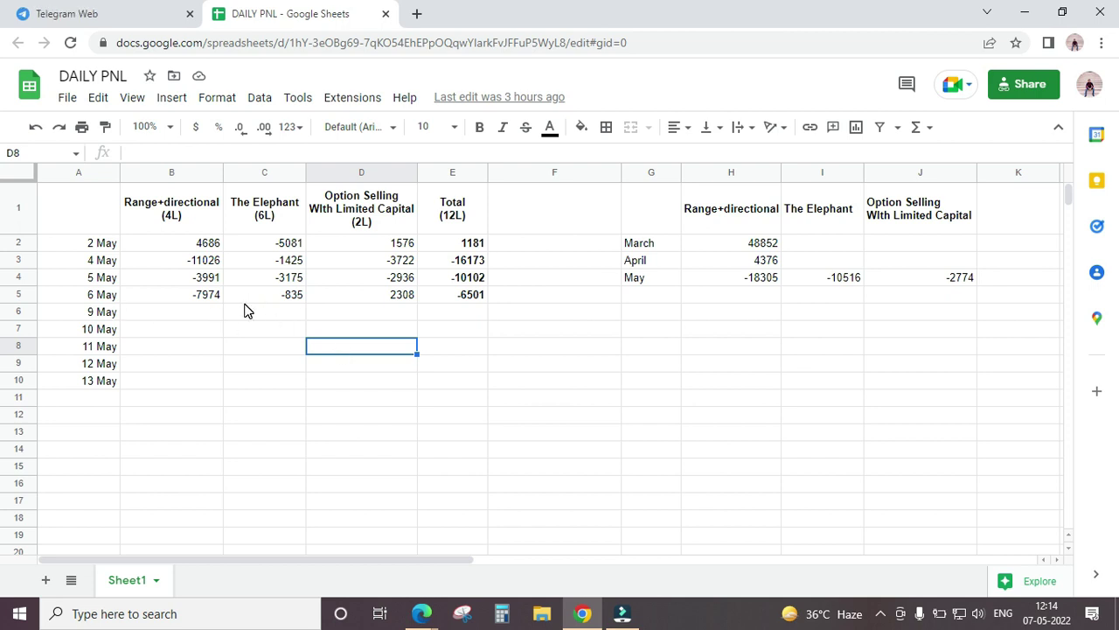
{"action": "left_click", "coordinate": [185, 221]}
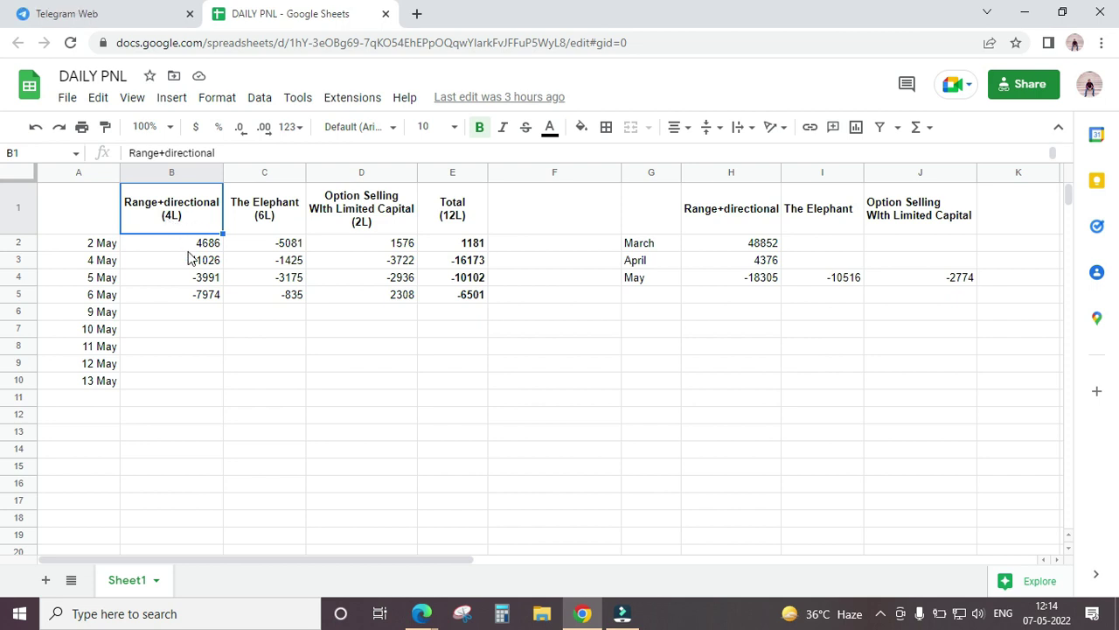
{"action": "left_click", "coordinate": [253, 225]}
{"action": "left_click", "coordinate": [374, 218]}
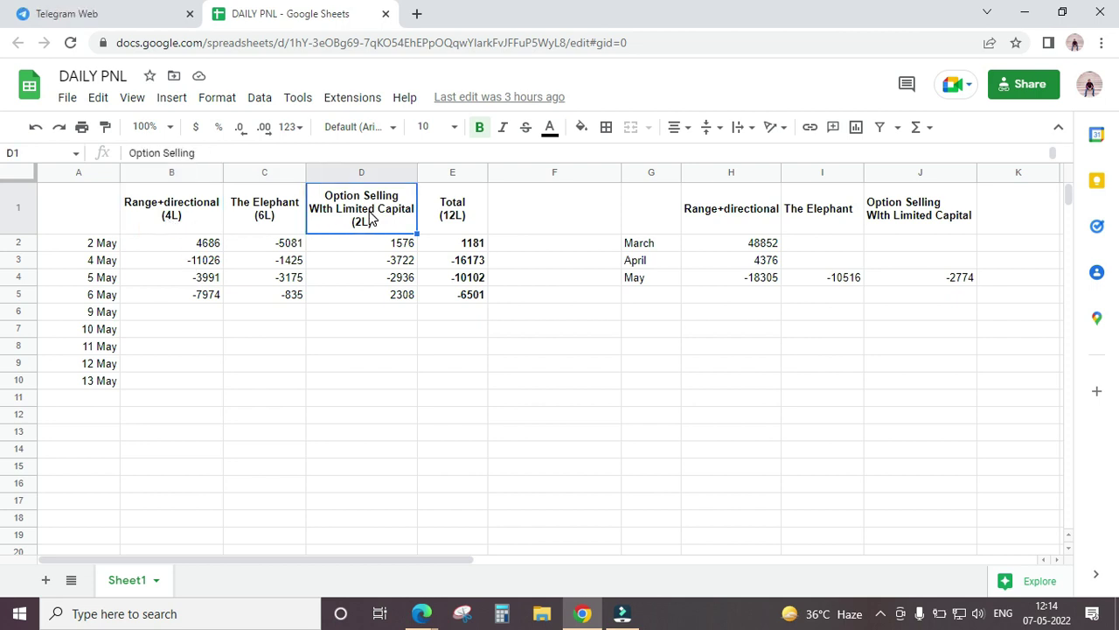
{"action": "left_click", "coordinate": [216, 332]}
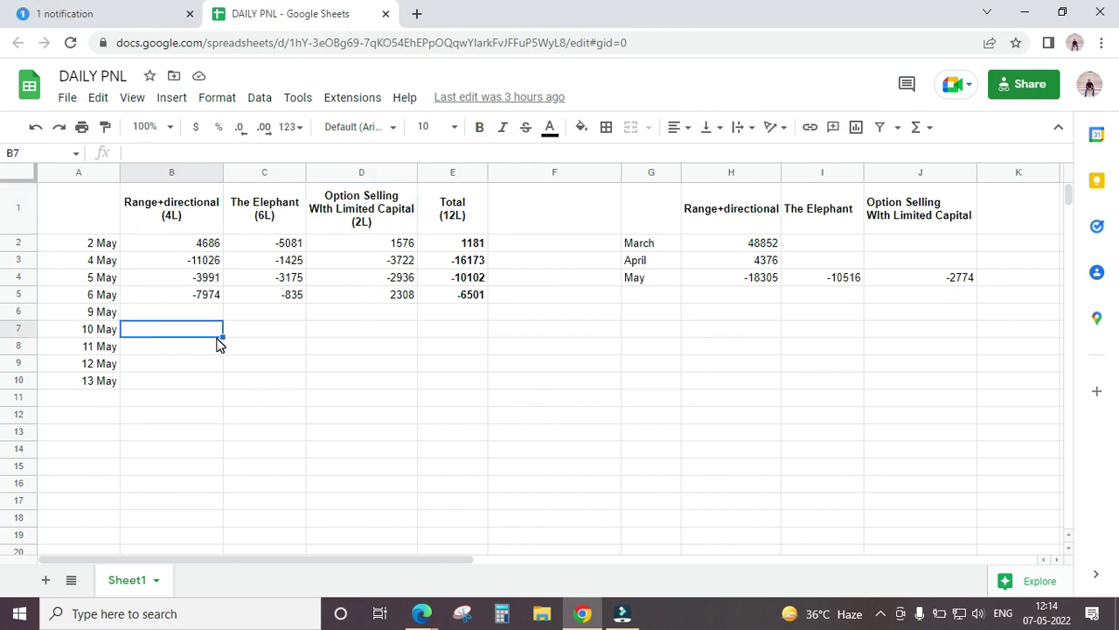